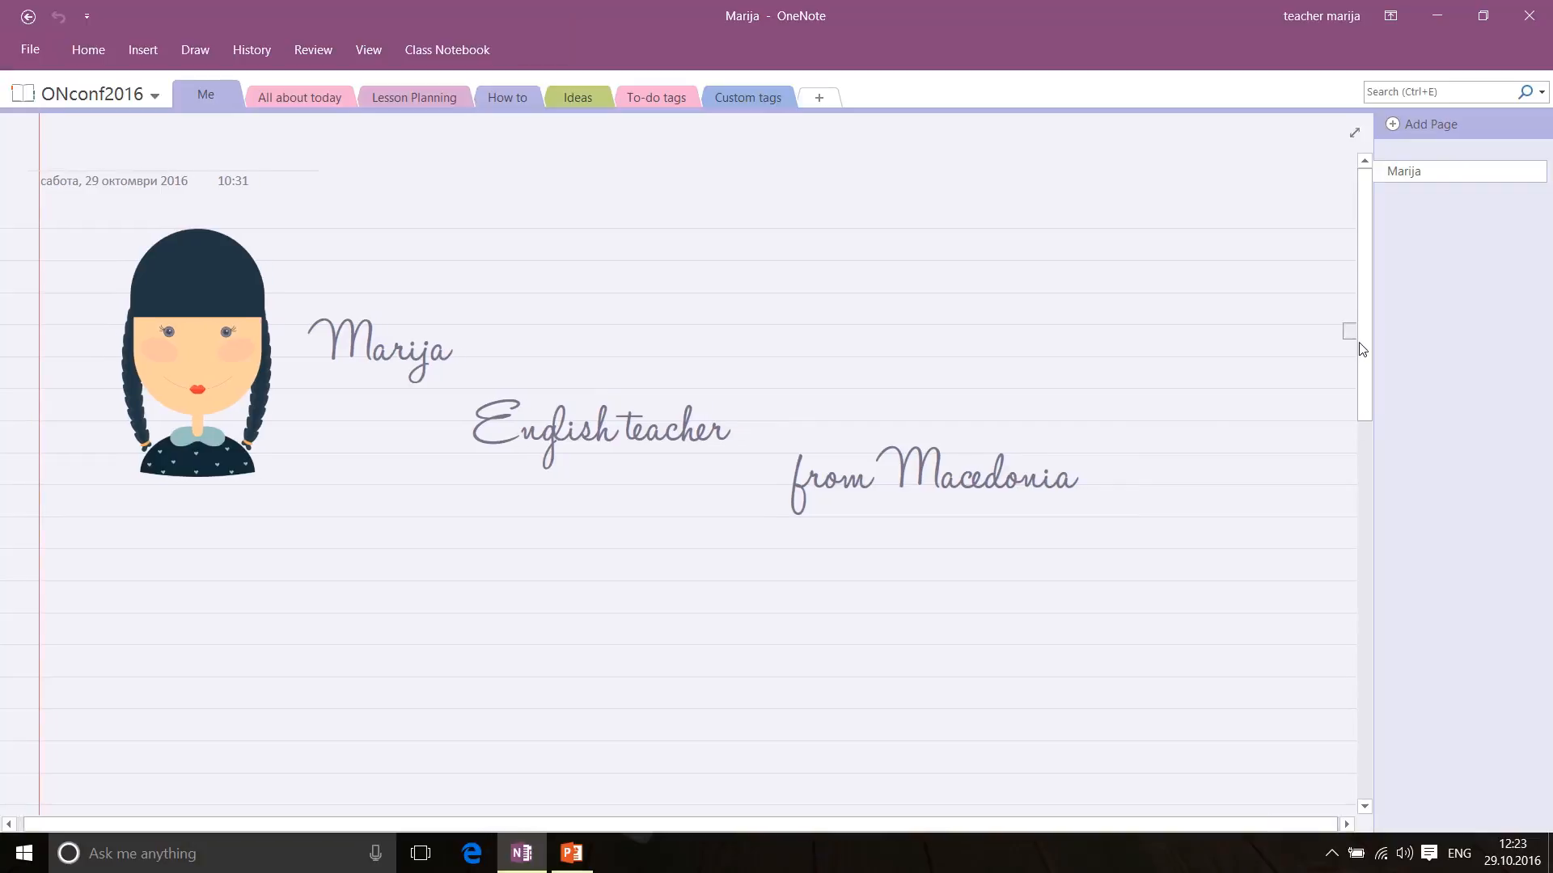
left_click_drag(1364, 343, 1404, 608)
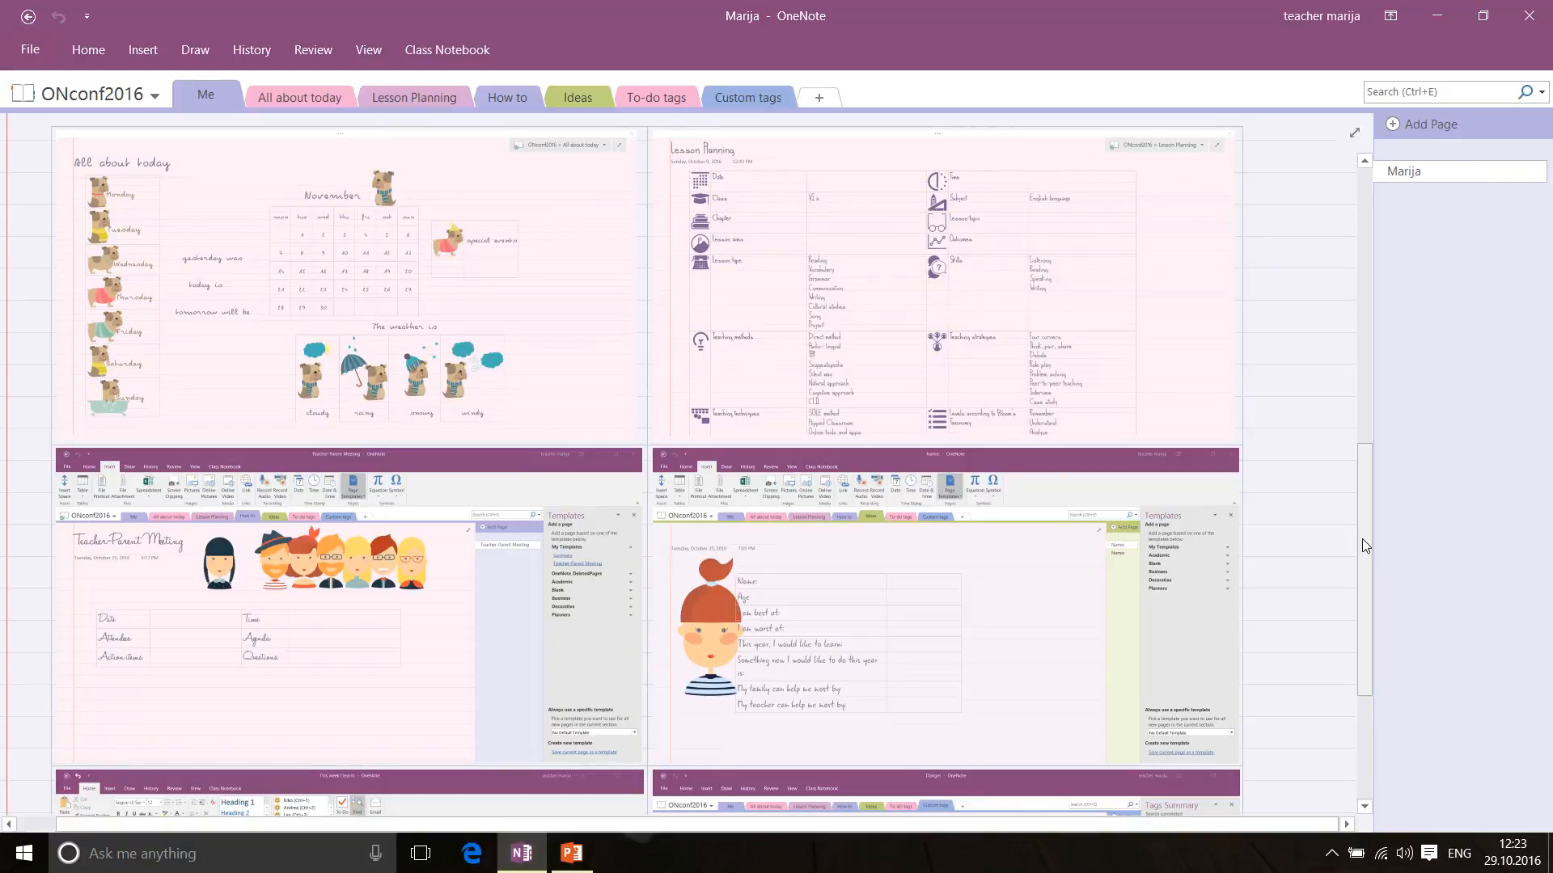
left_click_drag(1366, 547, 1393, 651)
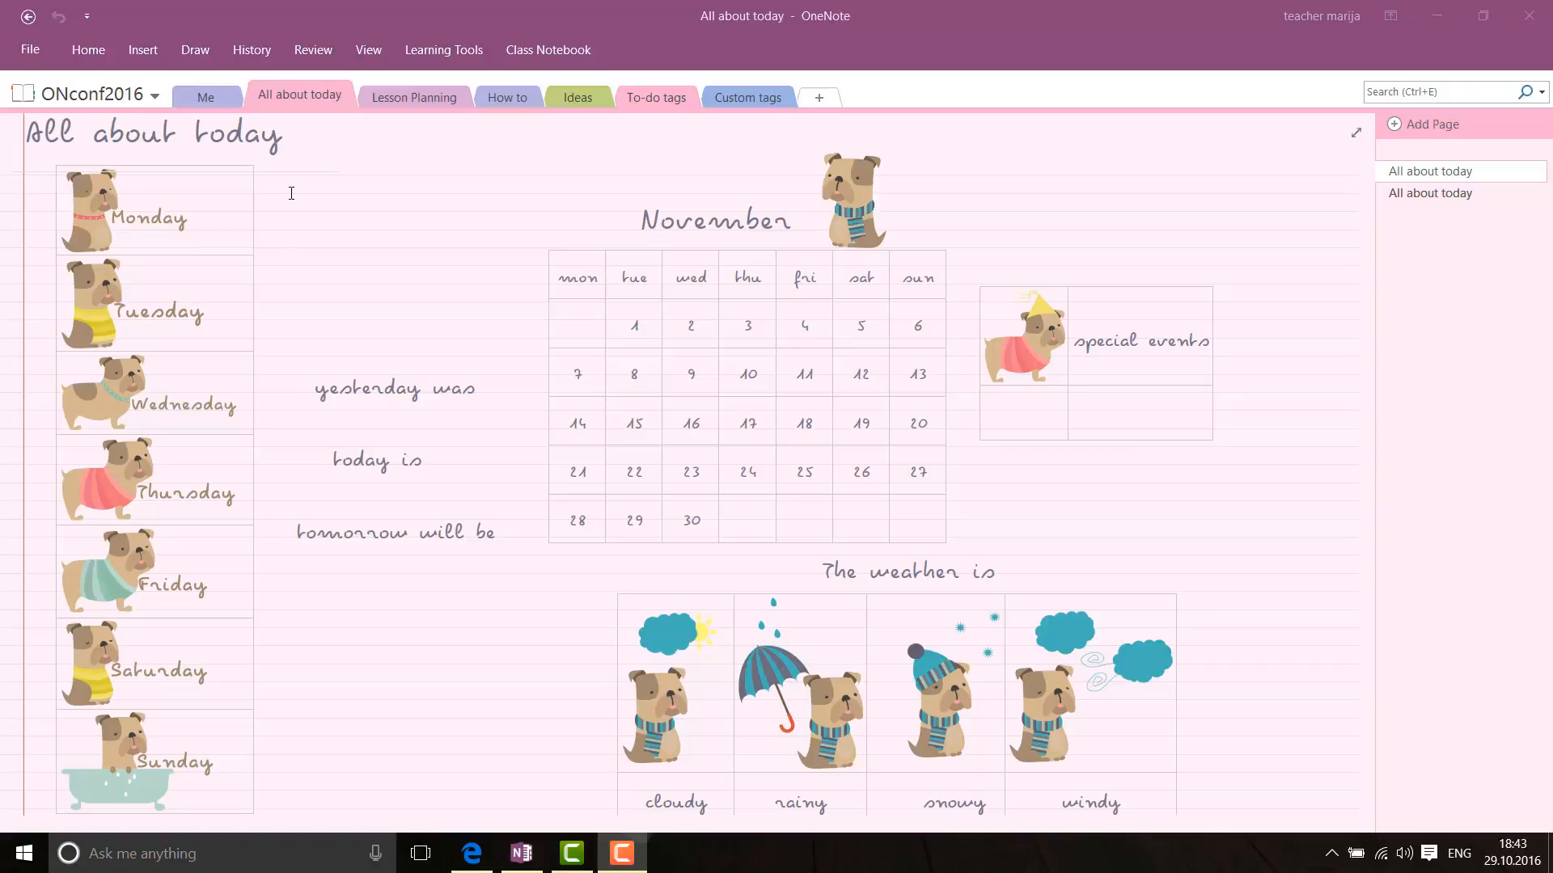
Step: Keep the ribbon permanently displayed, bring up the page templates and check the Academic category
left_click(142, 56)
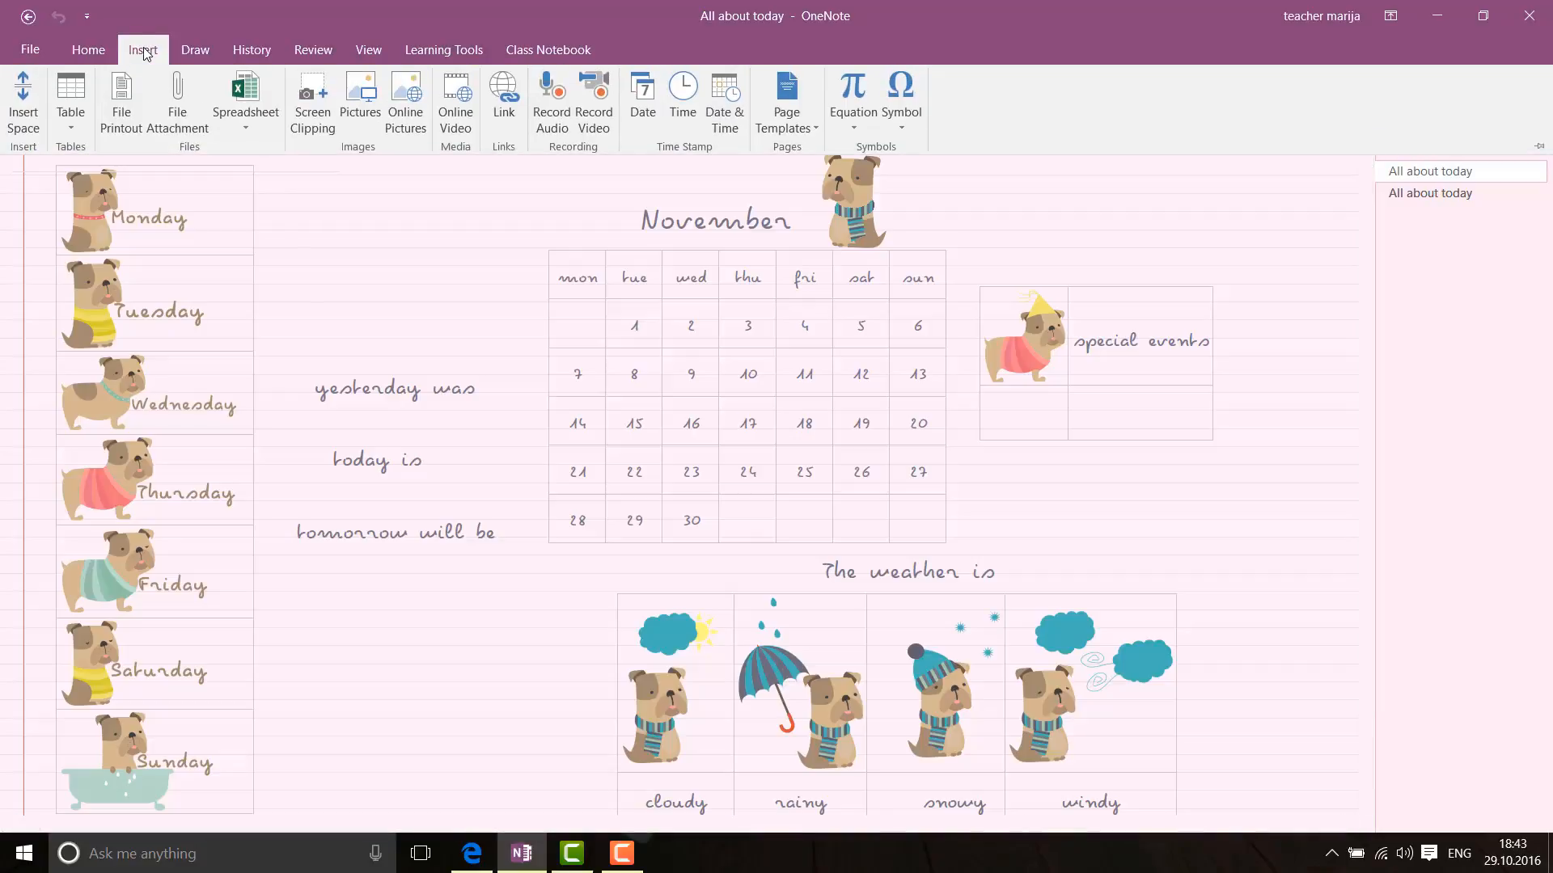
left_click(1539, 146)
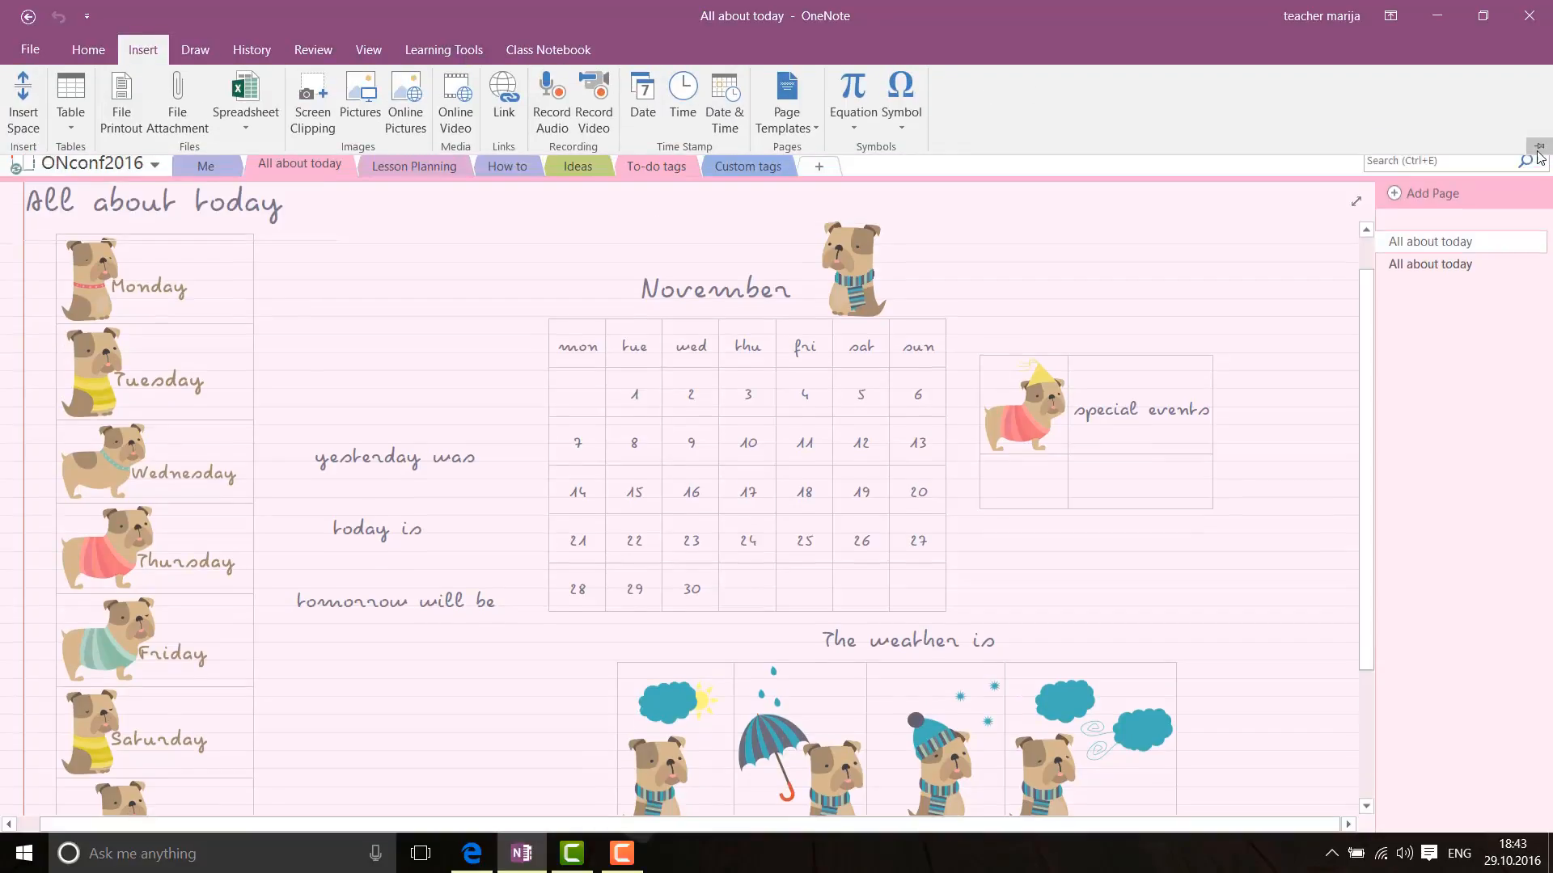
left_click(786, 97)
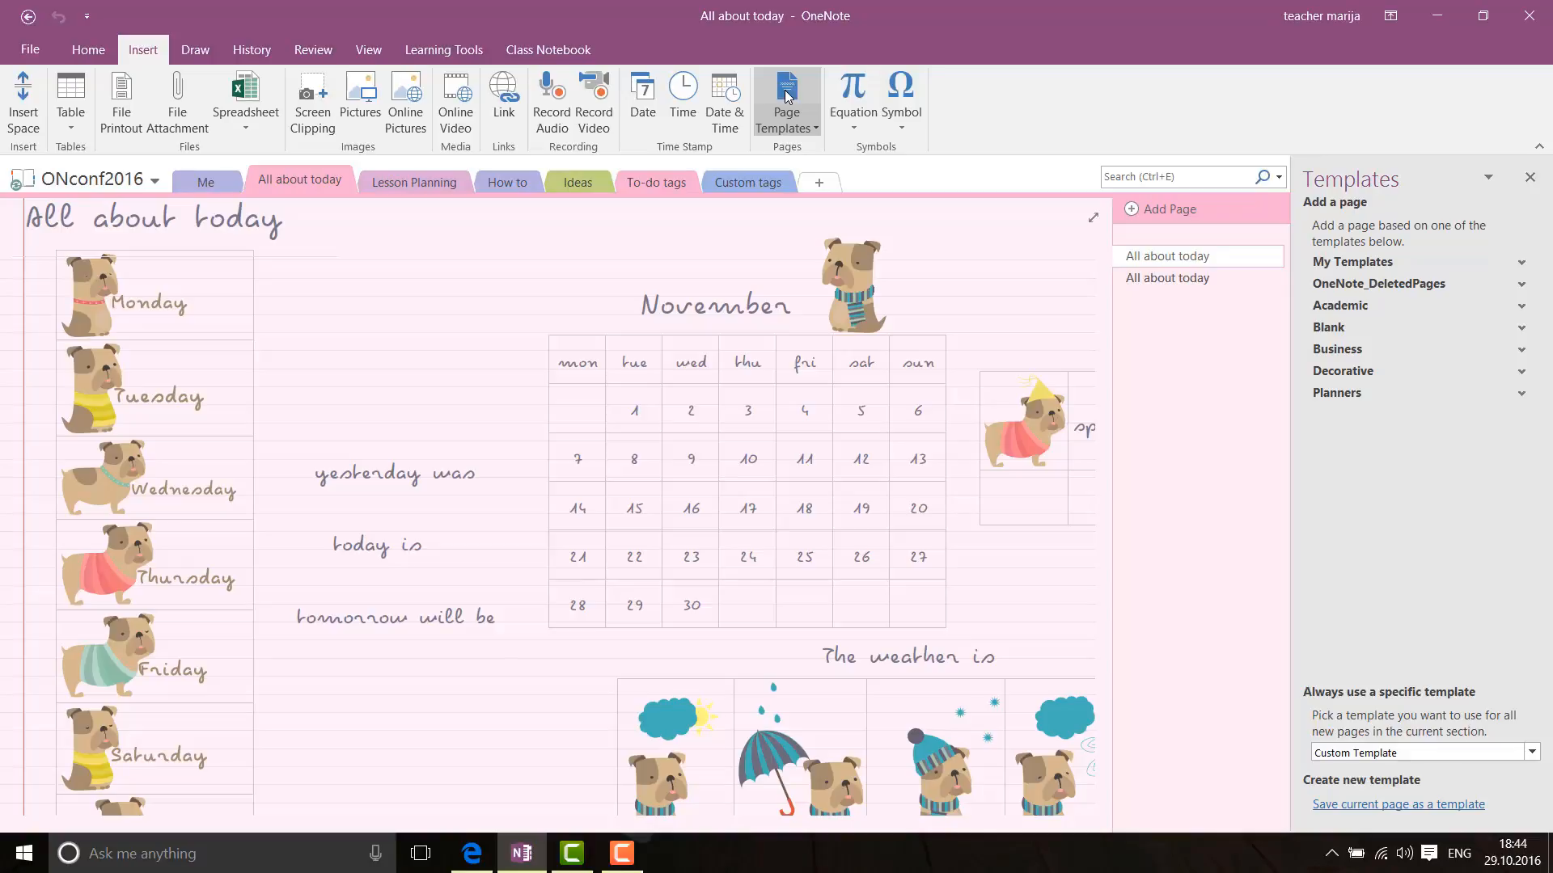
left_click(1522, 309)
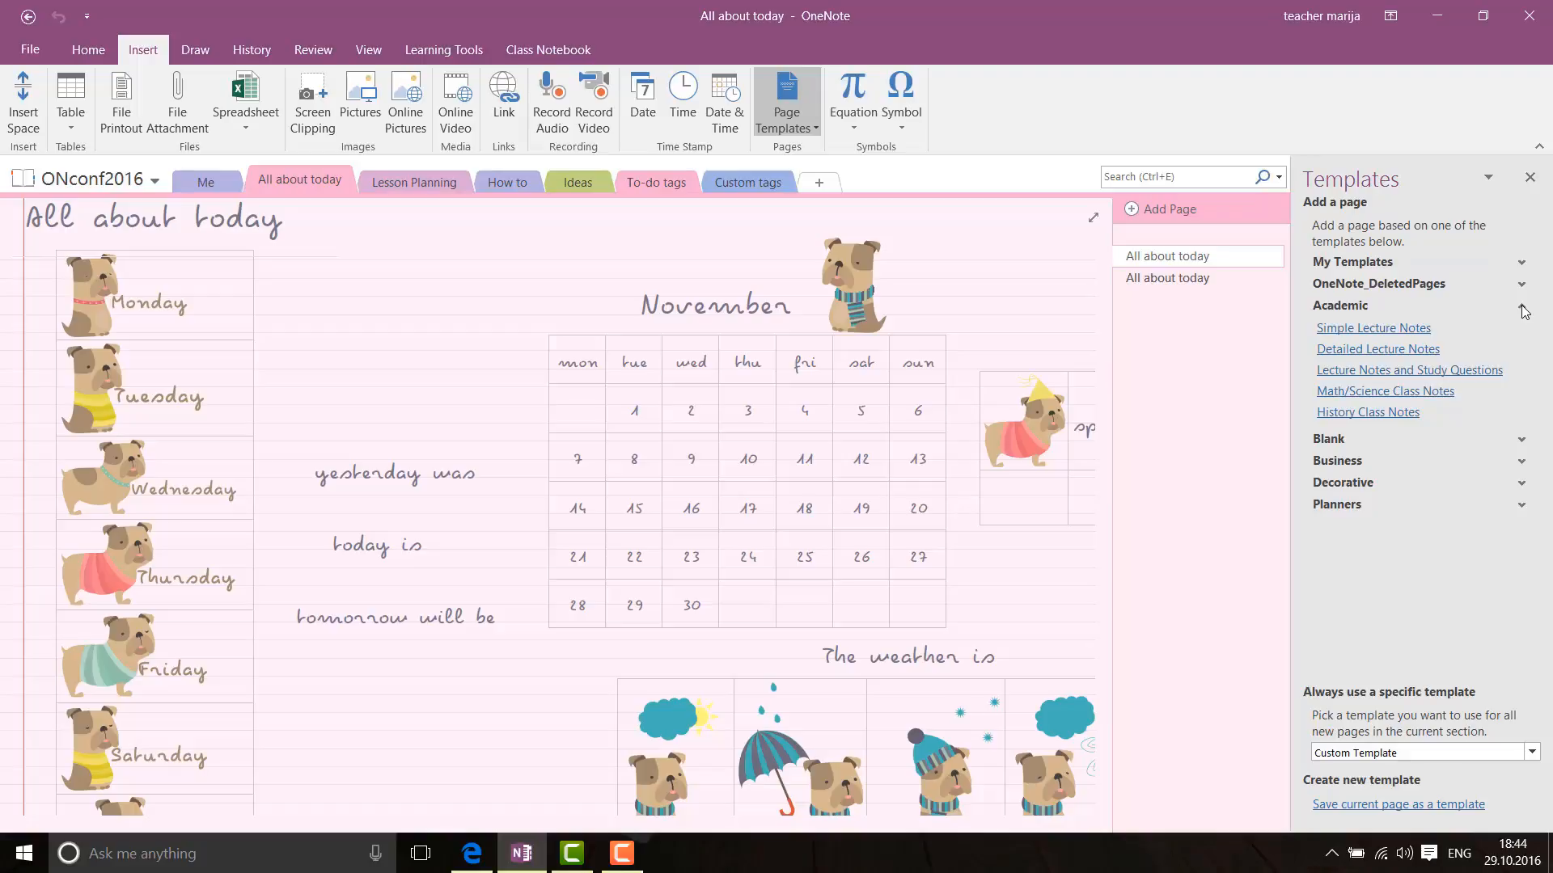
left_click(1522, 308)
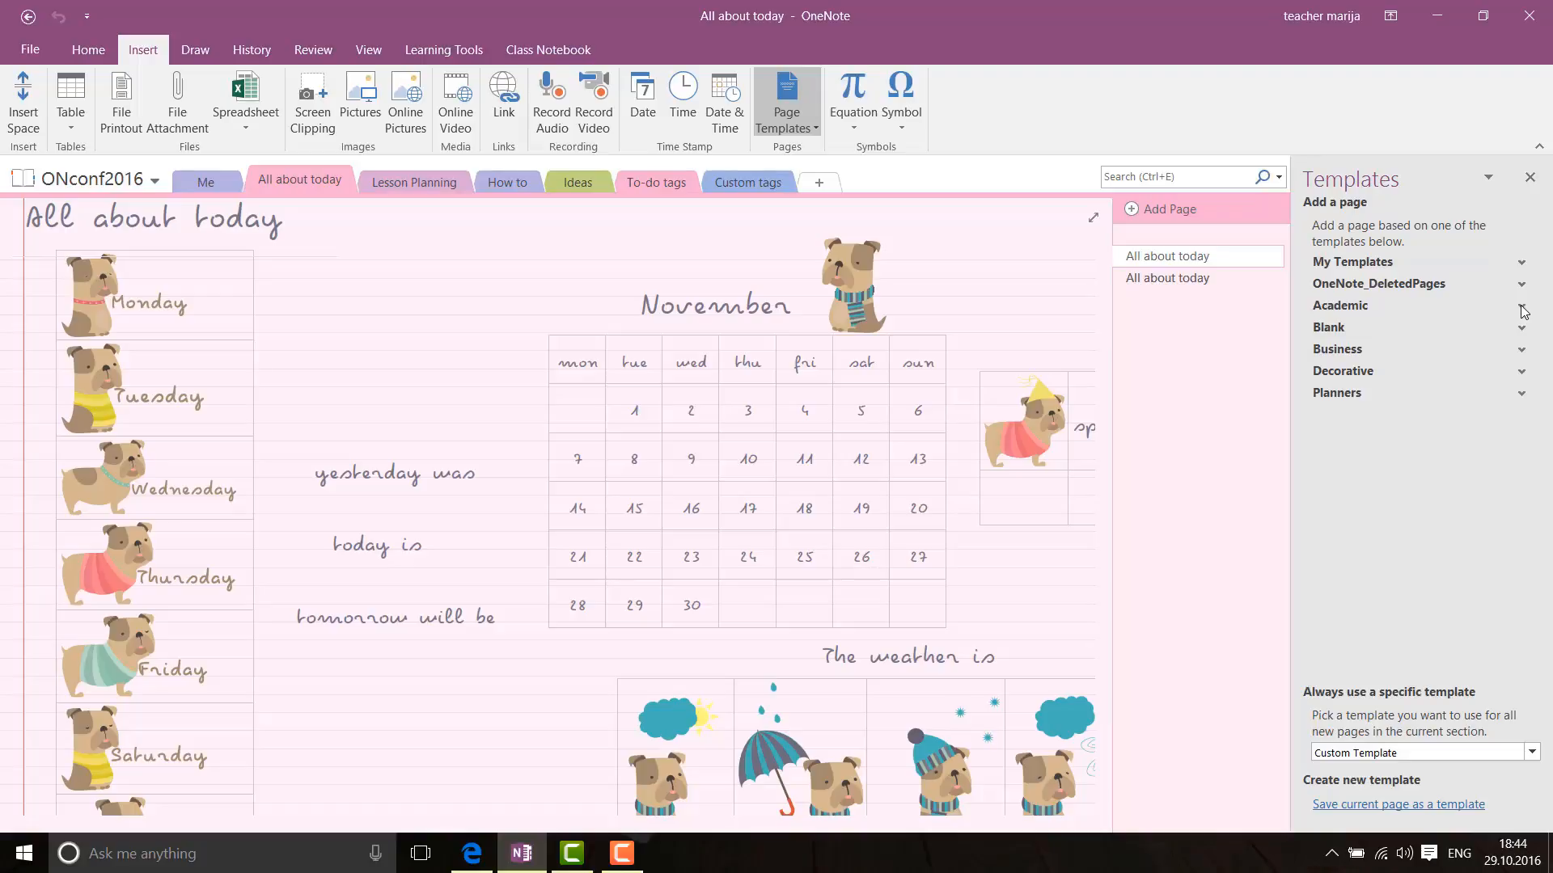
Step: Save the current page as the template "All about today" and make it the default for new pages in this section
left_click(1441, 811)
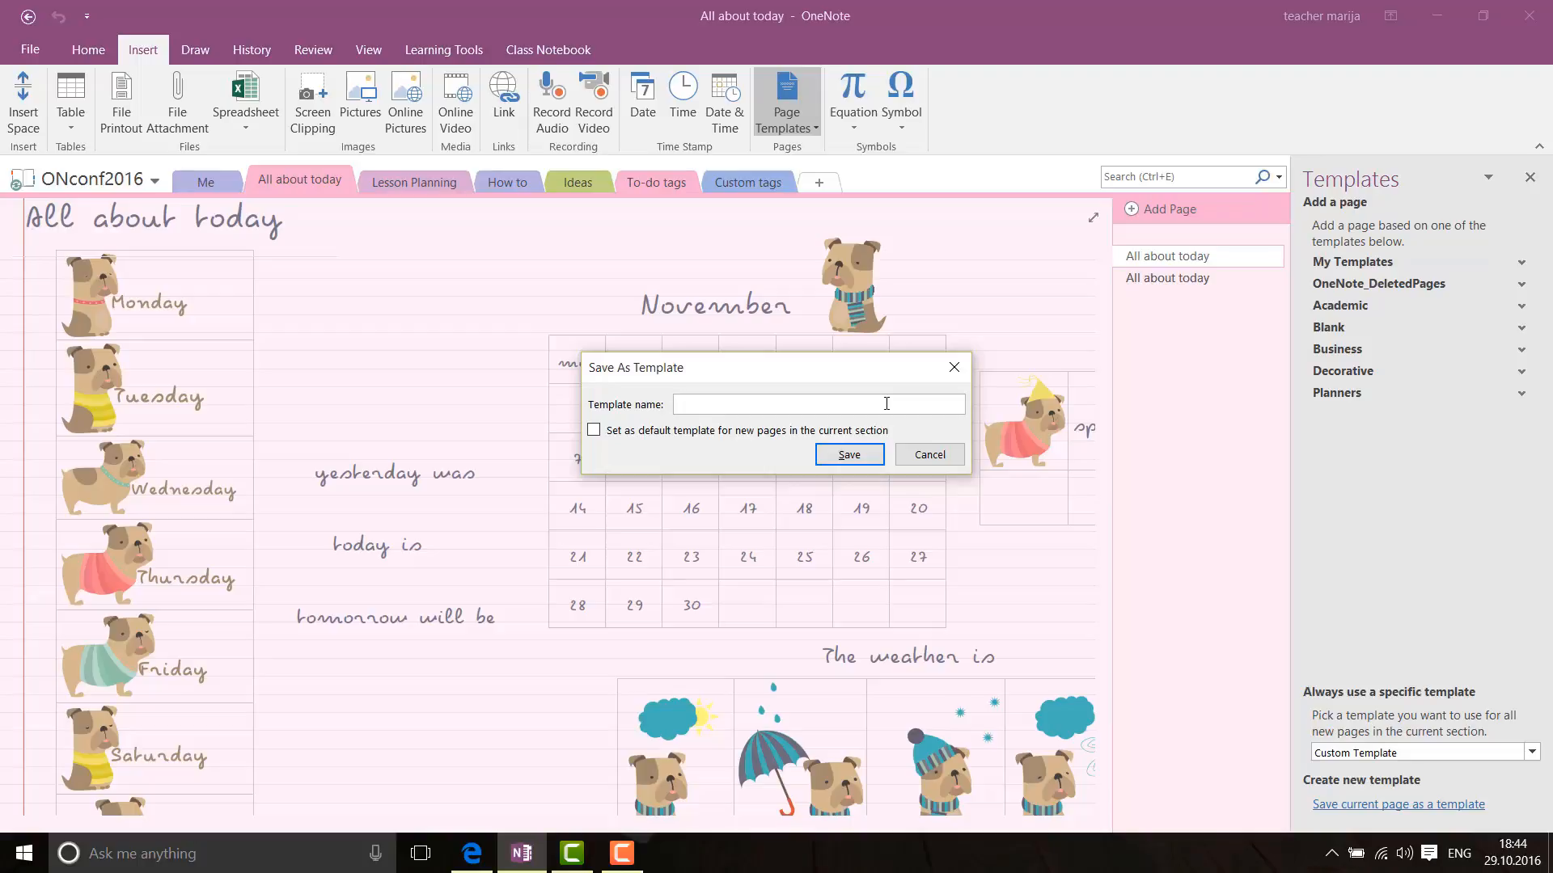
type("All about today")
left_click(594, 431)
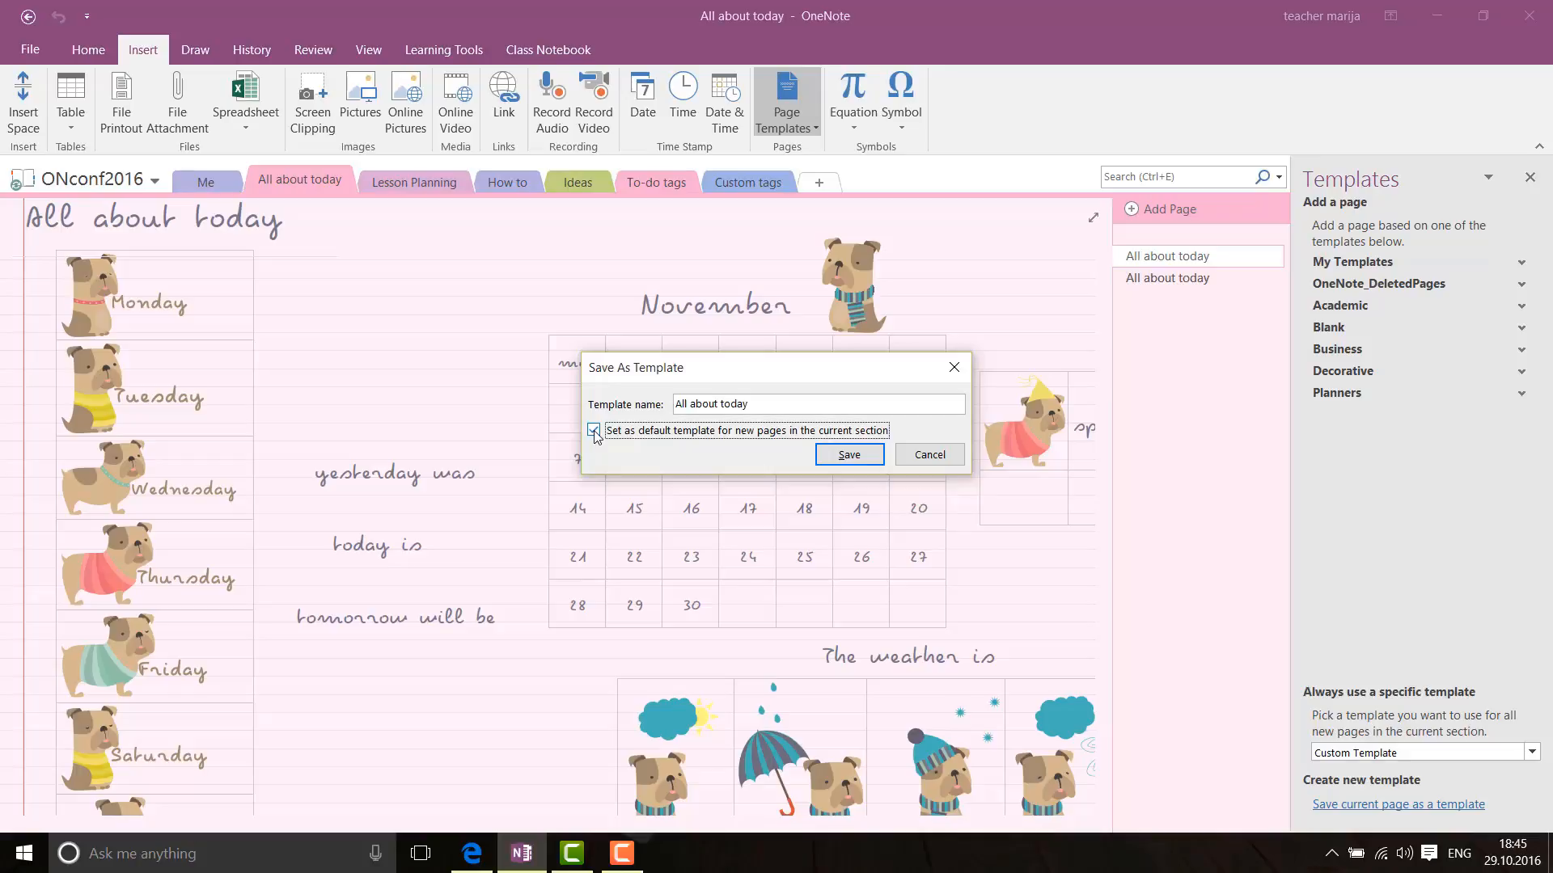
left_click(841, 457)
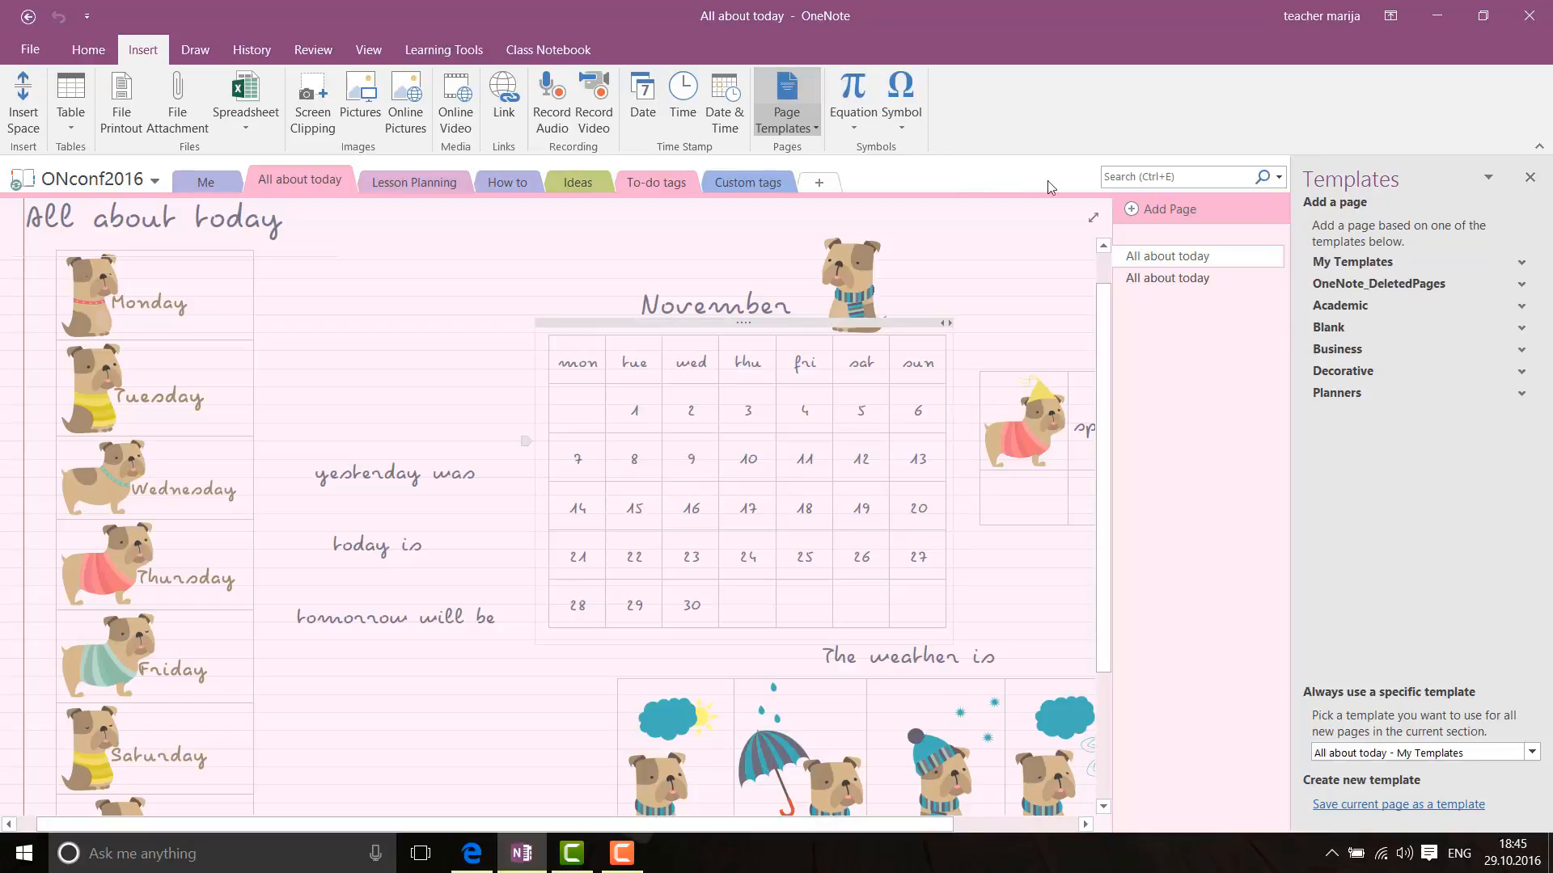
Step: Add a new page based on the custom "All about today" template and close the template list
left_click(1522, 264)
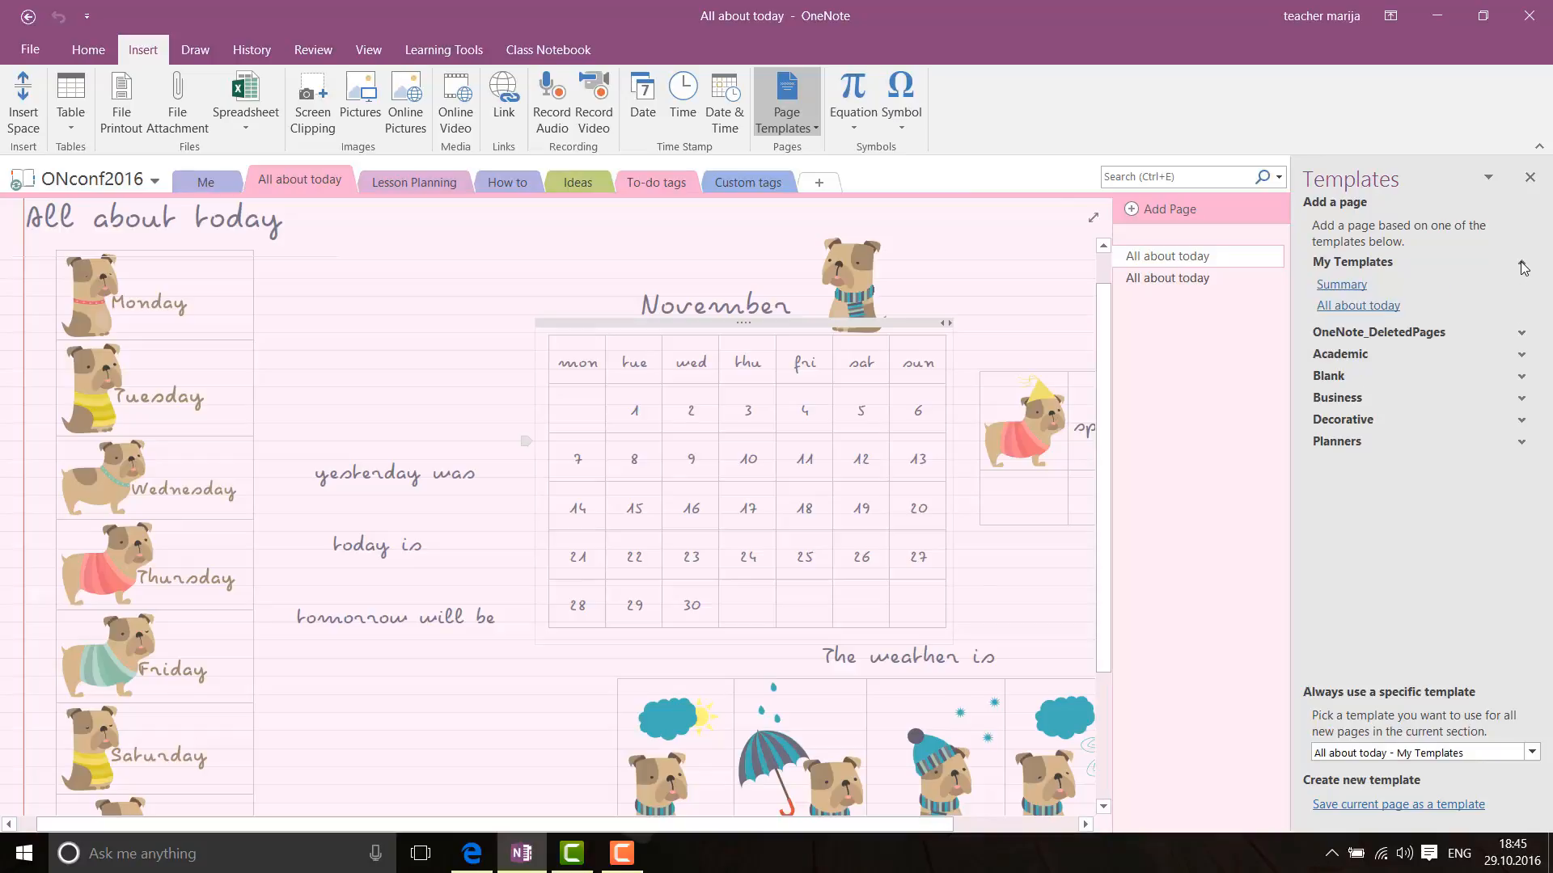
left_click(1372, 307)
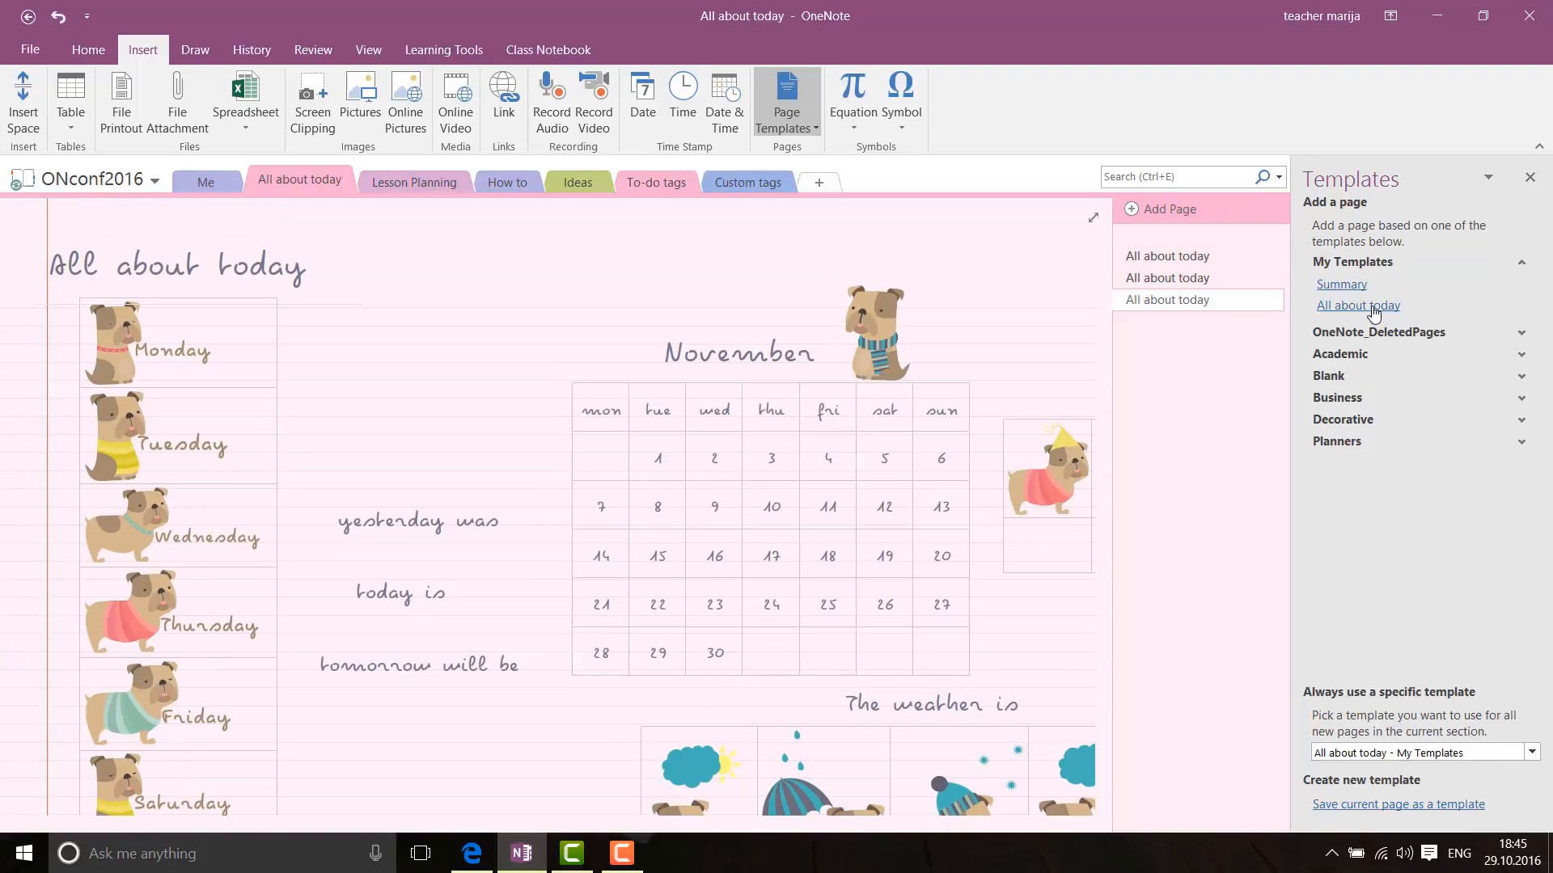
left_click(1204, 303)
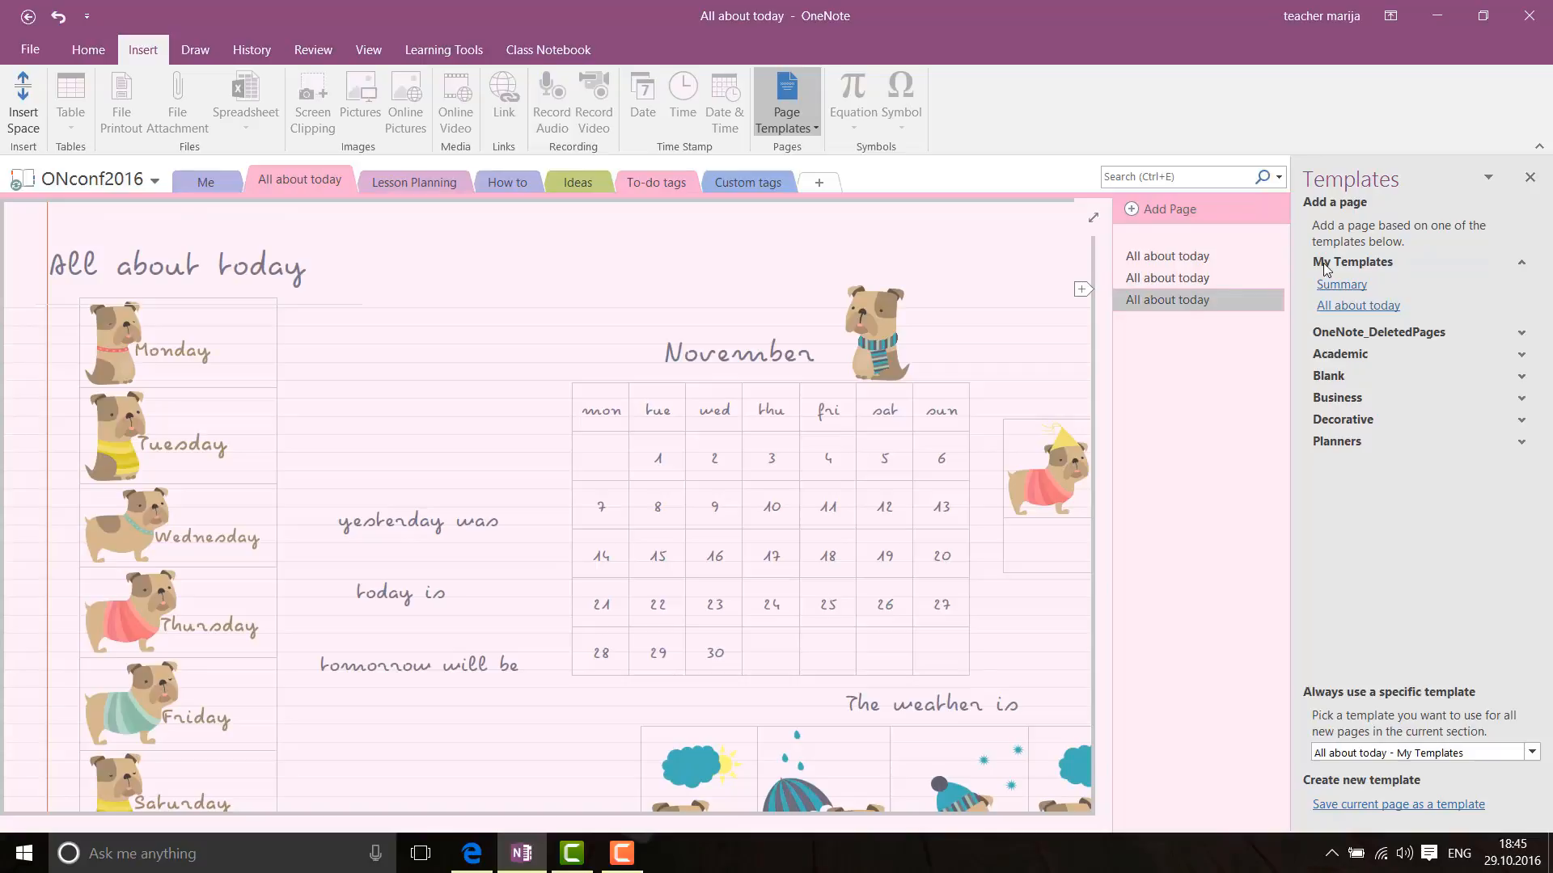
left_click(1529, 178)
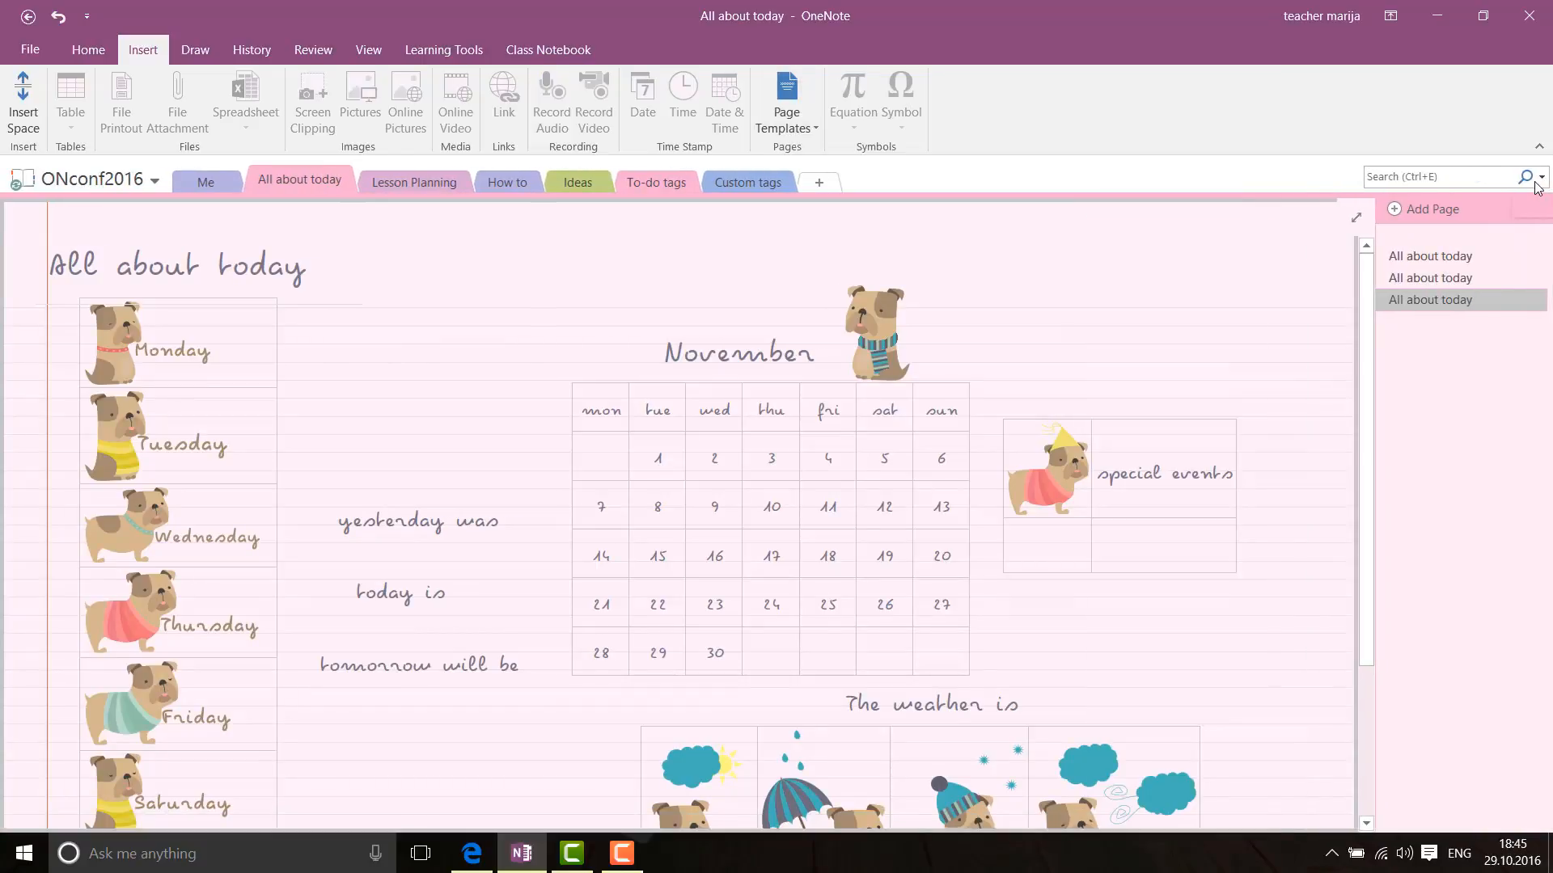
Step: Open the second "All about today" page and examine its marked weekdays, calendar, special events and weather sections
left_click(1496, 278)
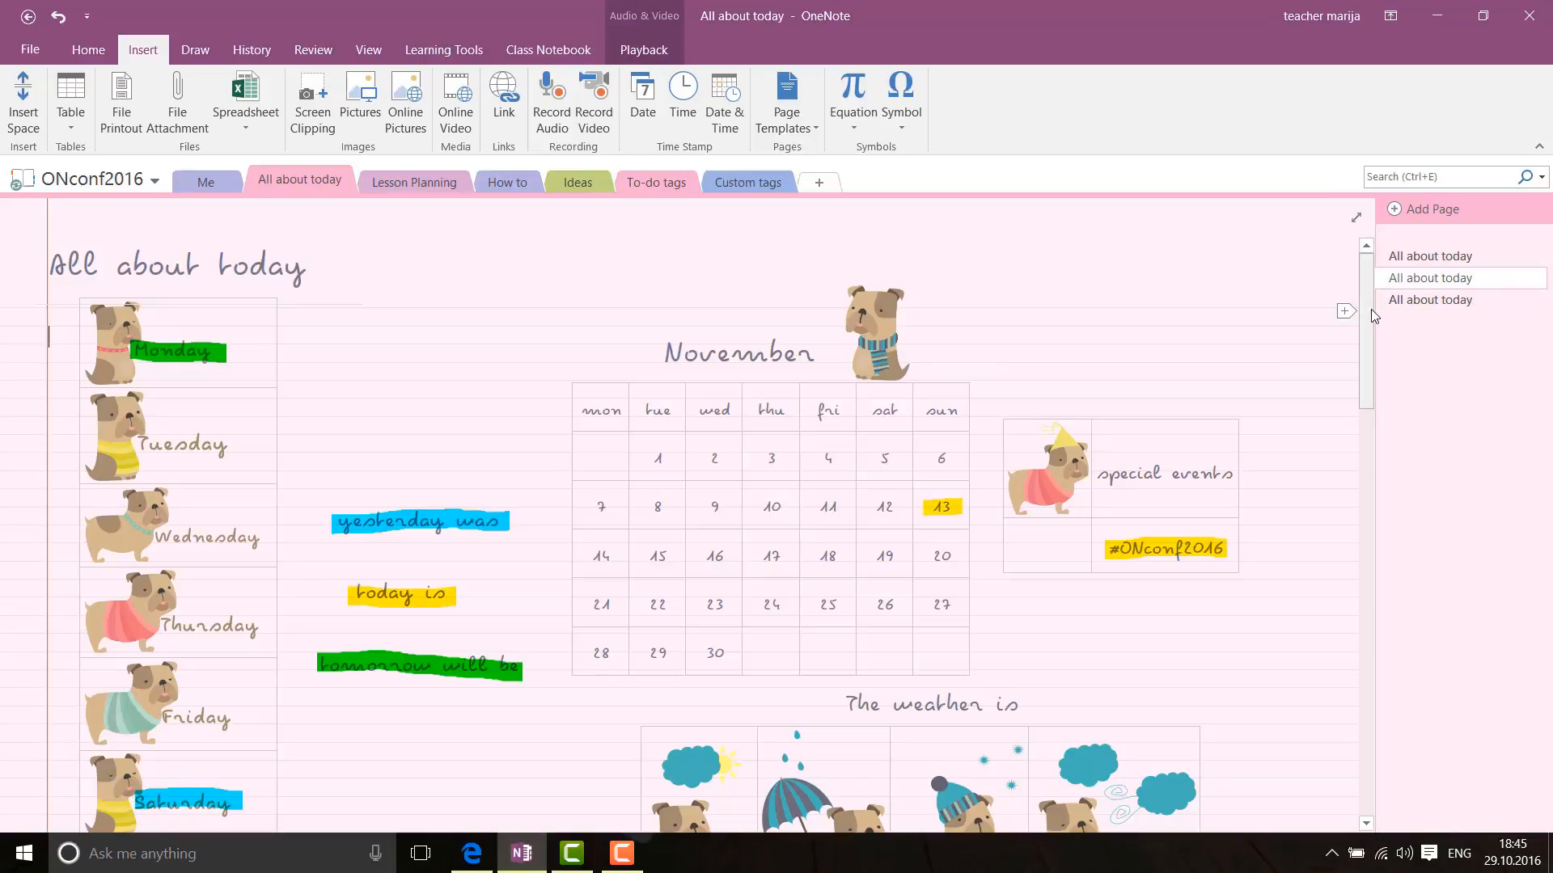
scroll(1375, 322, "down", 2)
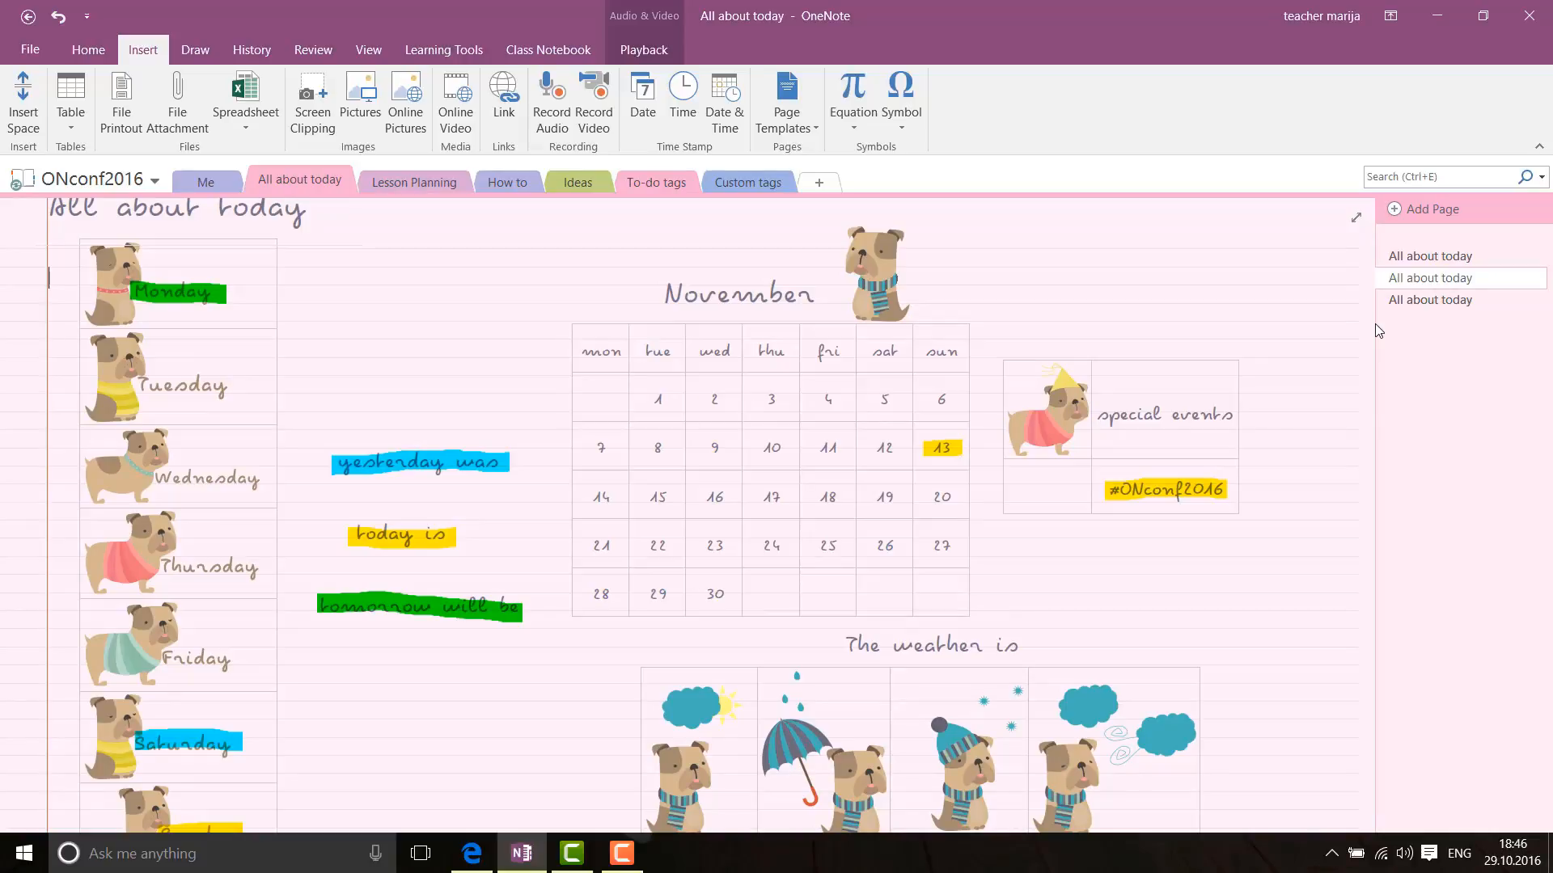
left_click_drag(1366, 337, 1370, 353)
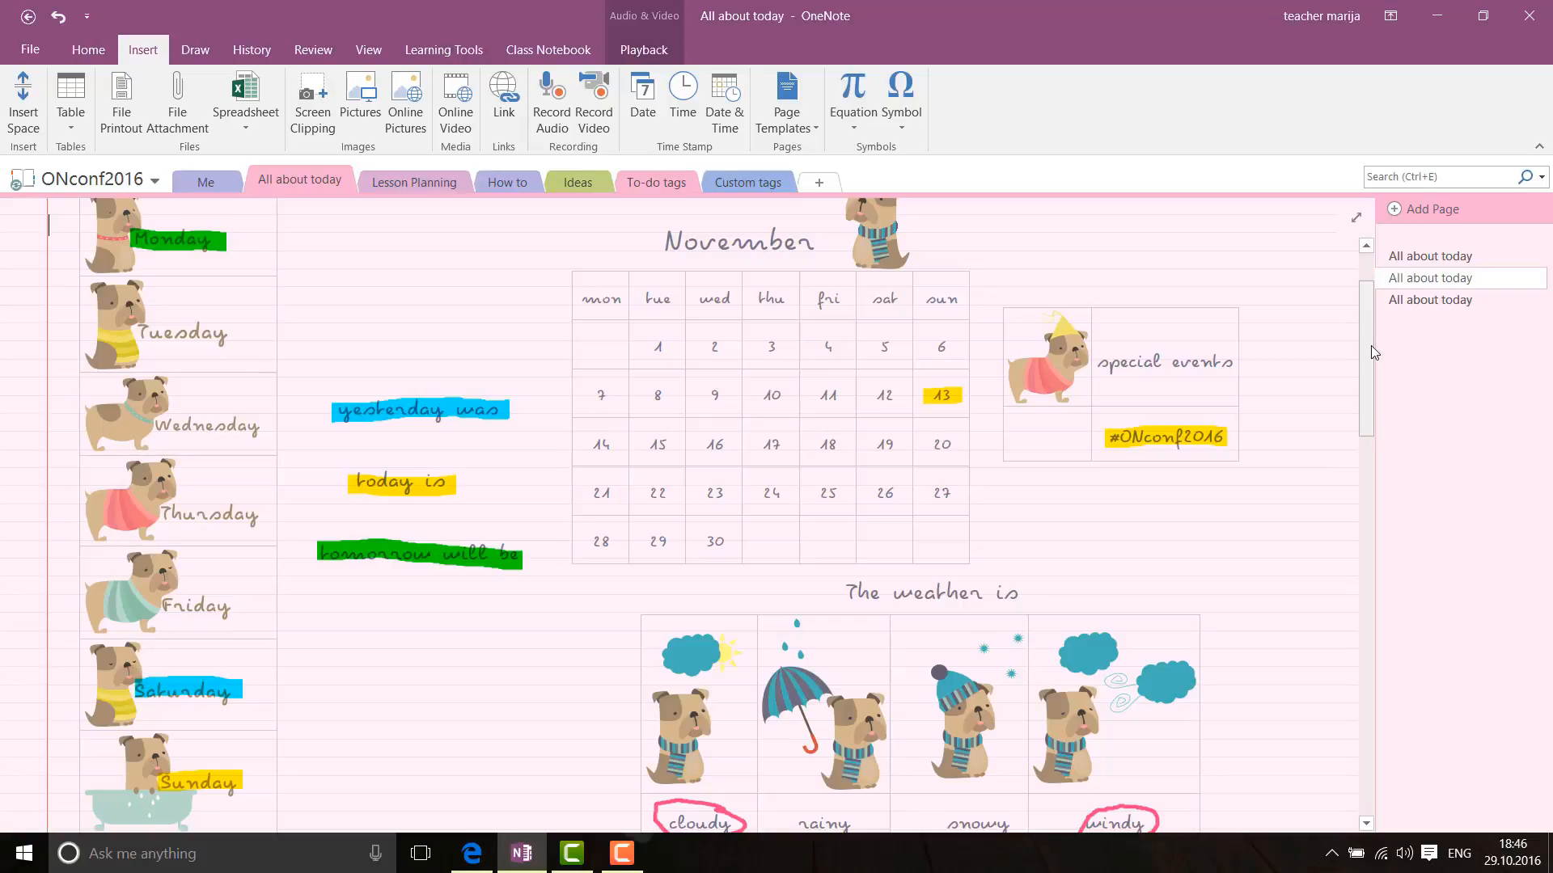
left_click_drag(1370, 347, 1376, 381)
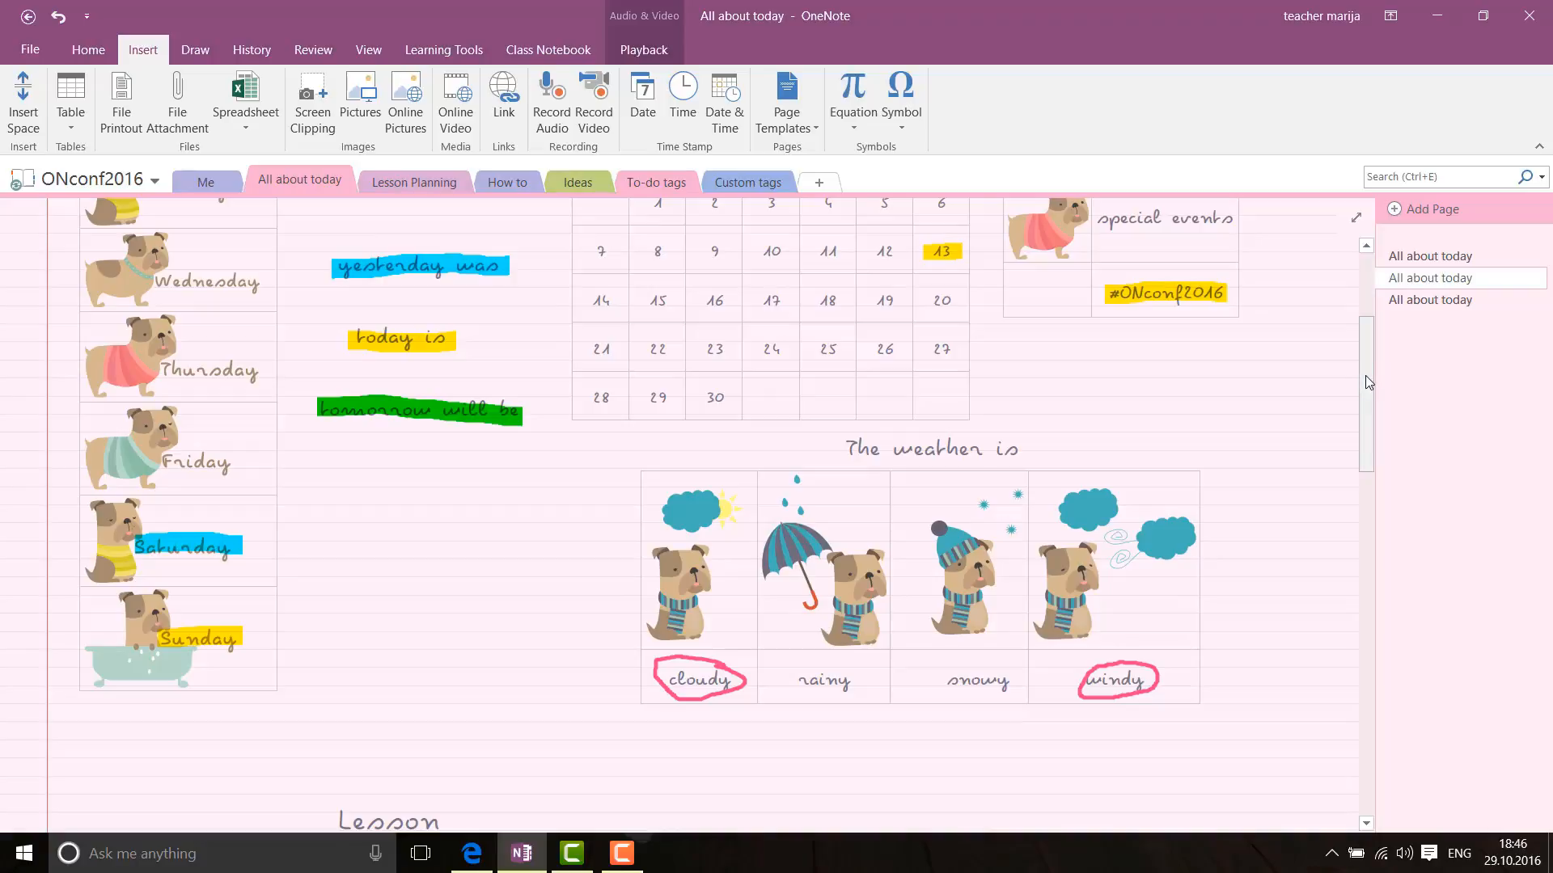
left_click_drag(1365, 375, 1368, 361)
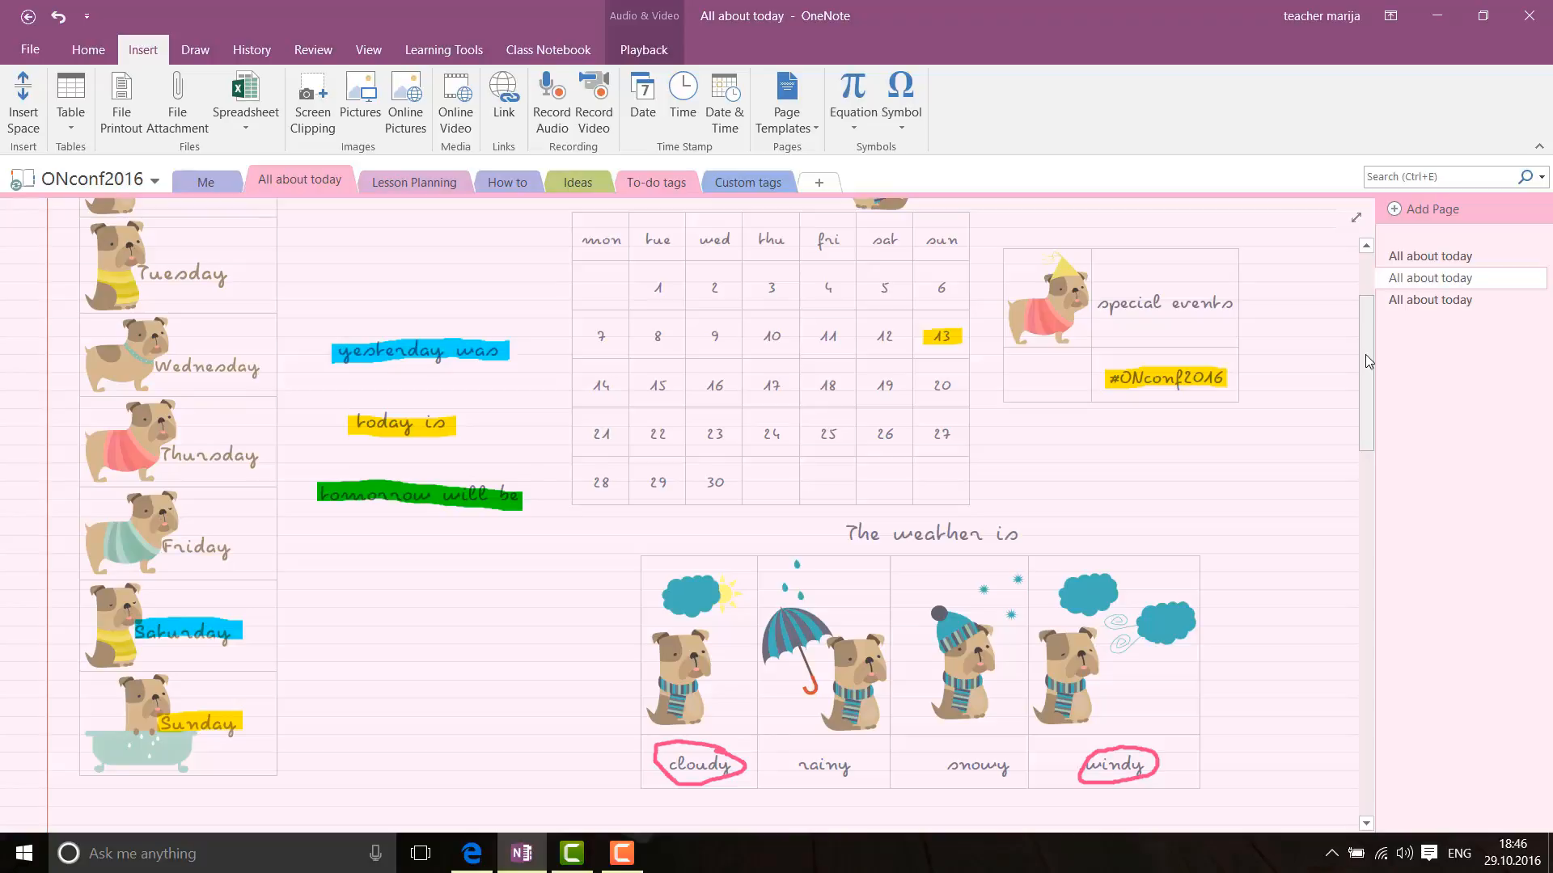
left_click_drag(1364, 354, 1375, 525)
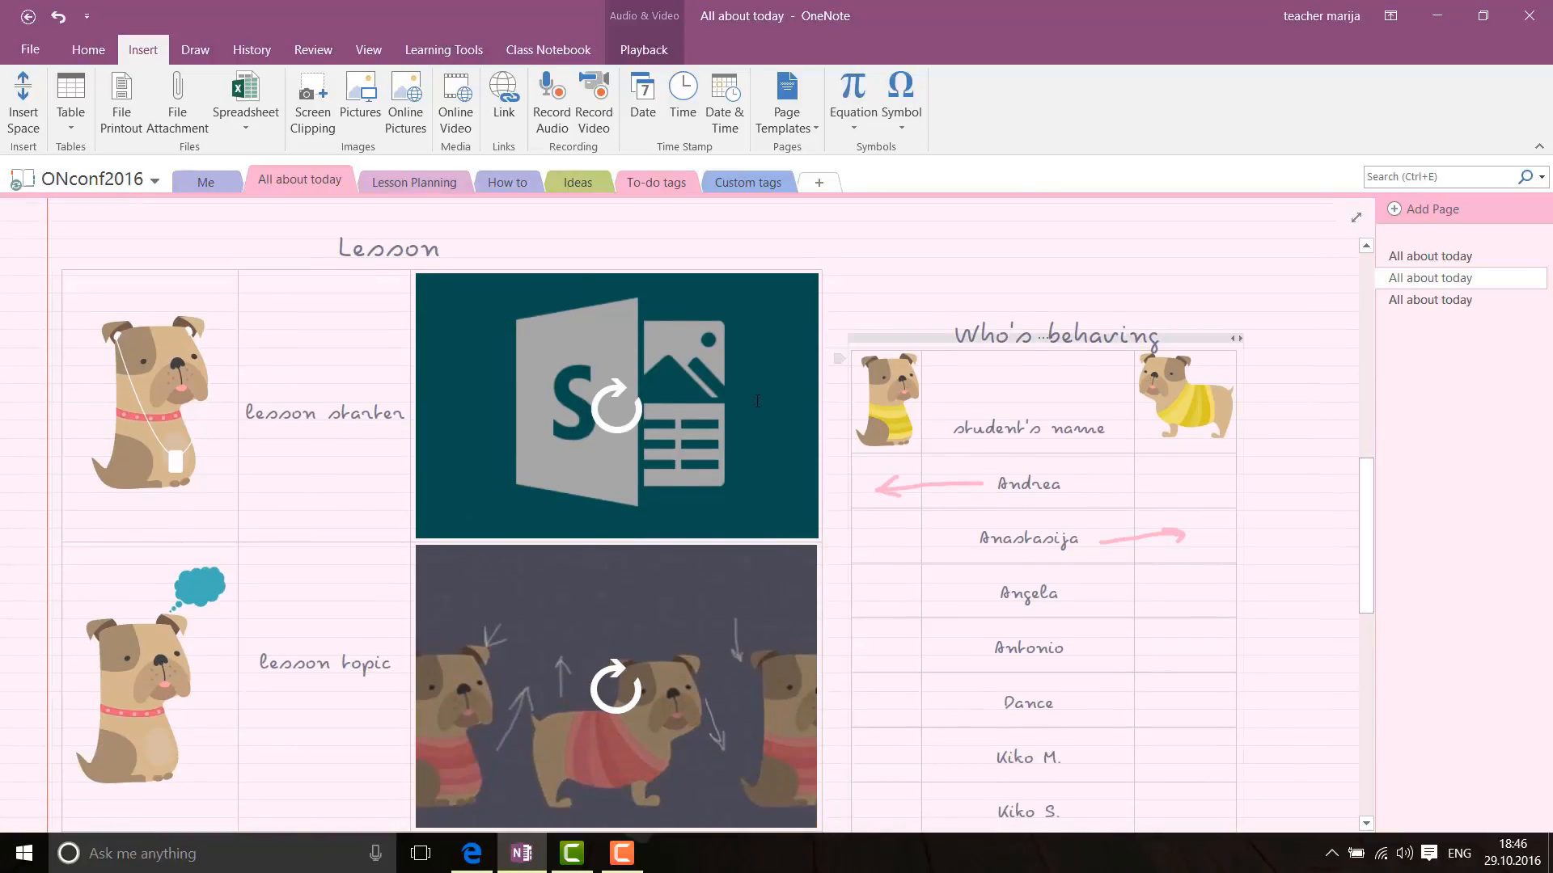
Step: Load the embedded lesson starter and lesson topic content, pause the lesson topic video and view the rest of the page
left_click(618, 414)
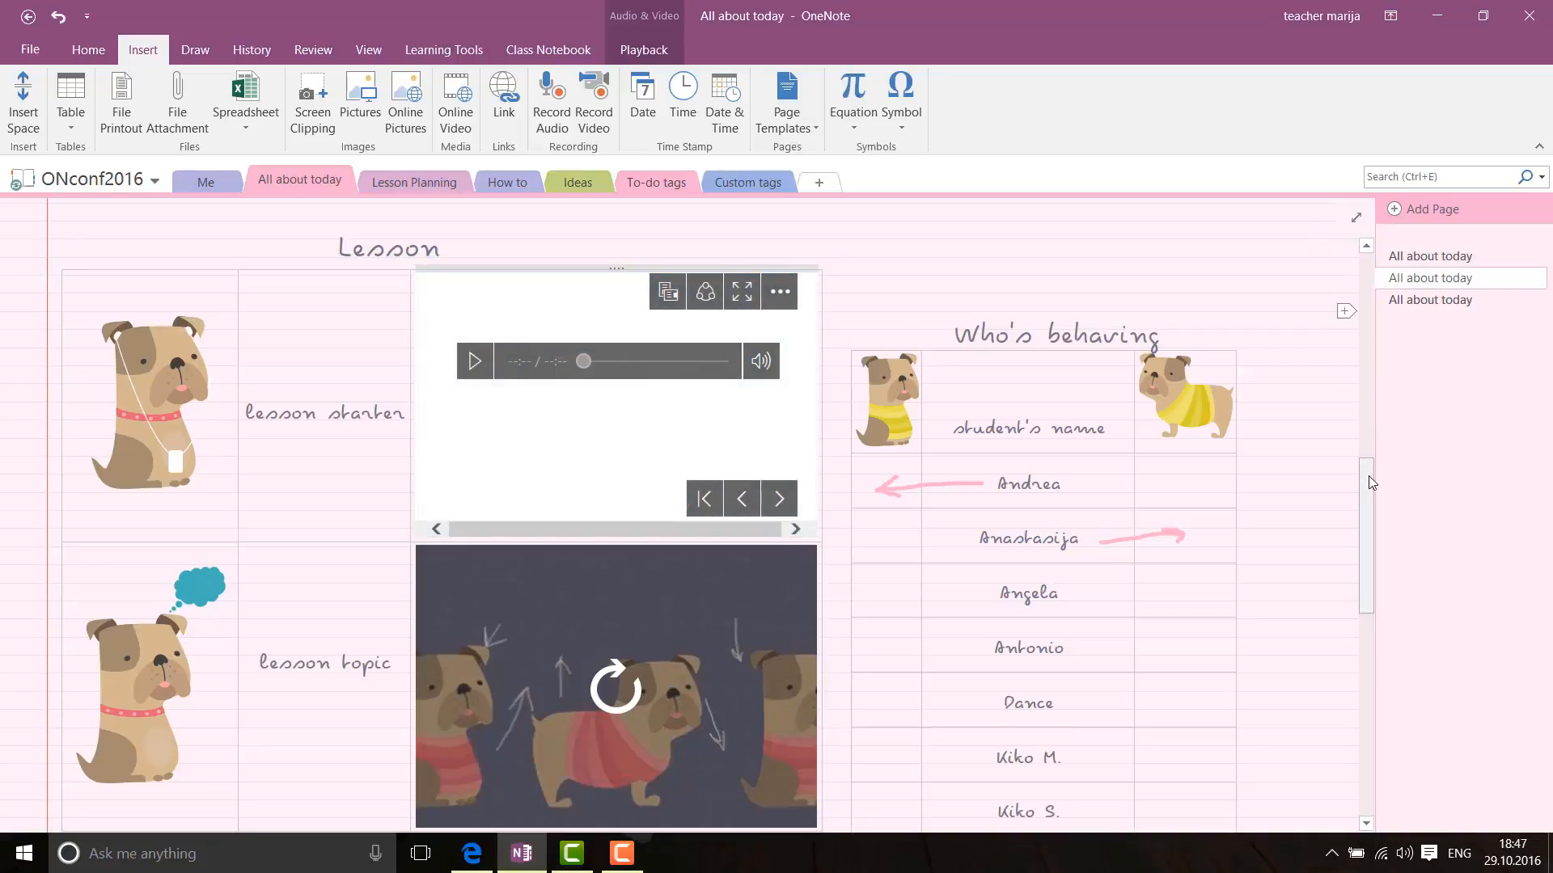
left_click_drag(1367, 482, 1370, 510)
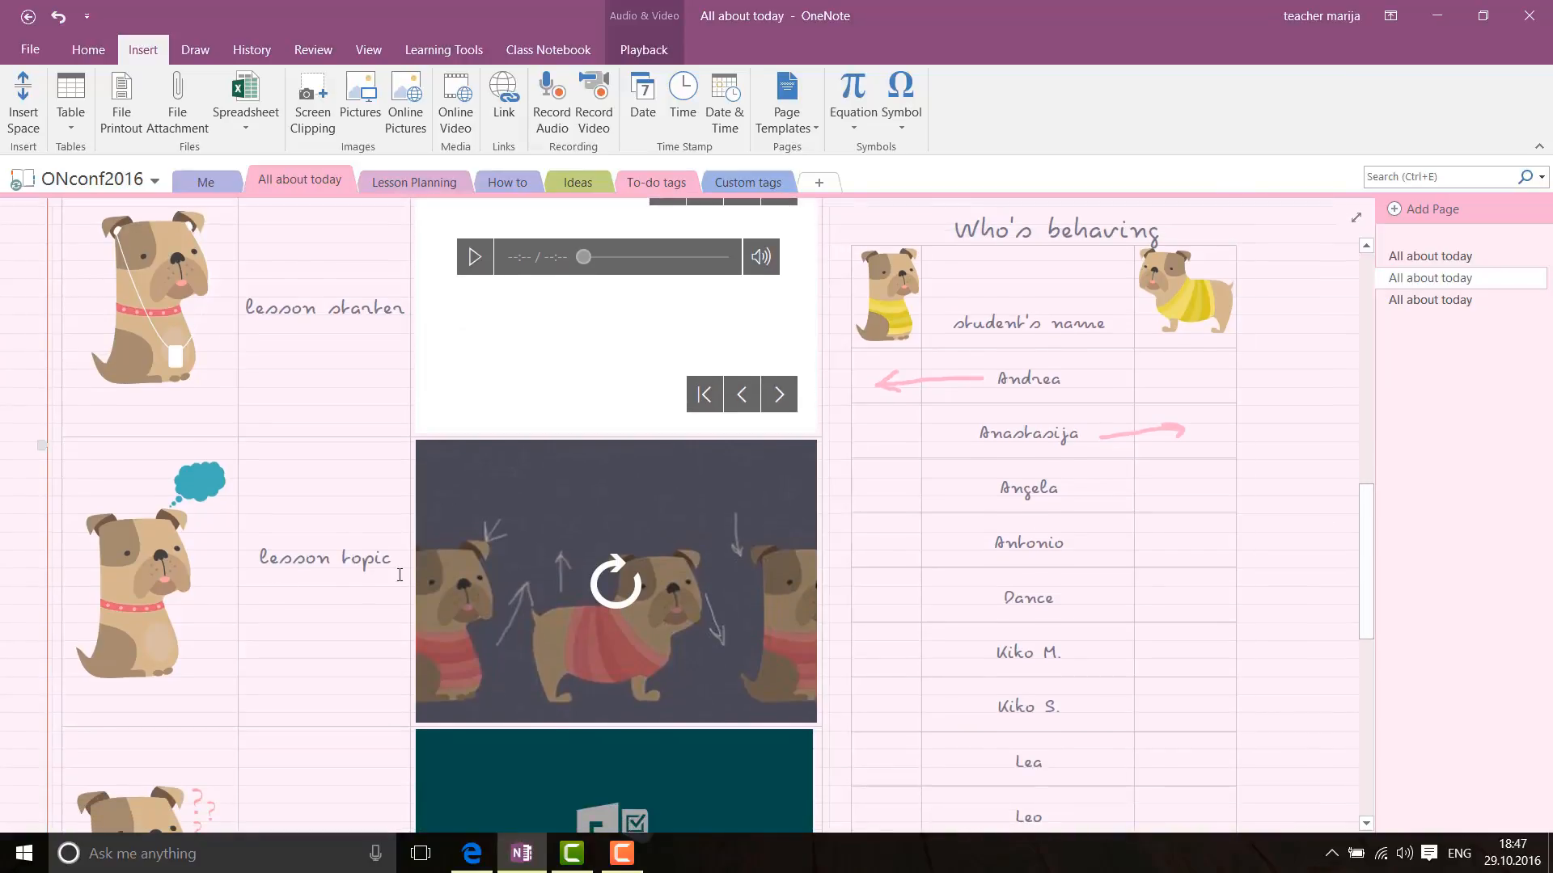
left_click(631, 584)
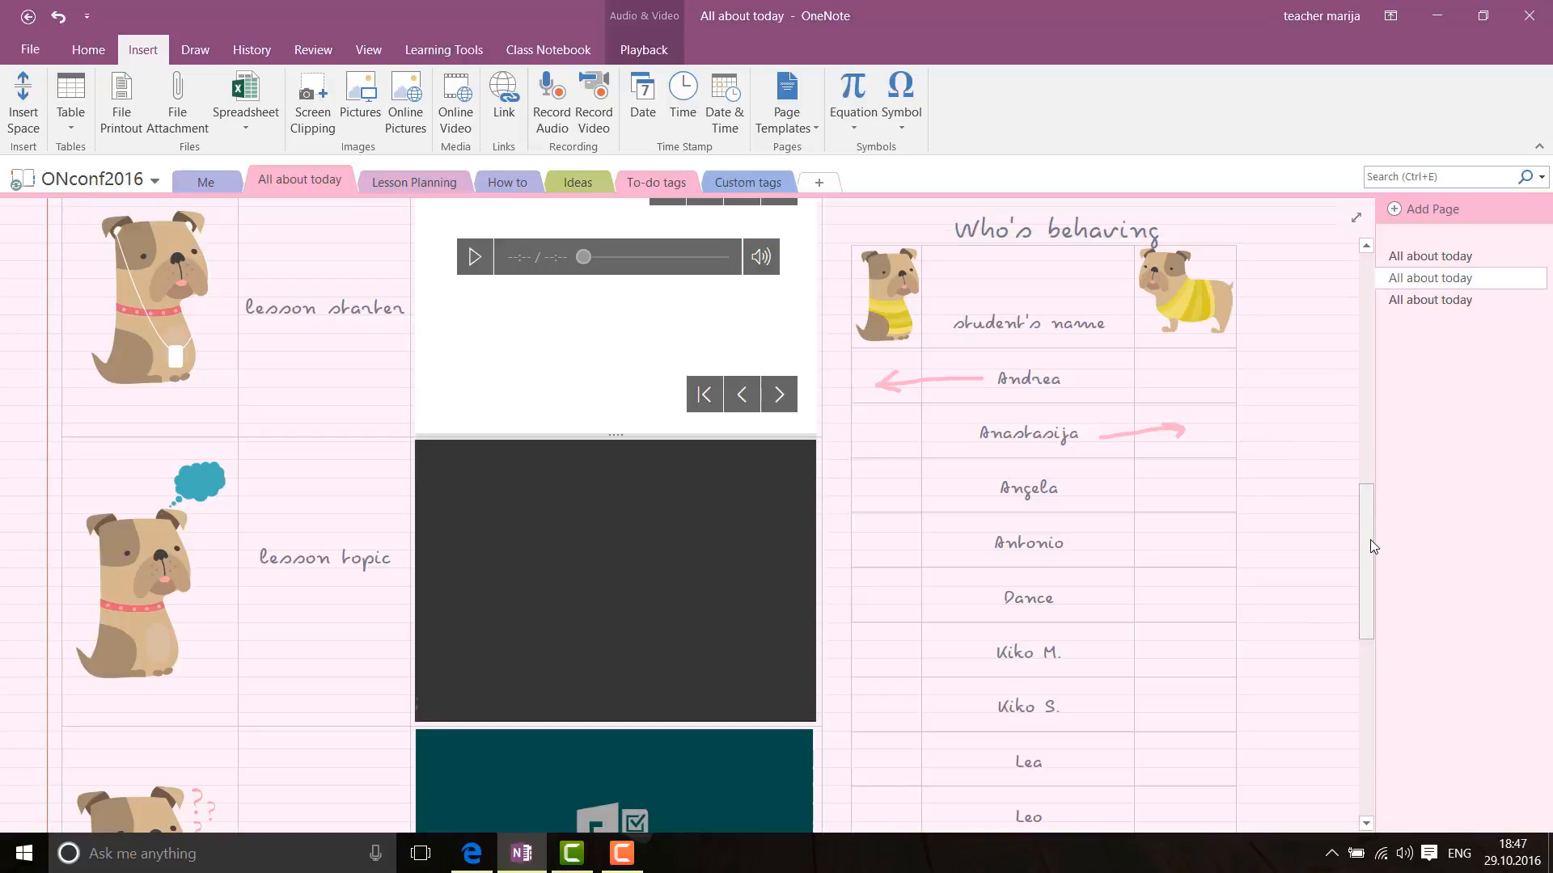
left_click_drag(1370, 541, 1375, 629)
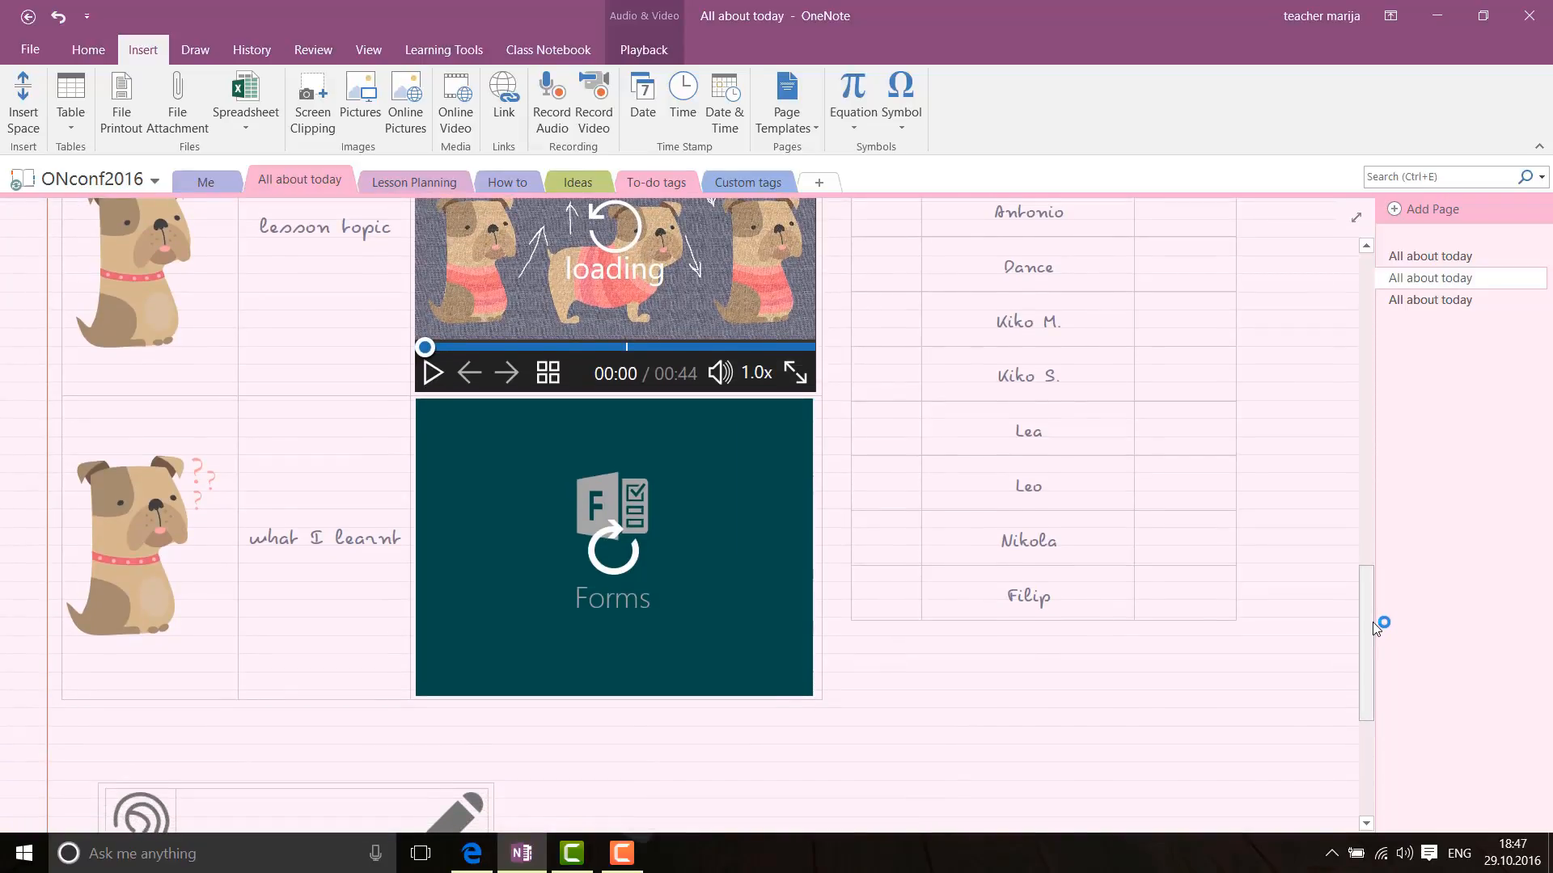
left_click_drag(1371, 624, 1370, 540)
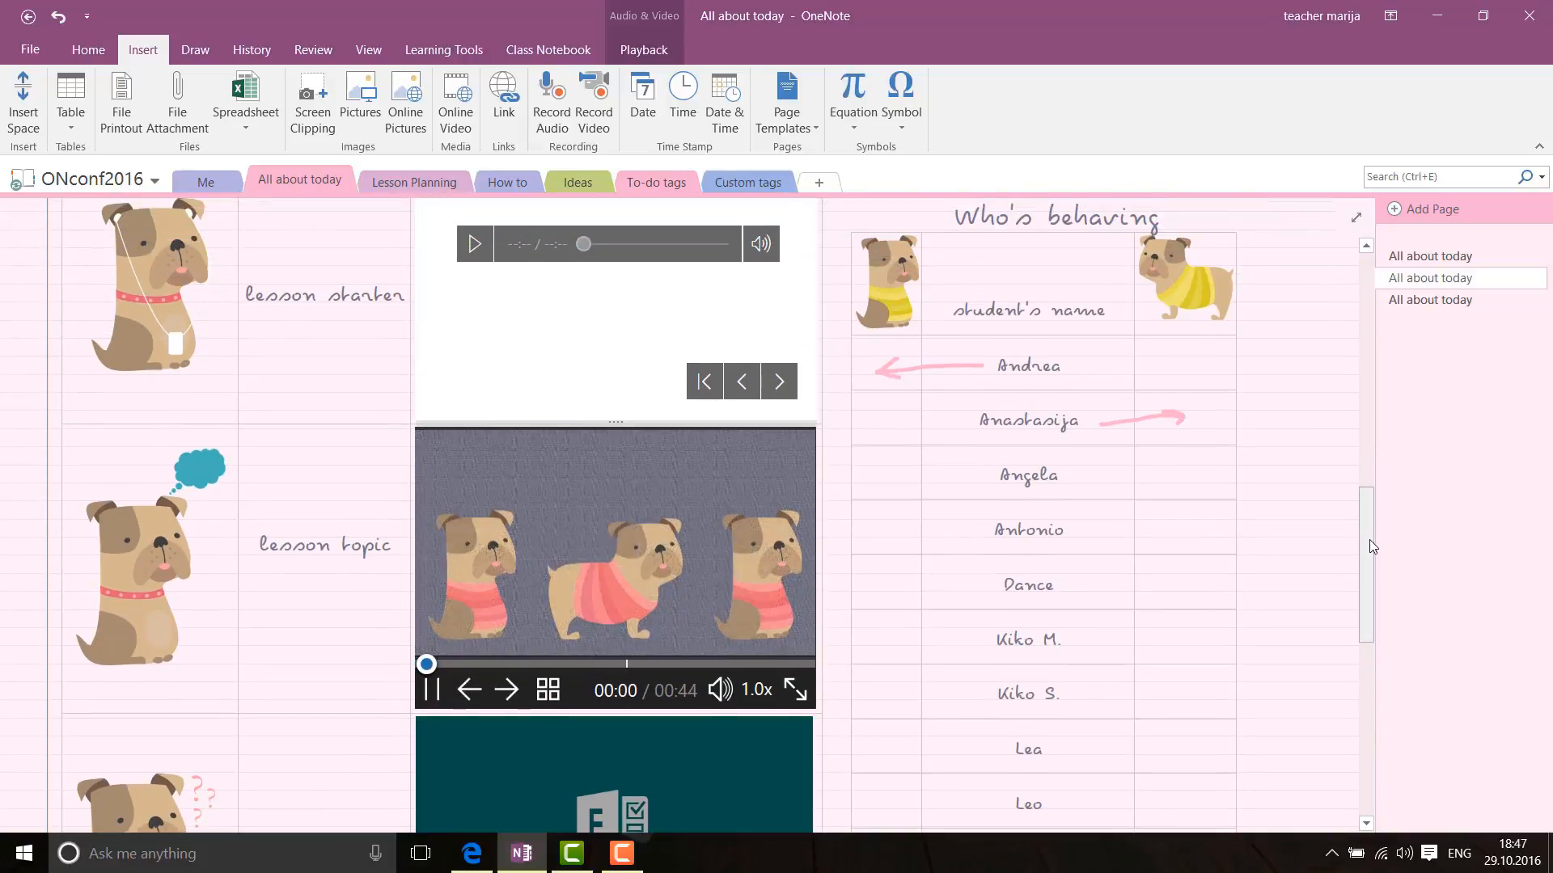
left_click(432, 695)
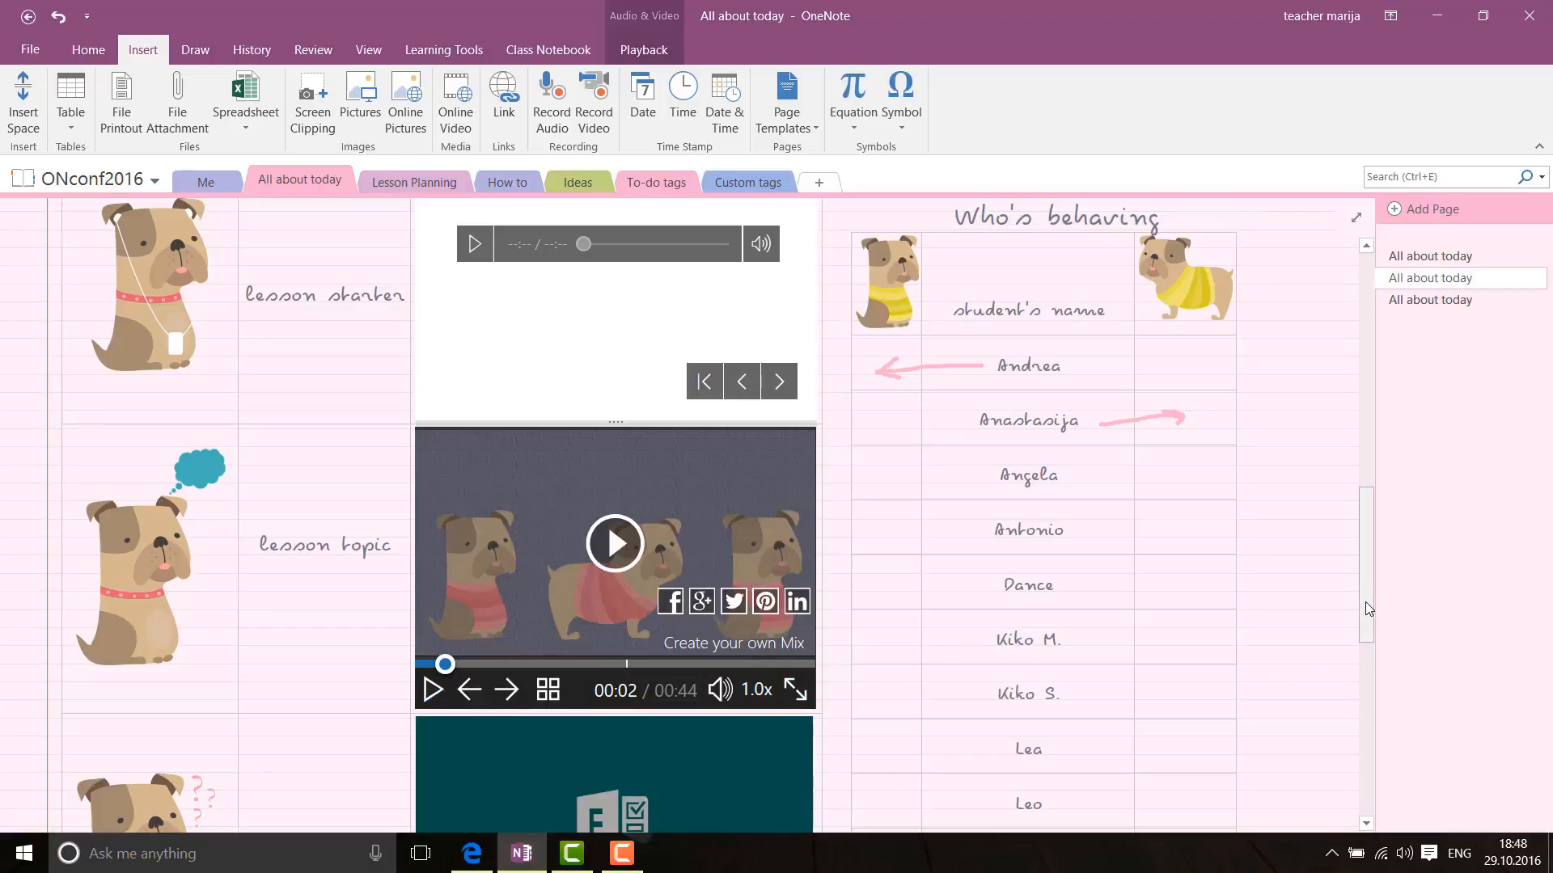
left_click_drag(1366, 609, 1375, 787)
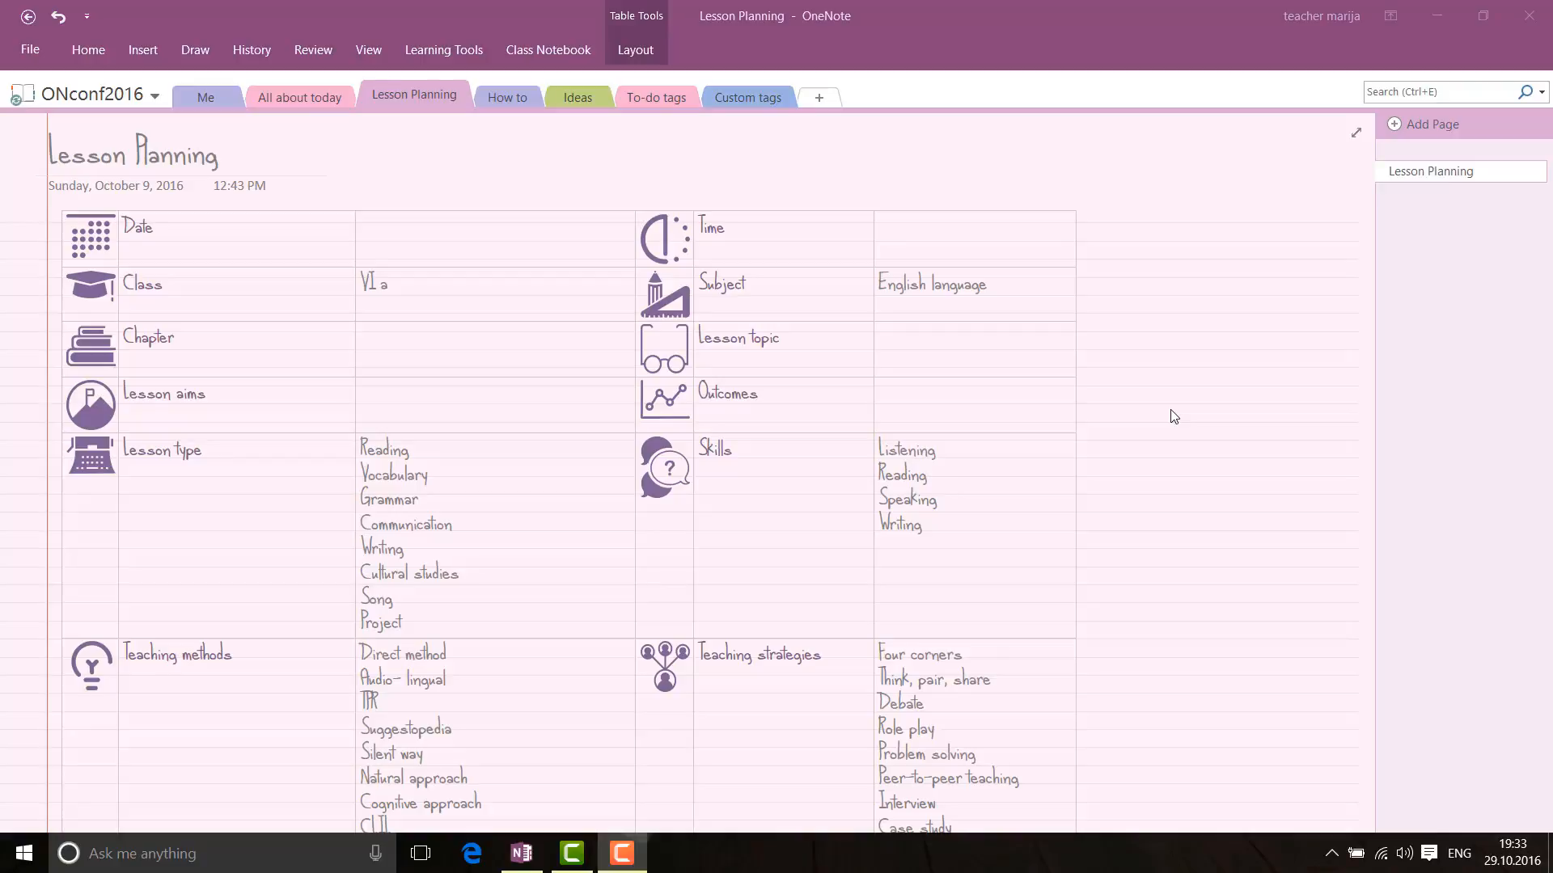
Step: Examine the whole Lesson Planning table, from date and class down to homework and links
left_click(1360, 374)
left_click_drag(1368, 379, 1373, 449)
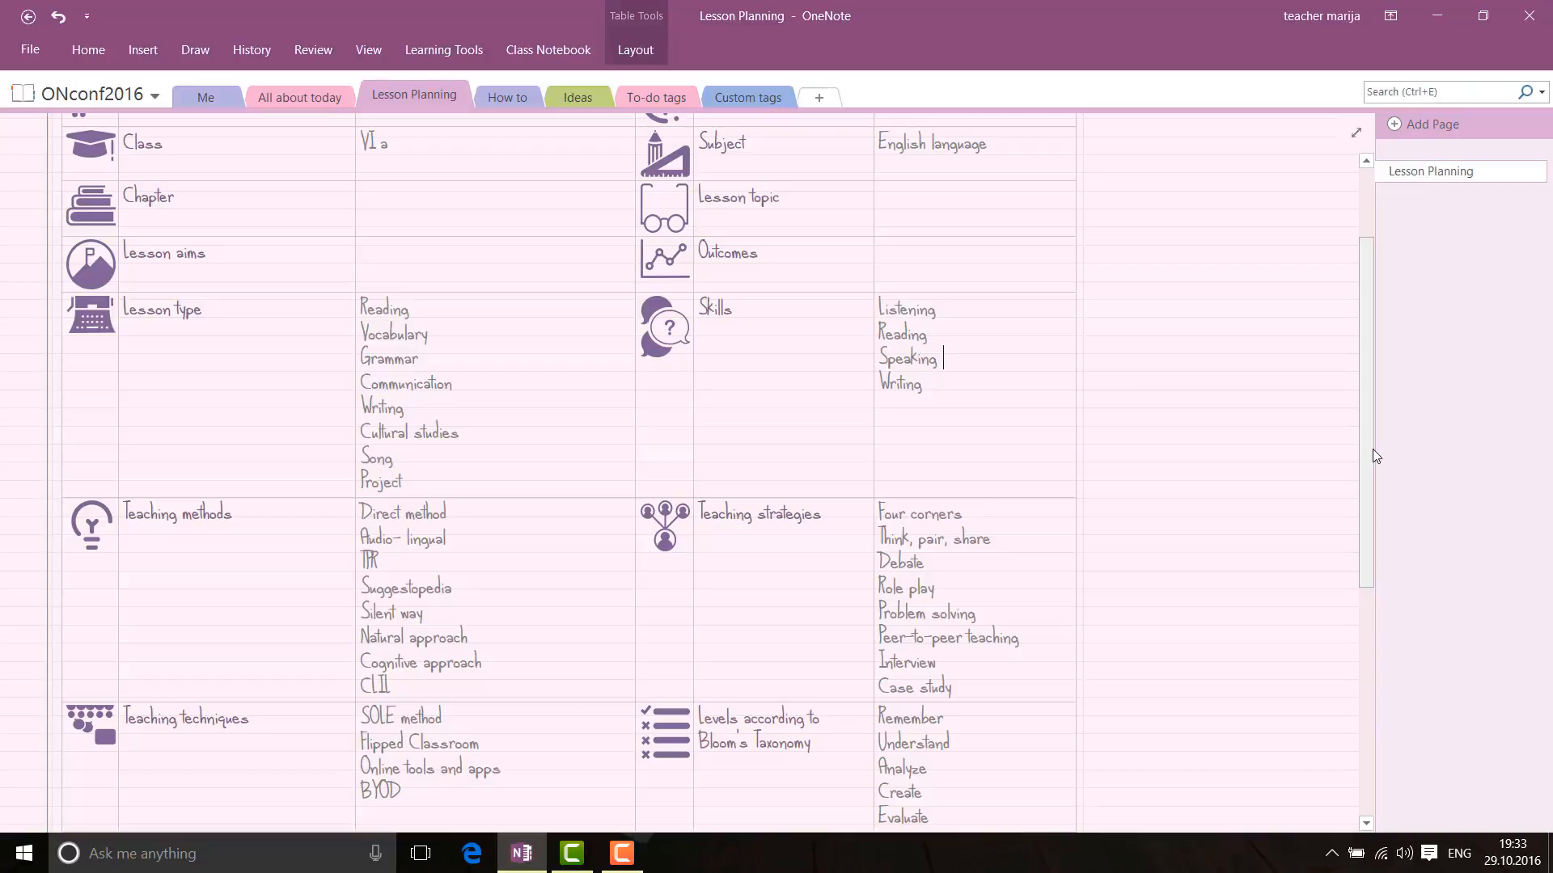
left_click_drag(1369, 459, 1375, 409)
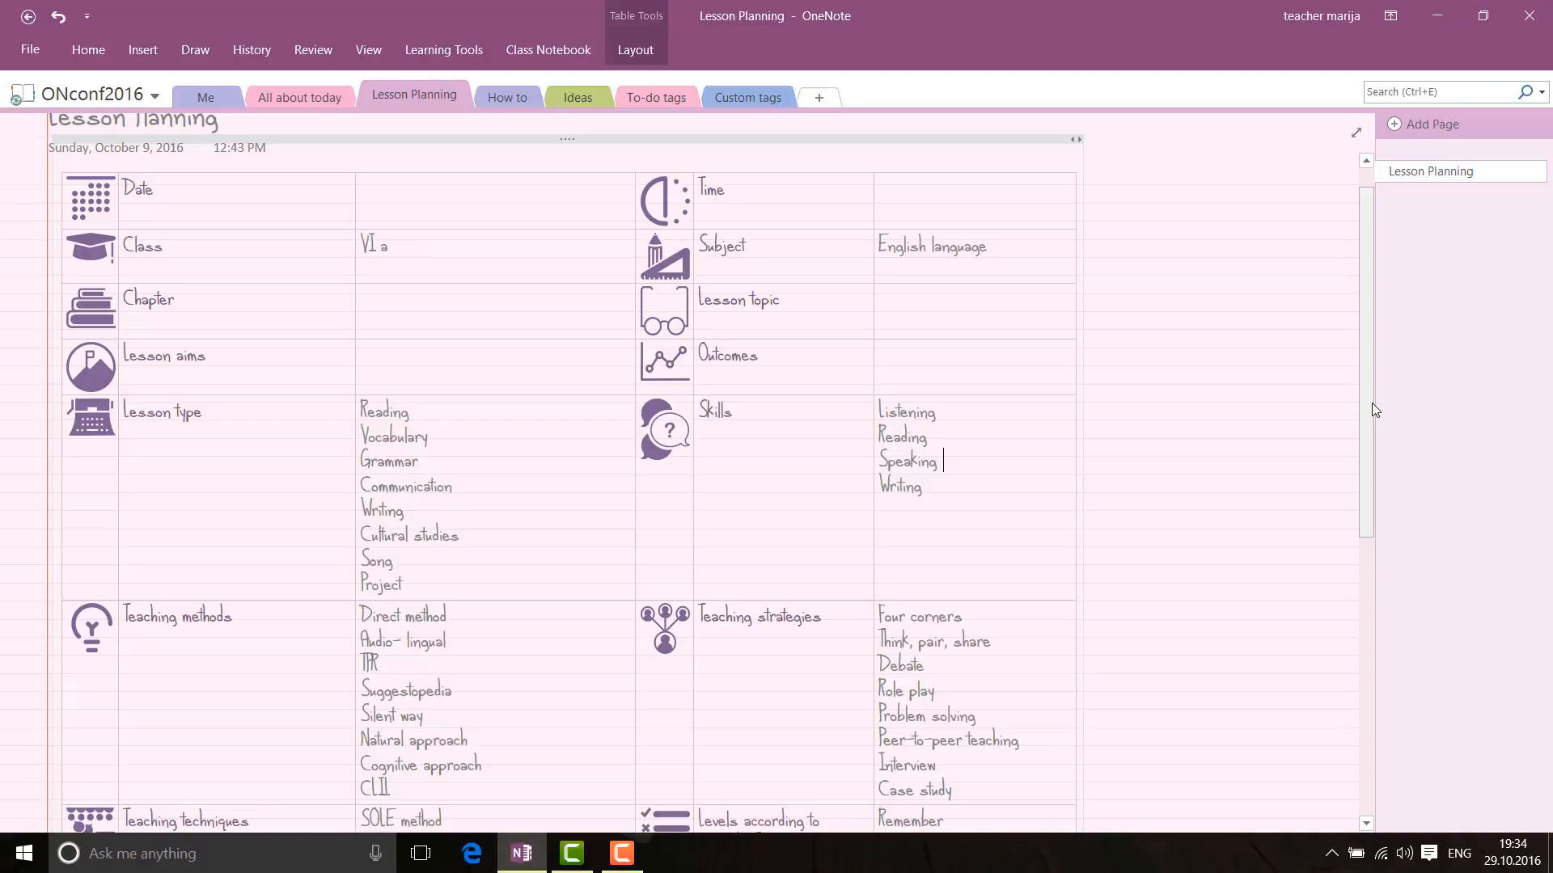
left_click_drag(1367, 402, 1391, 557)
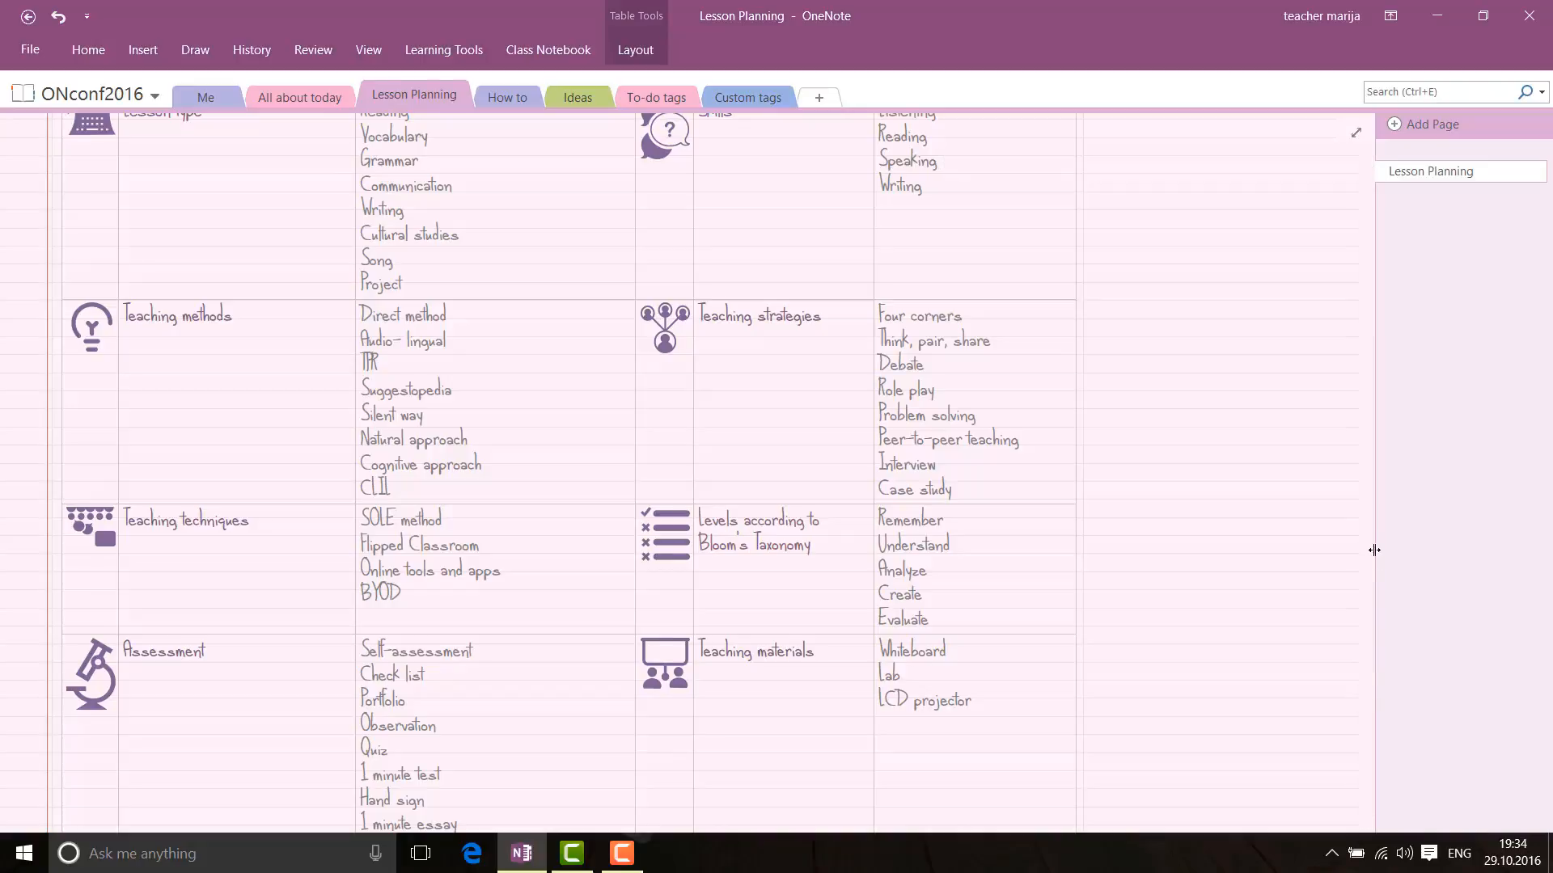
left_click_drag(1367, 556, 1369, 718)
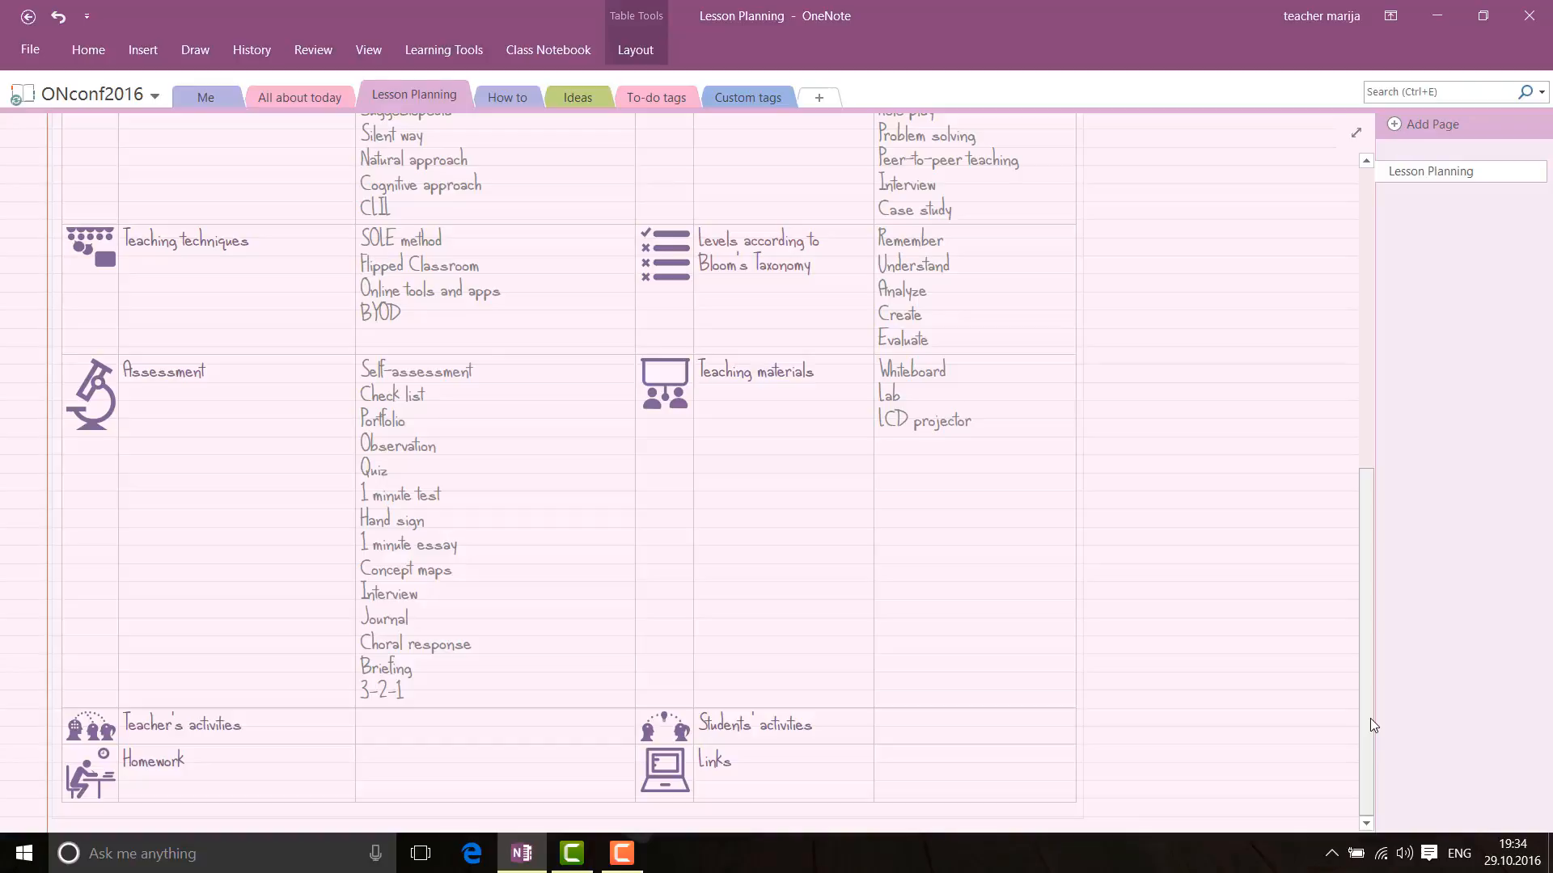
left_click_drag(1370, 718, 1366, 358)
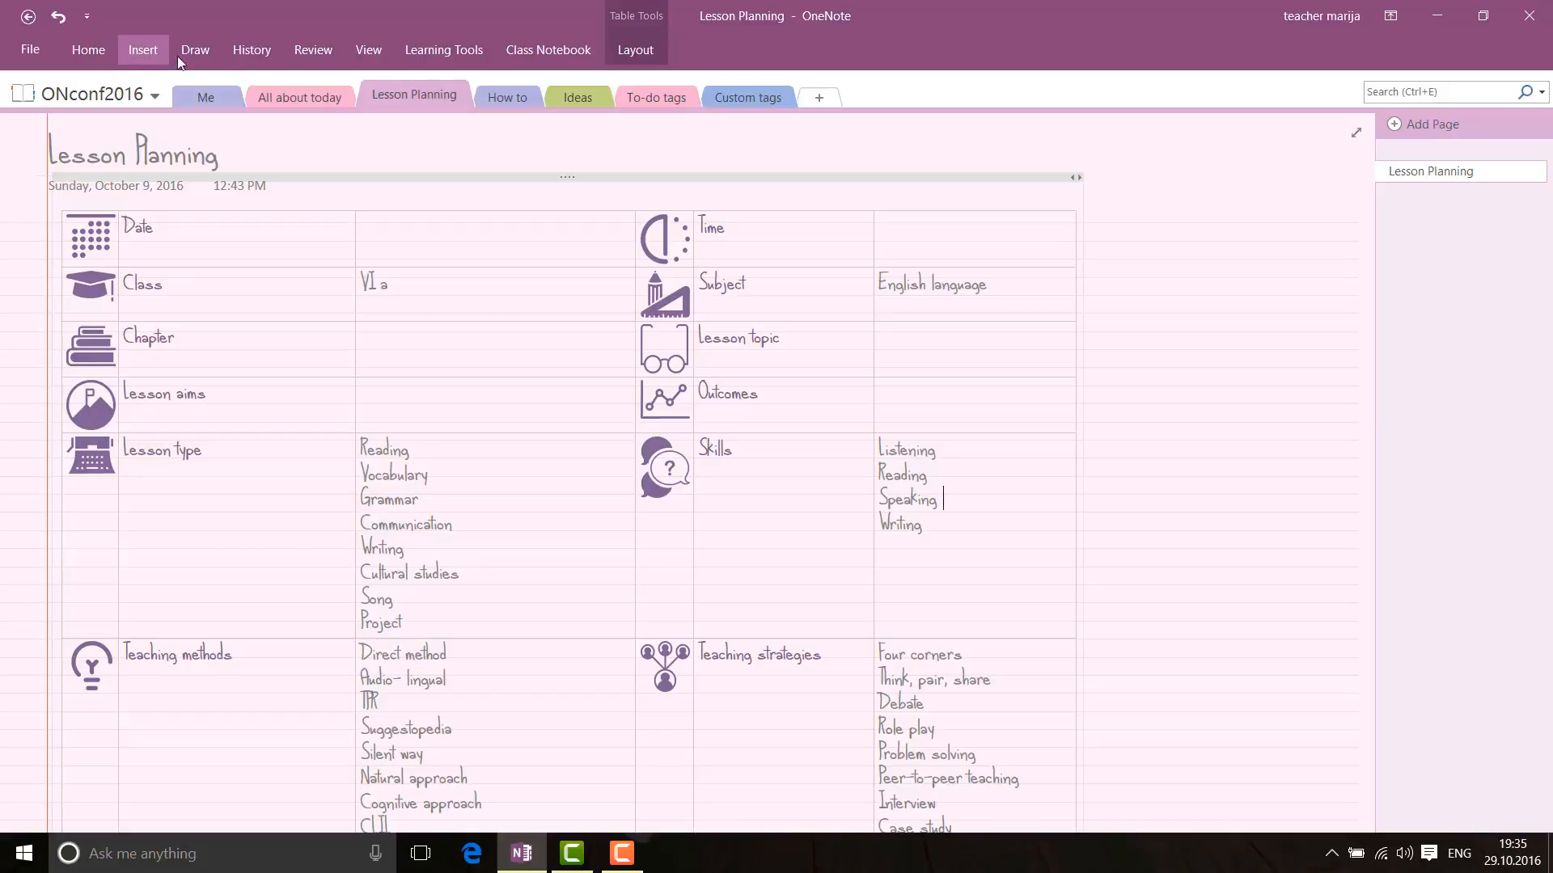
Step: Set the Lesson Planning page's paper size to A4
left_click(371, 52)
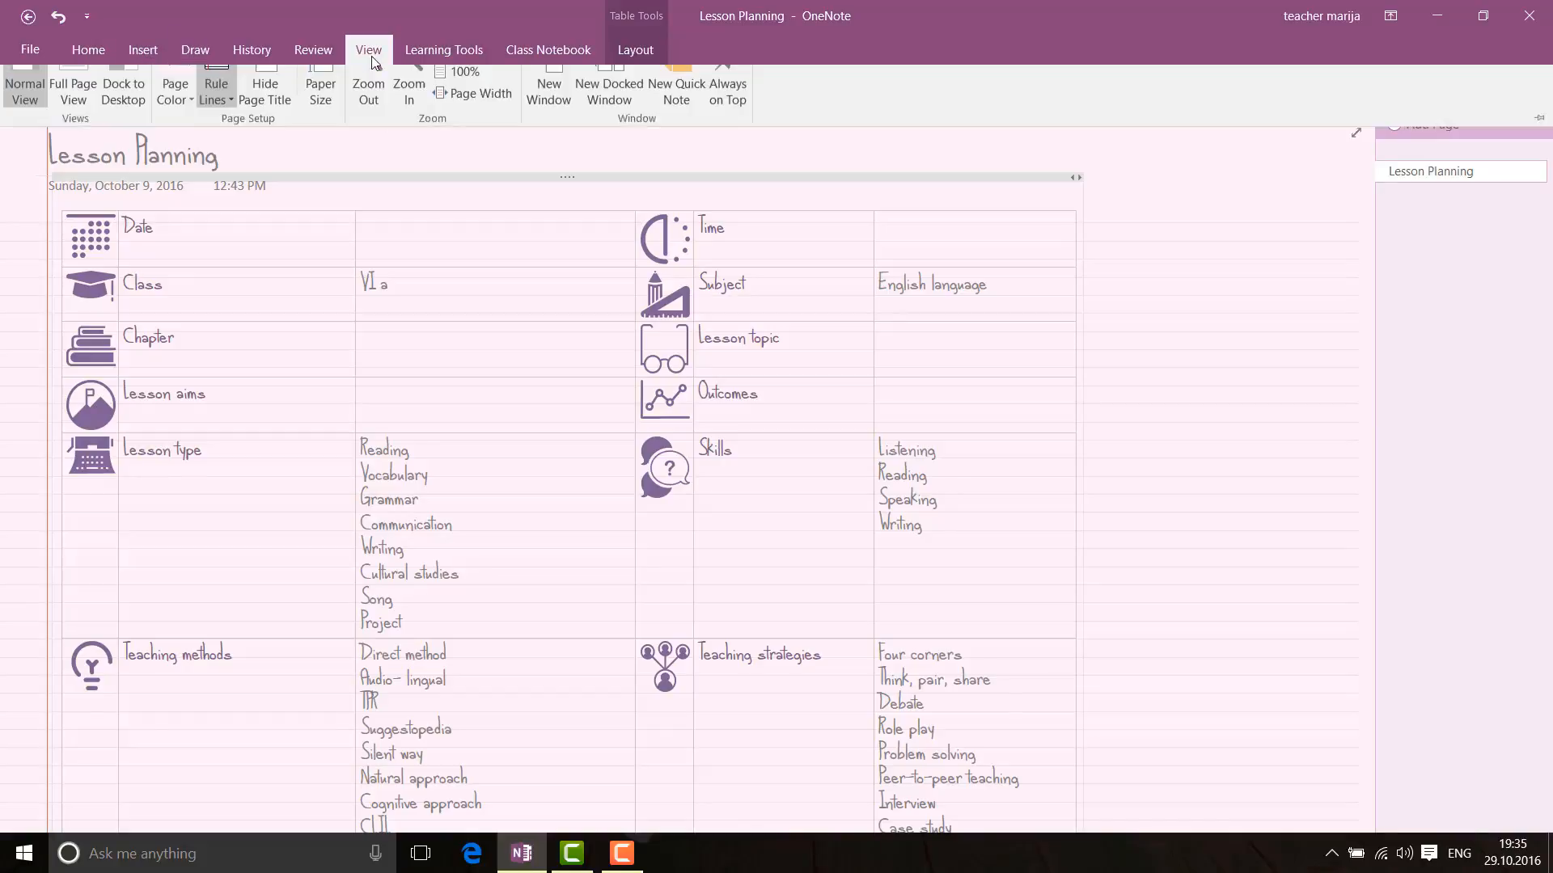
left_click(327, 93)
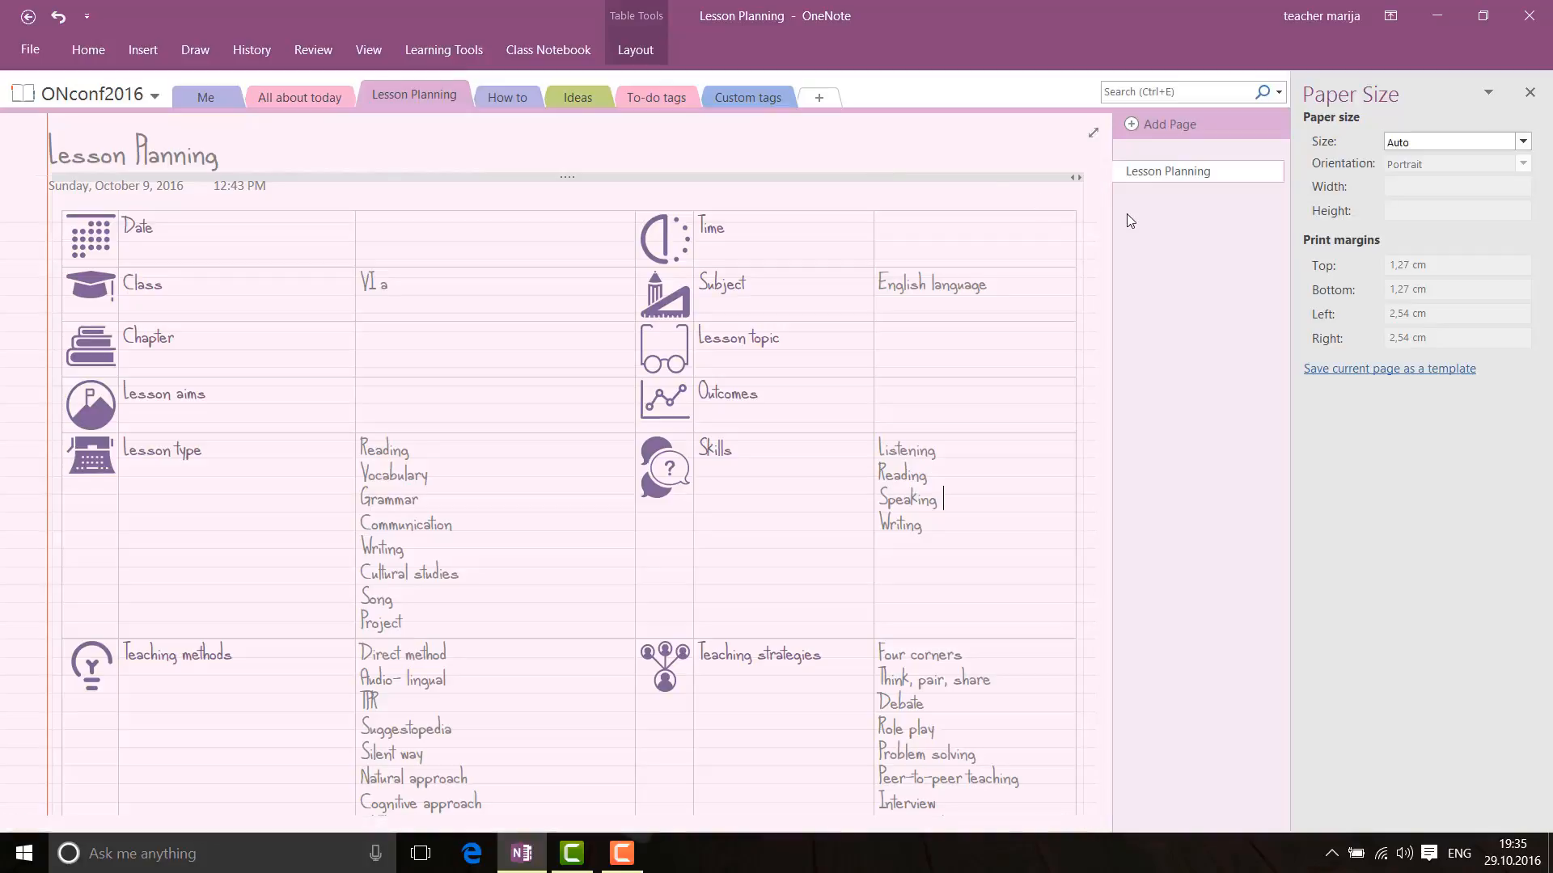
left_click(1524, 143)
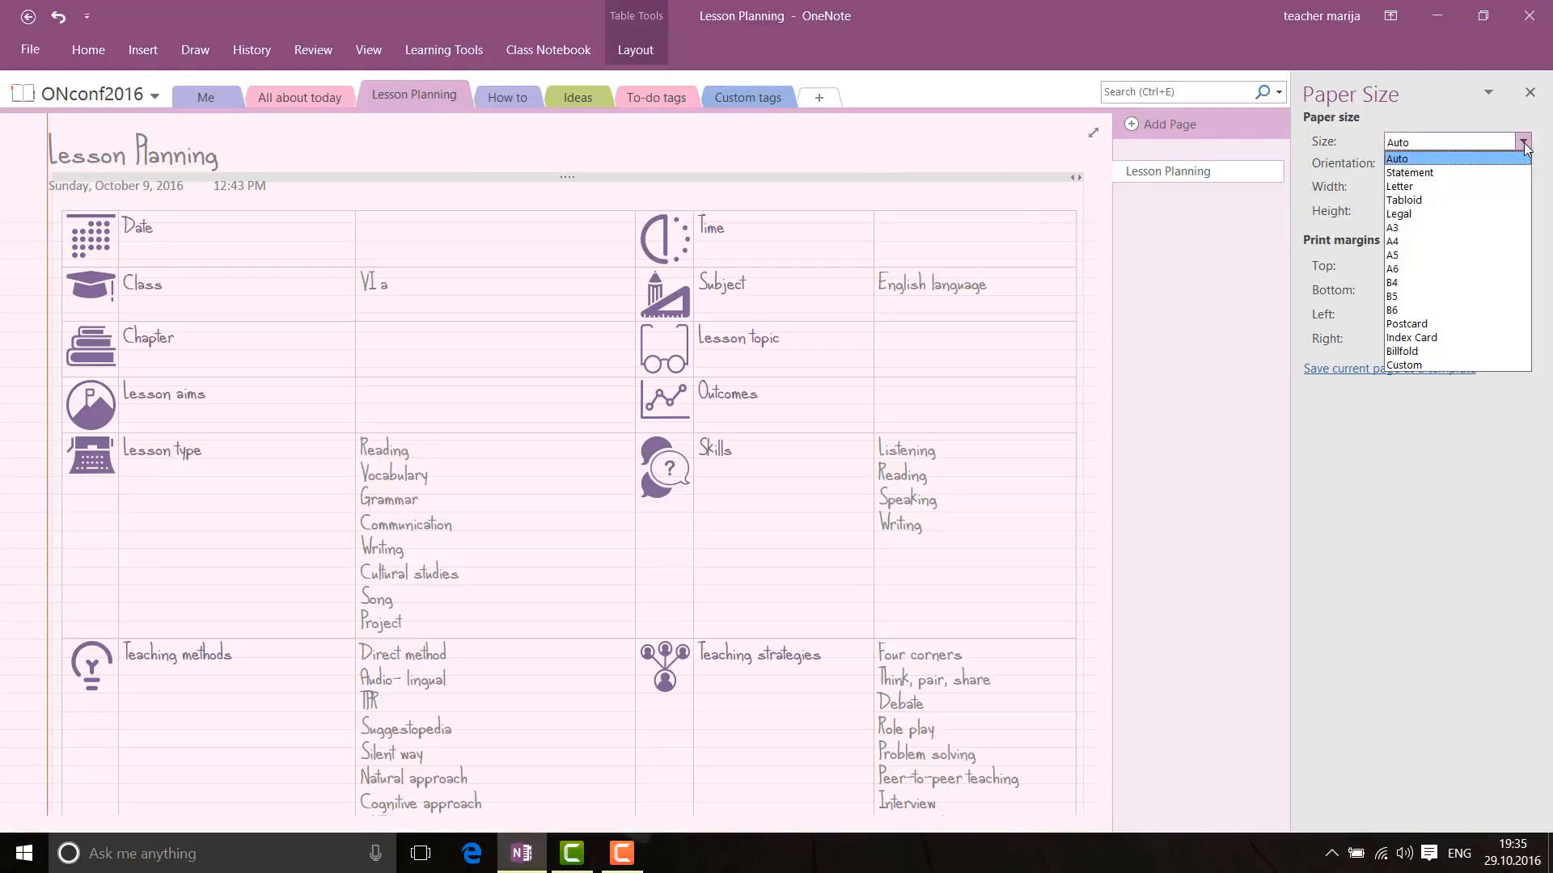
left_click(1446, 242)
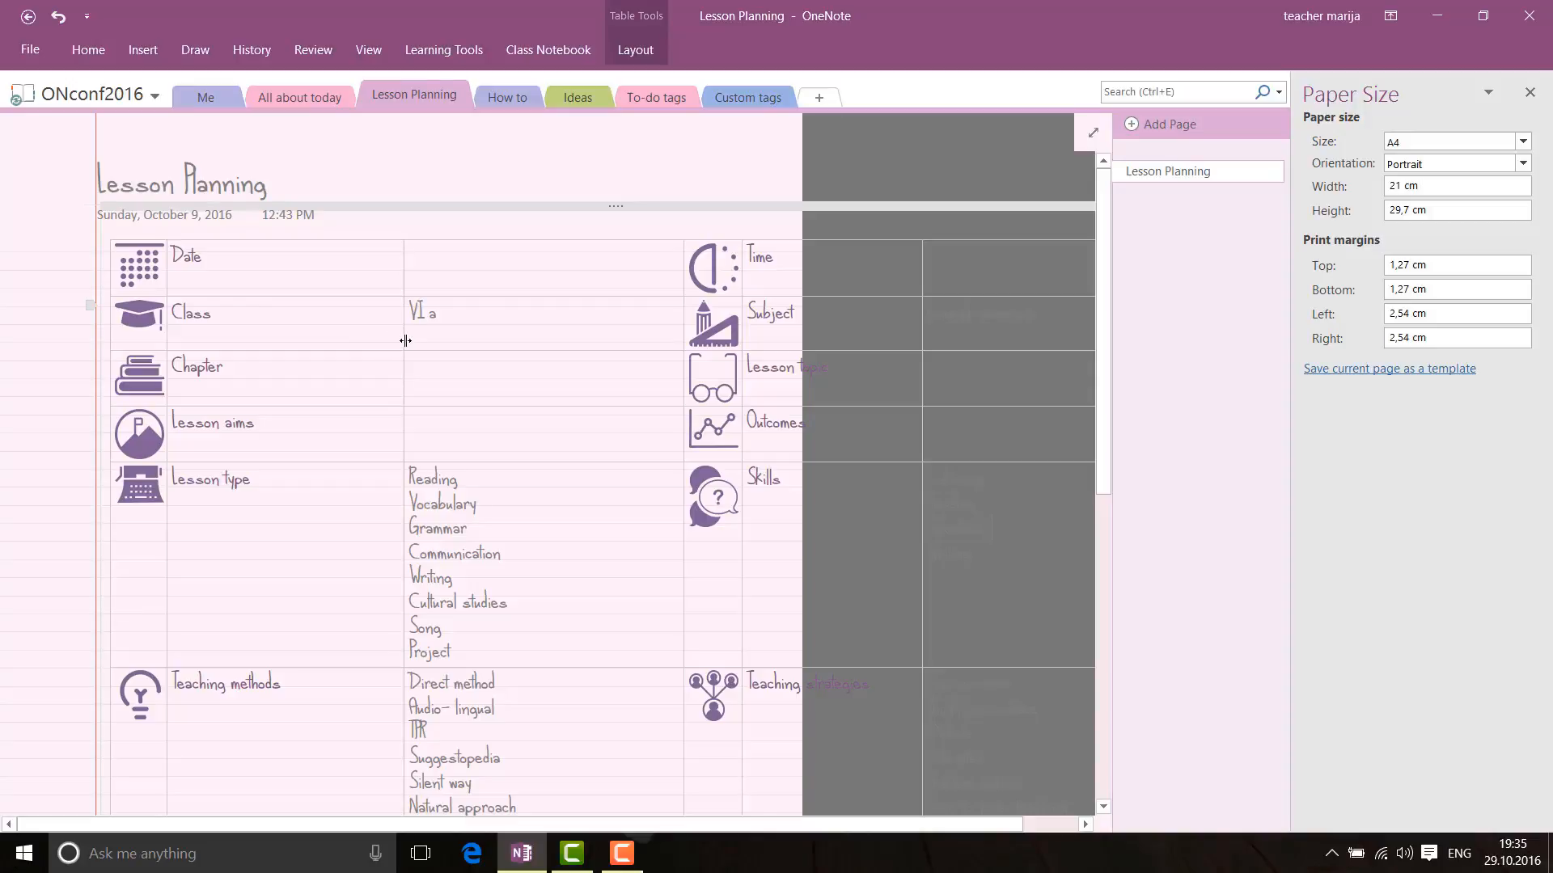
Step: Narrow the lesson type, lesson type options and skills label columns so the table fits within the A4 page width
left_click_drag(405, 340, 270, 328)
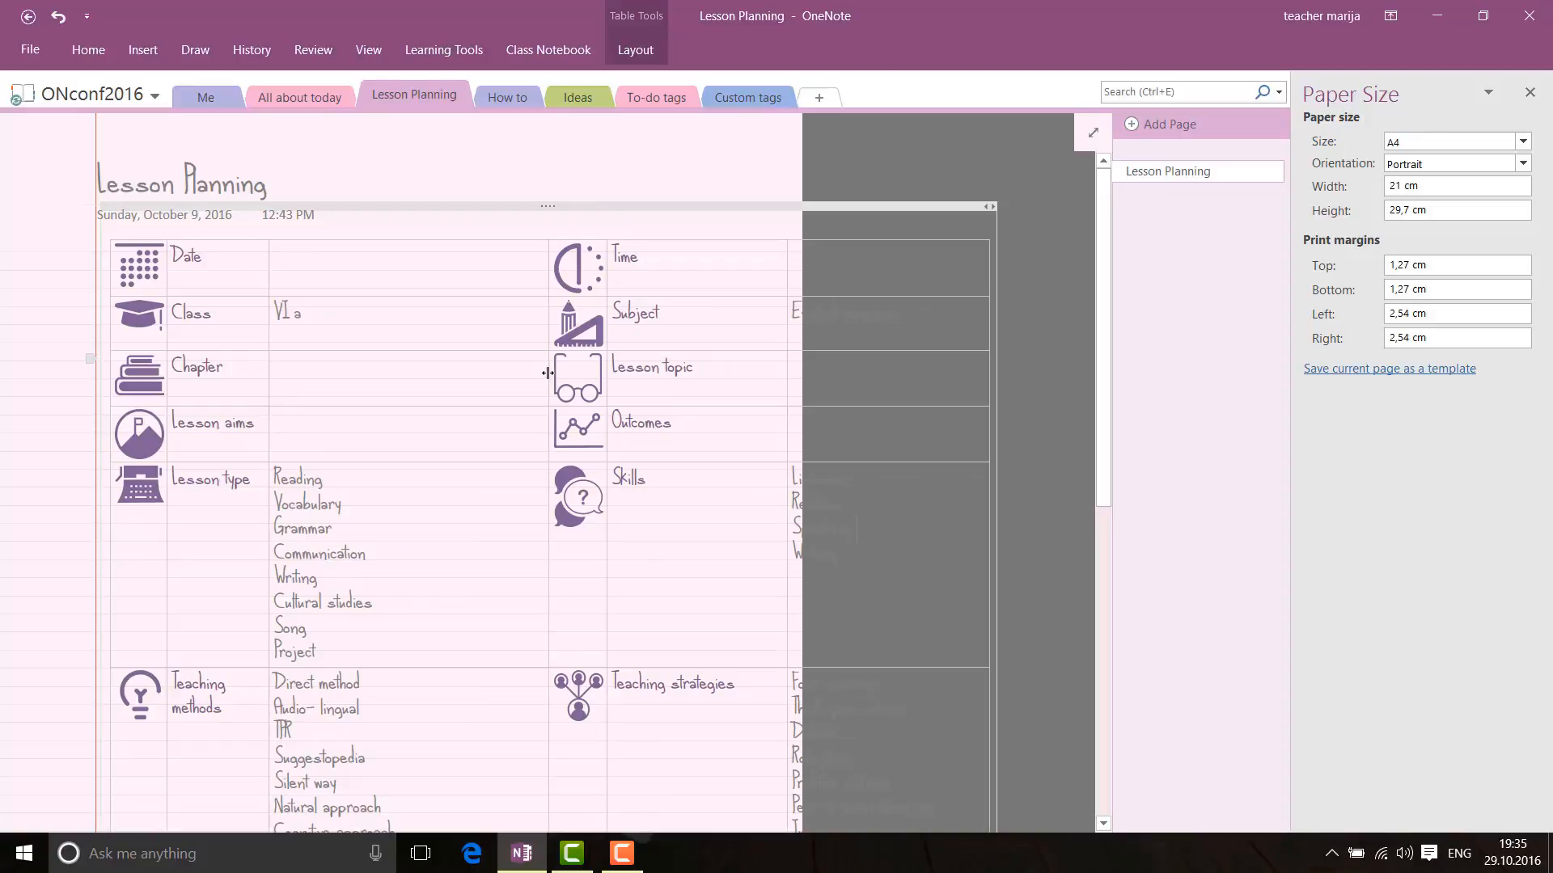
left_click_drag(548, 370, 416, 355)
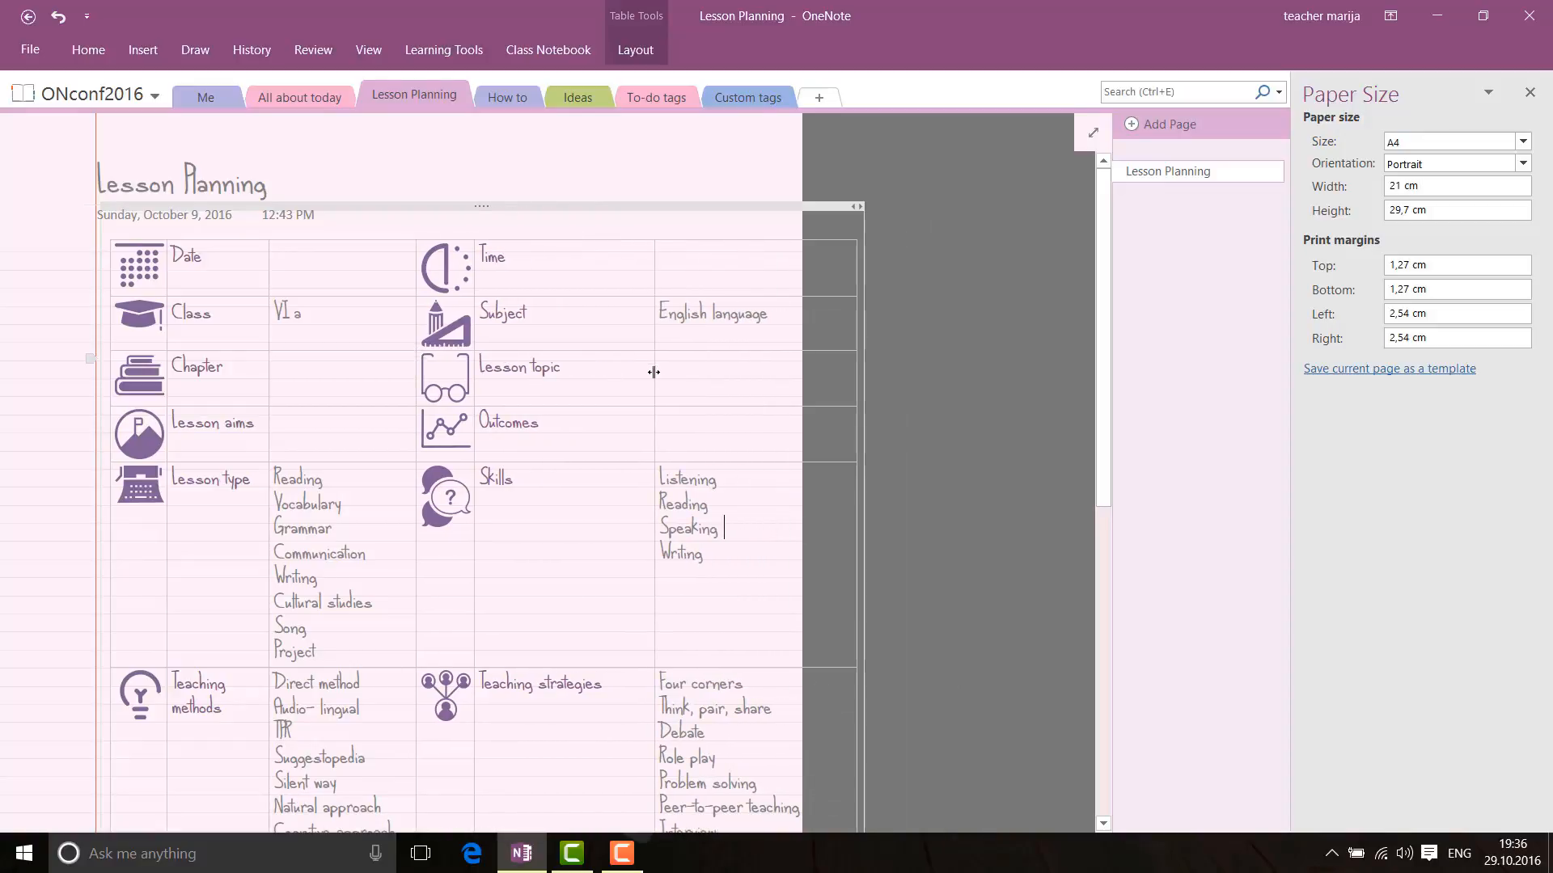
left_click_drag(653, 367, 575, 354)
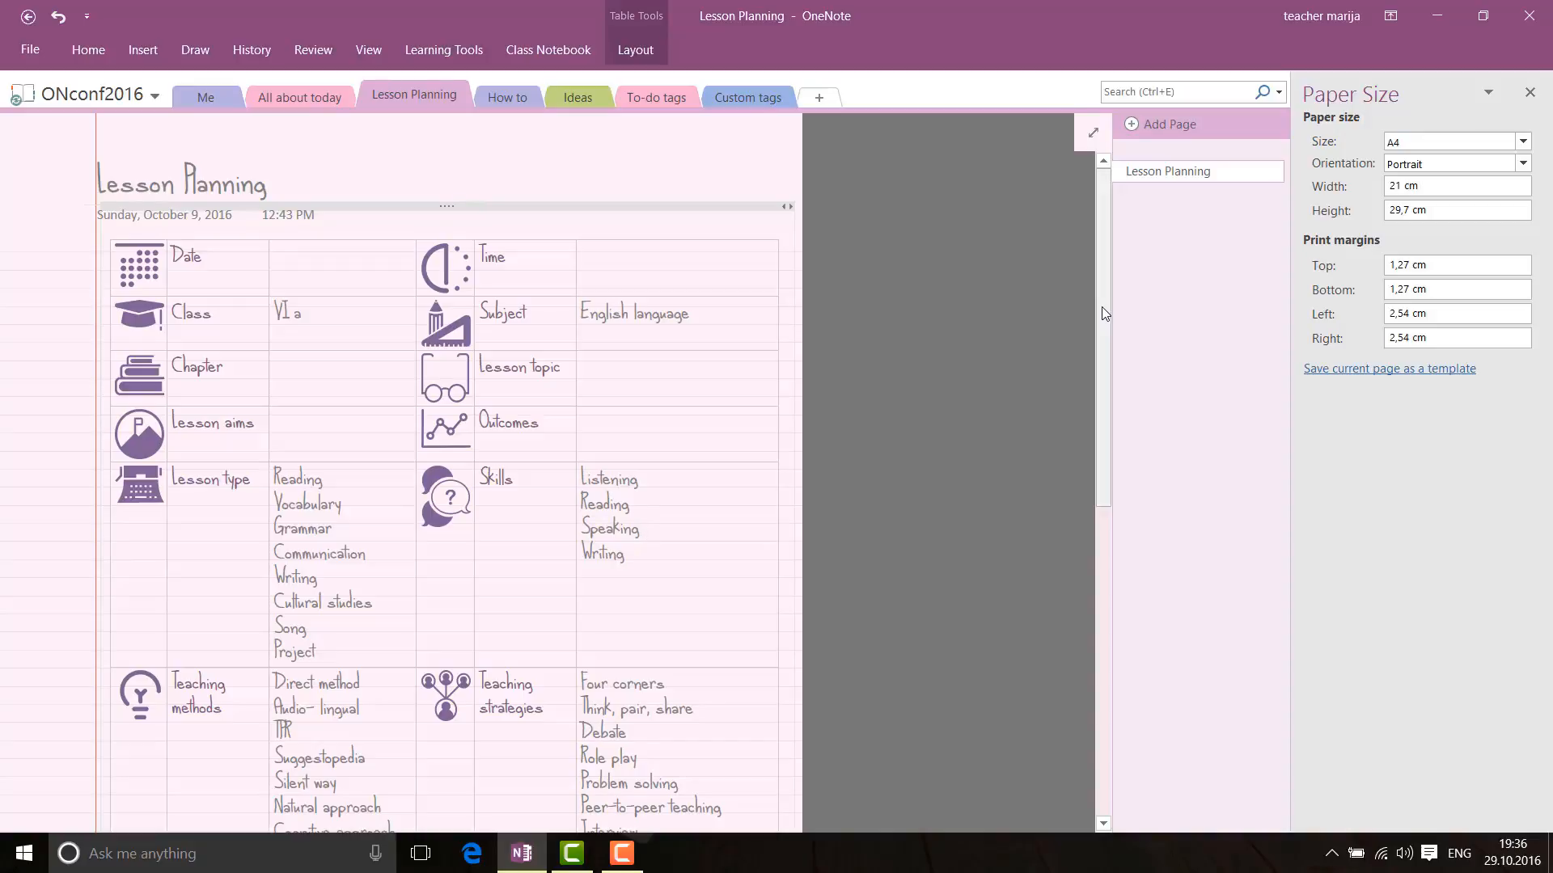
mouse_move(1104, 314)
left_mouse_down()
mouse_move(1122, 460)
mouse_move(1115, 322)
left_mouse_up()
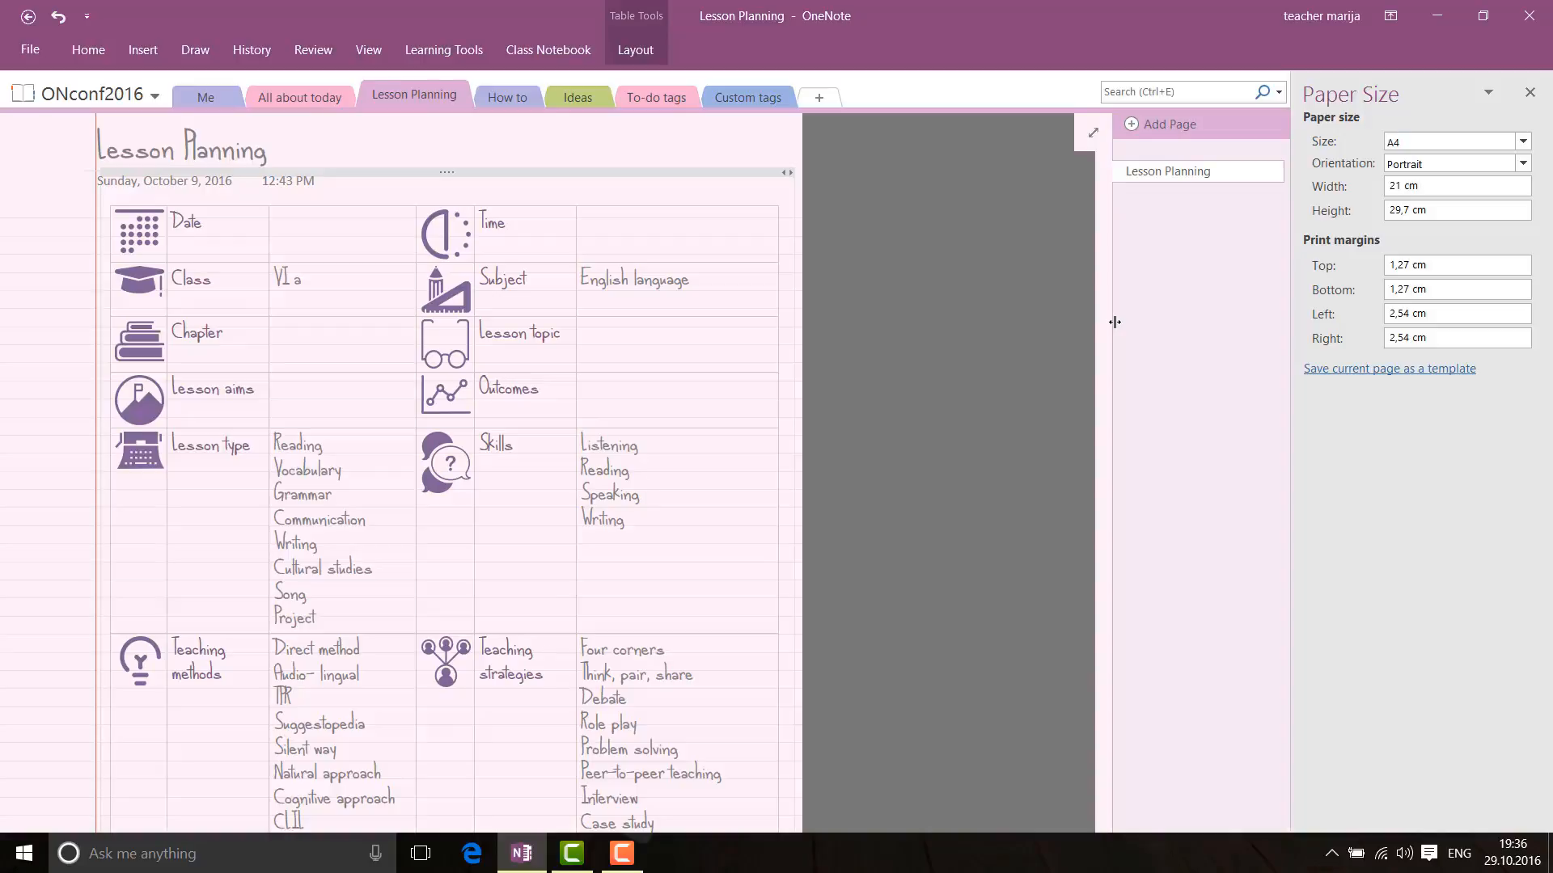
Step: Save the current page as a template named "6th grade lesson plan"
left_click(1344, 371)
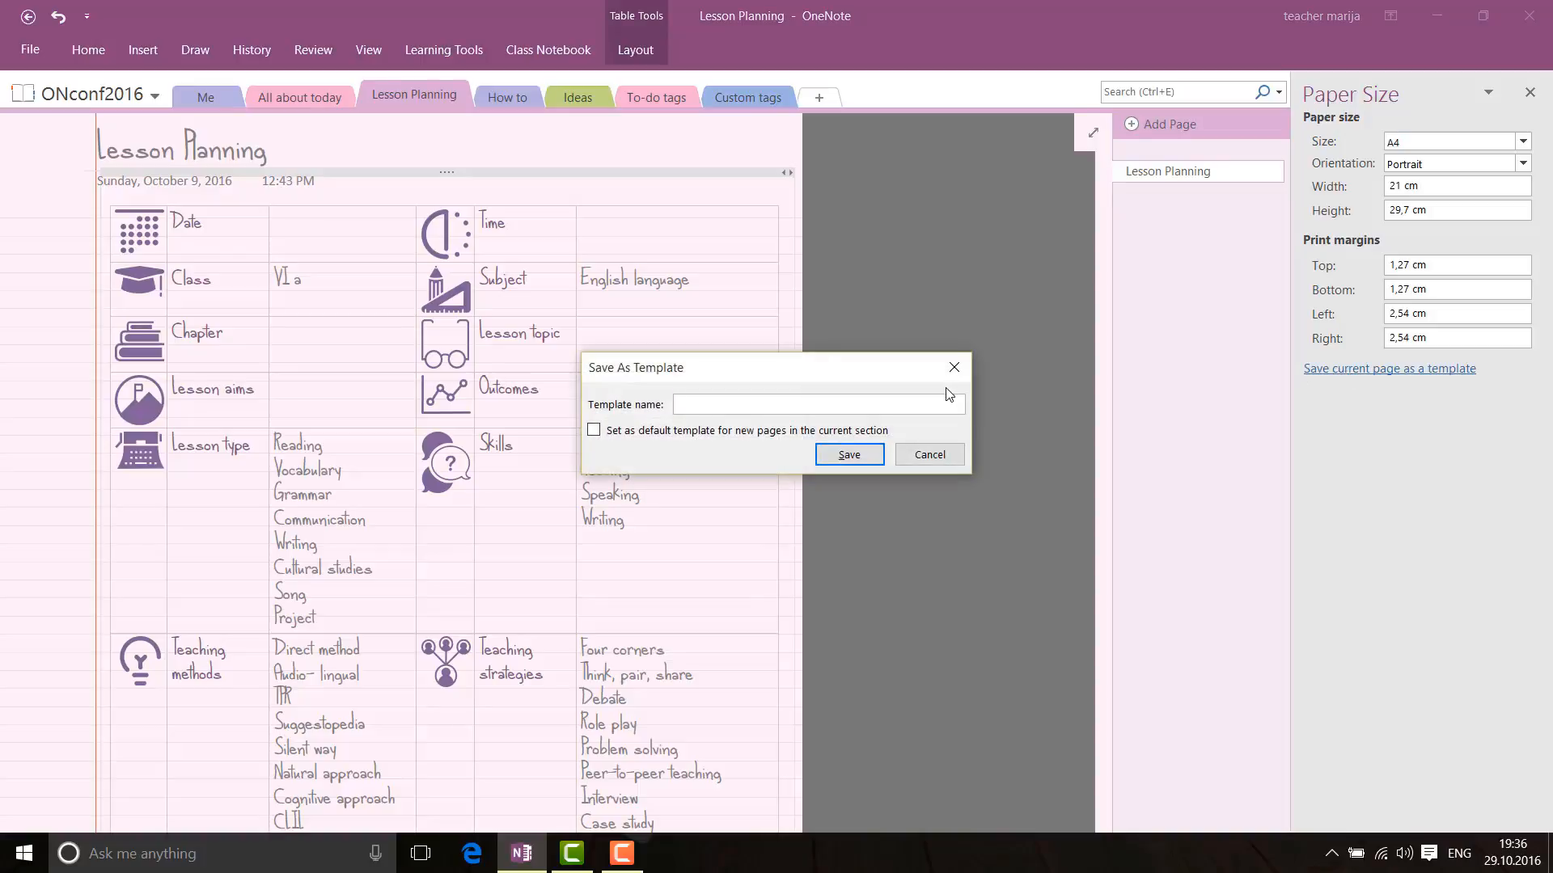
type("6th grade lesson plan")
left_click(845, 455)
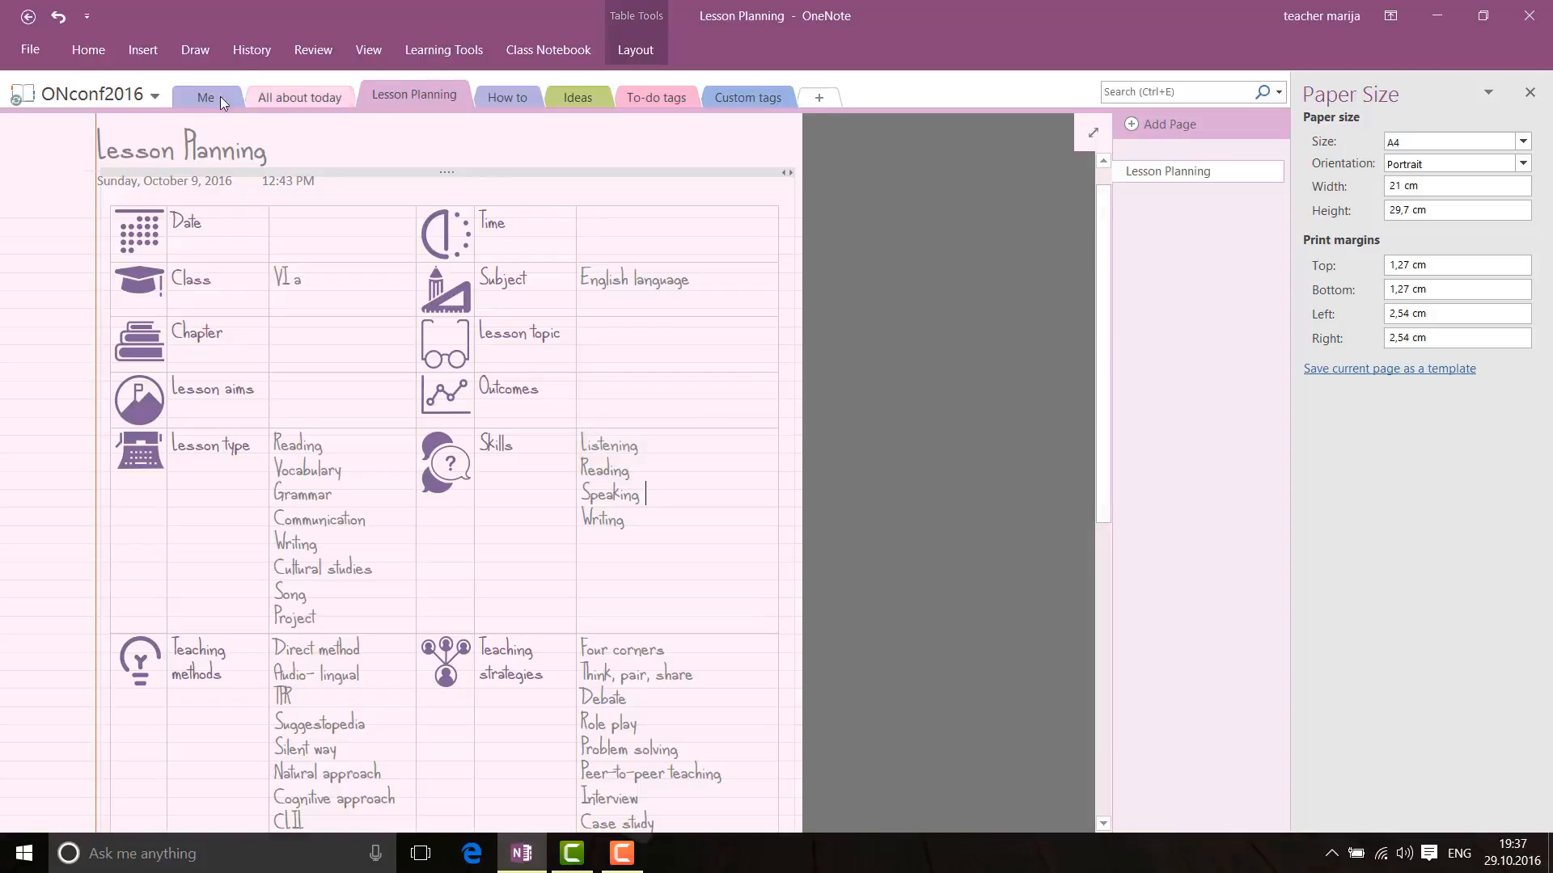
Step: Open the page templates list and expand the My Templates category
left_click(134, 48)
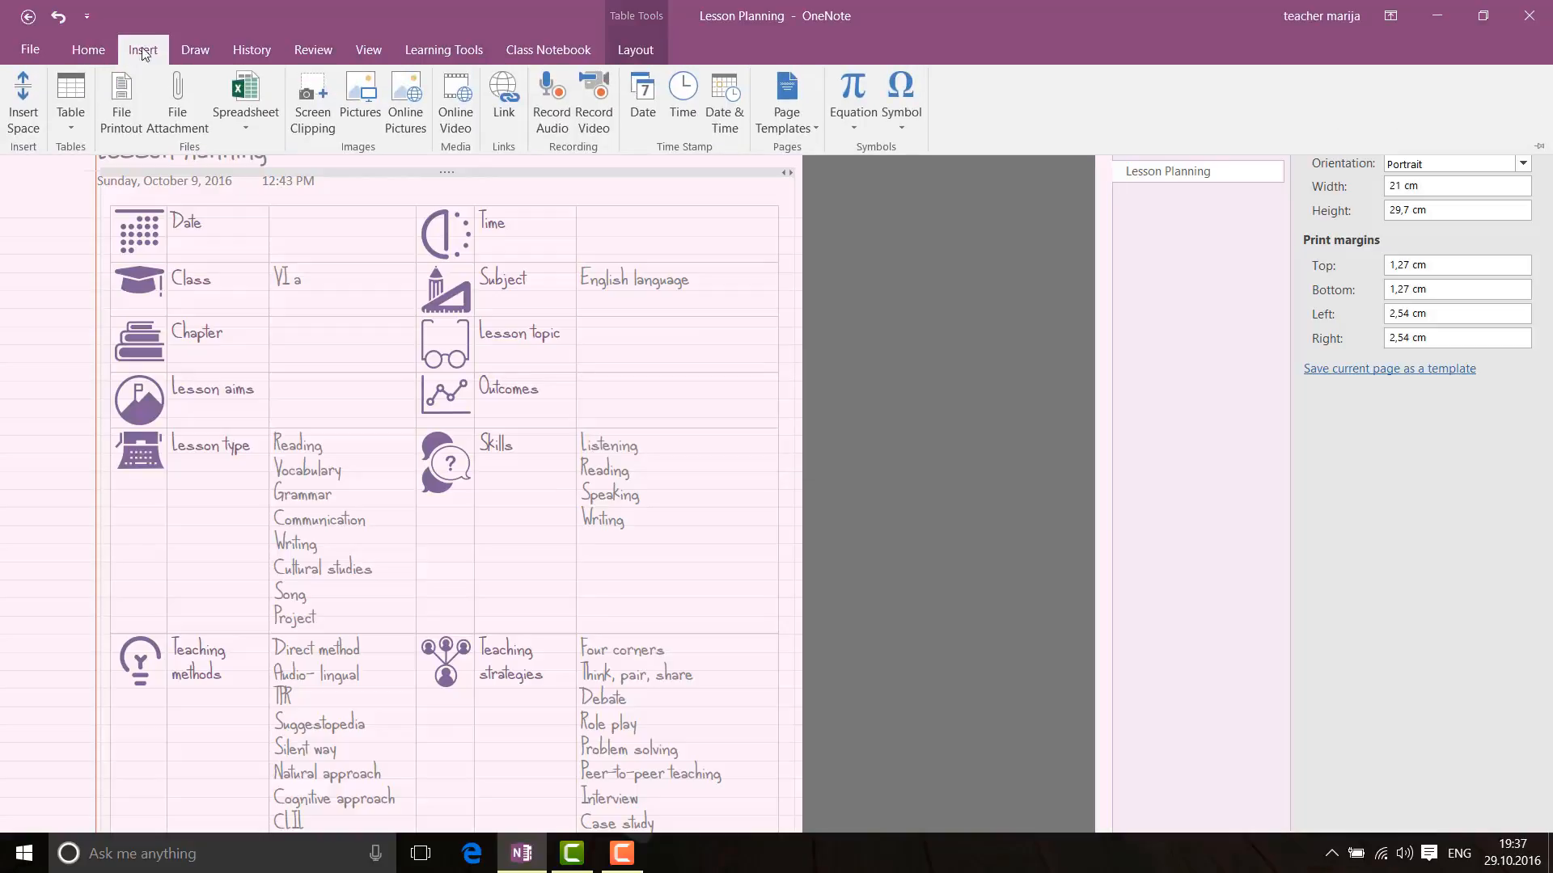
left_click(776, 117)
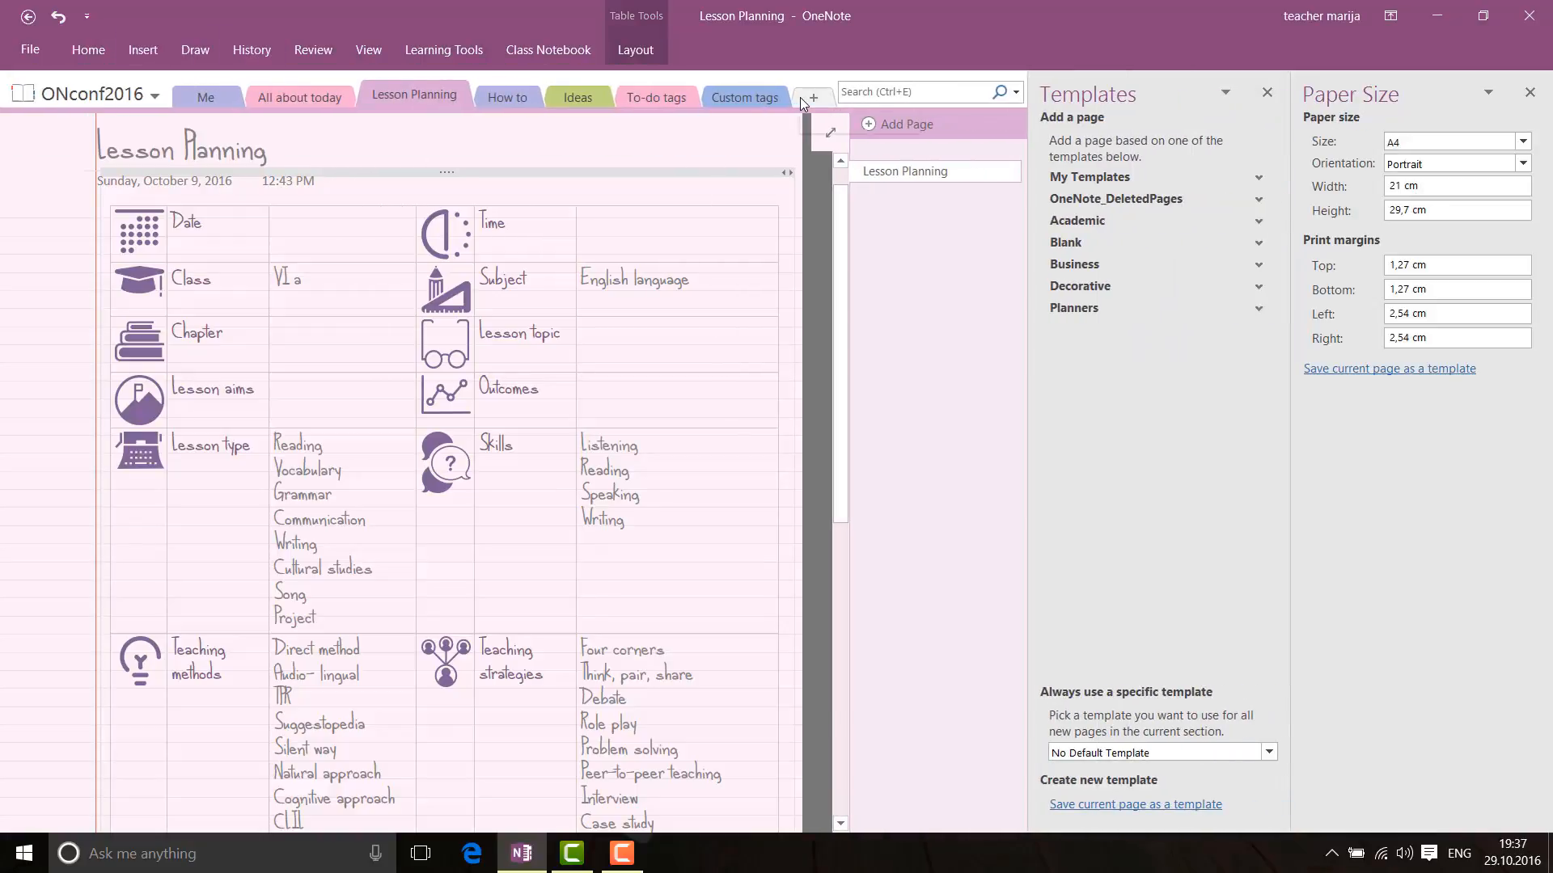
left_click(1257, 178)
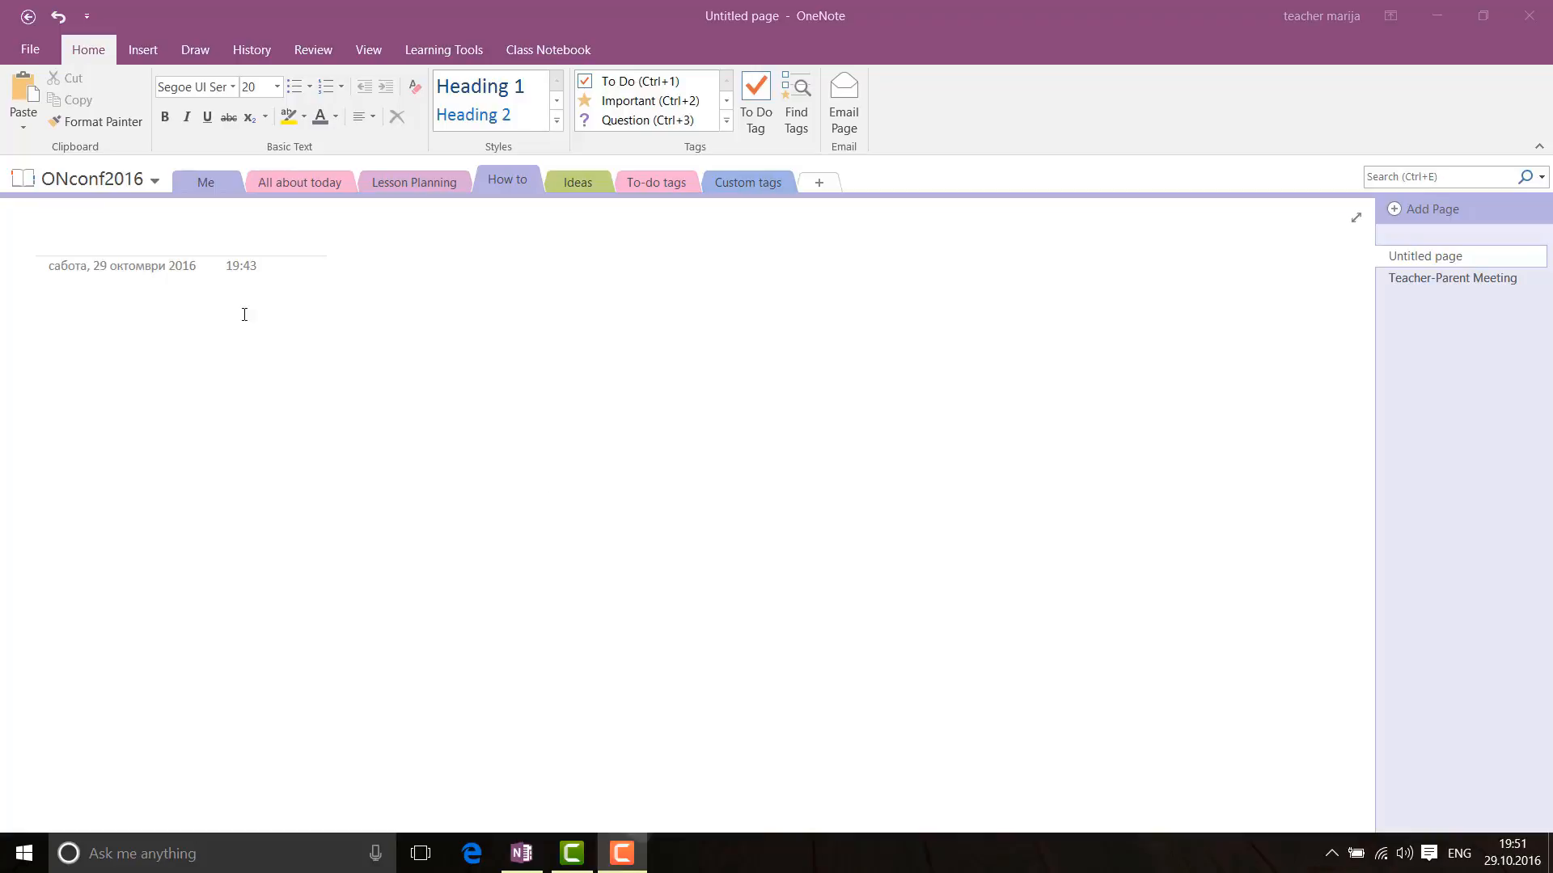
Step: Give the untitled page in the How to section a pale lavender-grey page color
left_click(368, 49)
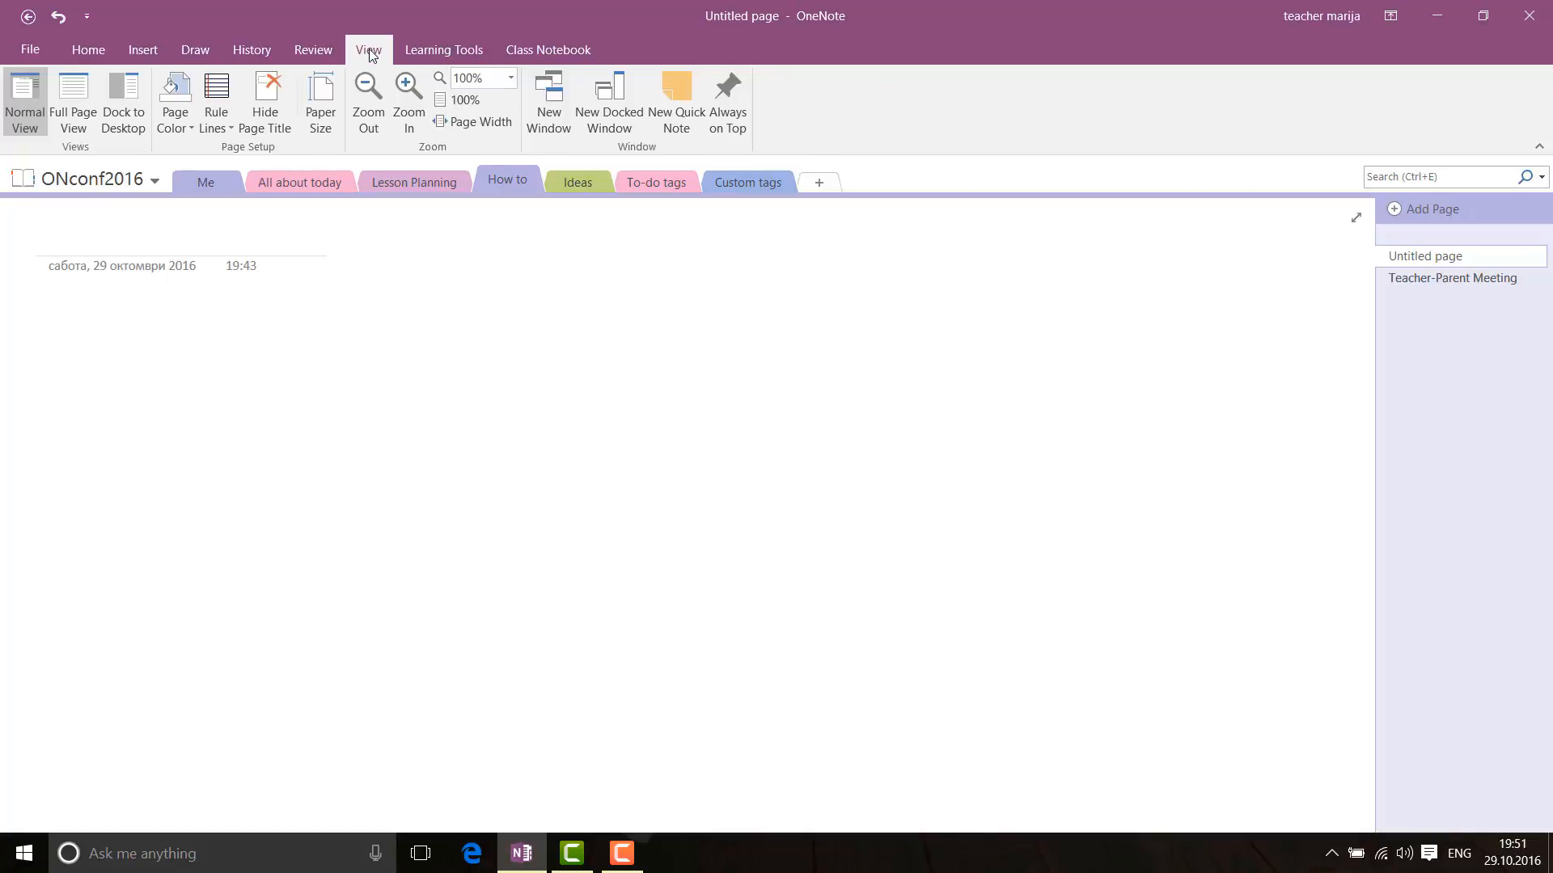
left_click(180, 125)
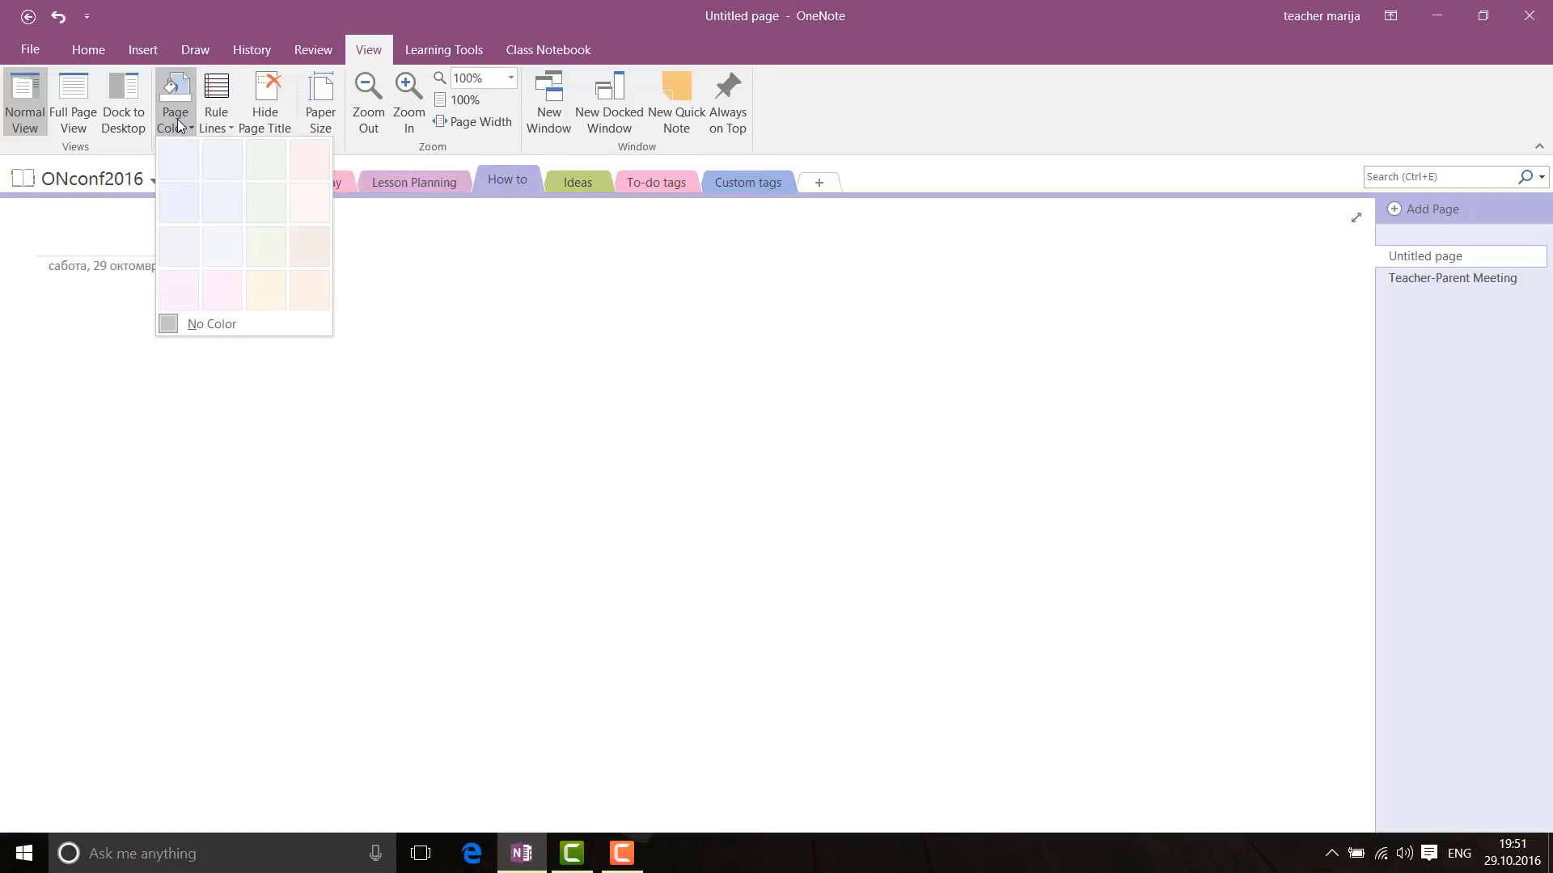
left_click(186, 256)
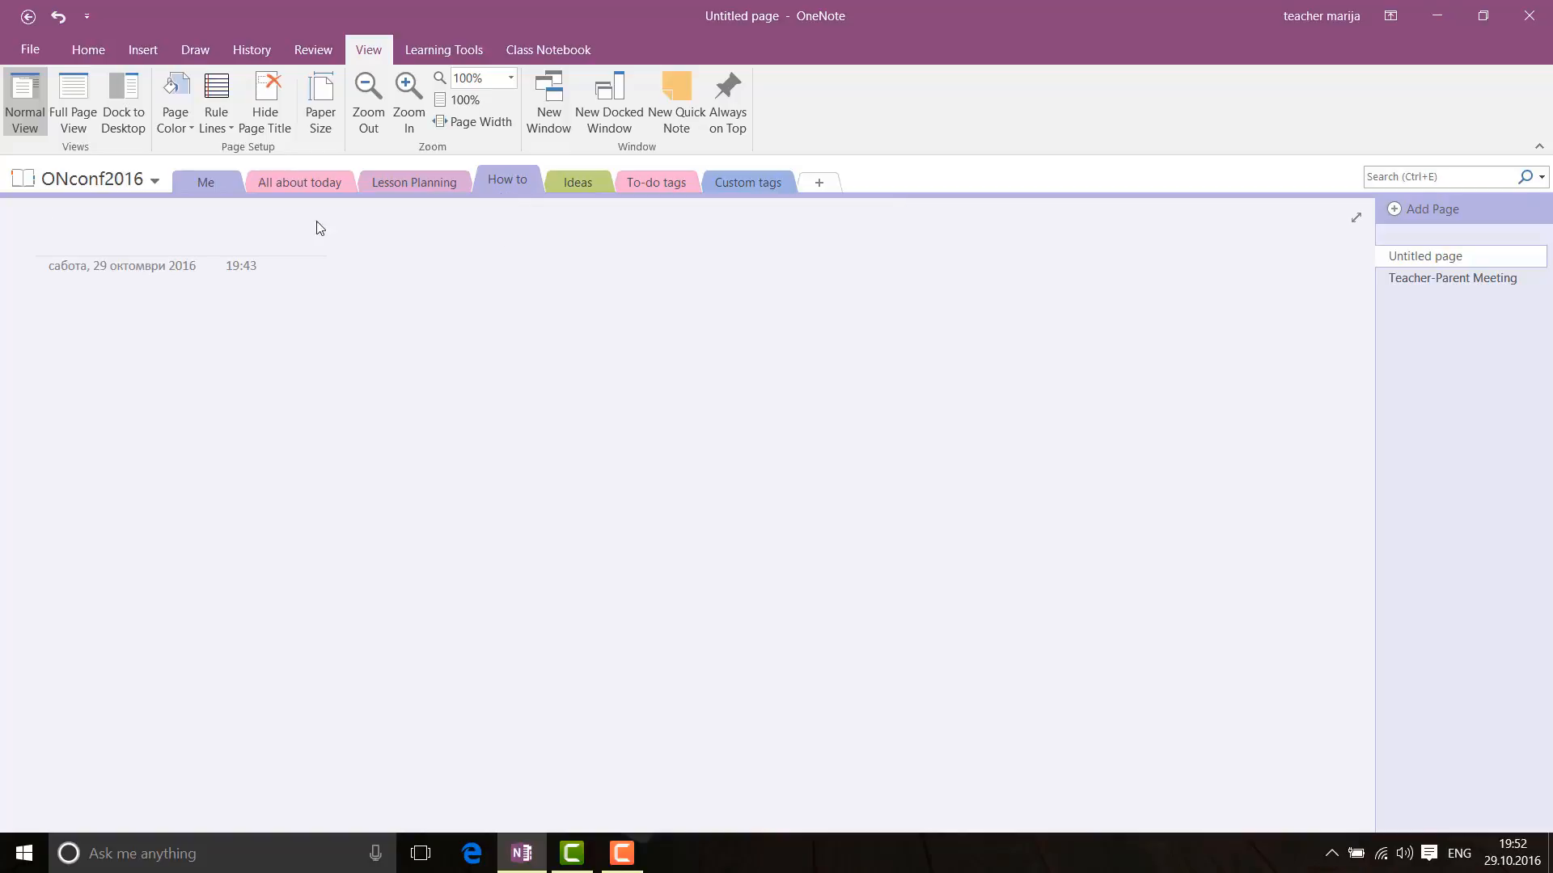
Step: Add horizontal rule lines with a red margin line to the page and set the rule line color to Purple Mist
left_click(220, 127)
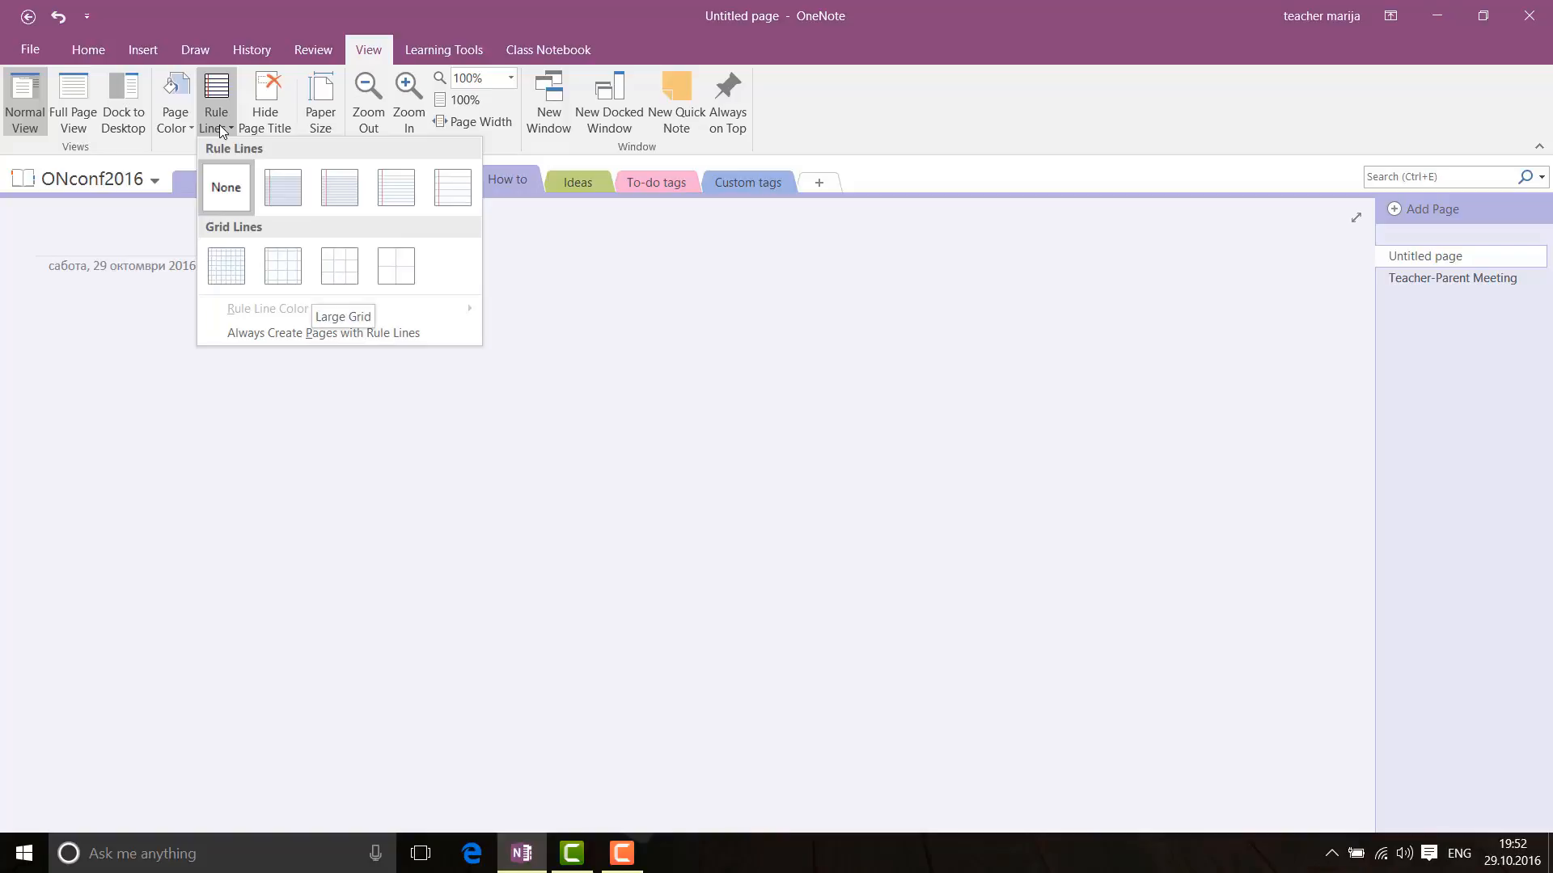
left_click(340, 191)
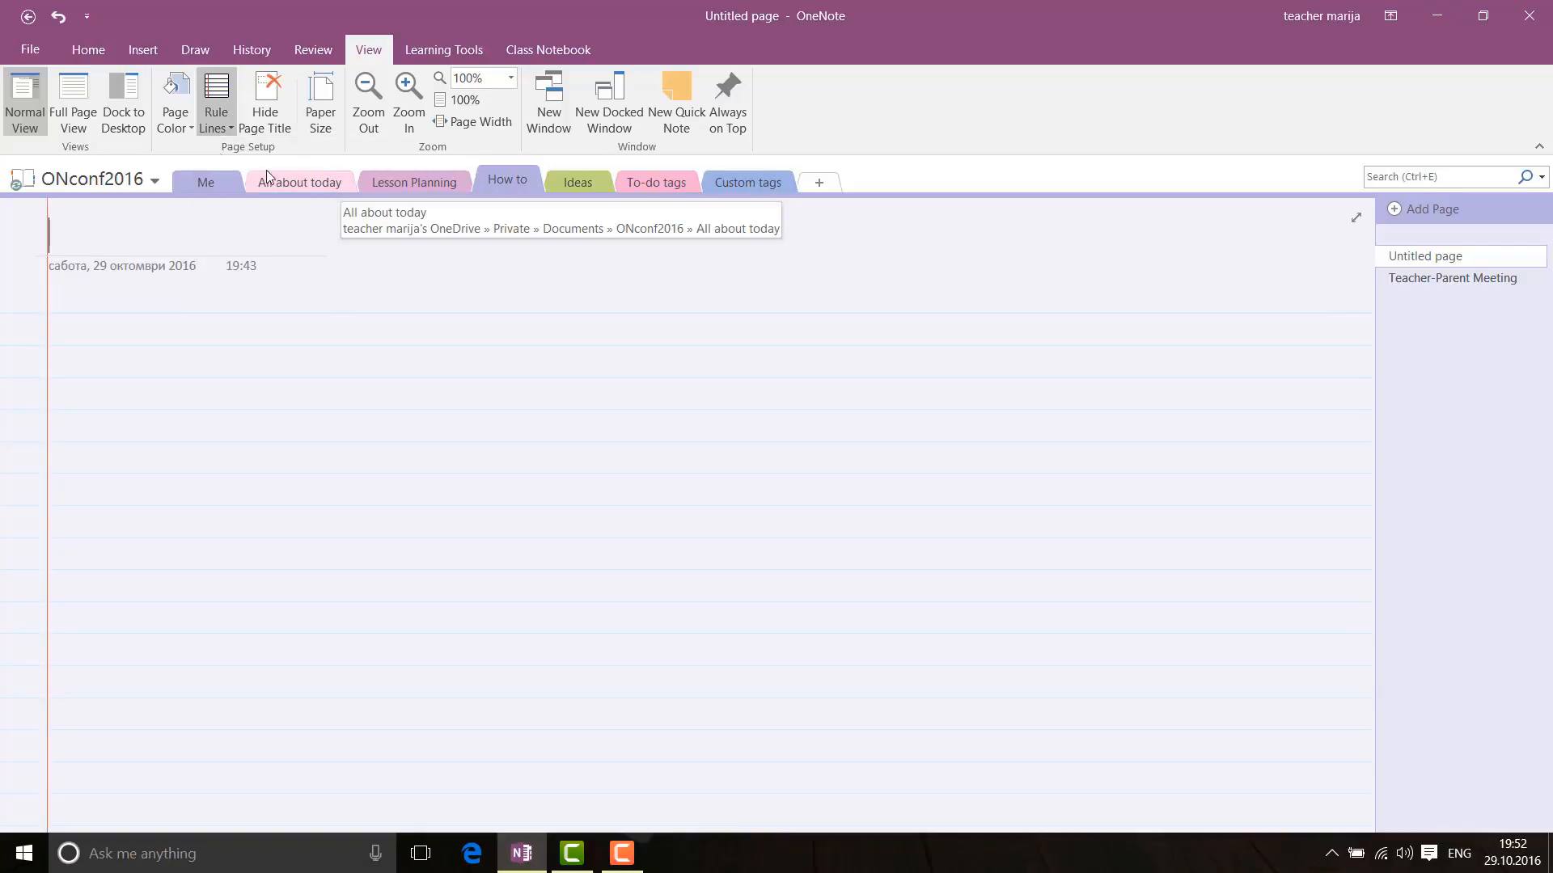
left_click(219, 131)
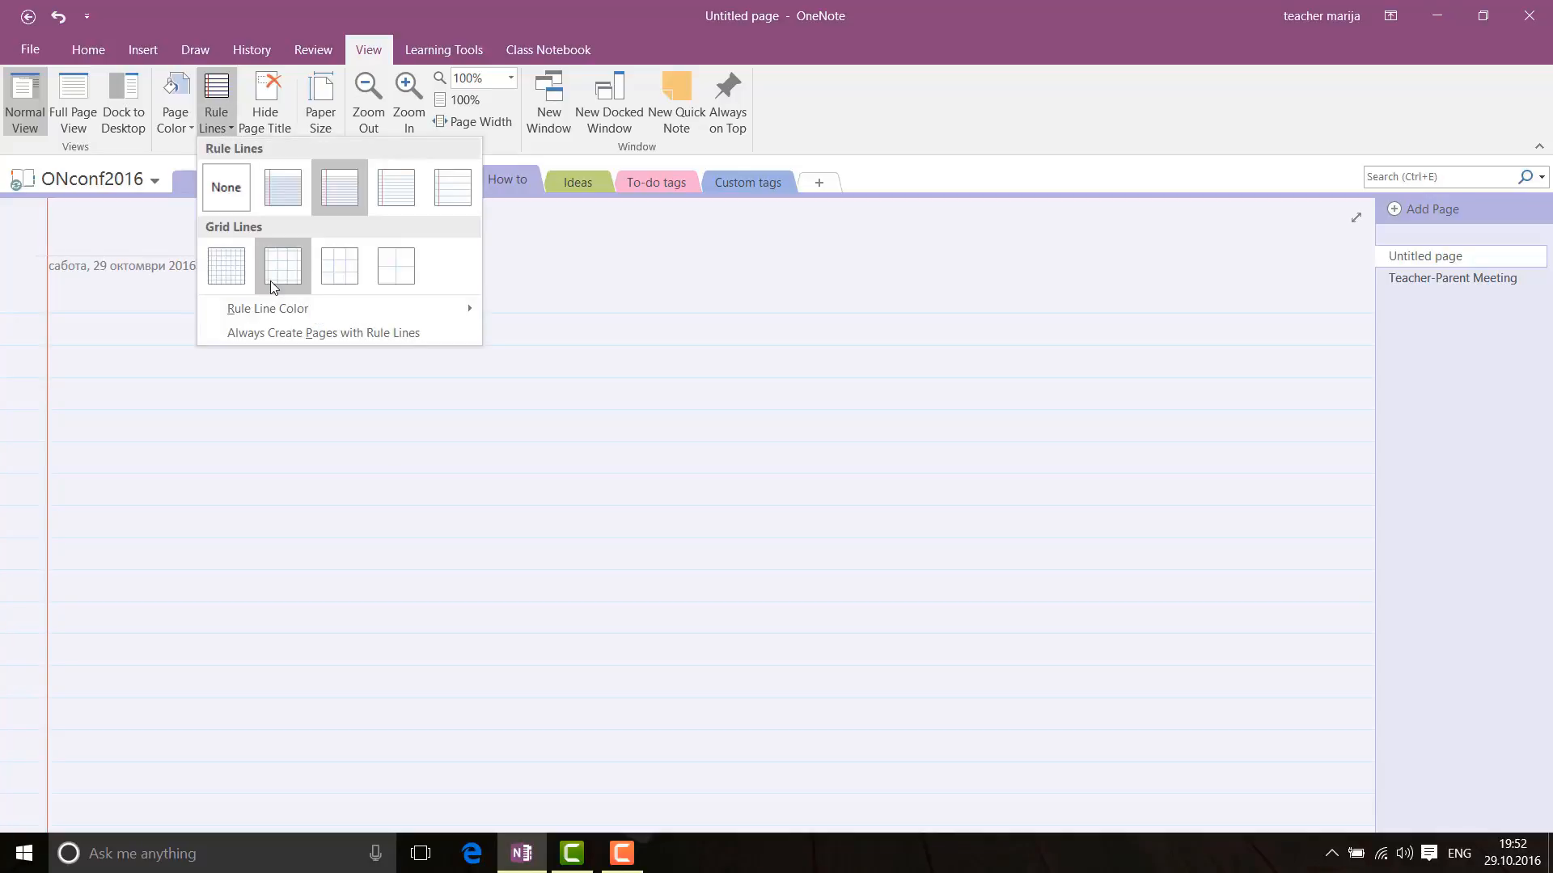
mouse_move(277, 311)
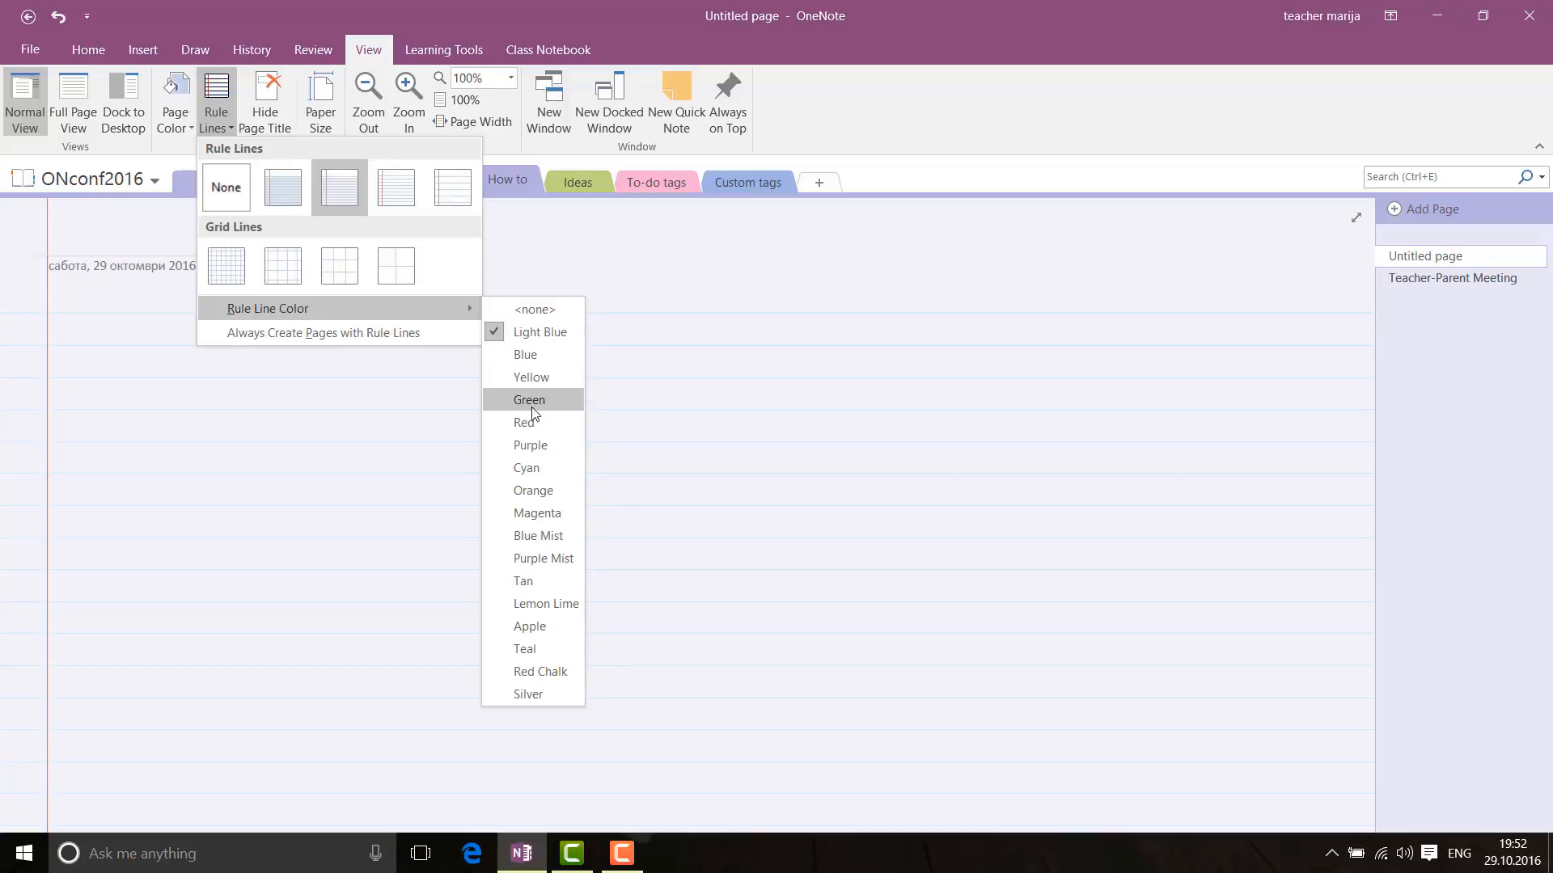
left_click(558, 560)
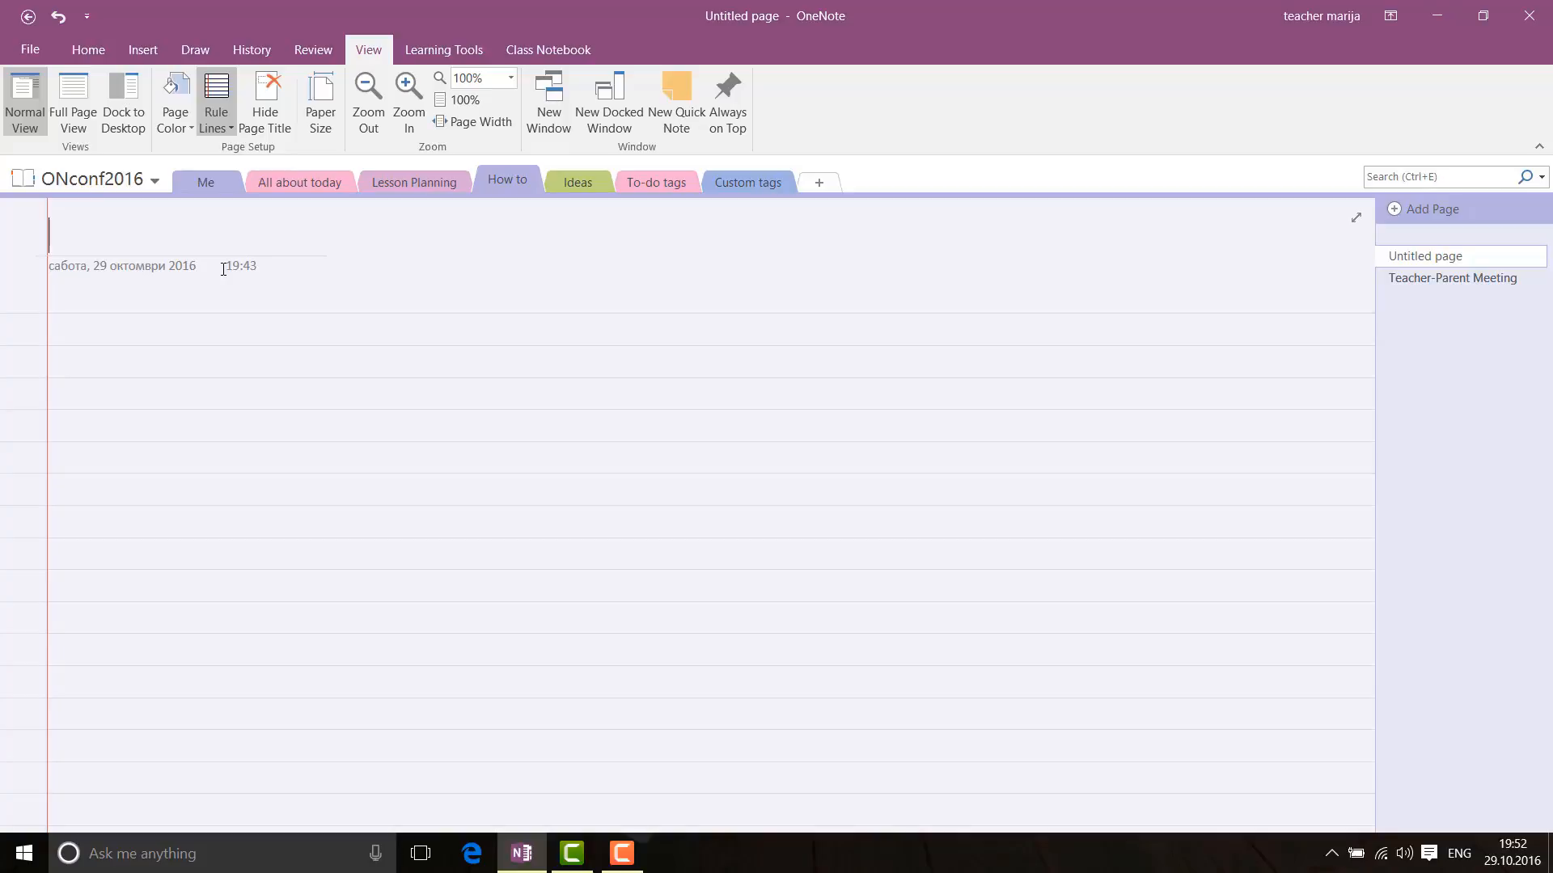
Step: Title the page "Parent-Teacher Meeting"
type("Par")
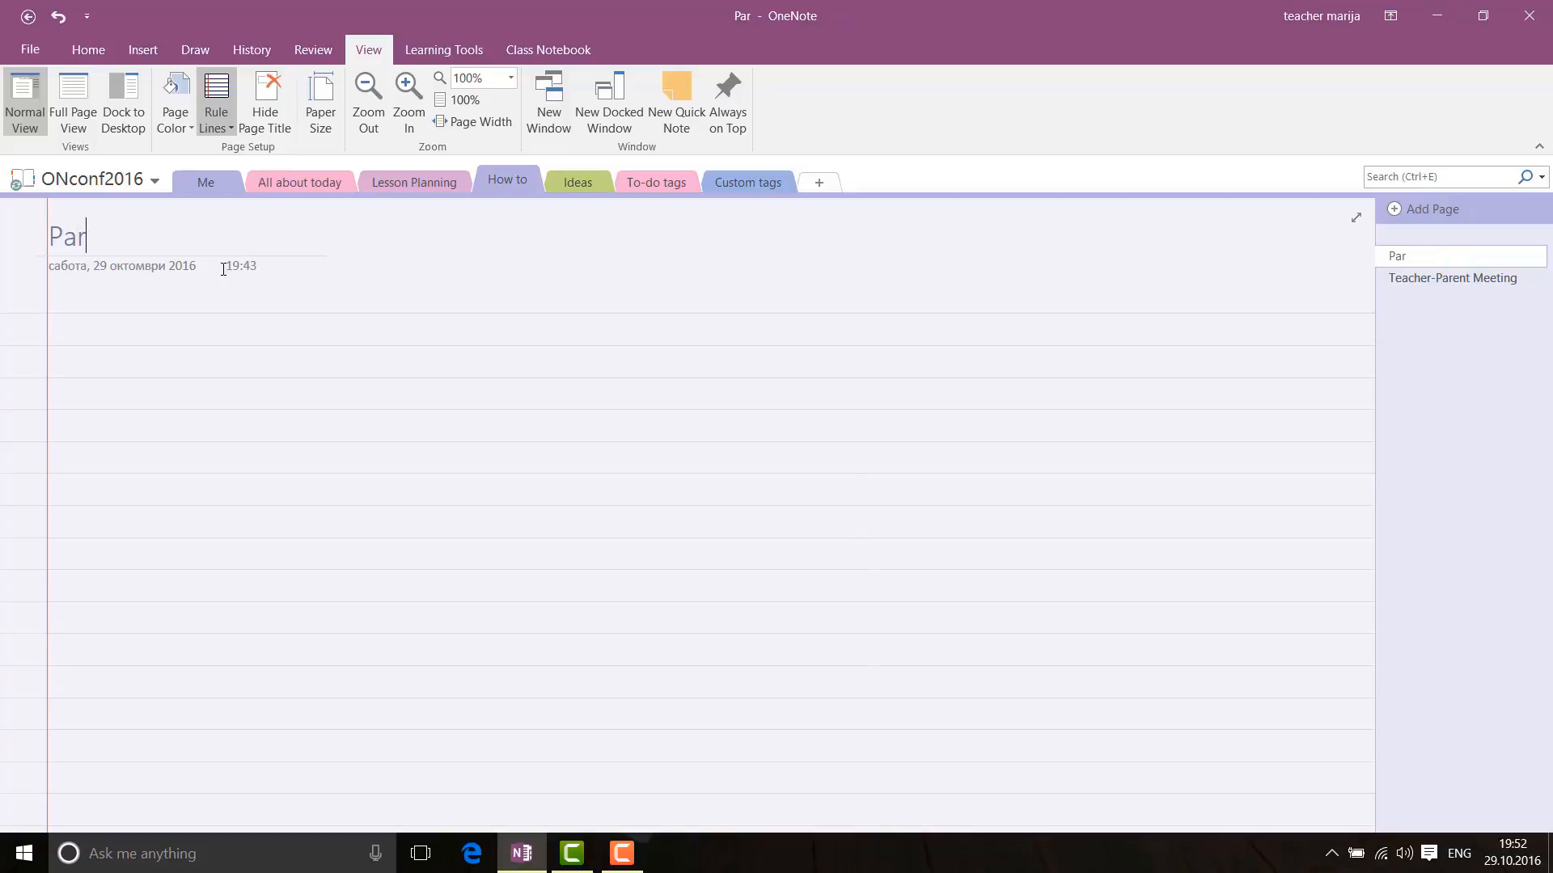
type("ent-")
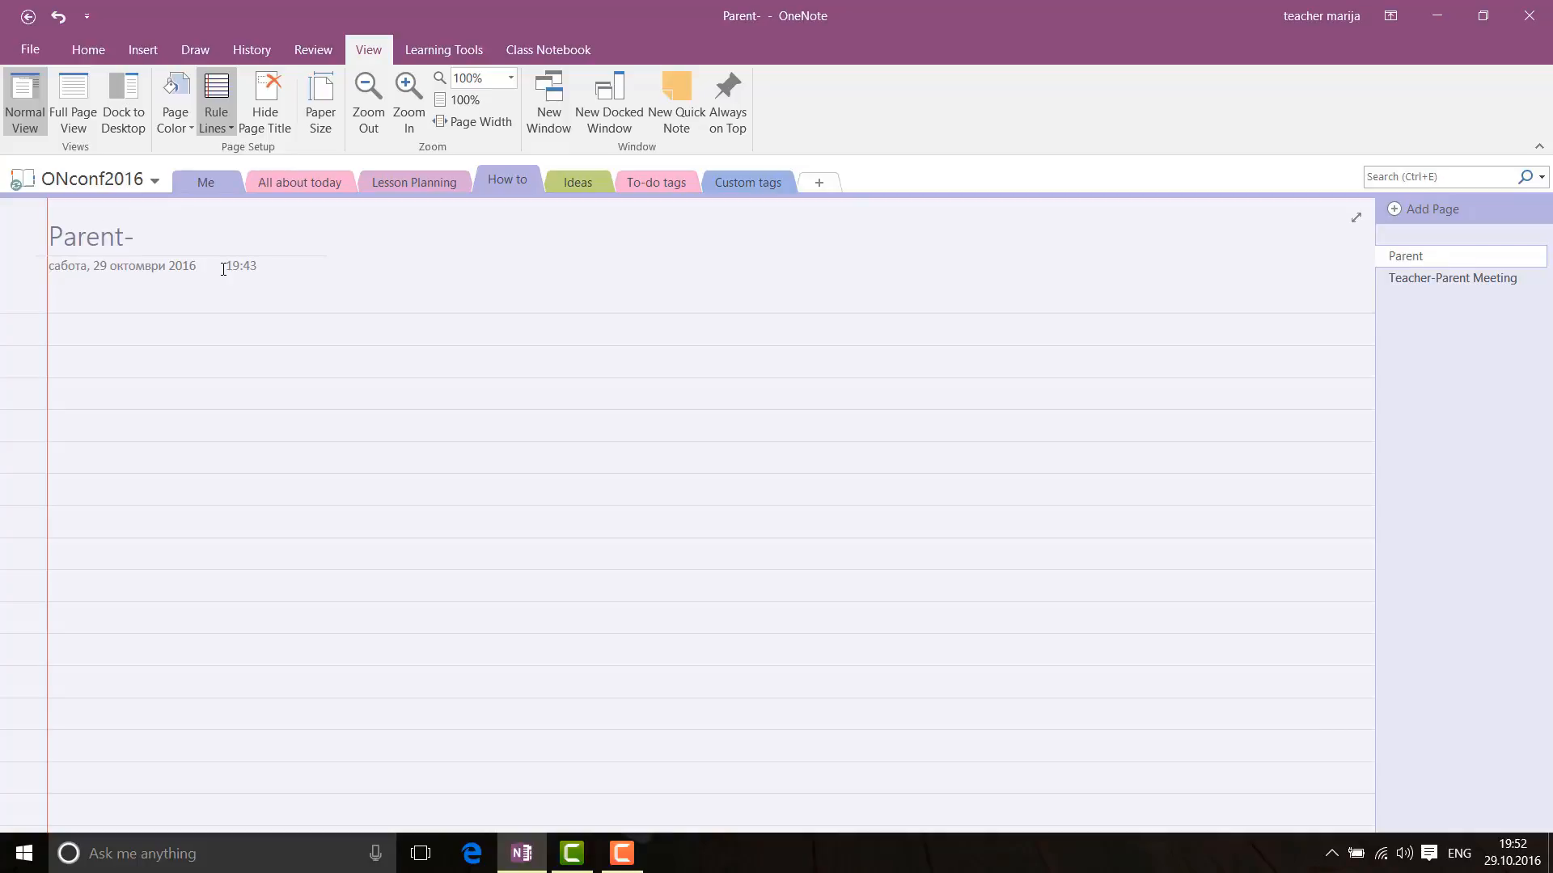
type("Teache")
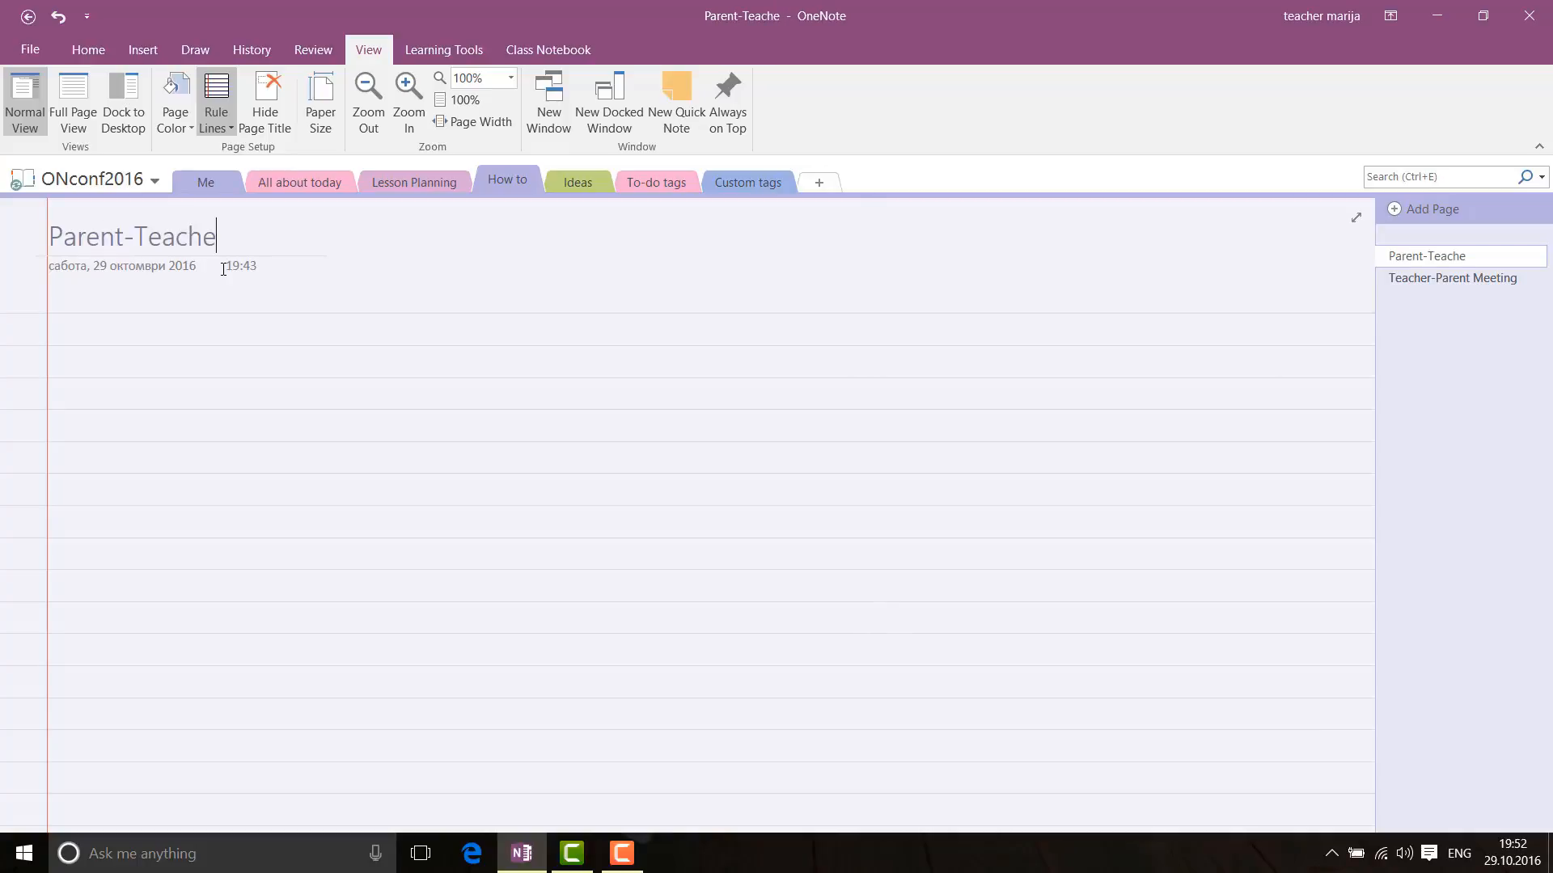
type("r Meeting")
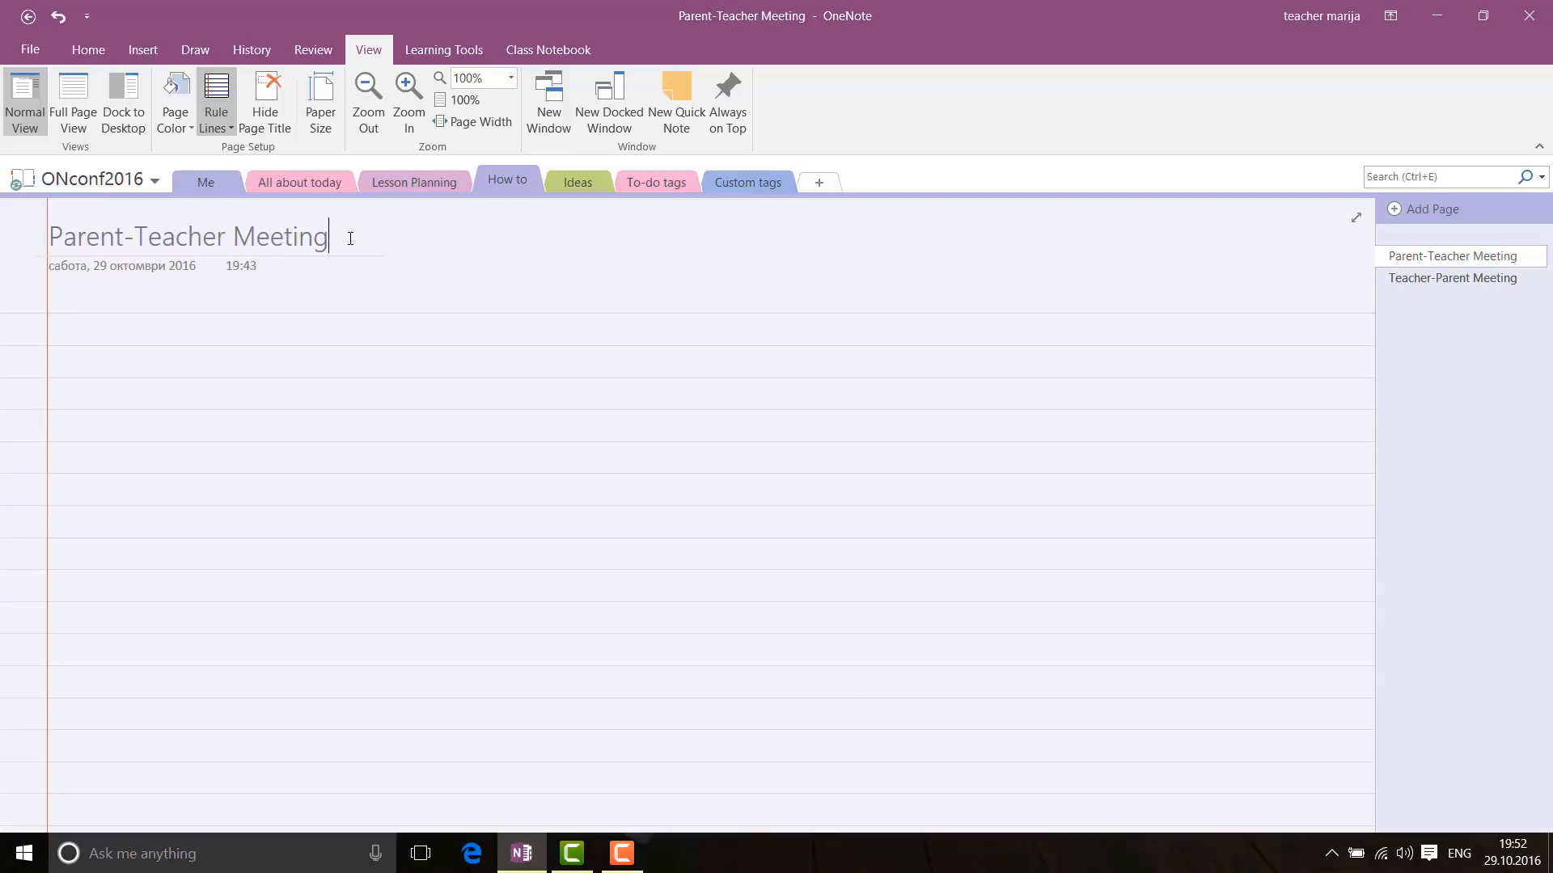
Step: Format the page title in the HaloHandletter font at size 36
left_click_drag(331, 236, 45, 236)
left_click(84, 49)
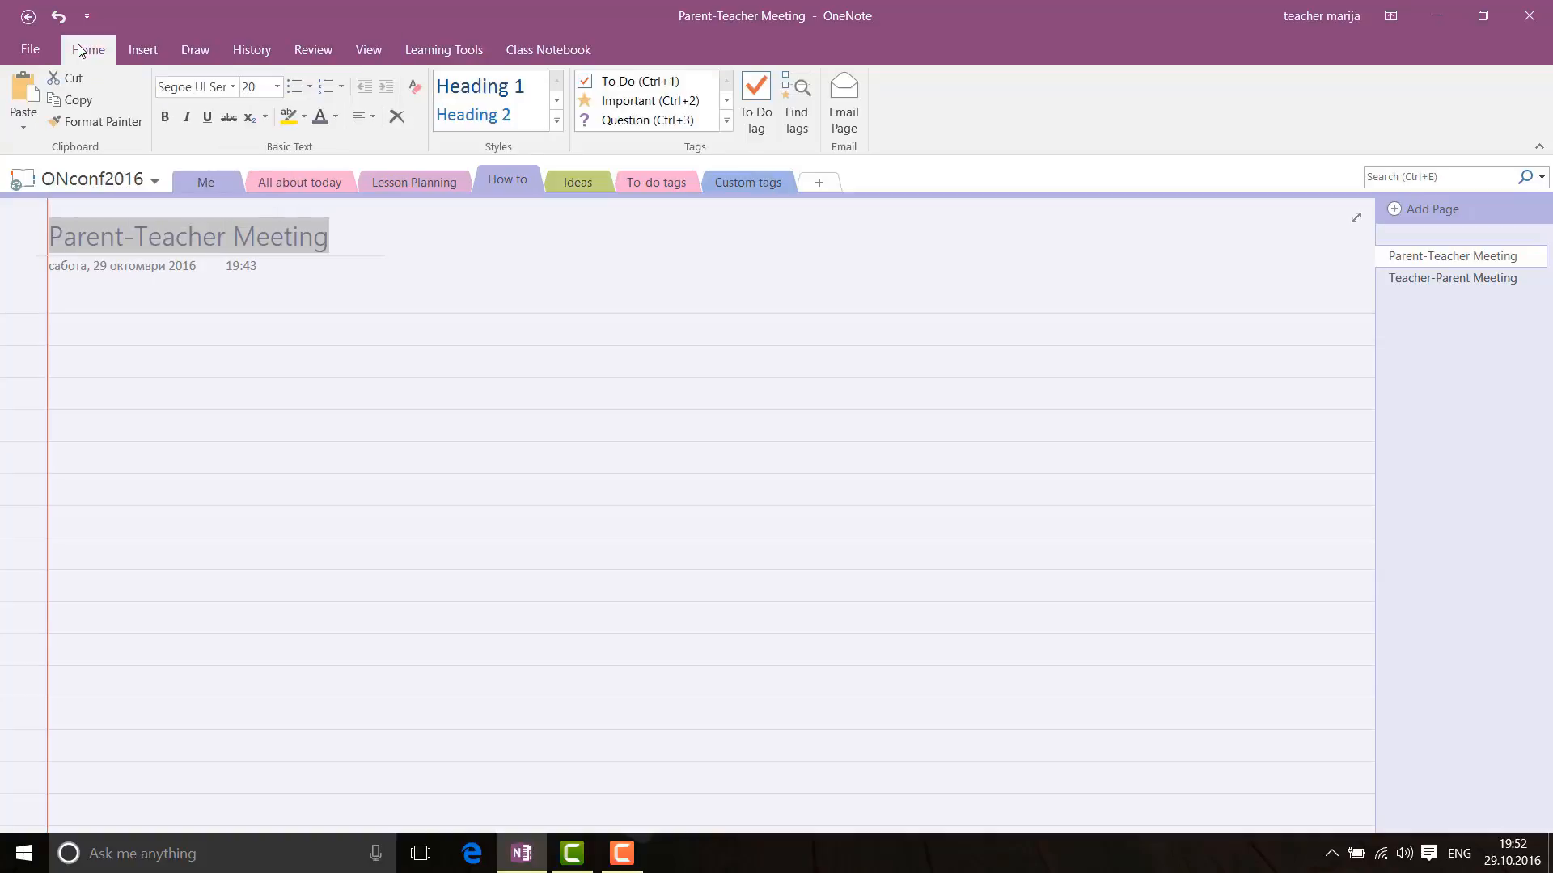
left_click(233, 87)
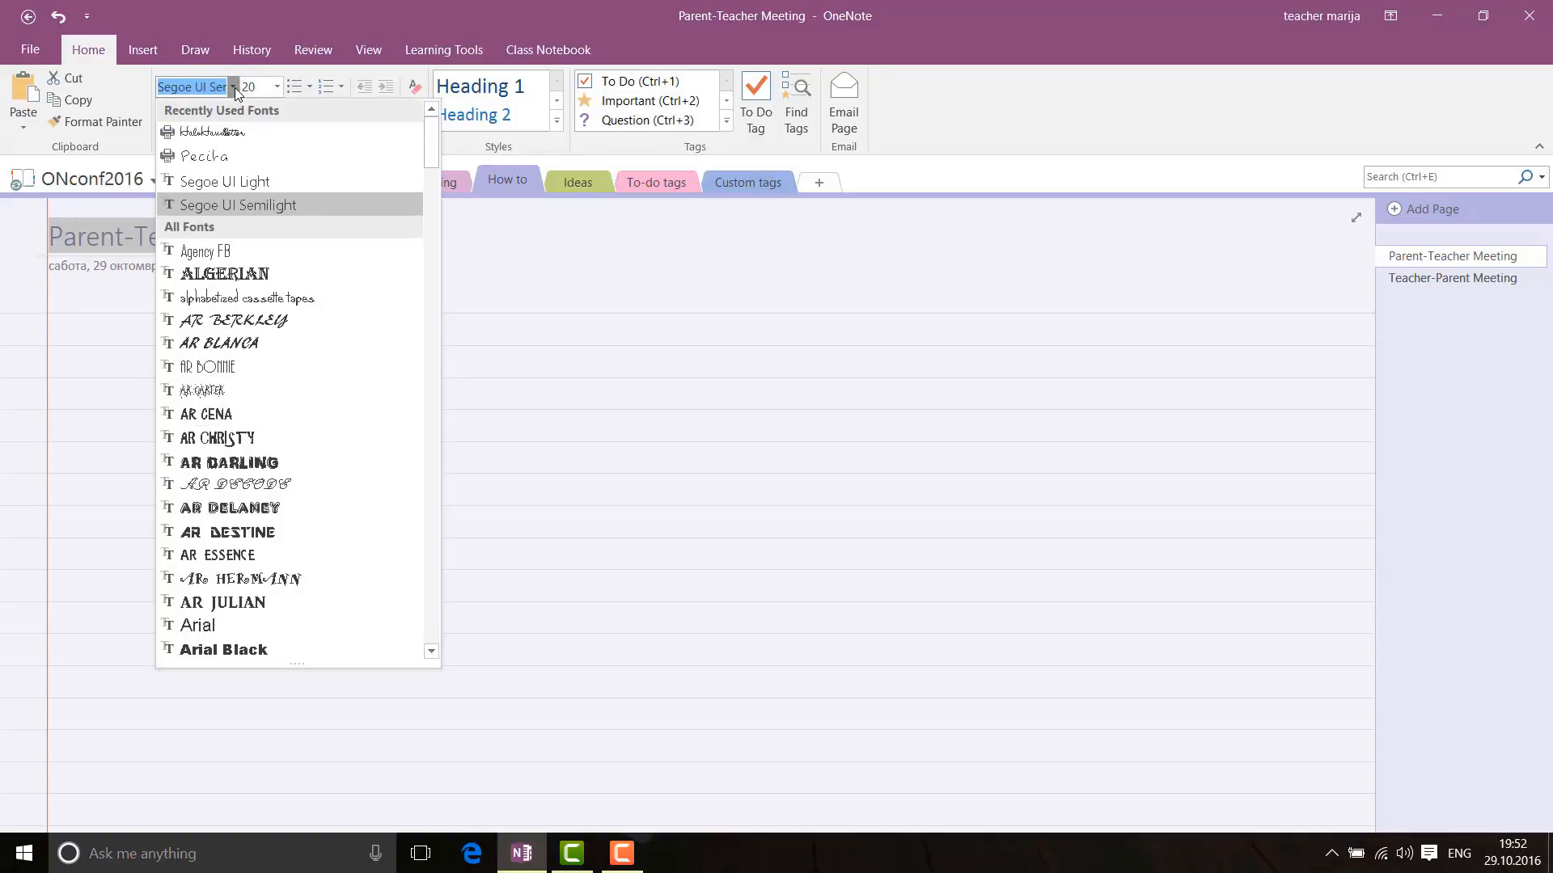
left_click(246, 134)
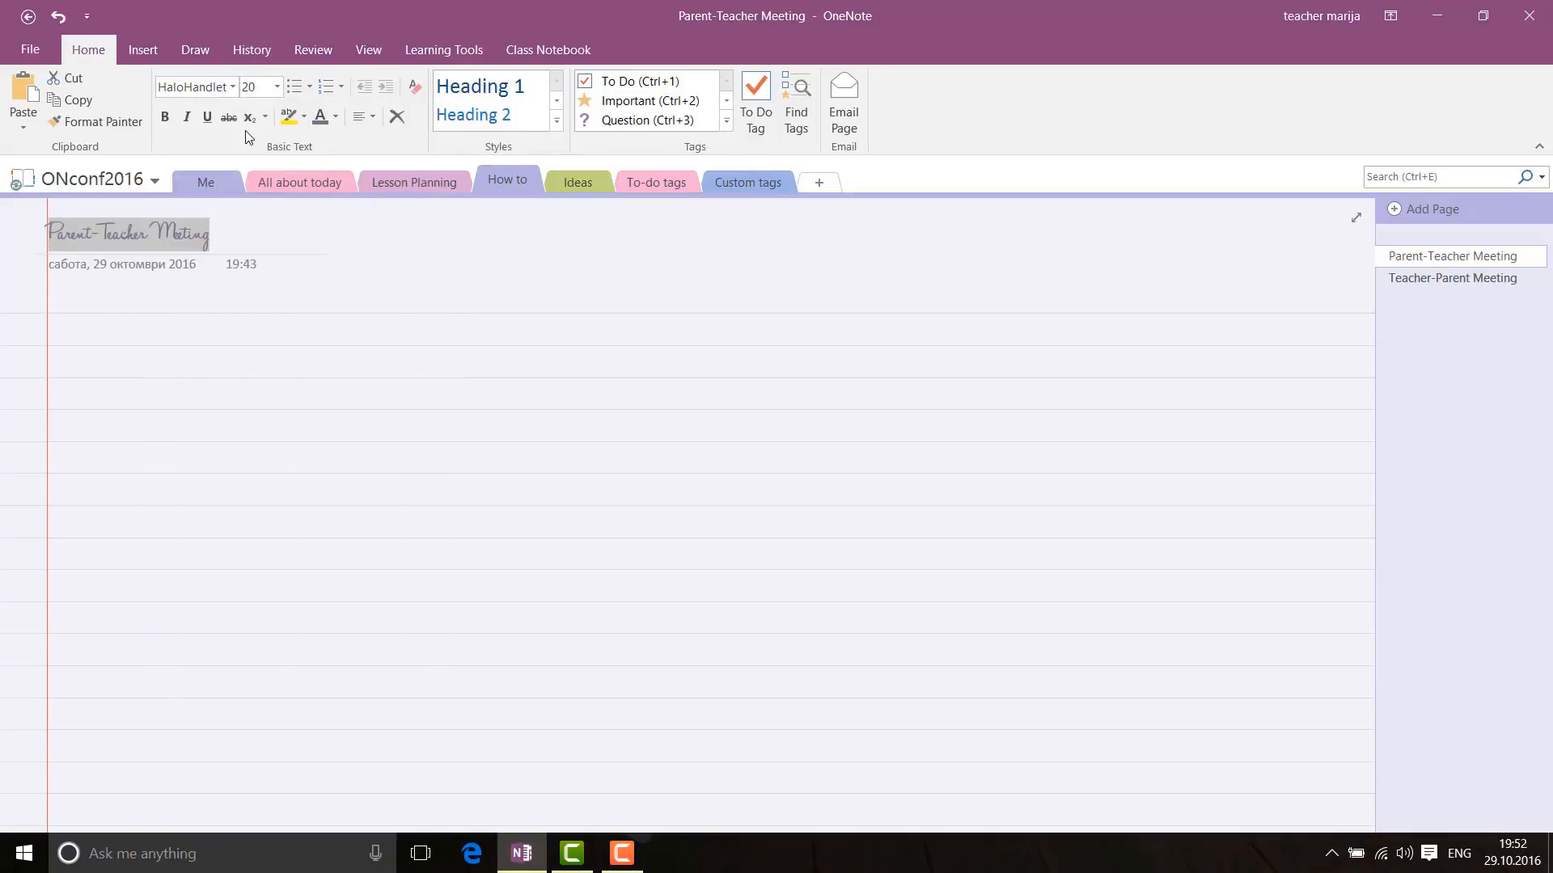
left_click(278, 87)
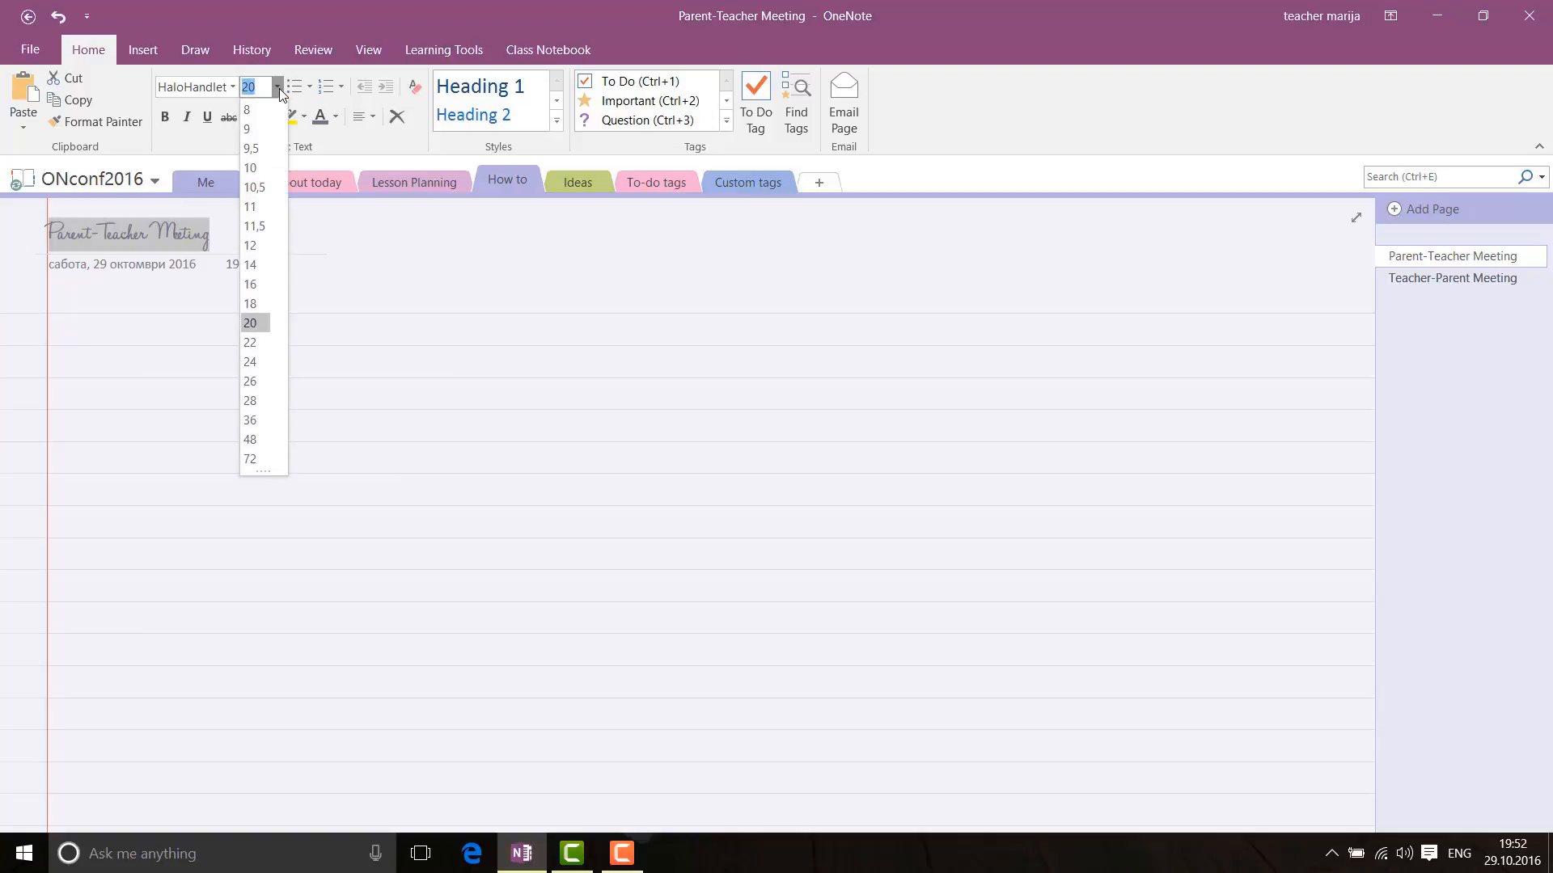
left_click(259, 421)
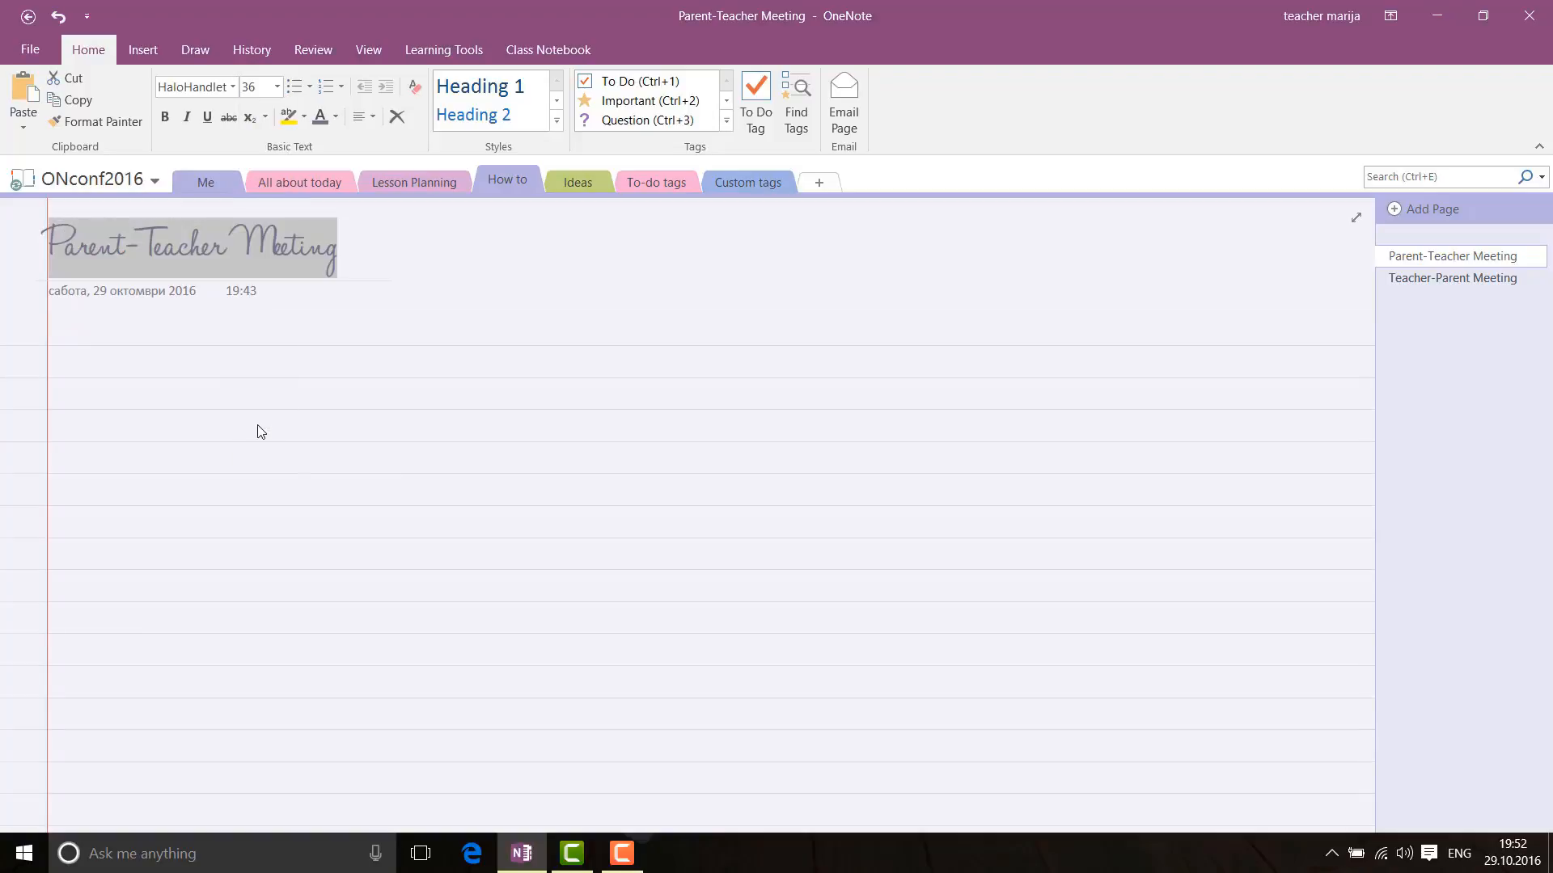
left_click(504, 300)
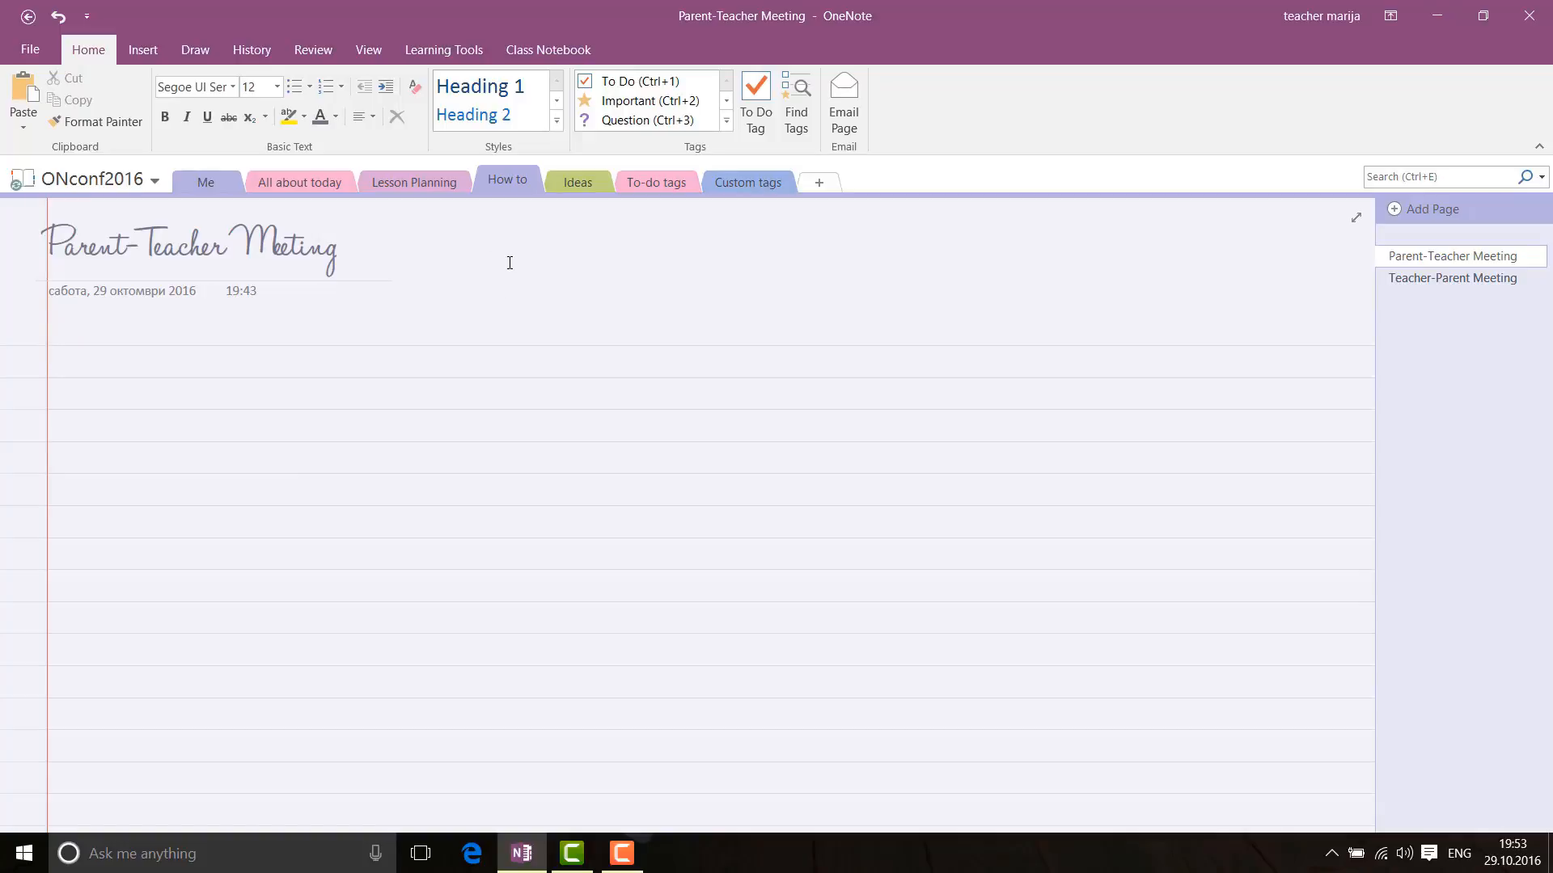
Step: Insert the image Picture1 from the Desktop folder in the blank area beside the page title
left_click(511, 261)
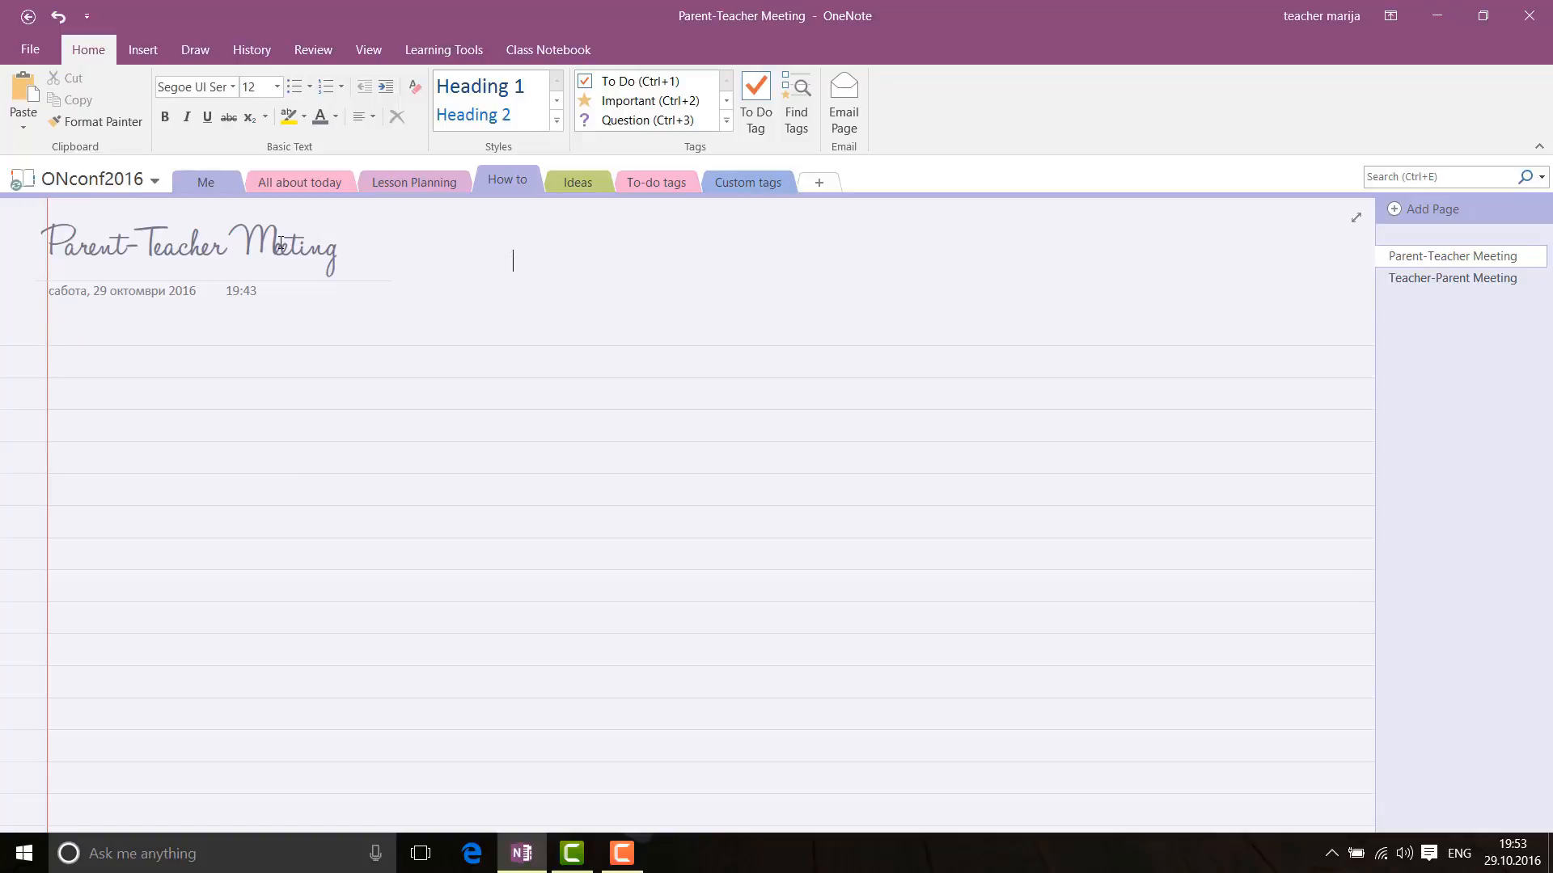
left_click(151, 51)
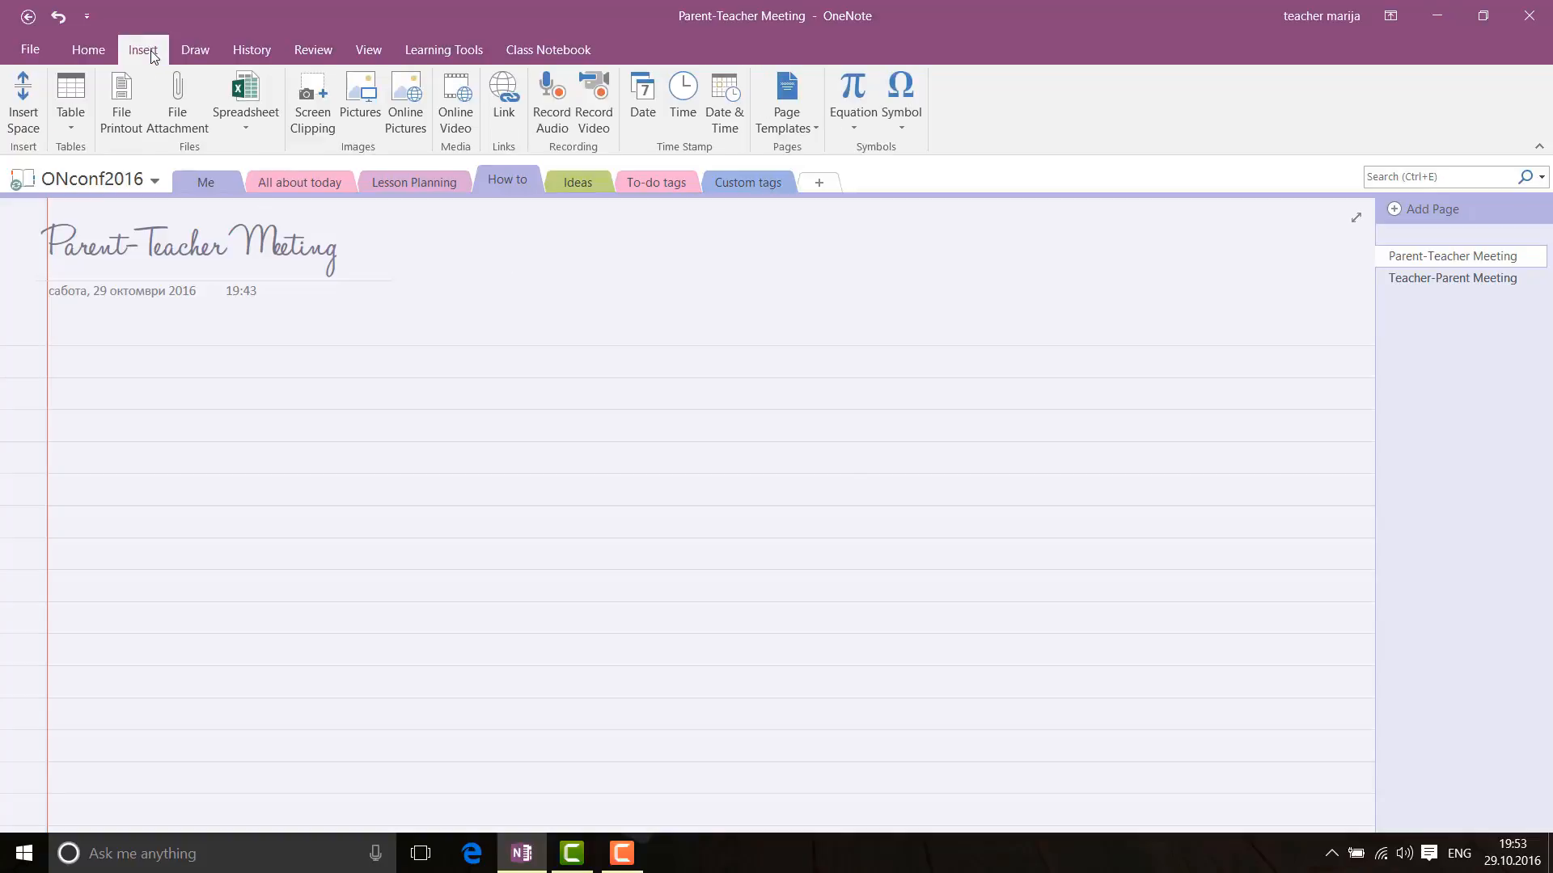
left_click(360, 100)
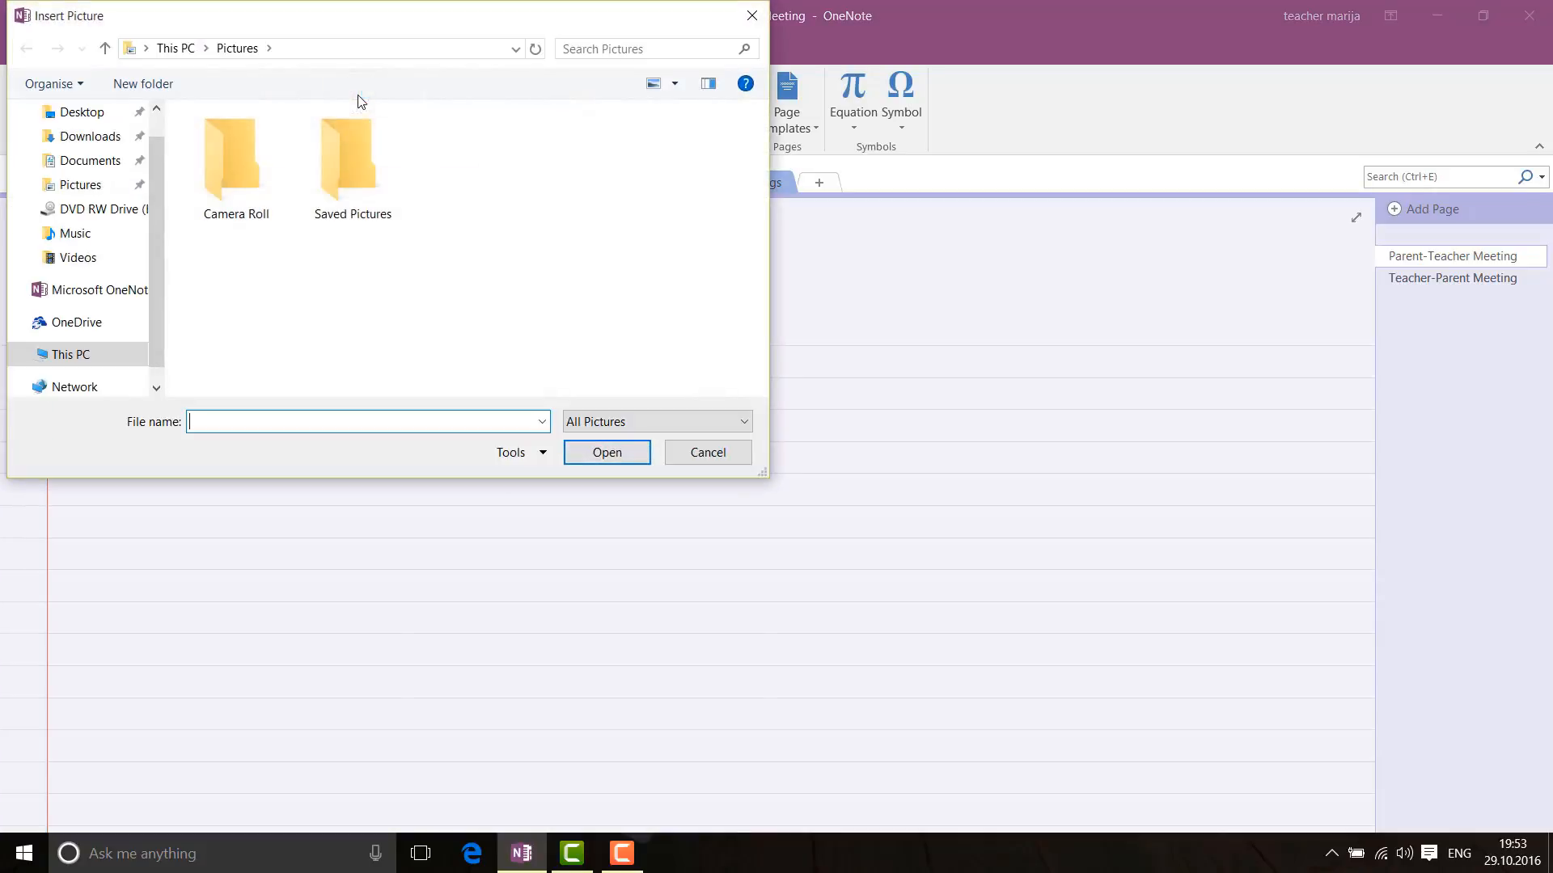
left_click(102, 118)
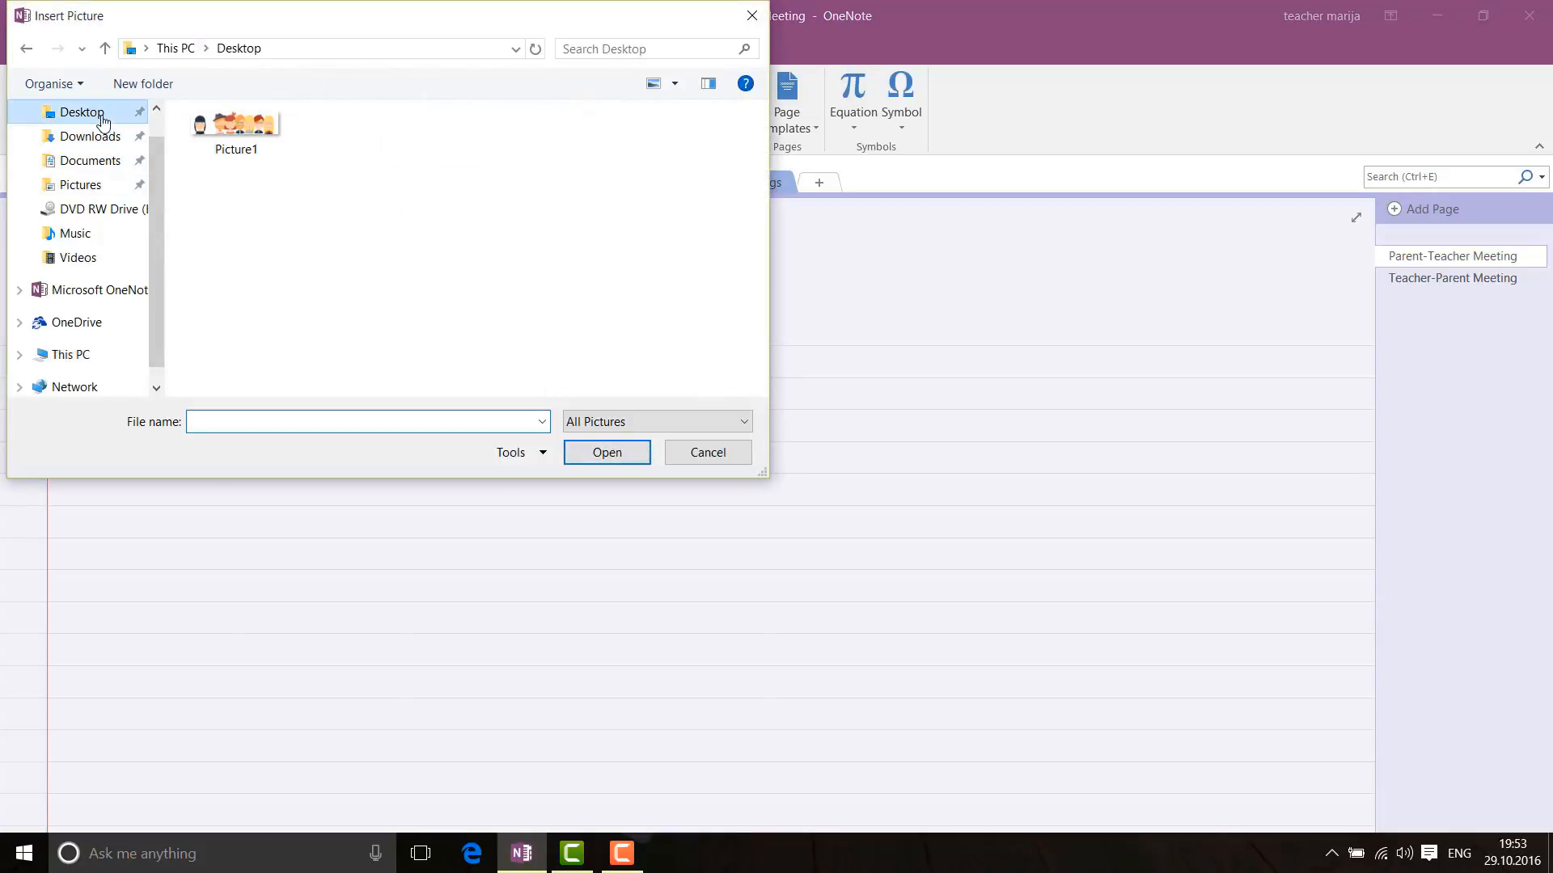
double_click(244, 136)
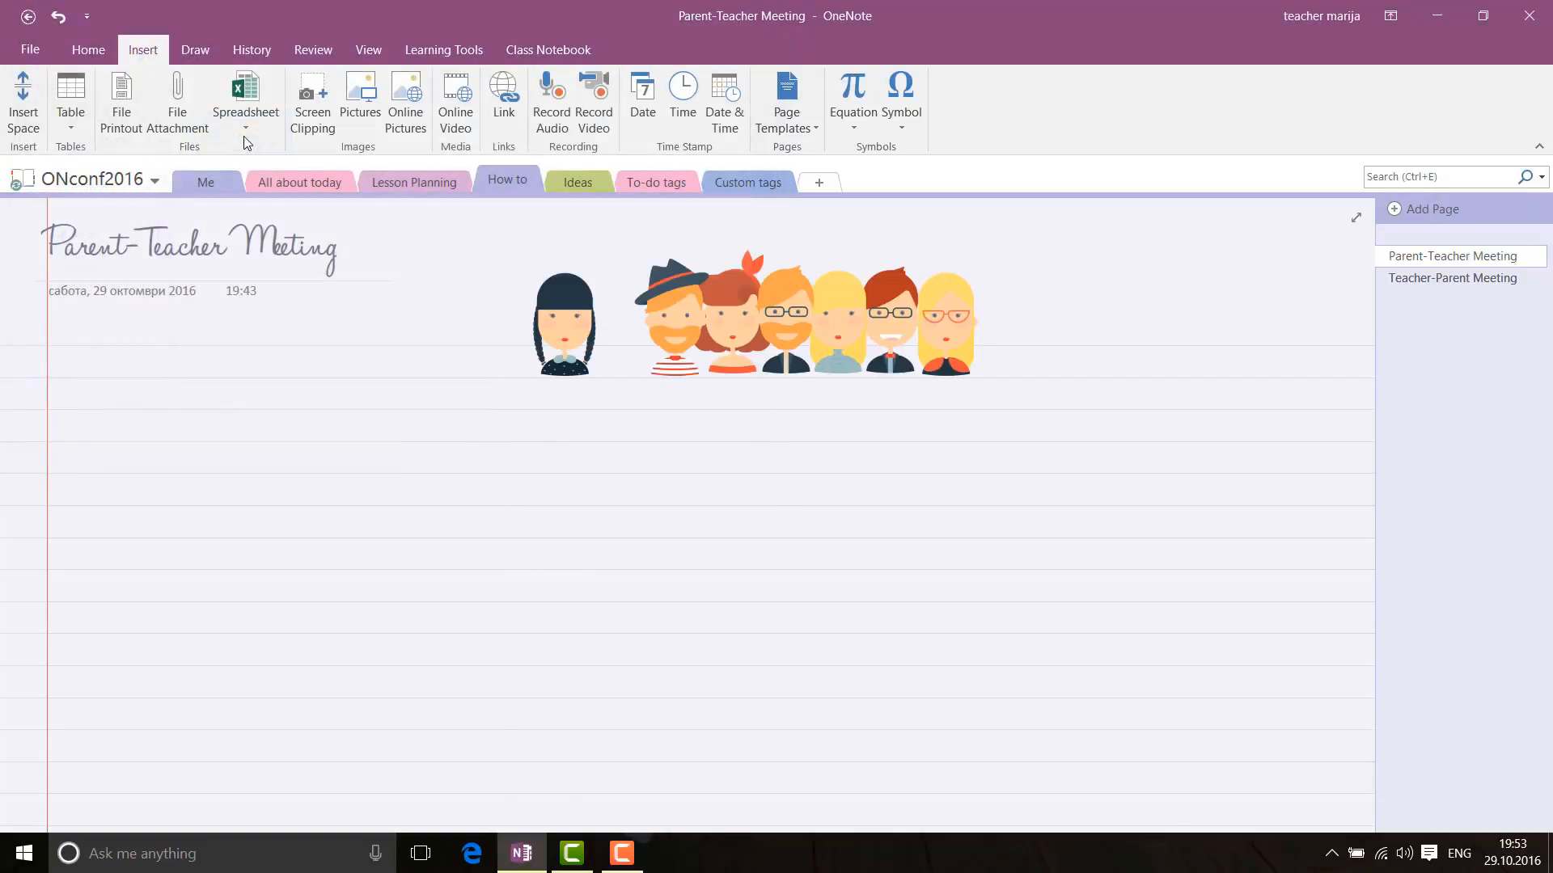
Step: Enlarge the picture of the row of faces and move it up level with the page title
left_click(609, 352)
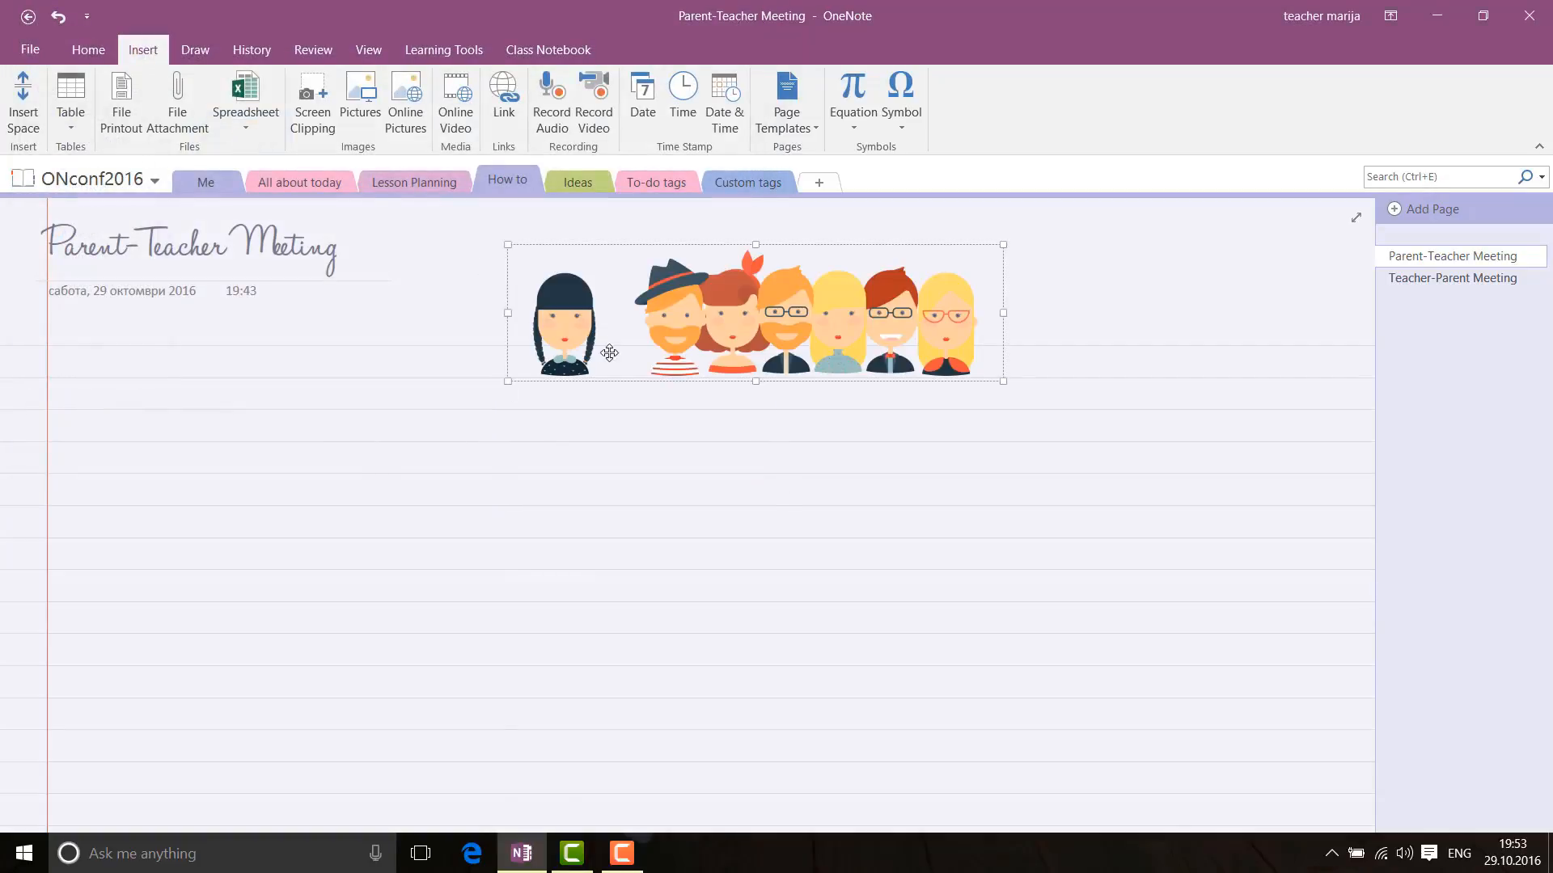
left_click_drag(508, 380, 391, 419)
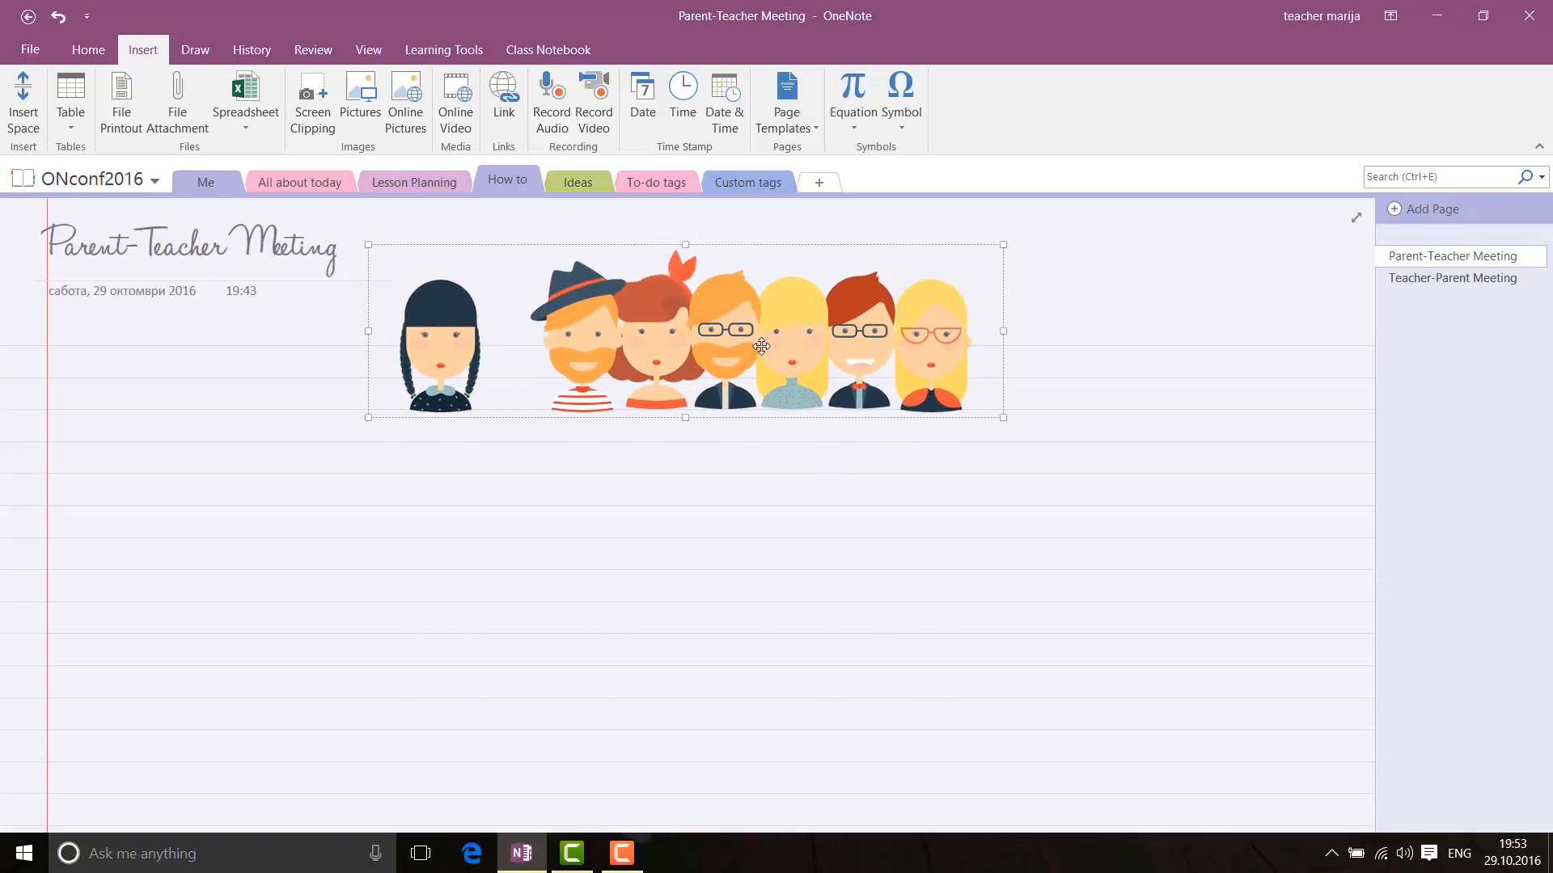
left_click_drag(762, 347, 770, 302)
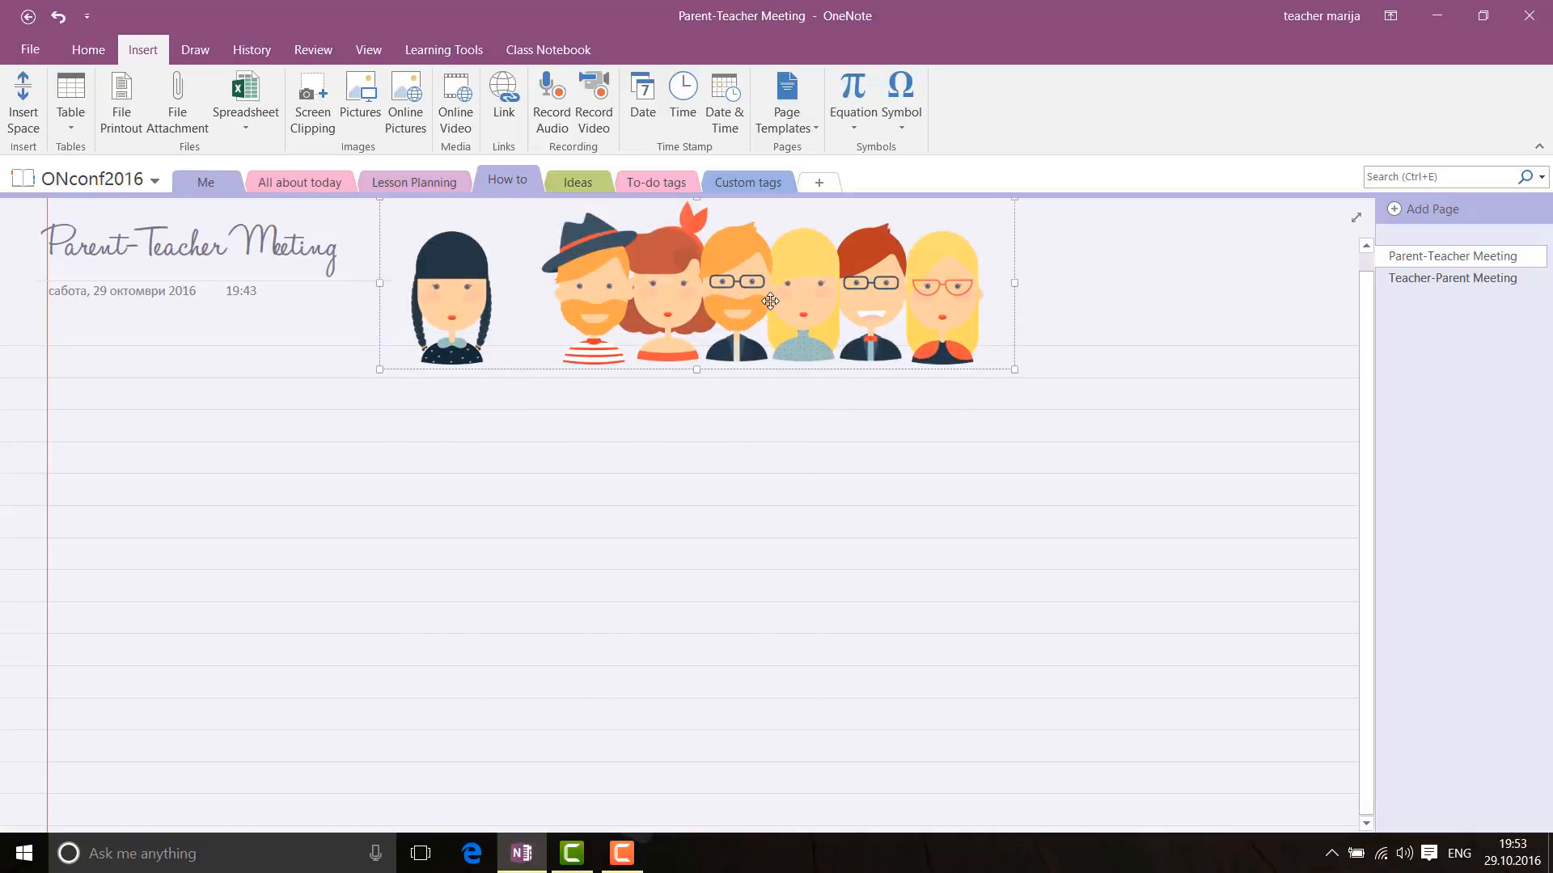
Step: Set the picture of the faces as a background of the page
right_click(768, 309)
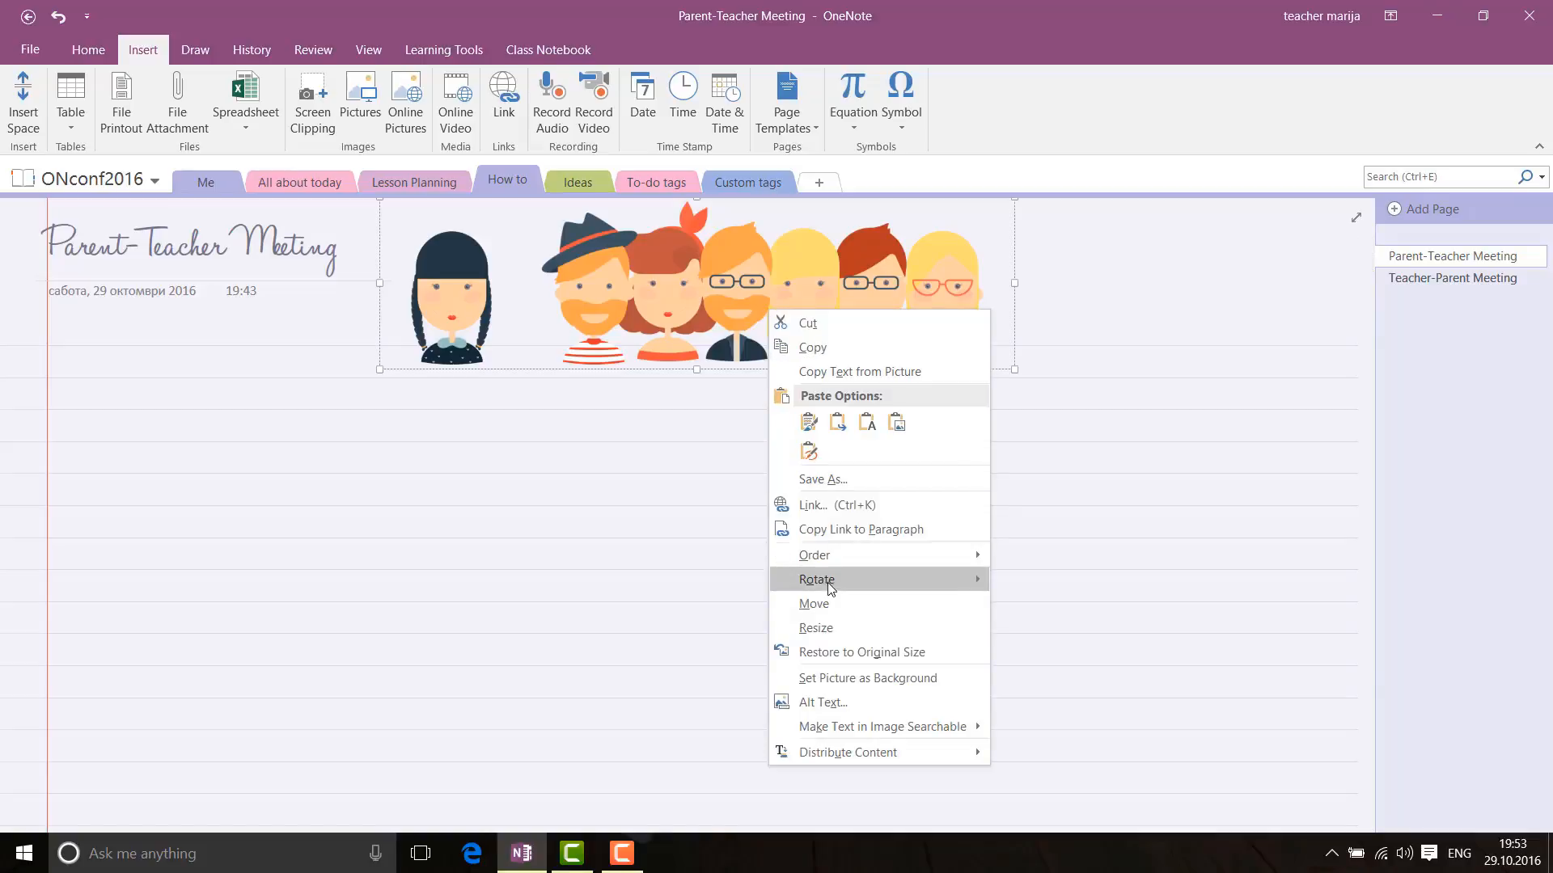
left_click(861, 679)
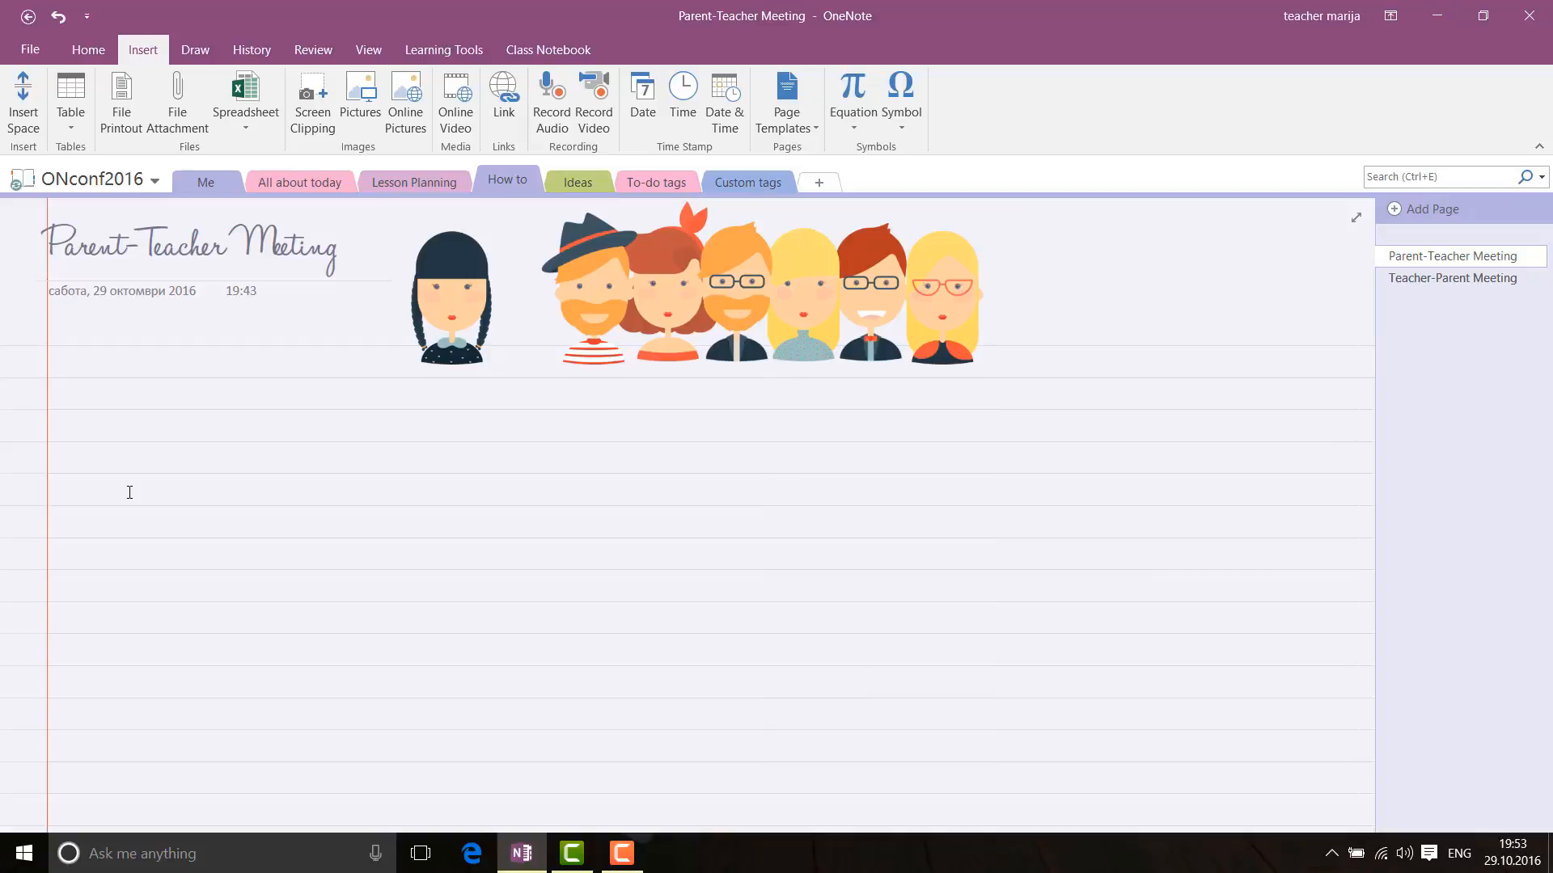
Step: Insert a table with four columns and three rows below the page title and date
left_click(170, 406)
left_click(73, 90)
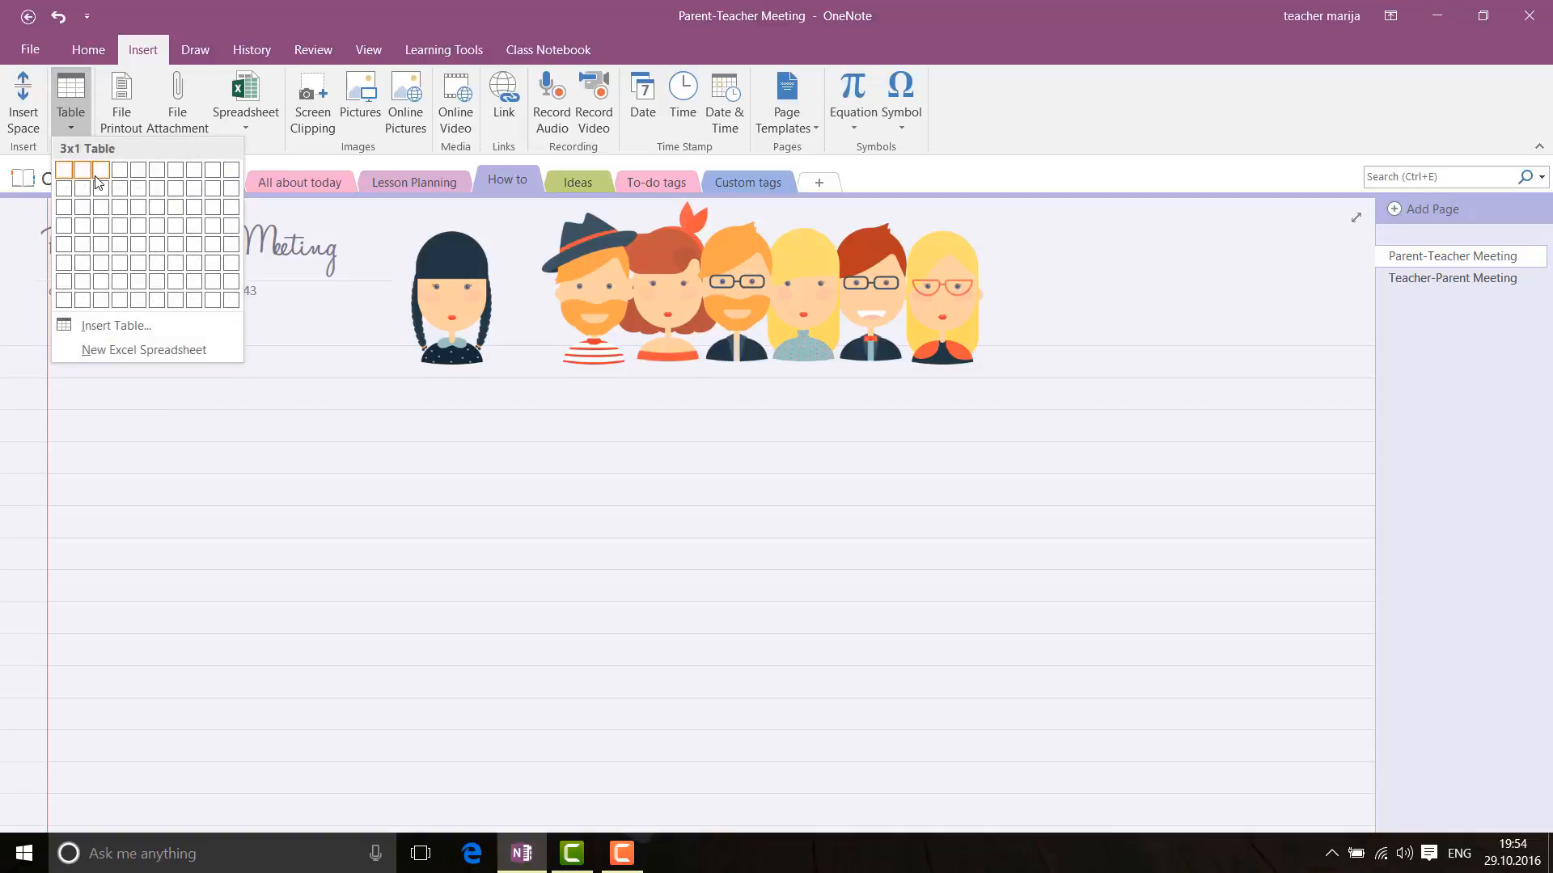
left_click(122, 209)
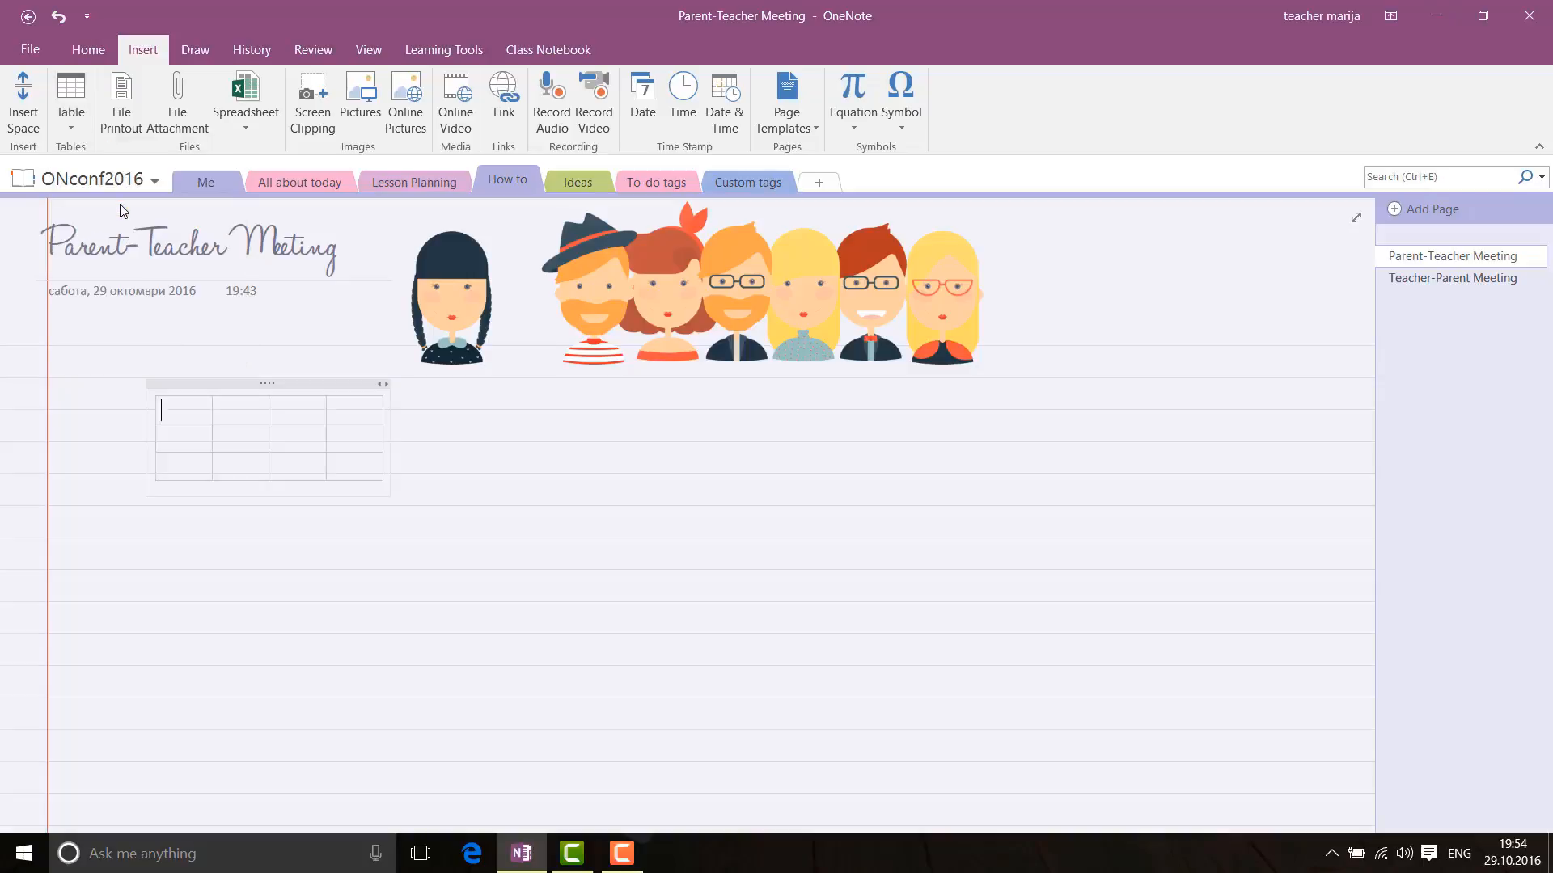
right_click(201, 403)
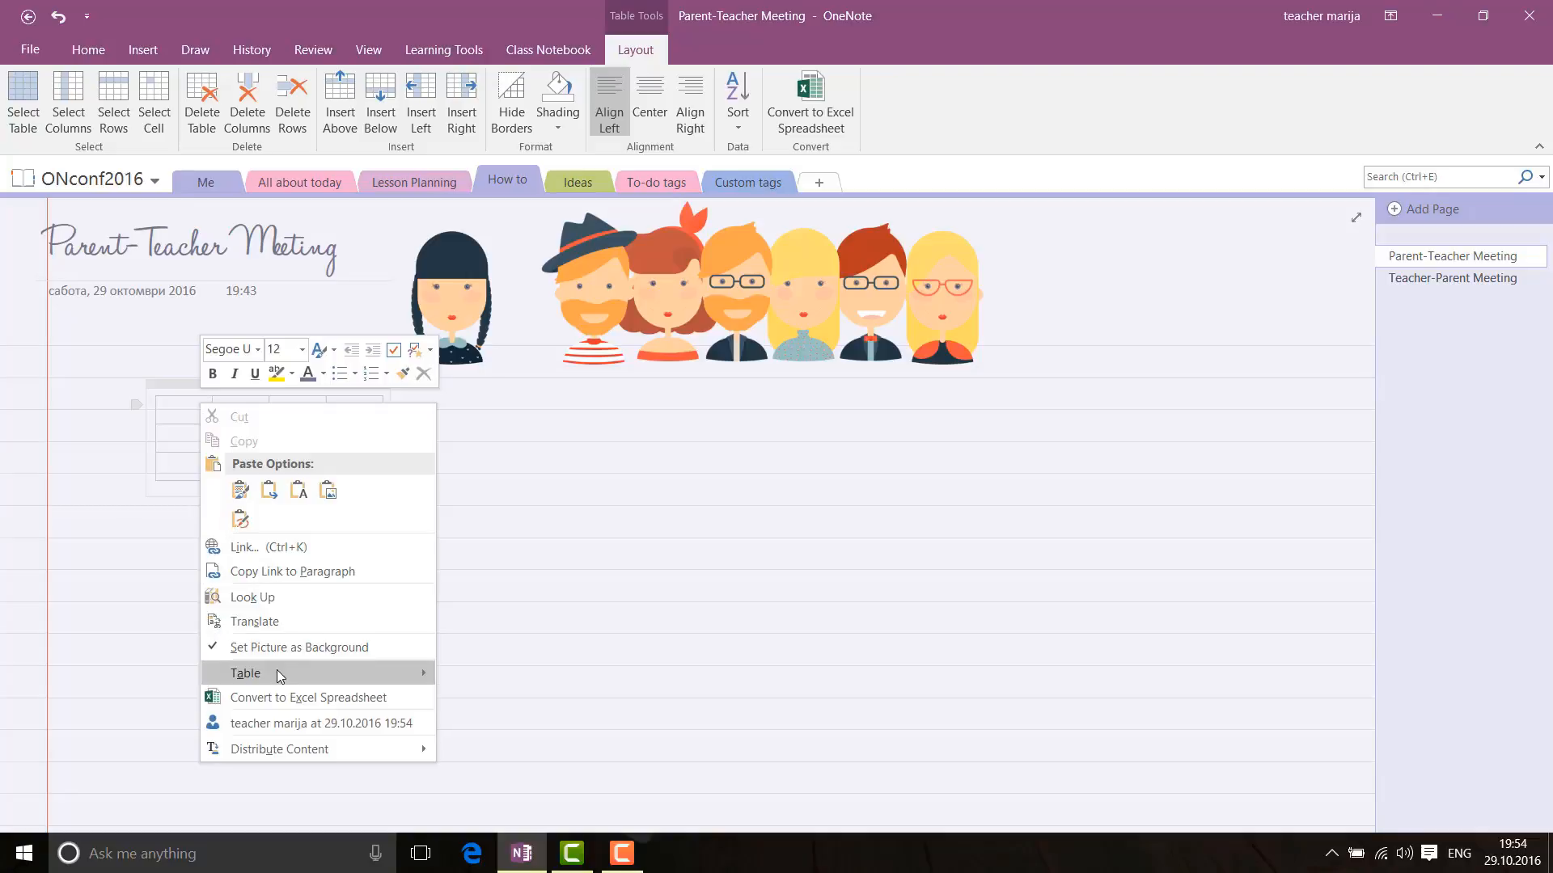
mouse_move(279, 675)
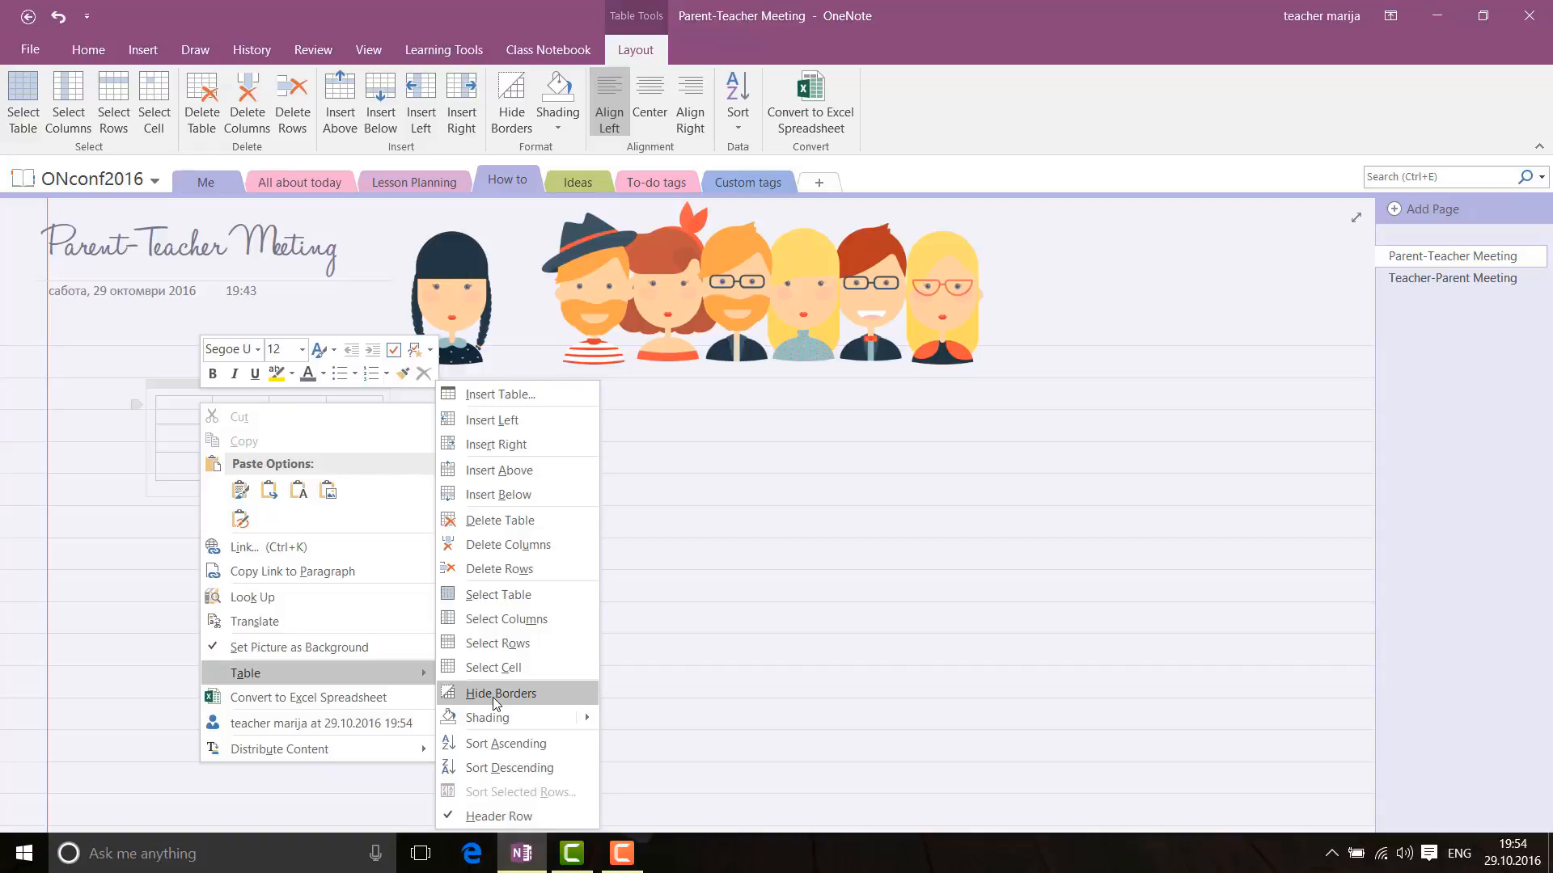
left_click(102, 561)
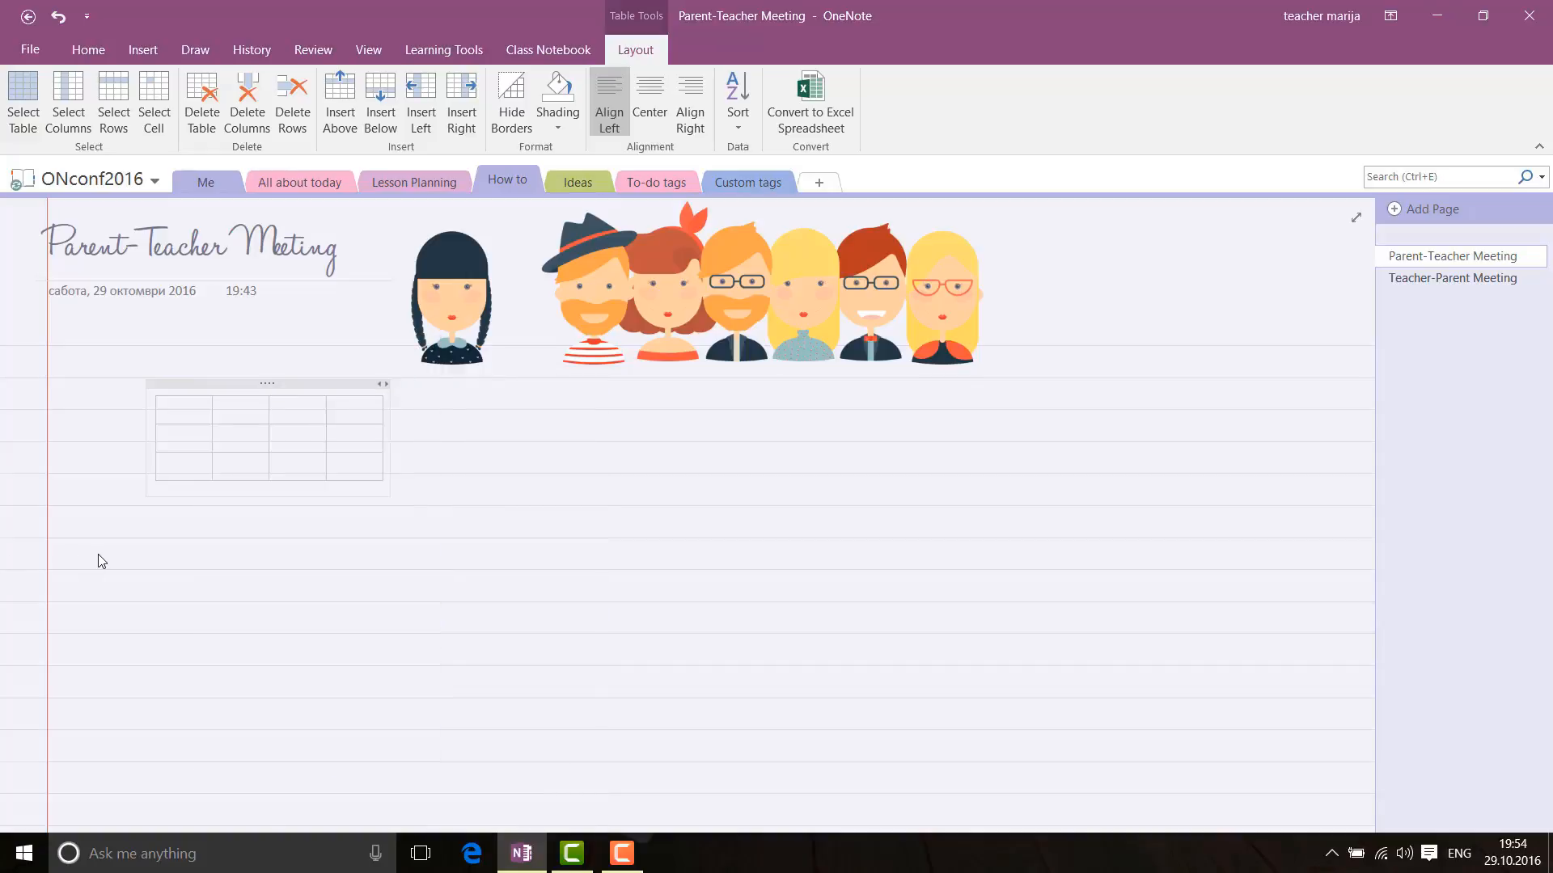
Step: Format the whole empty table in the HaloHandletter font at size 26
left_click(254, 383)
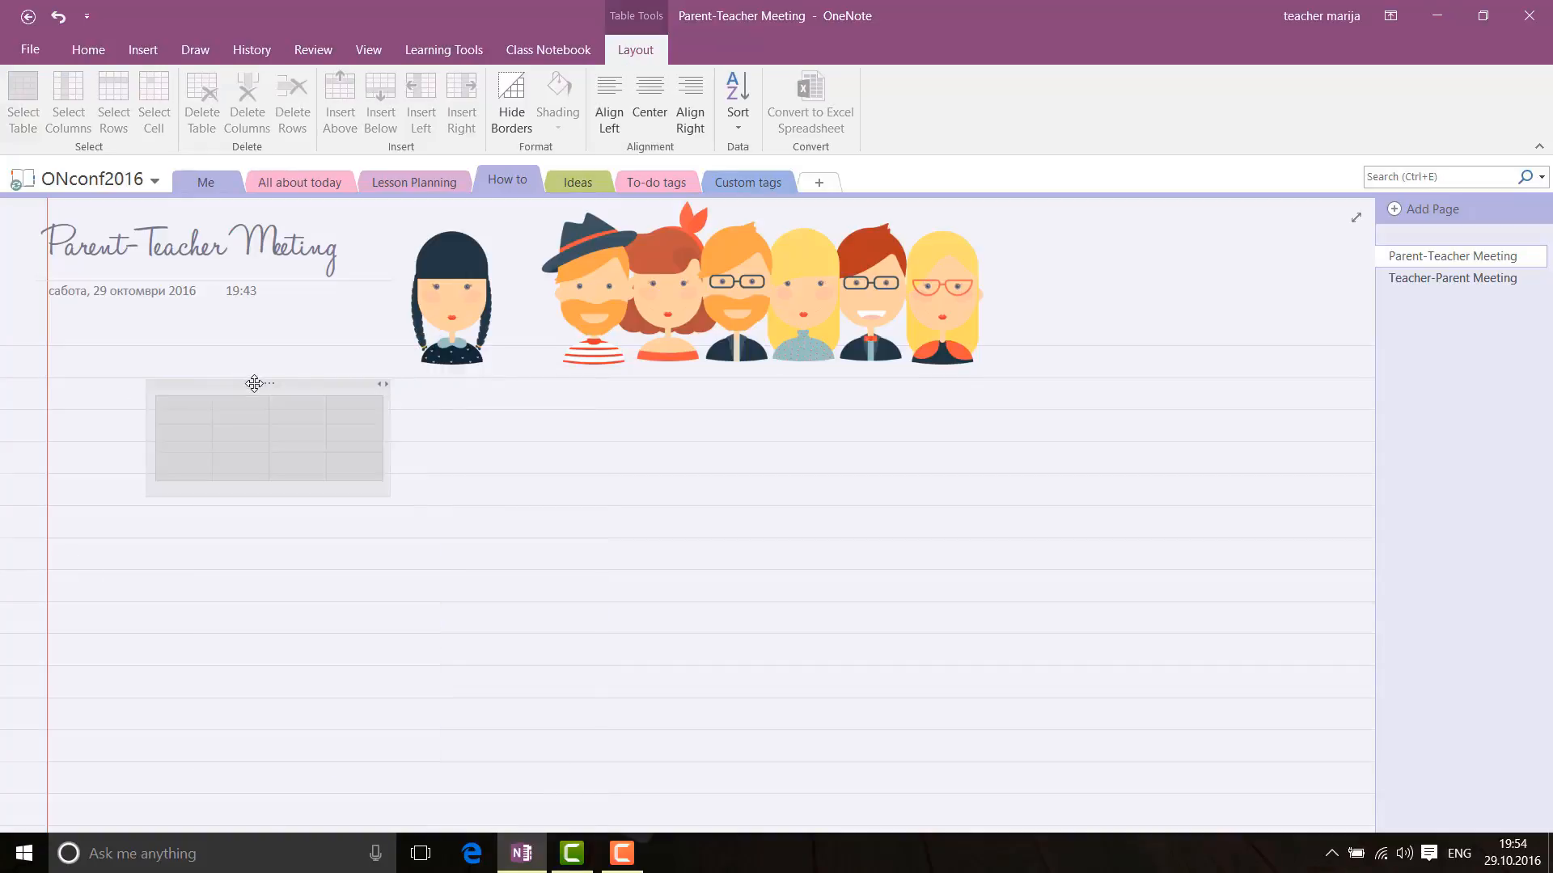
left_click(85, 48)
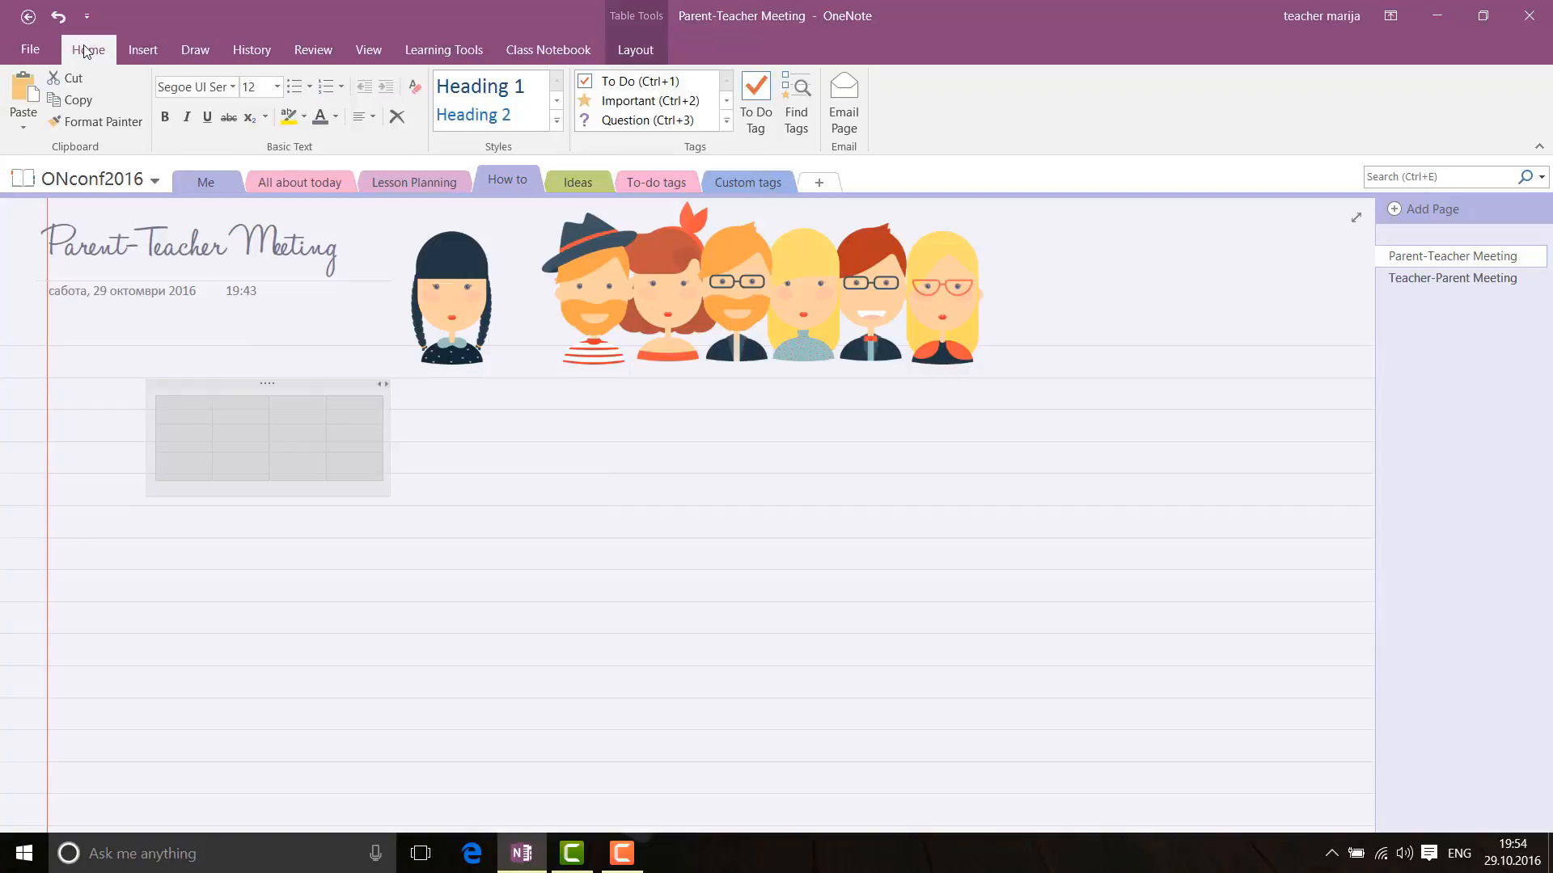
left_click(231, 88)
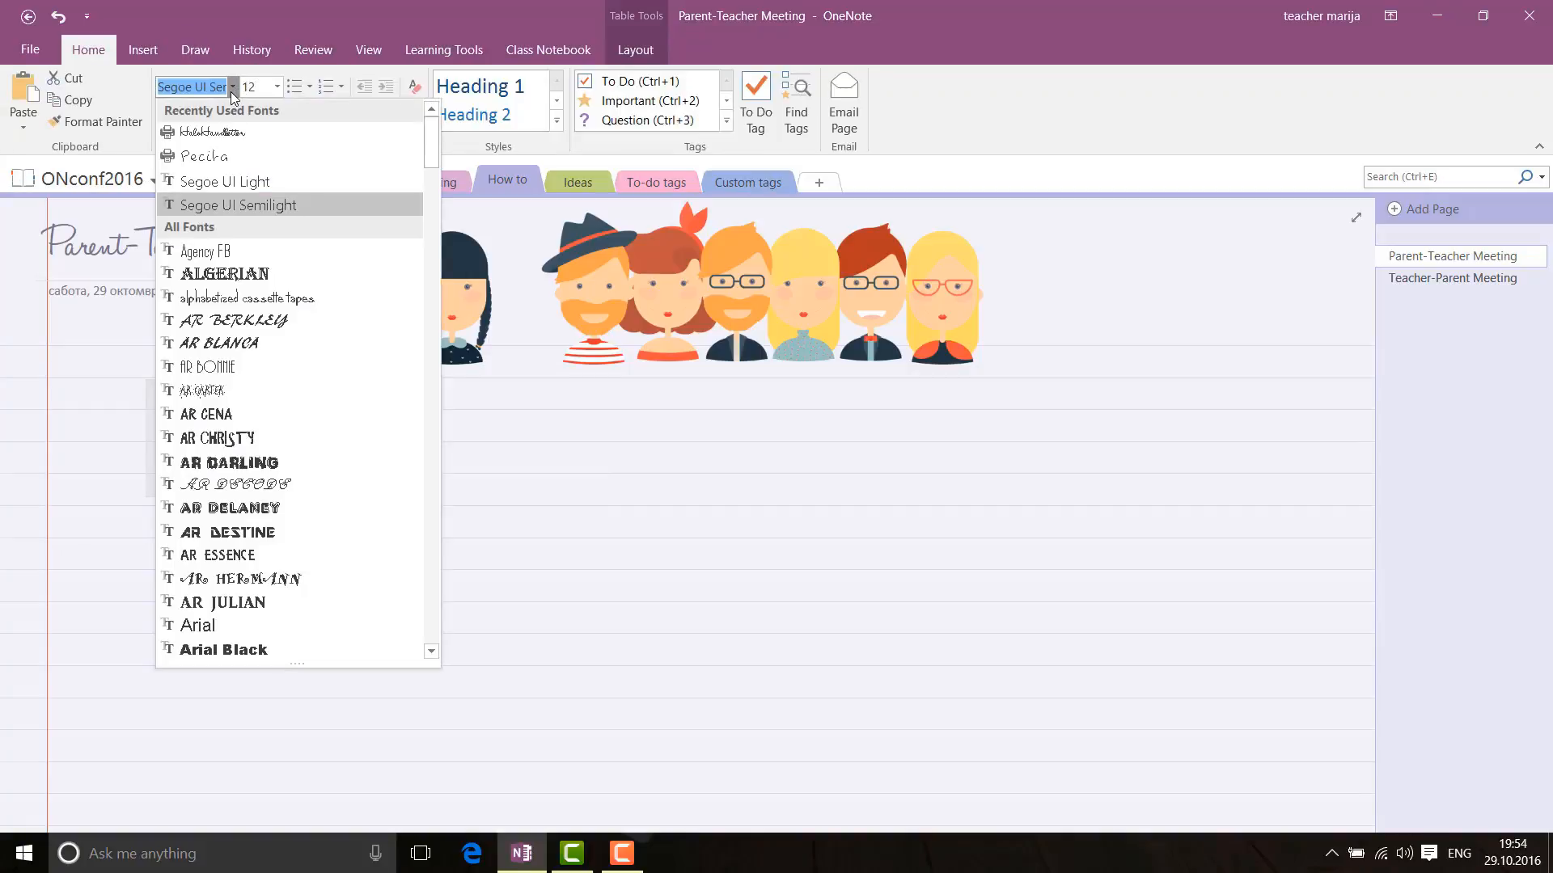
left_click(263, 139)
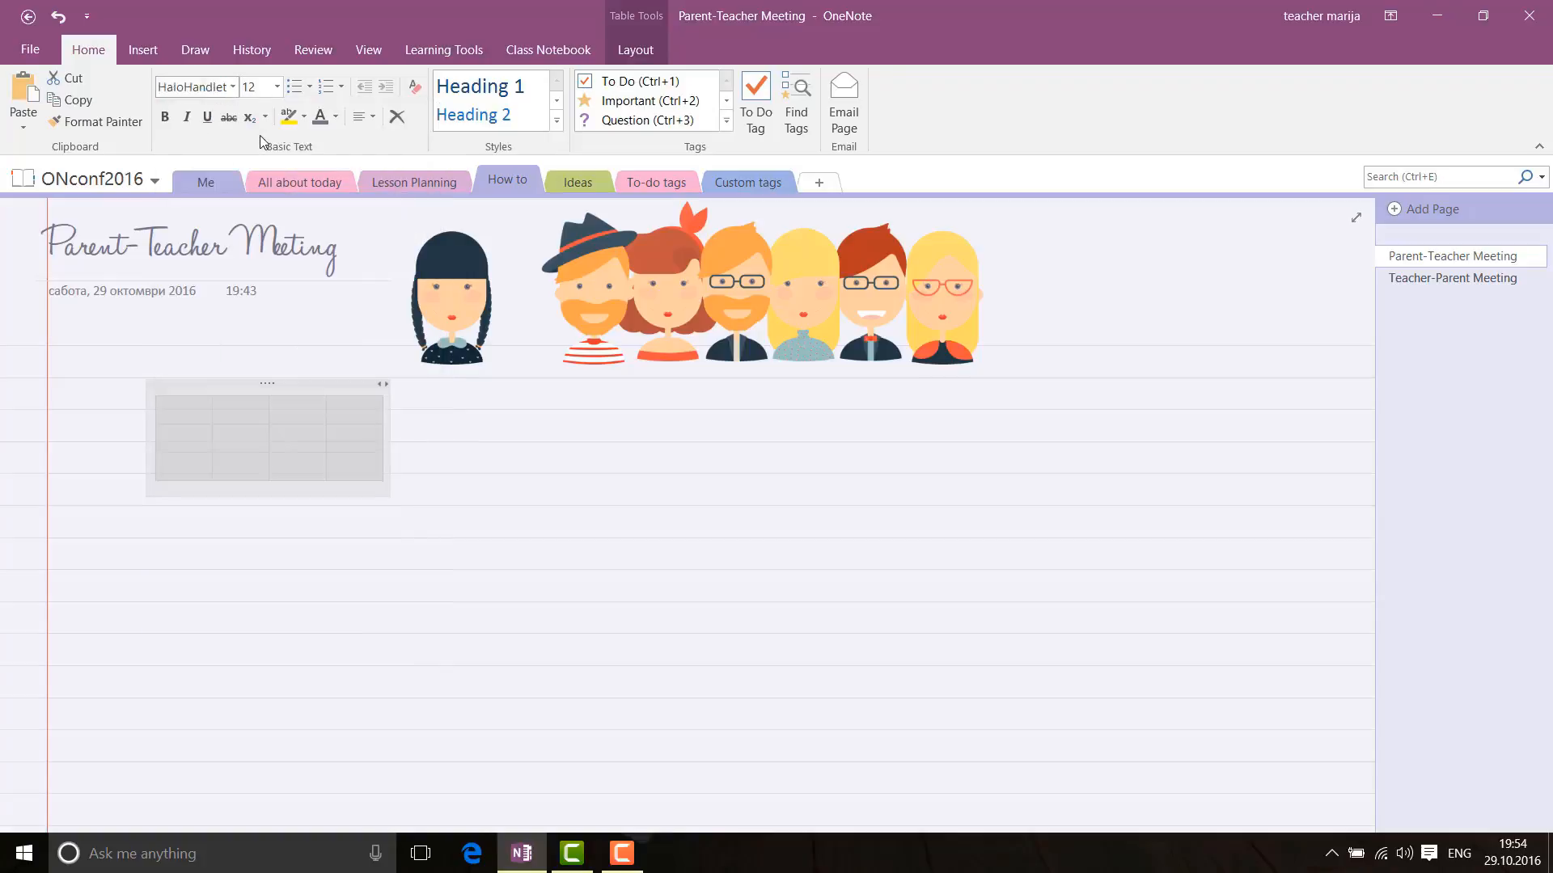
left_click(277, 87)
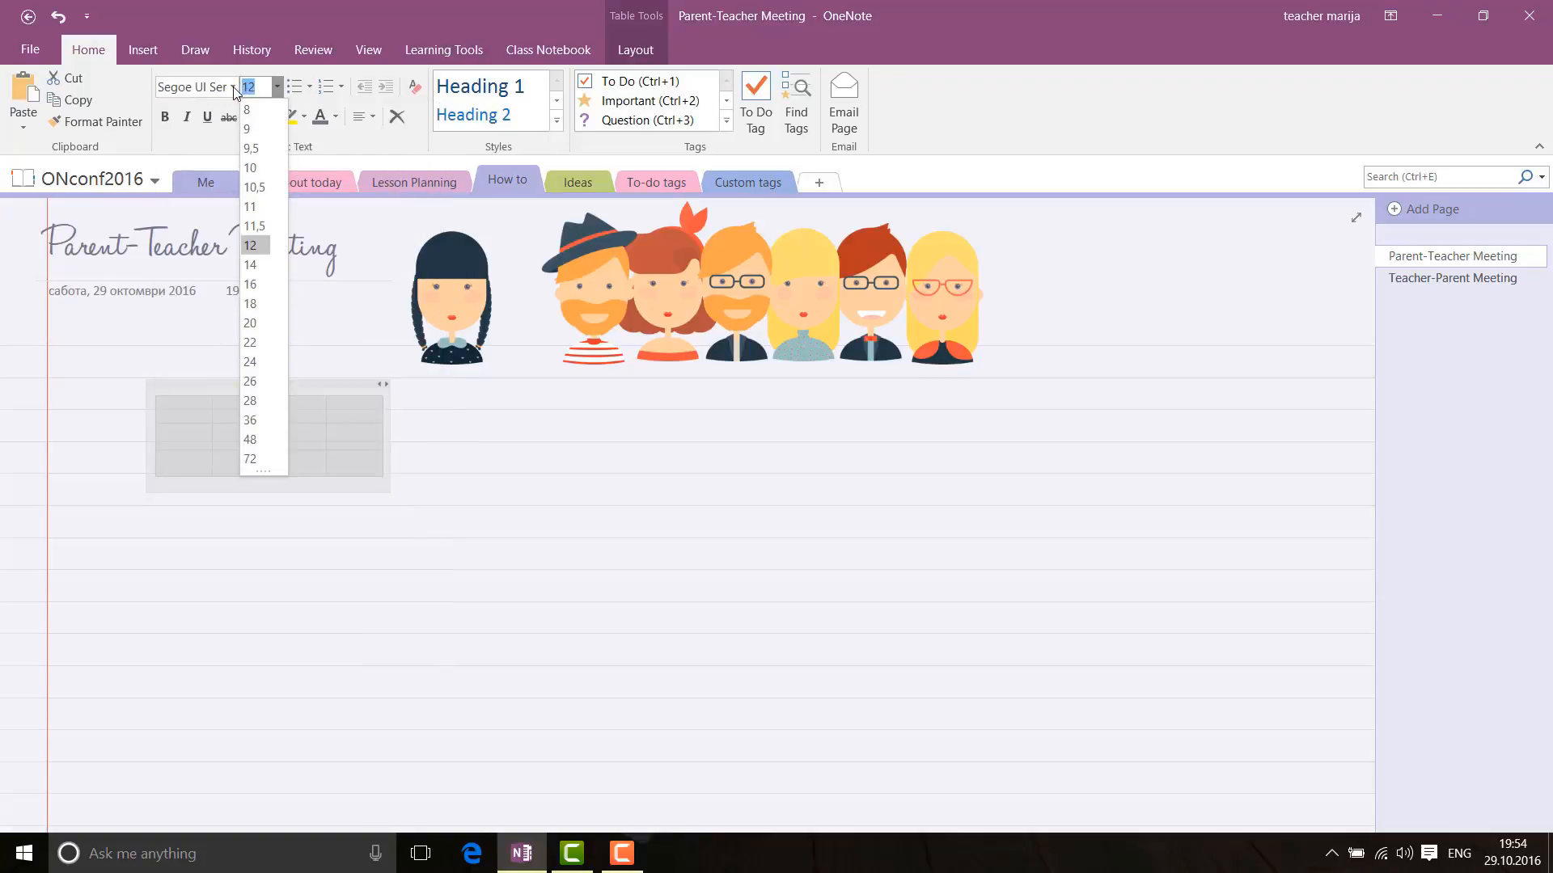
left_click(233, 88)
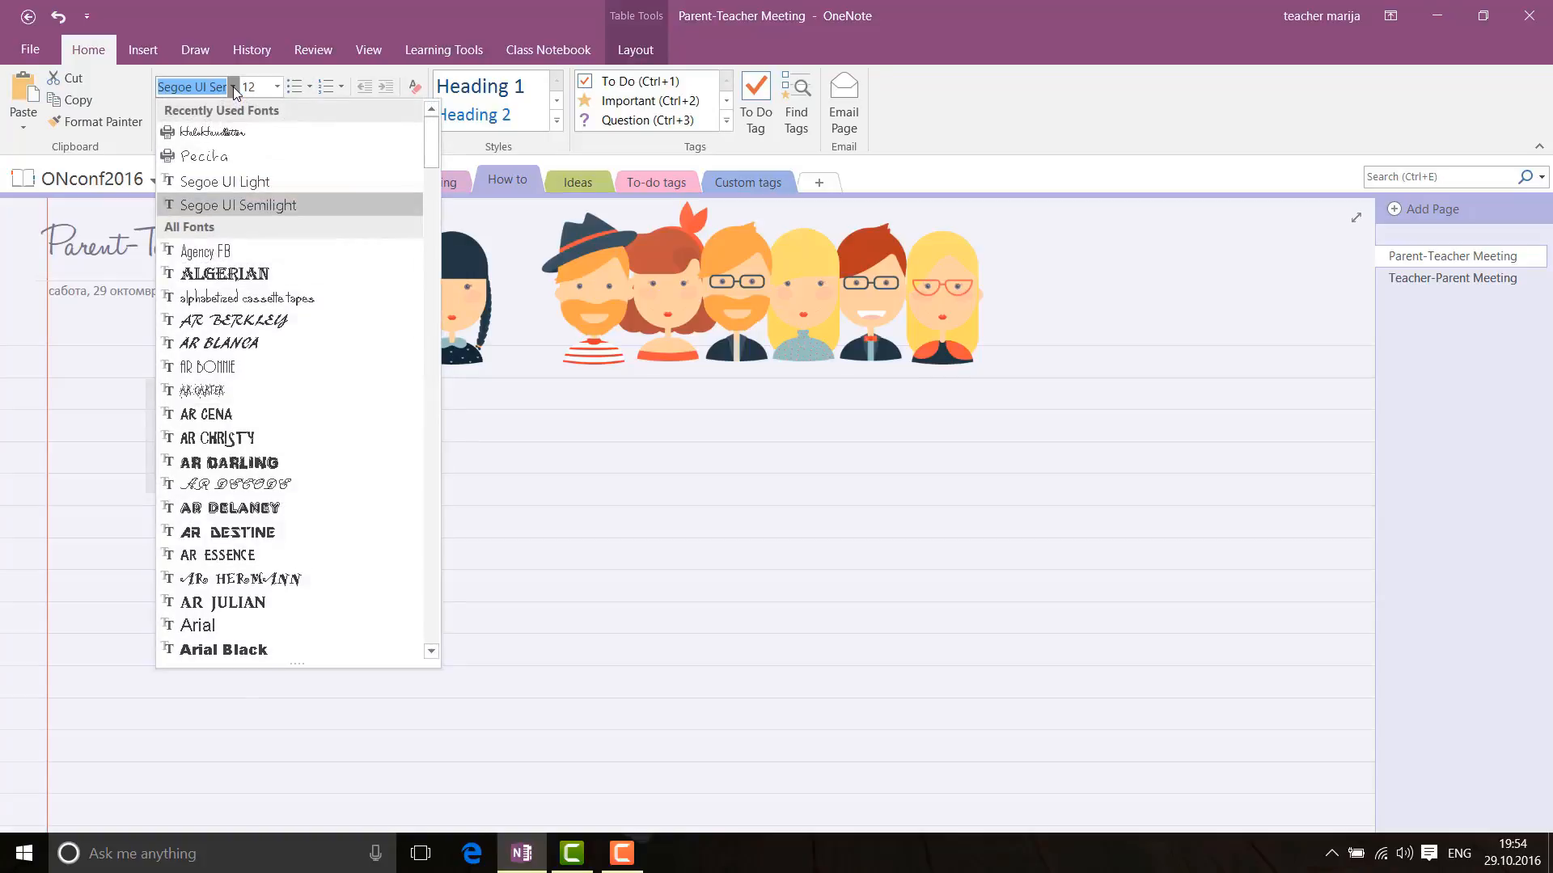
left_click(239, 135)
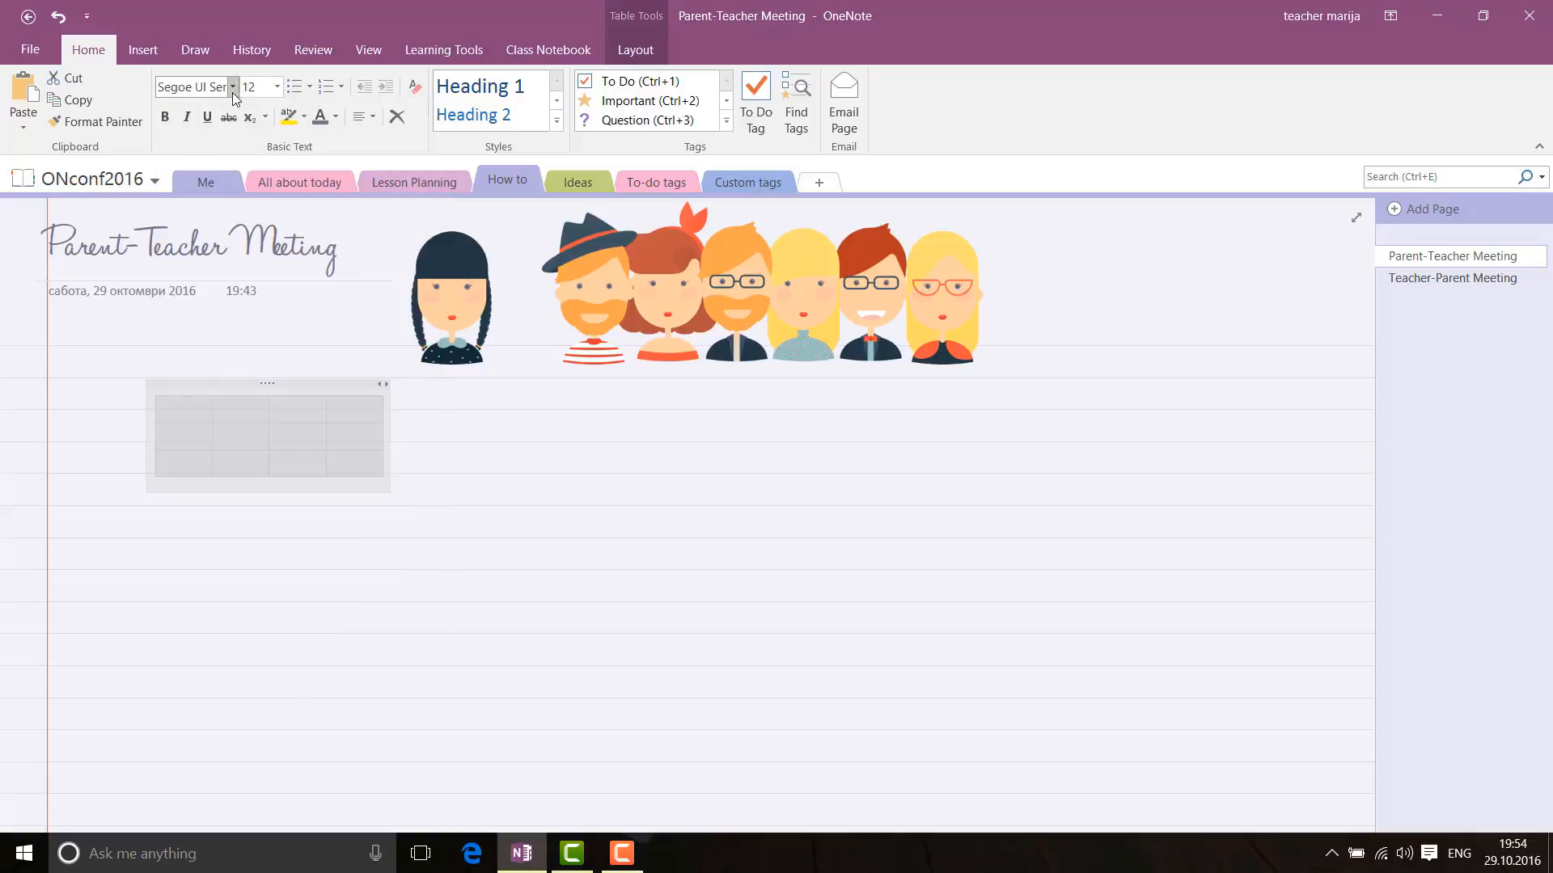
left_click(276, 88)
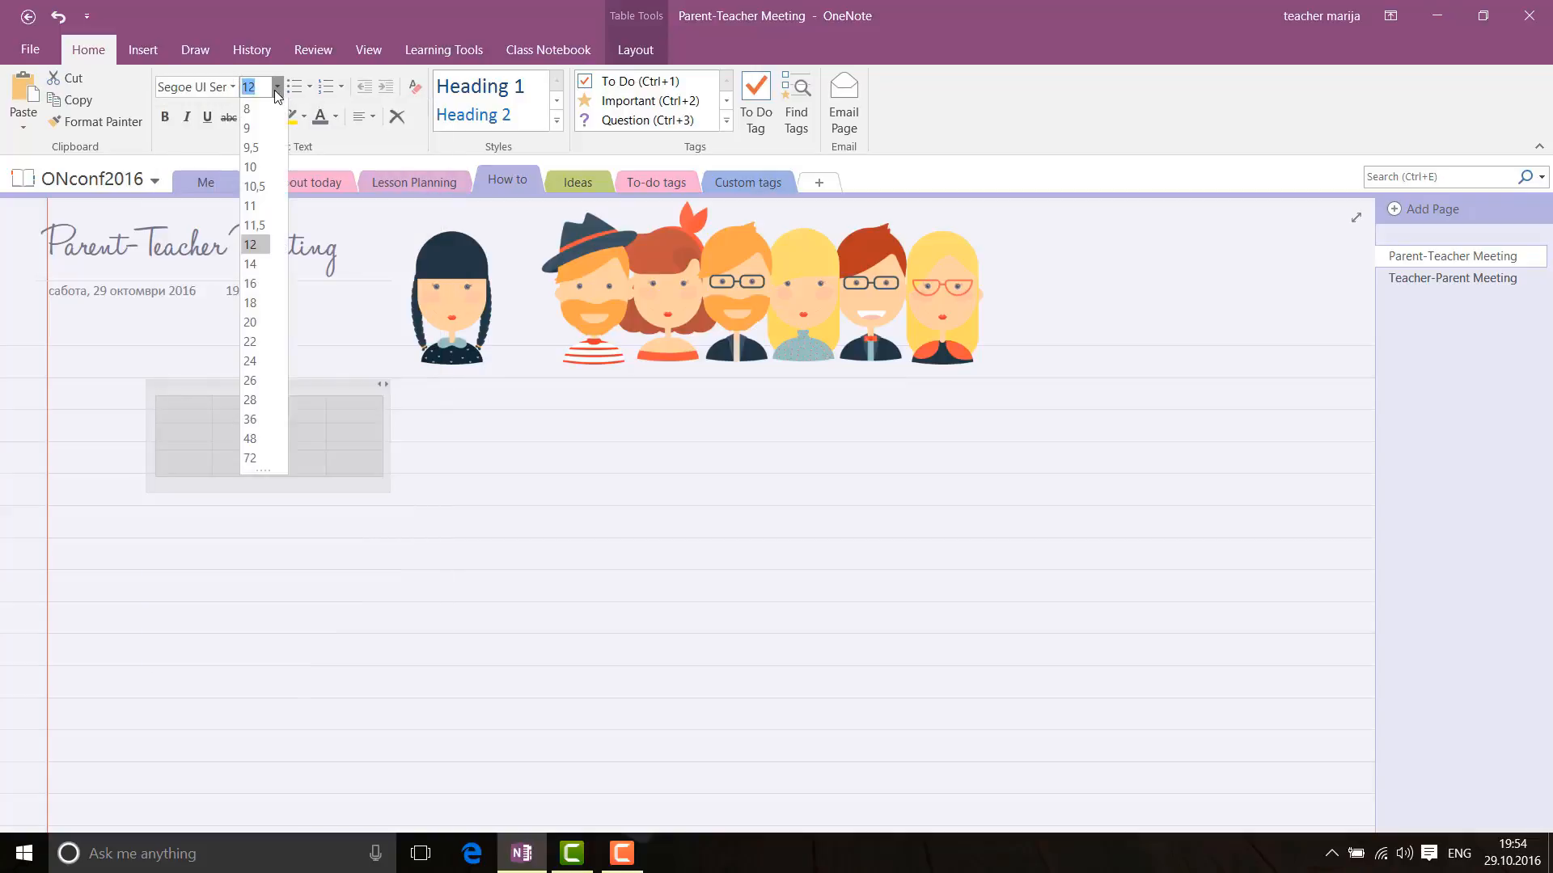
left_click(258, 381)
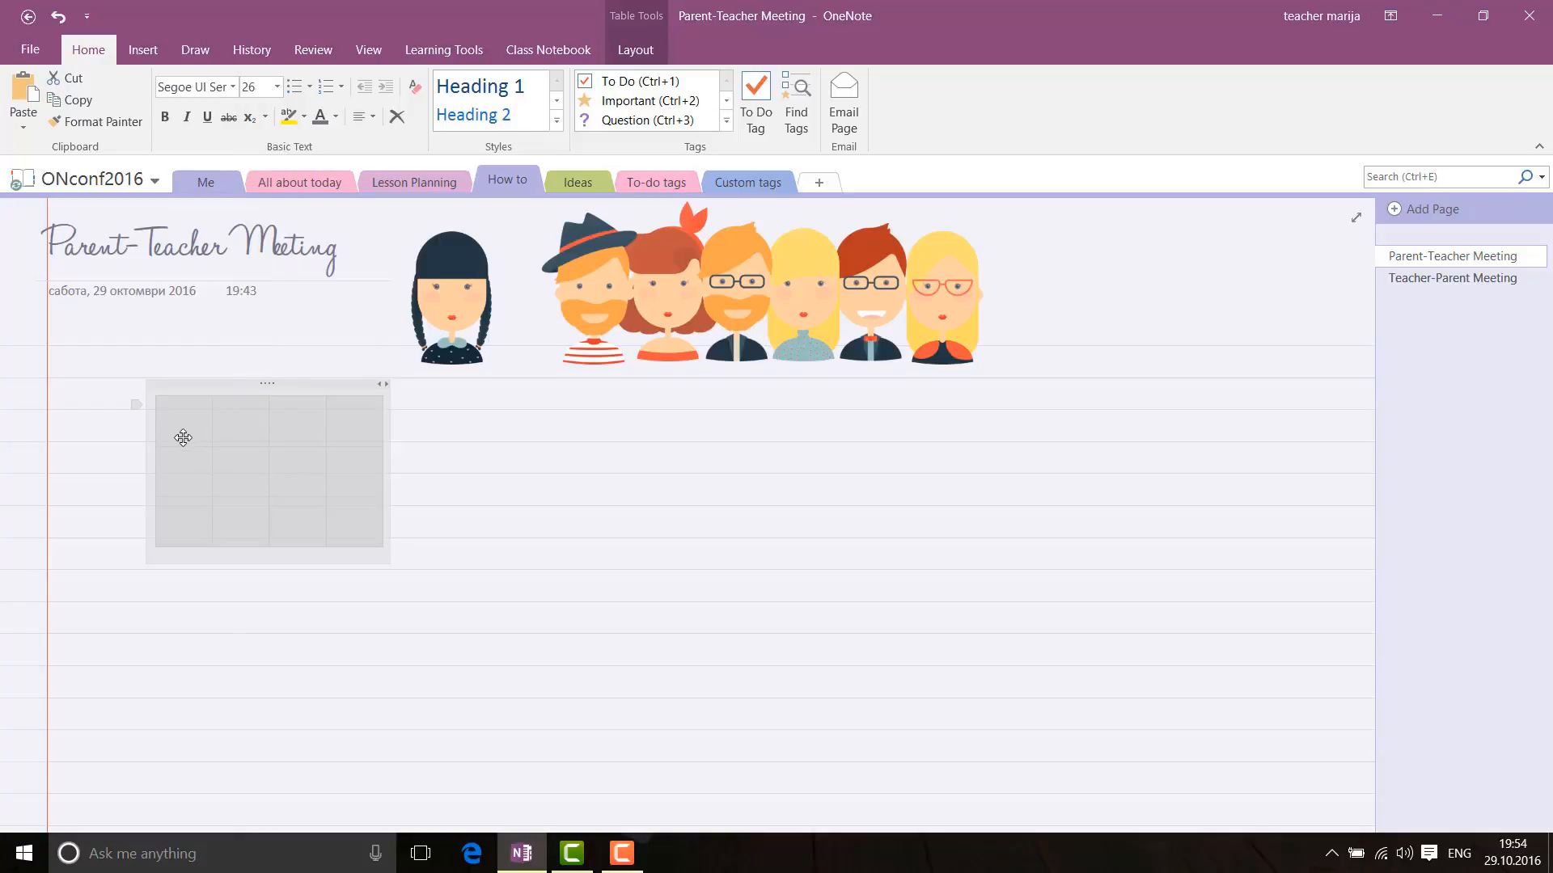
left_click(447, 465)
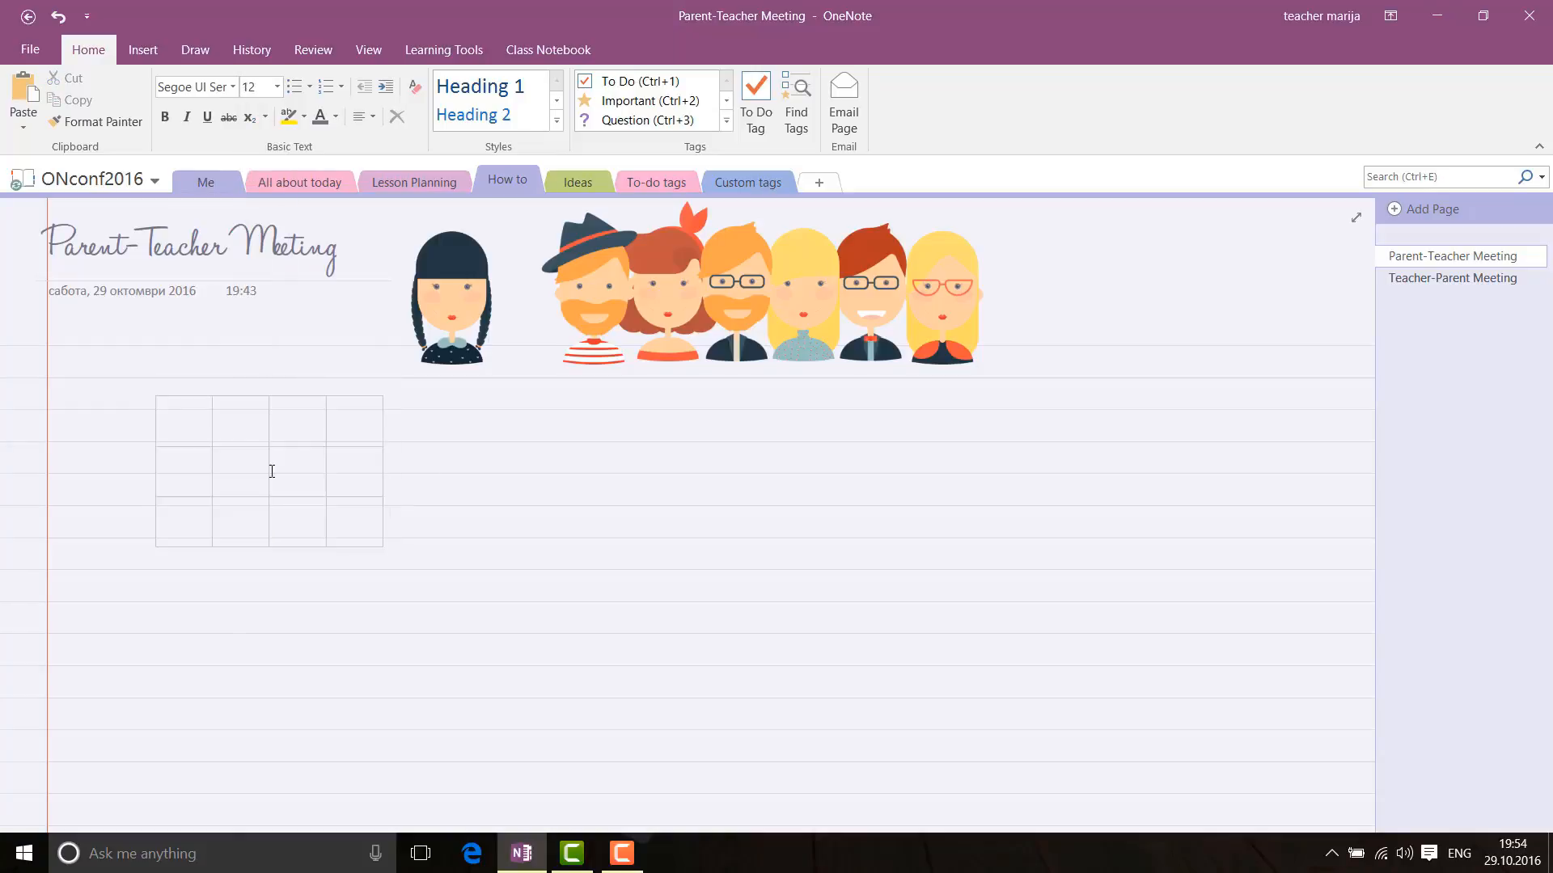
Step: Enter the labels "Date" and "Time" in the table's first row and "Attendees" and "Agnda" in the second, in columns one and three
left_click(203, 451)
left_click(192, 415)
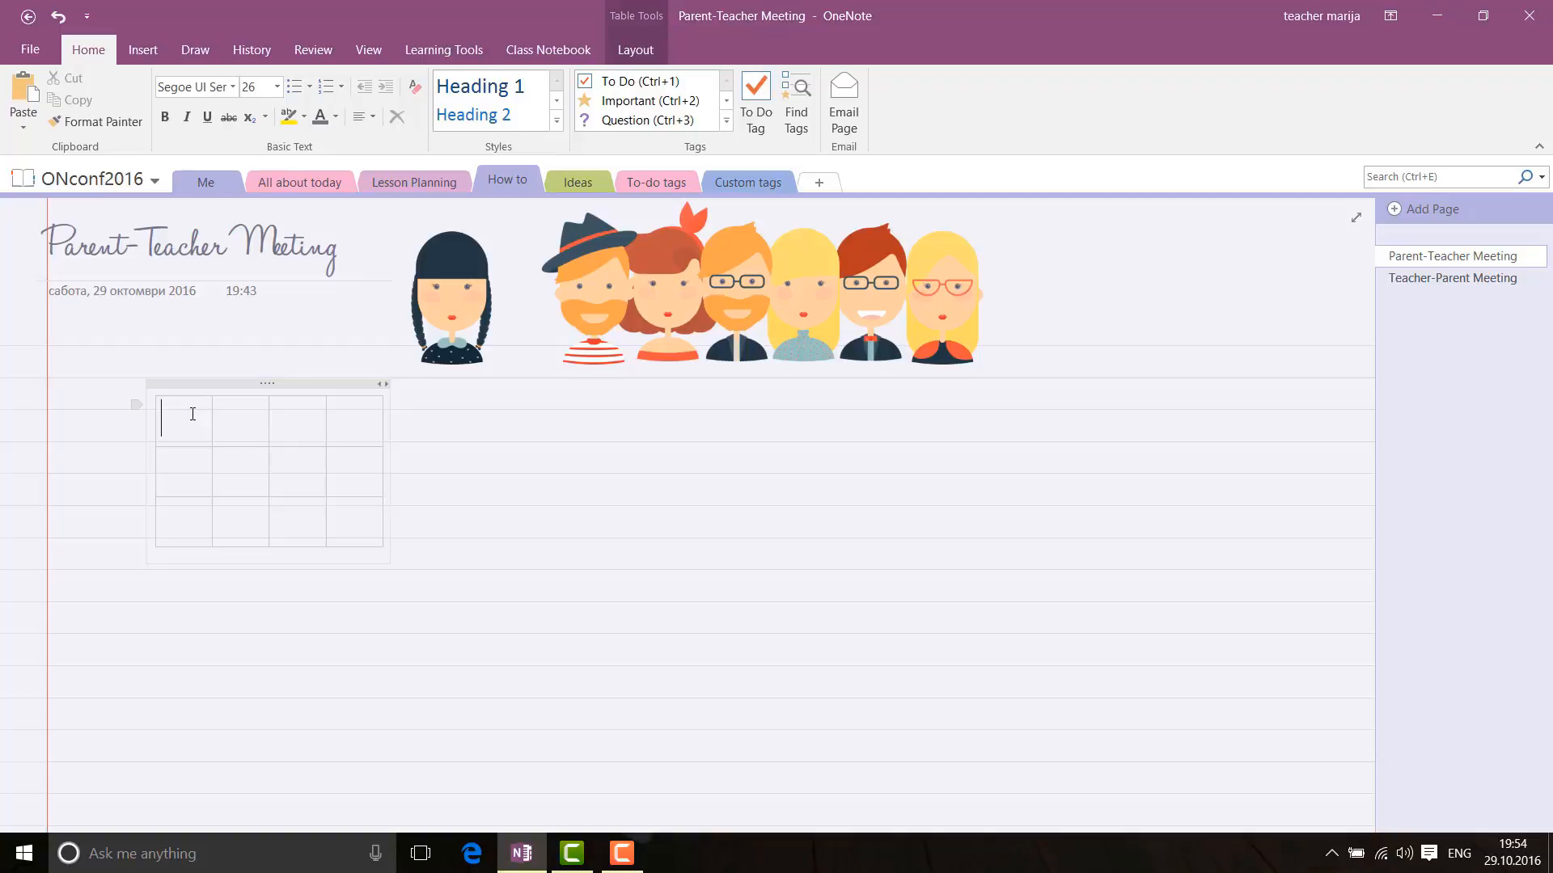
type("Date")
left_click(307, 431)
type("Time")
left_click(168, 473)
type("Attendees")
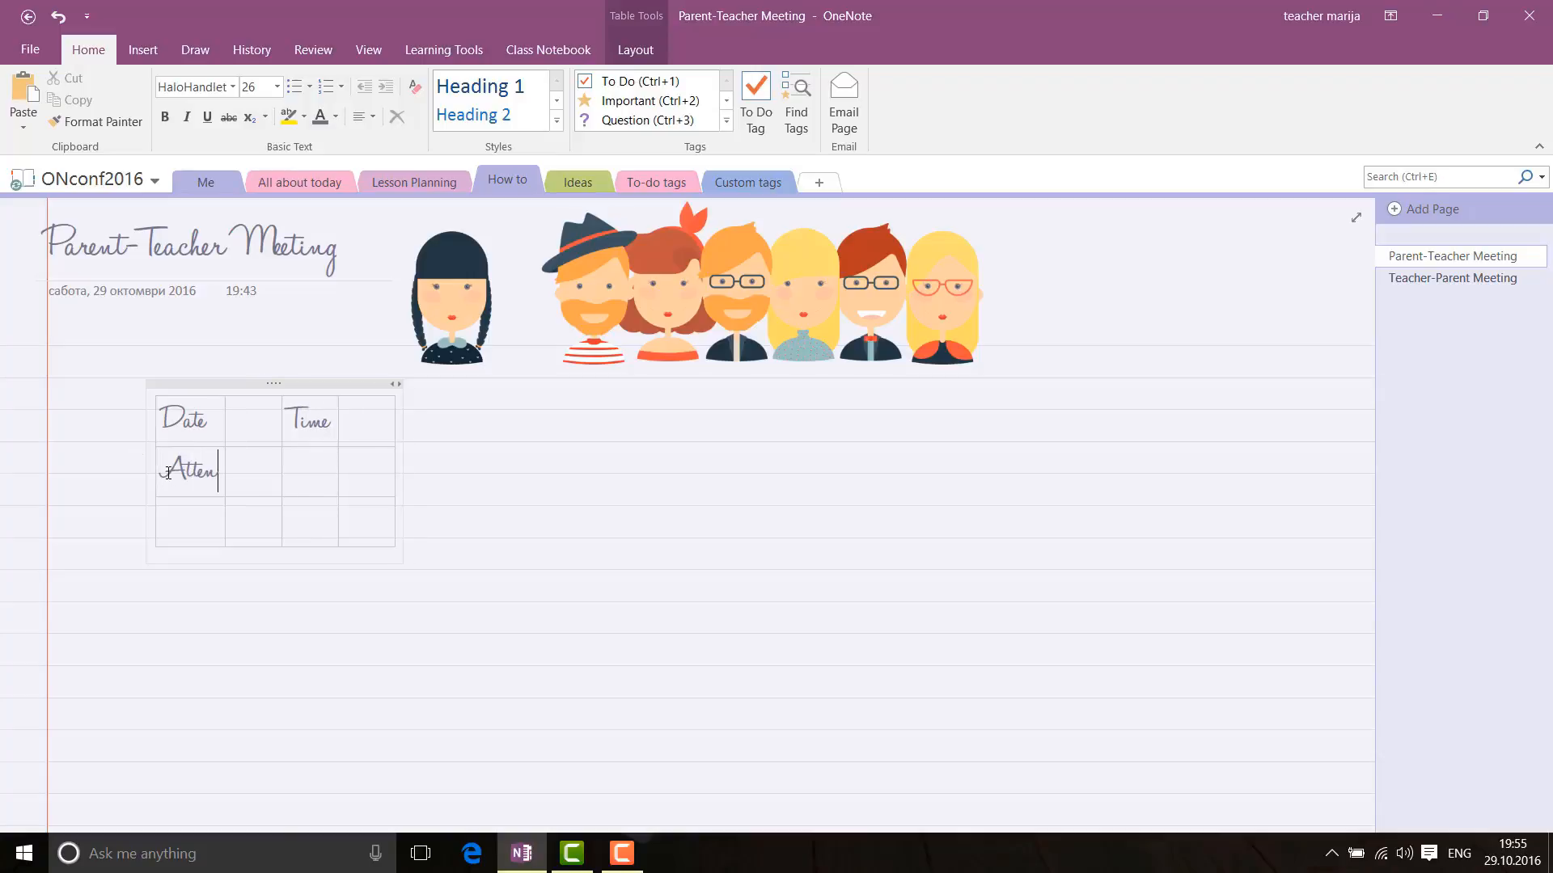
left_click(327, 485)
type("Agend")
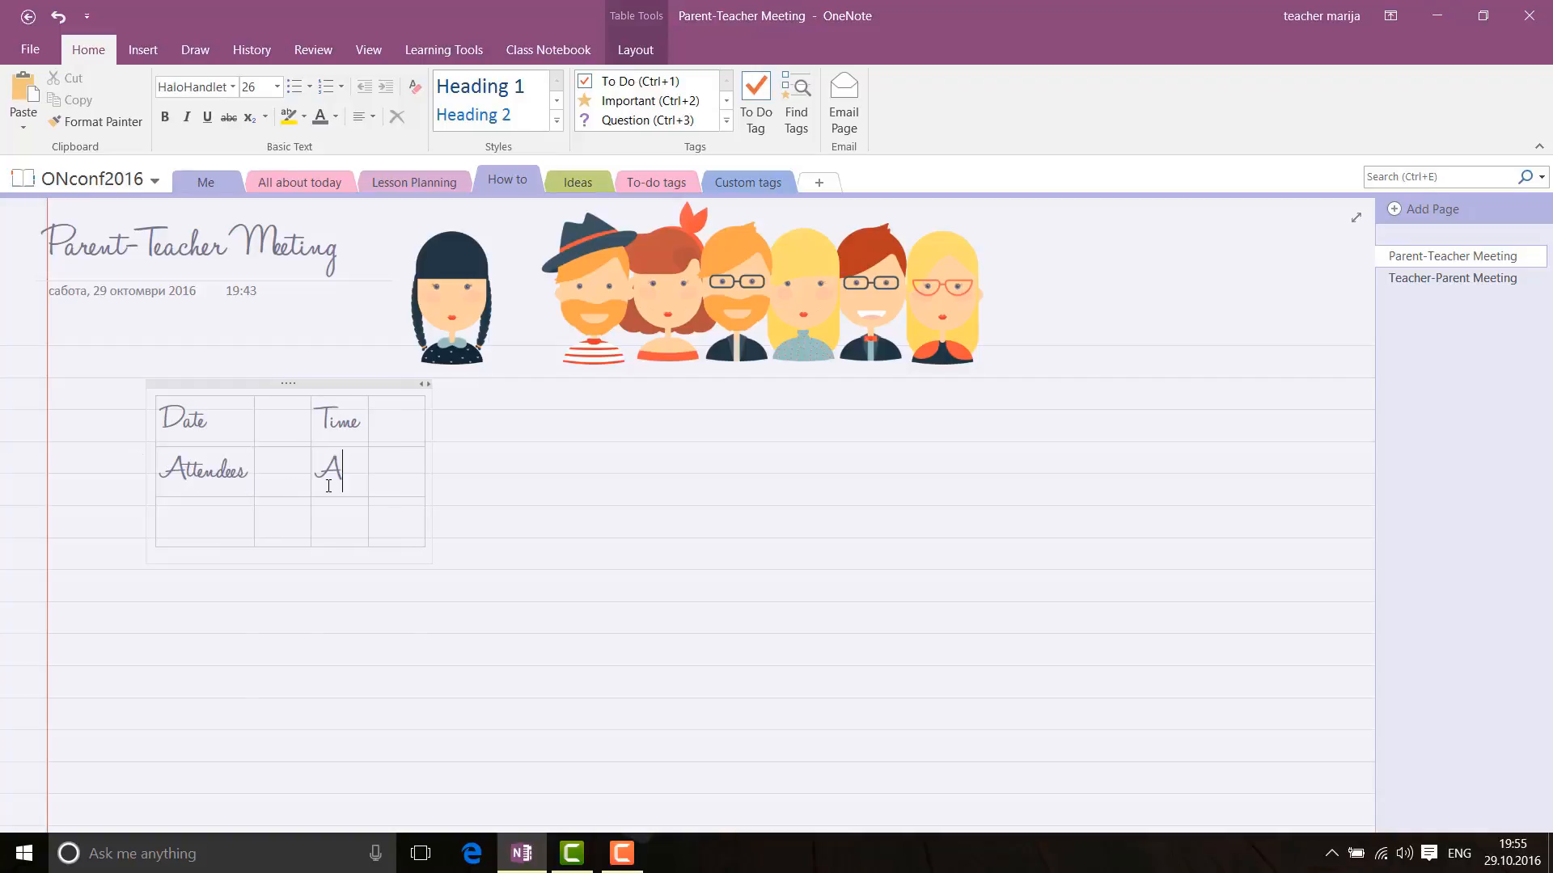
type("a")
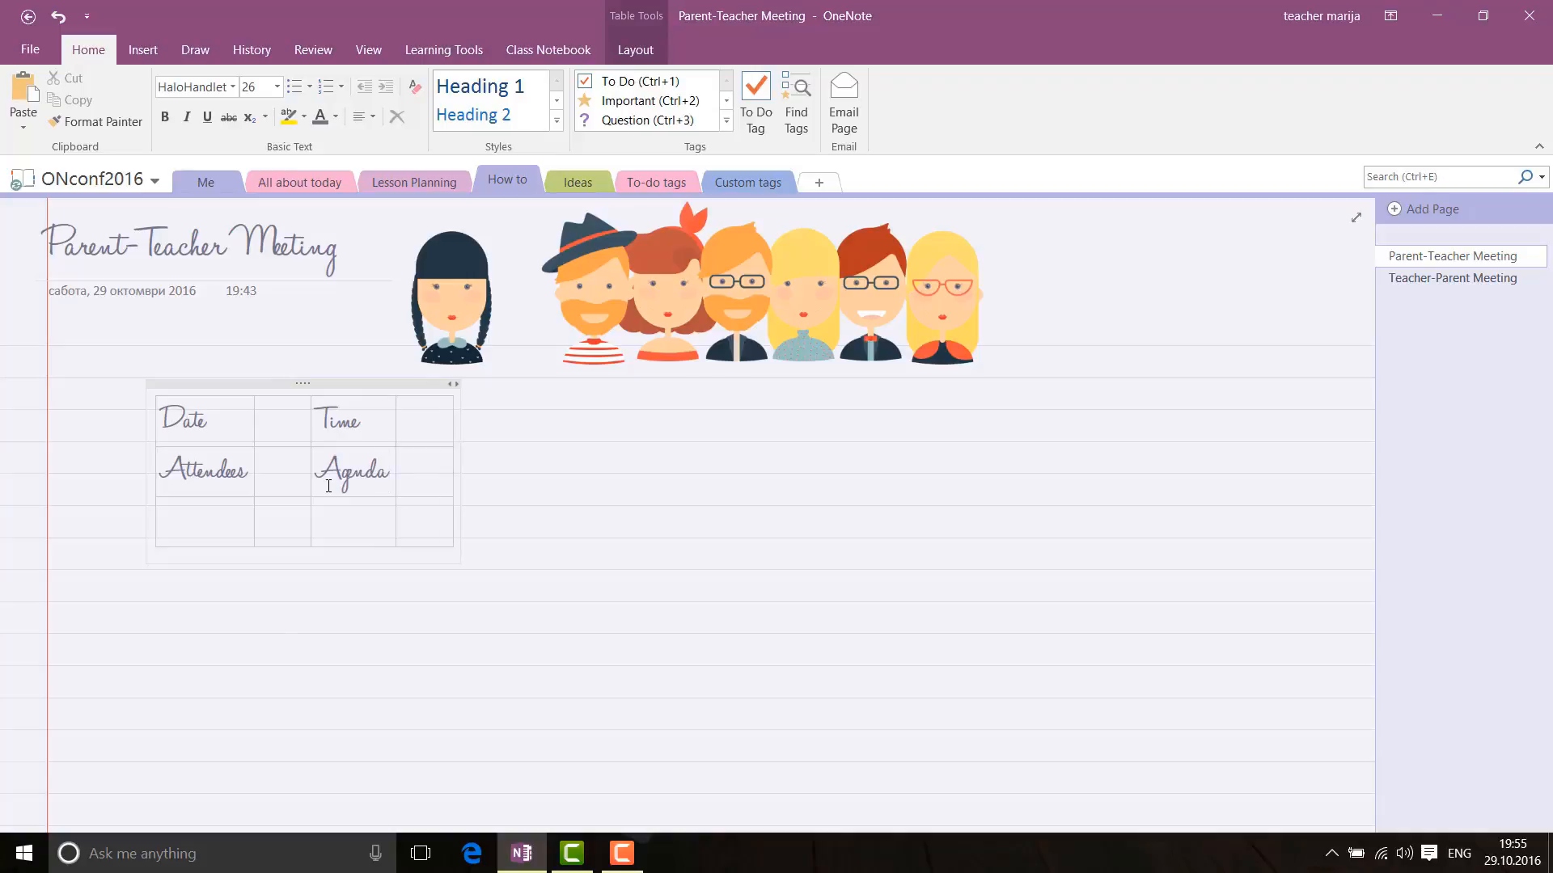
Step: Label the table's third row "Action item" in the first column and "Questions" in the third, correcting the misspelling in "Action"
left_click(207, 515)
type("Actdion item")
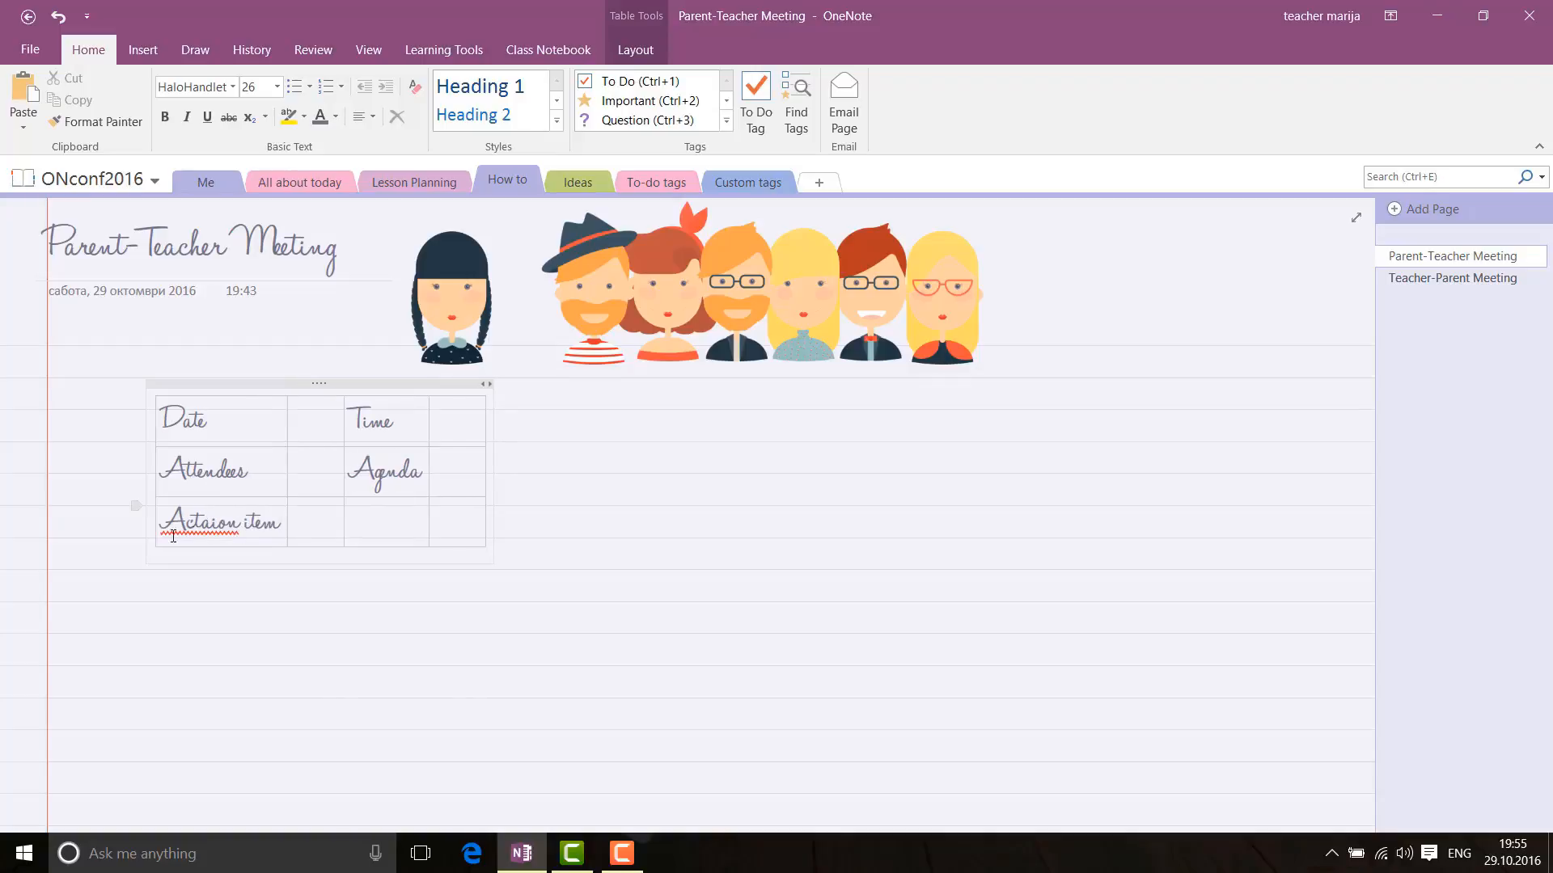
left_click(212, 527)
key("BackSpace")
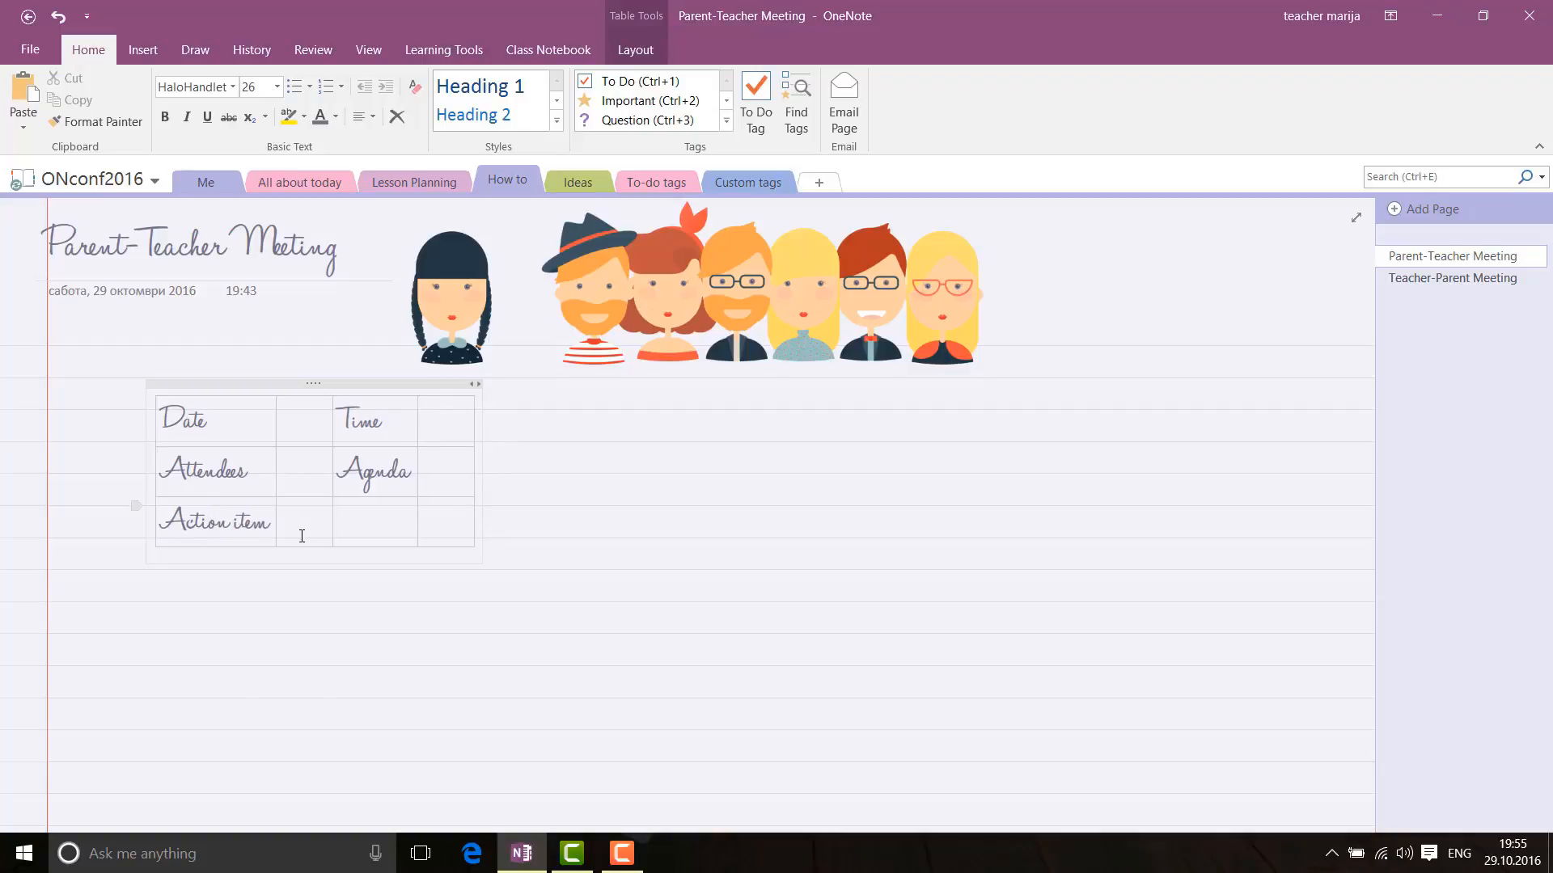
left_click(301, 536)
left_click(373, 536)
type("Questions")
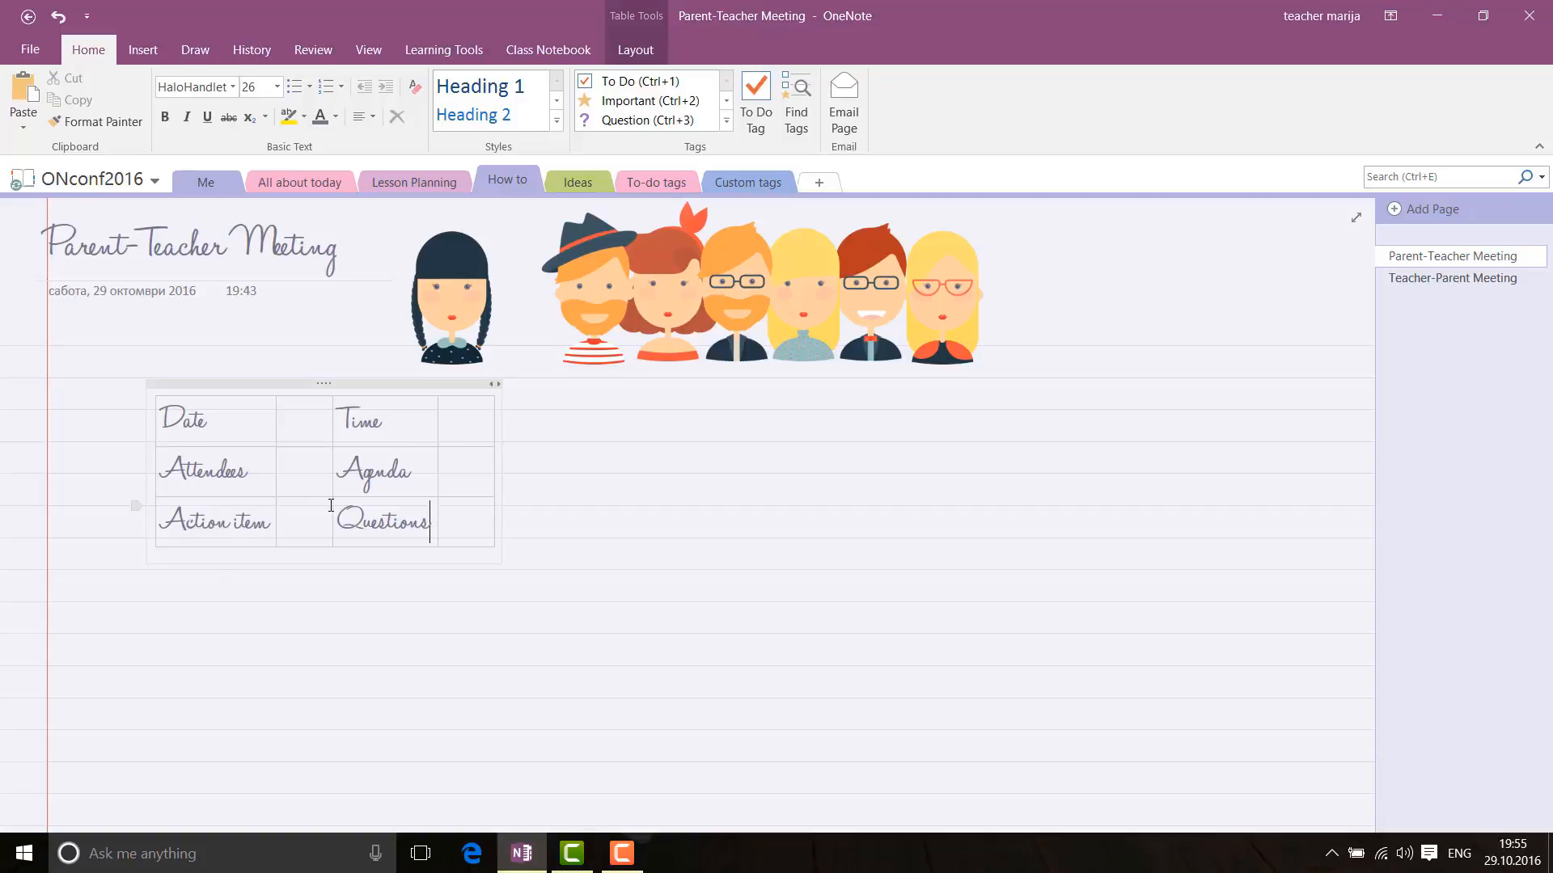
Step: Widen the empty second and fourth columns of the table to make room for entries
left_click_drag(332, 508, 486, 523)
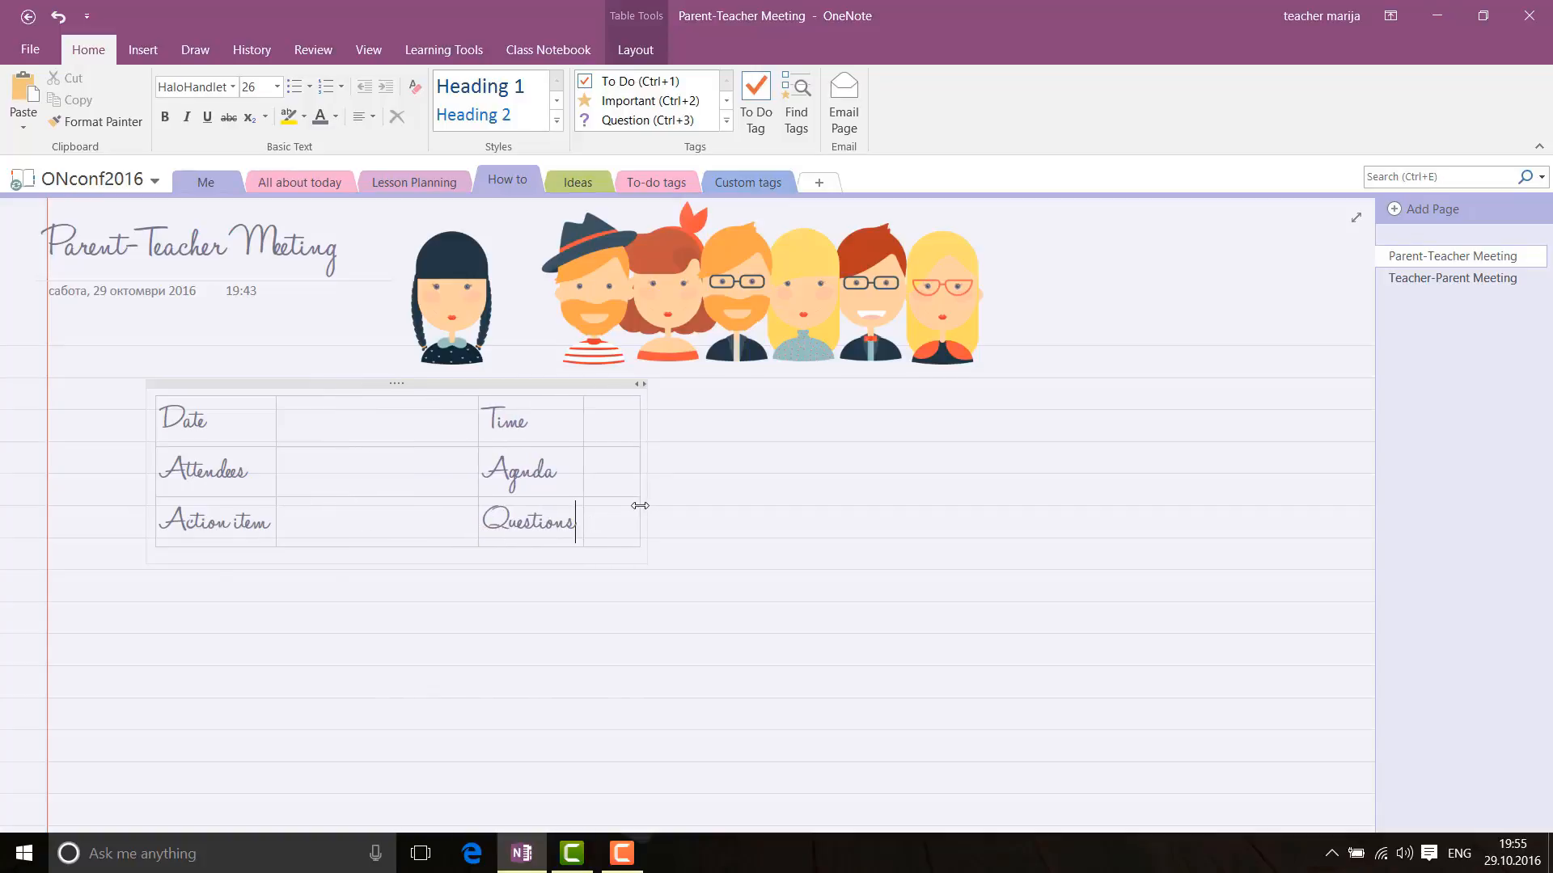
left_click_drag(639, 506, 773, 516)
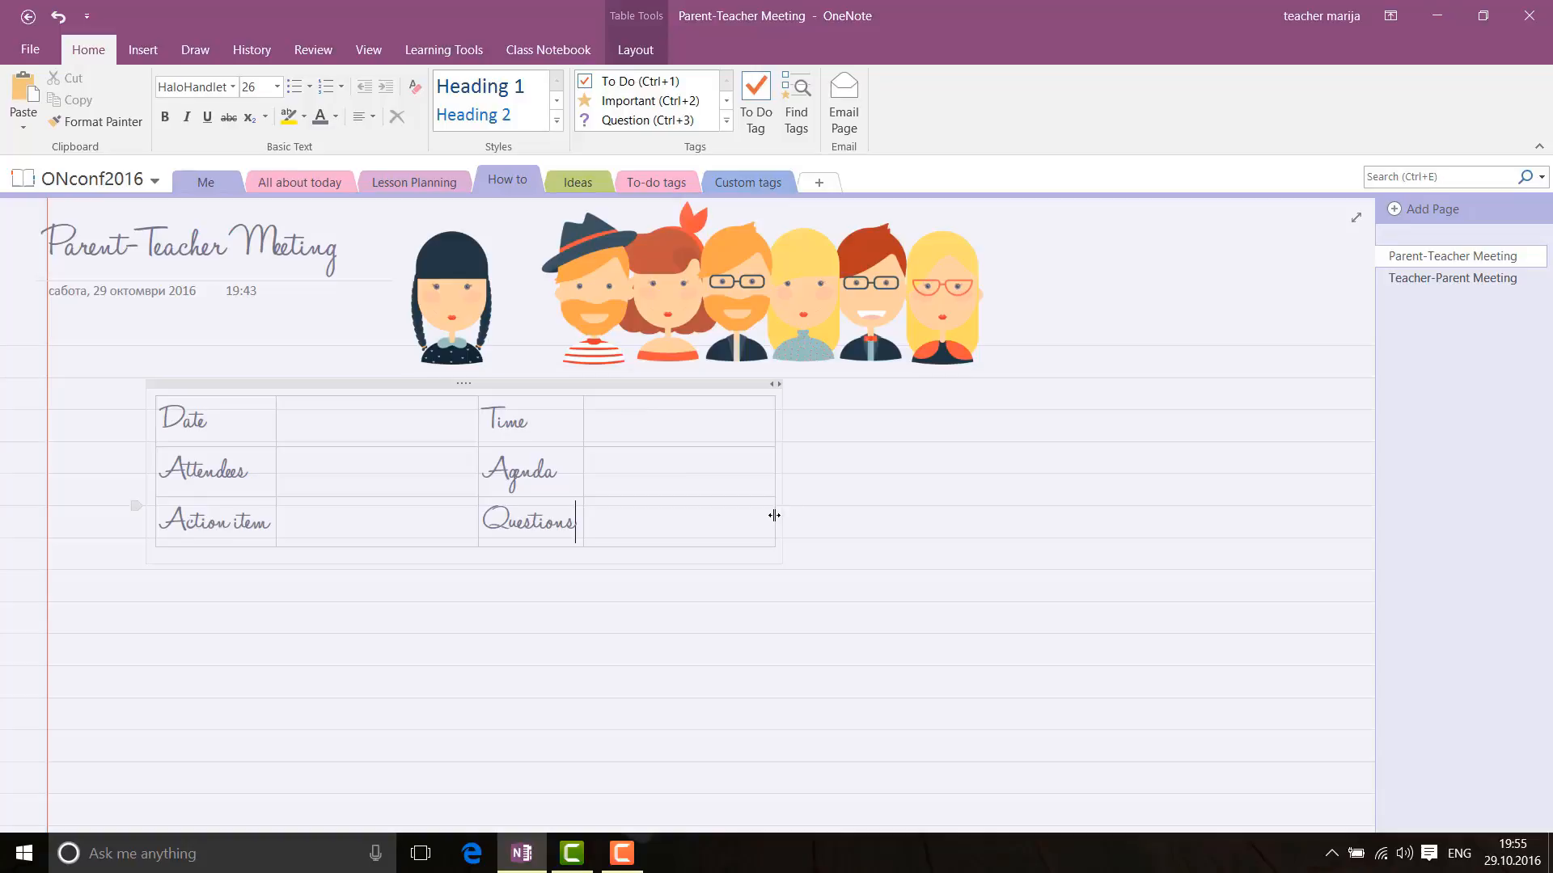
Step: Hide the borders of the Parent-Teacher Meeting table
right_click(369, 418)
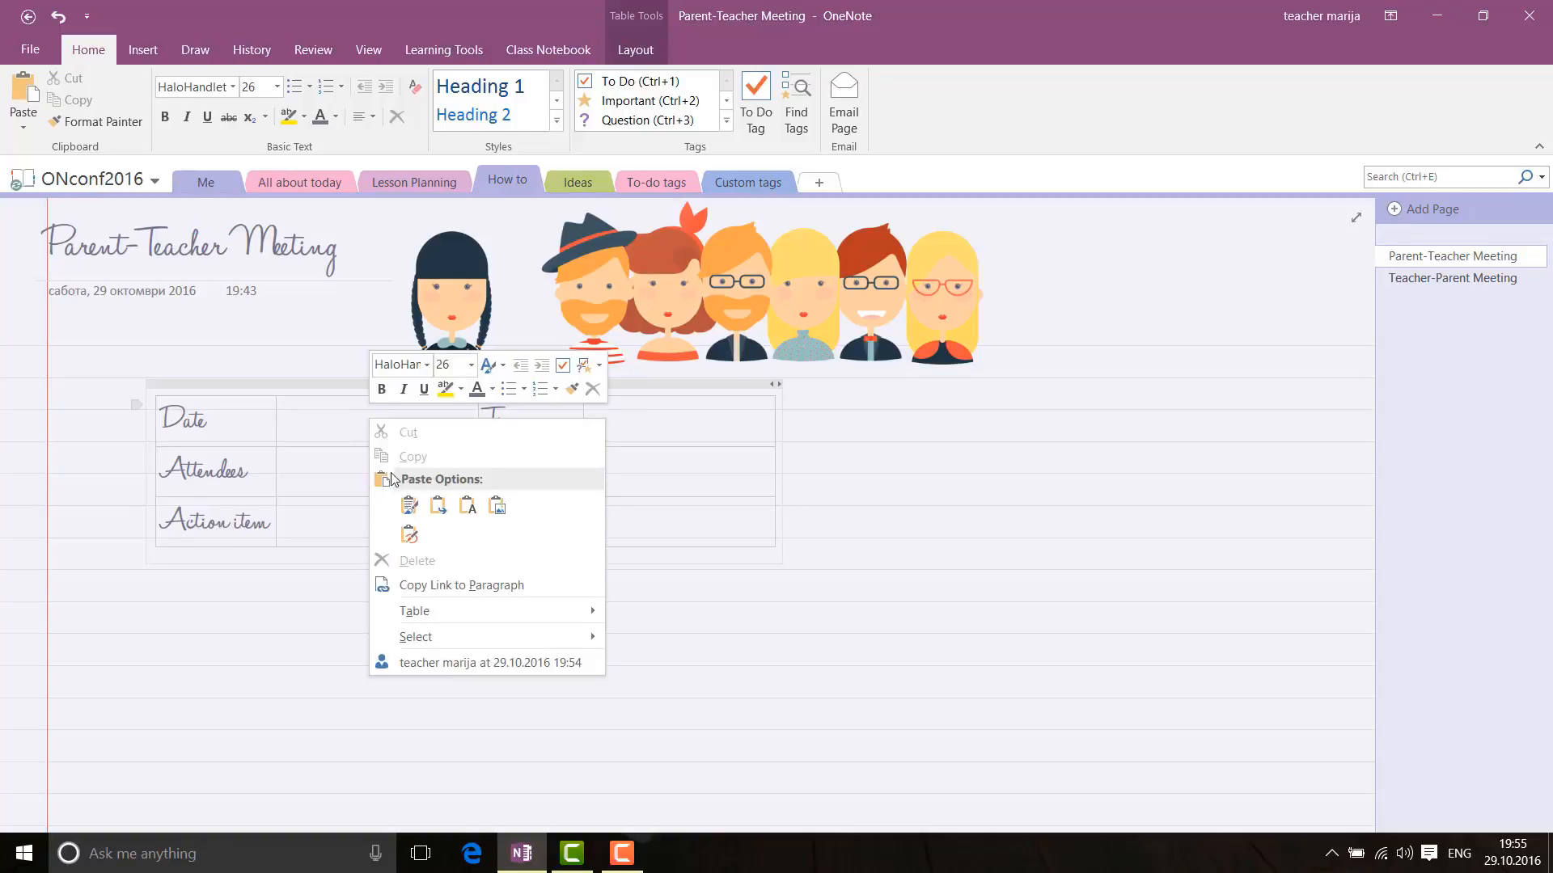
mouse_move(443, 608)
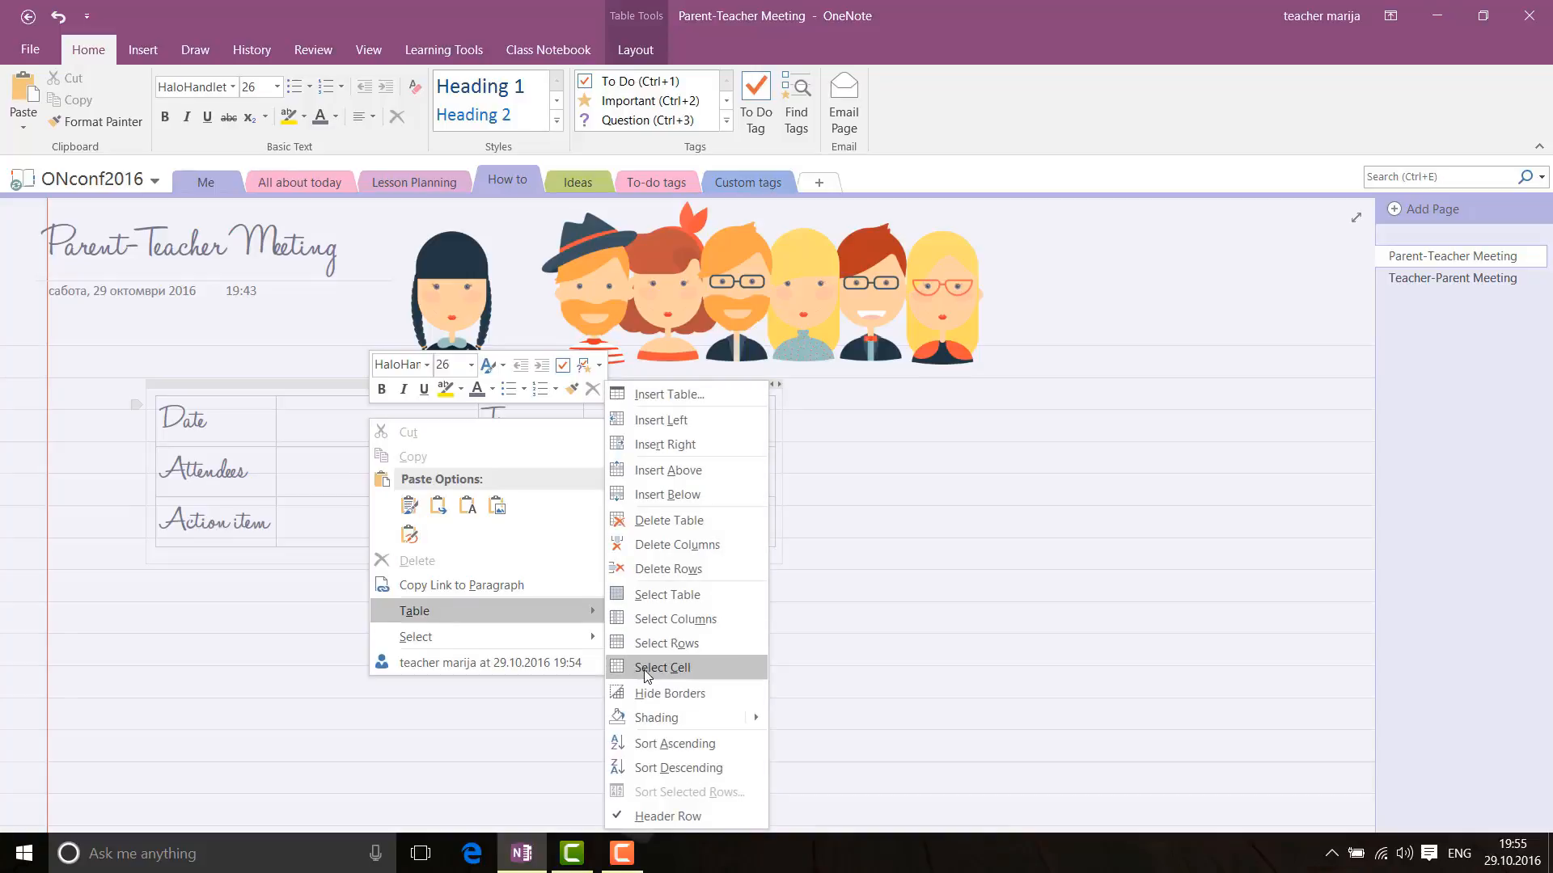
left_click(646, 697)
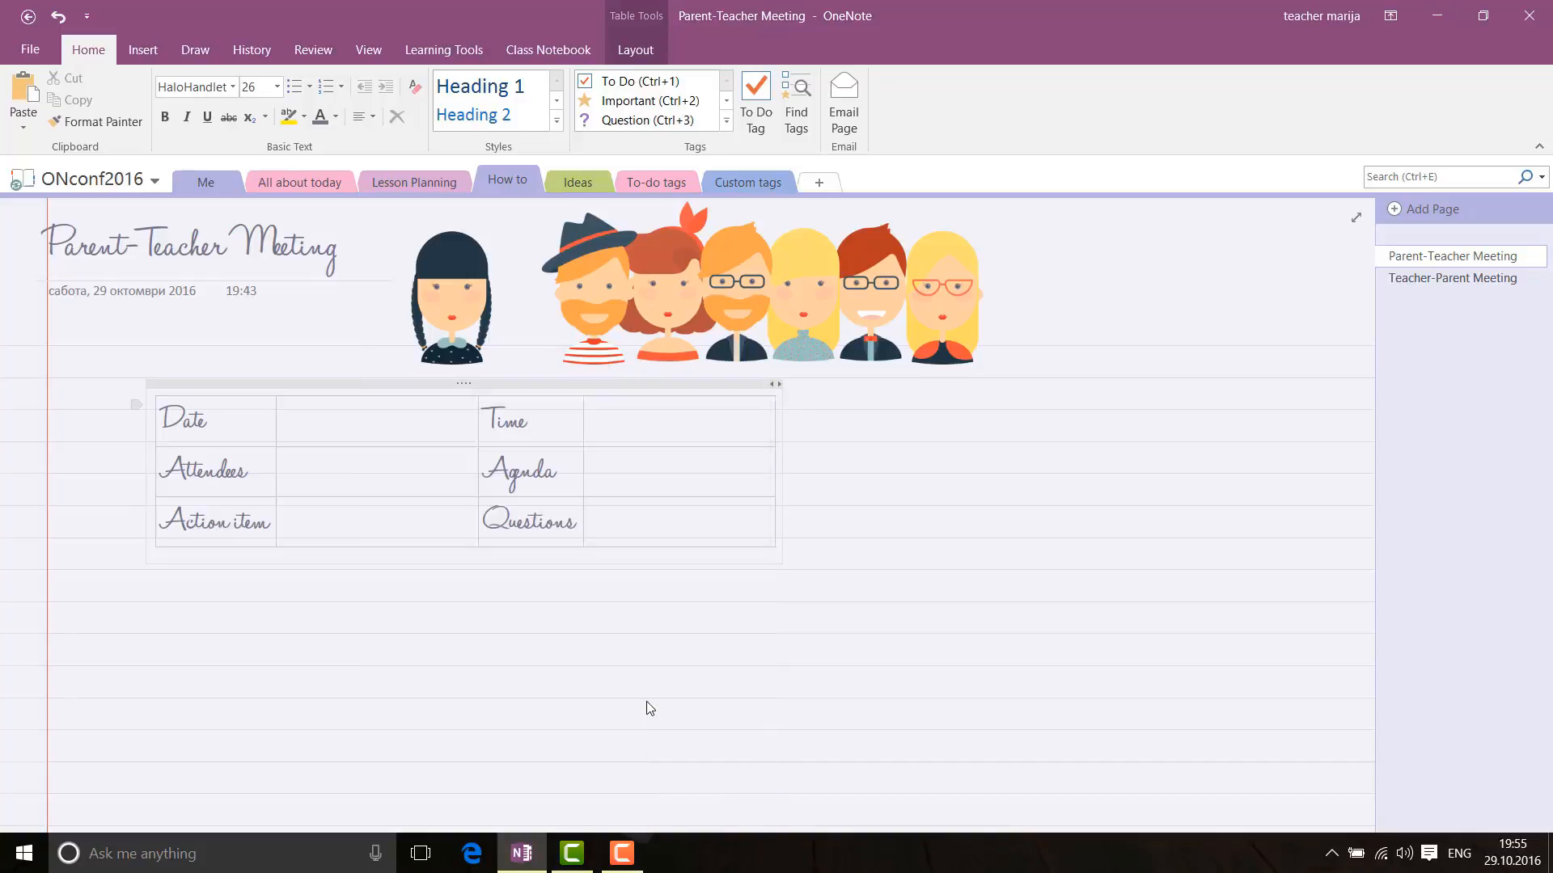
left_click(821, 688)
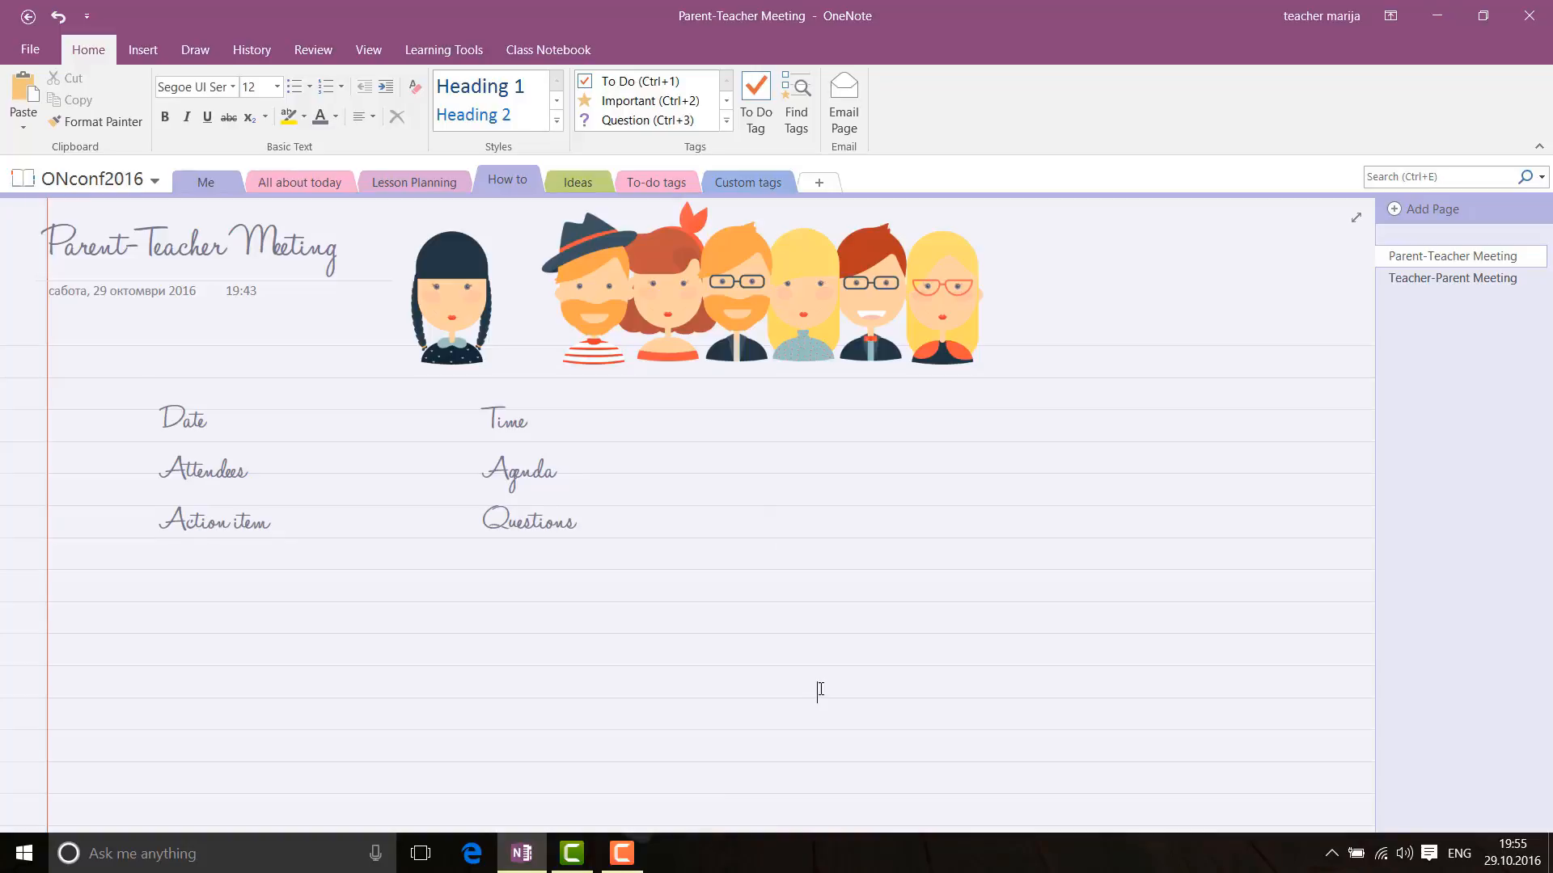
Step: Turn the borders of the Parent-Teacher Meeting table back on
right_click(260, 431)
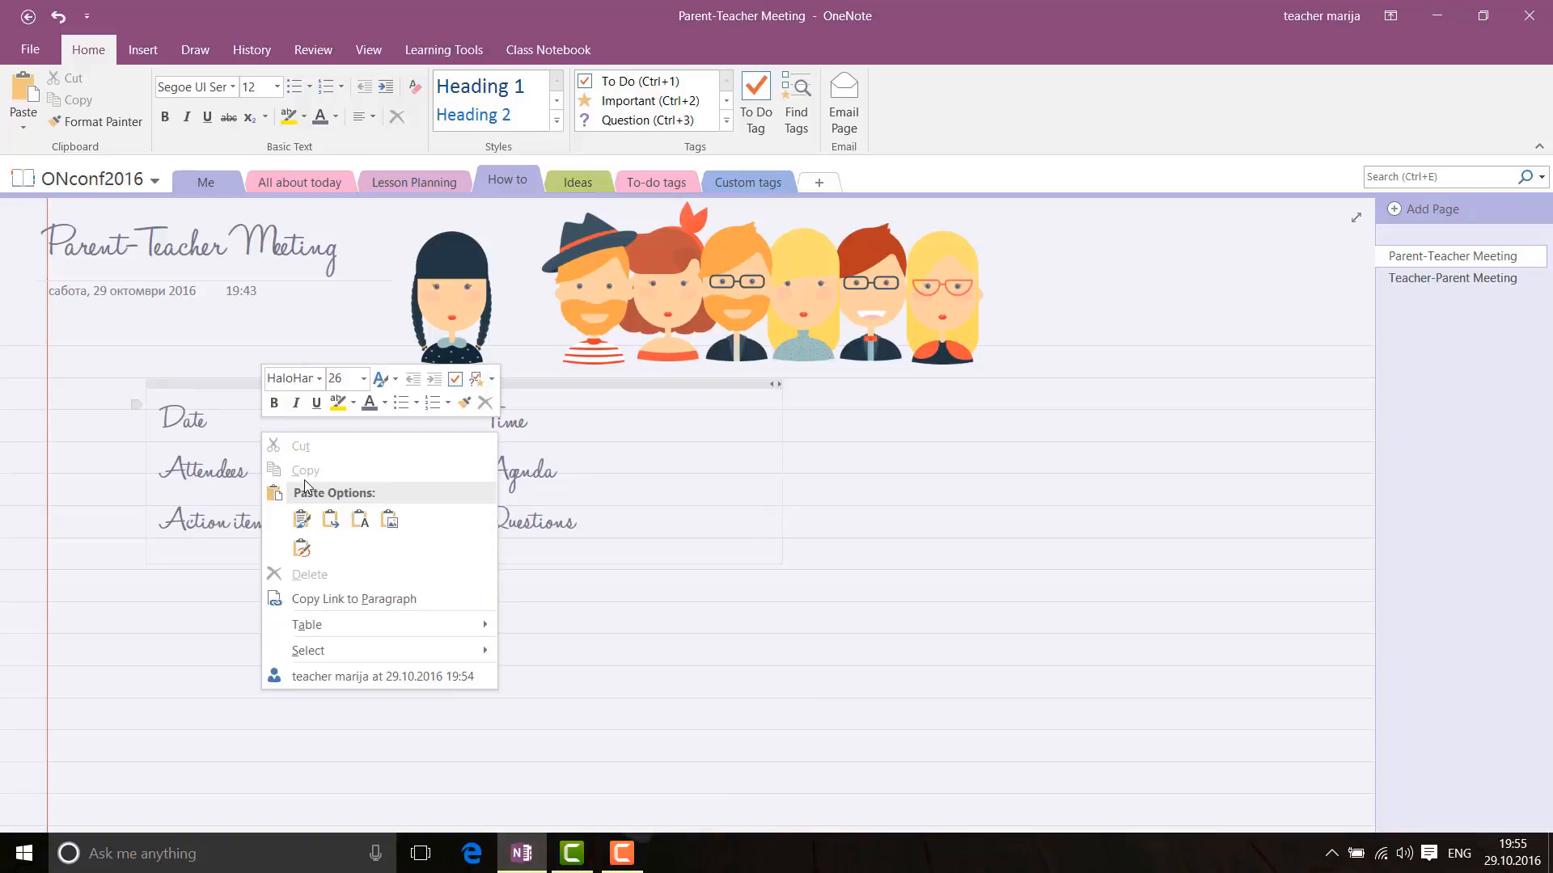
mouse_move(361, 635)
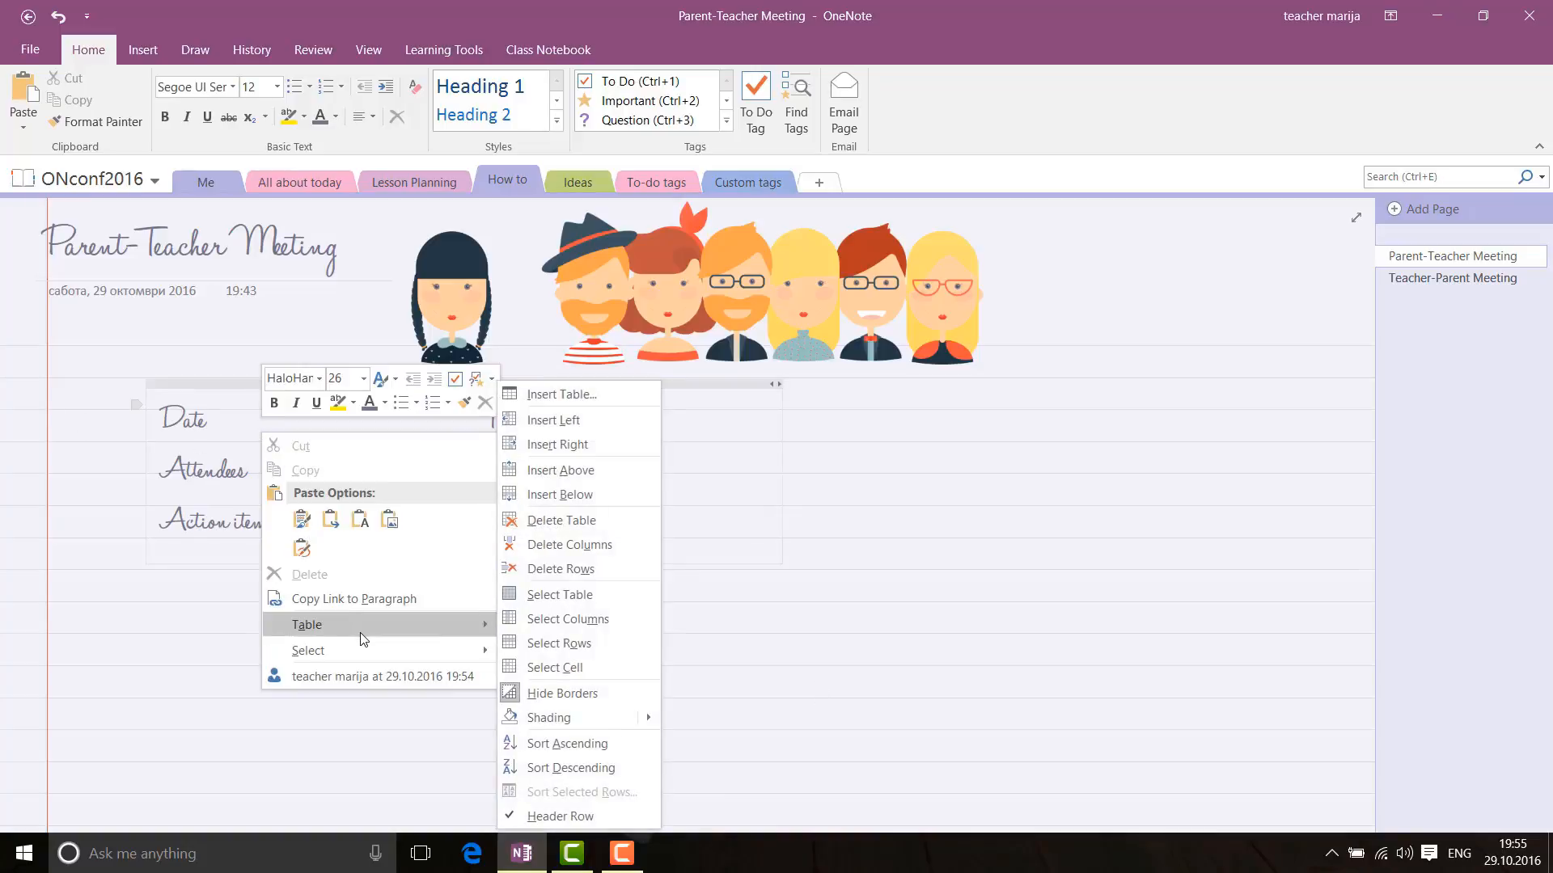
left_click(552, 693)
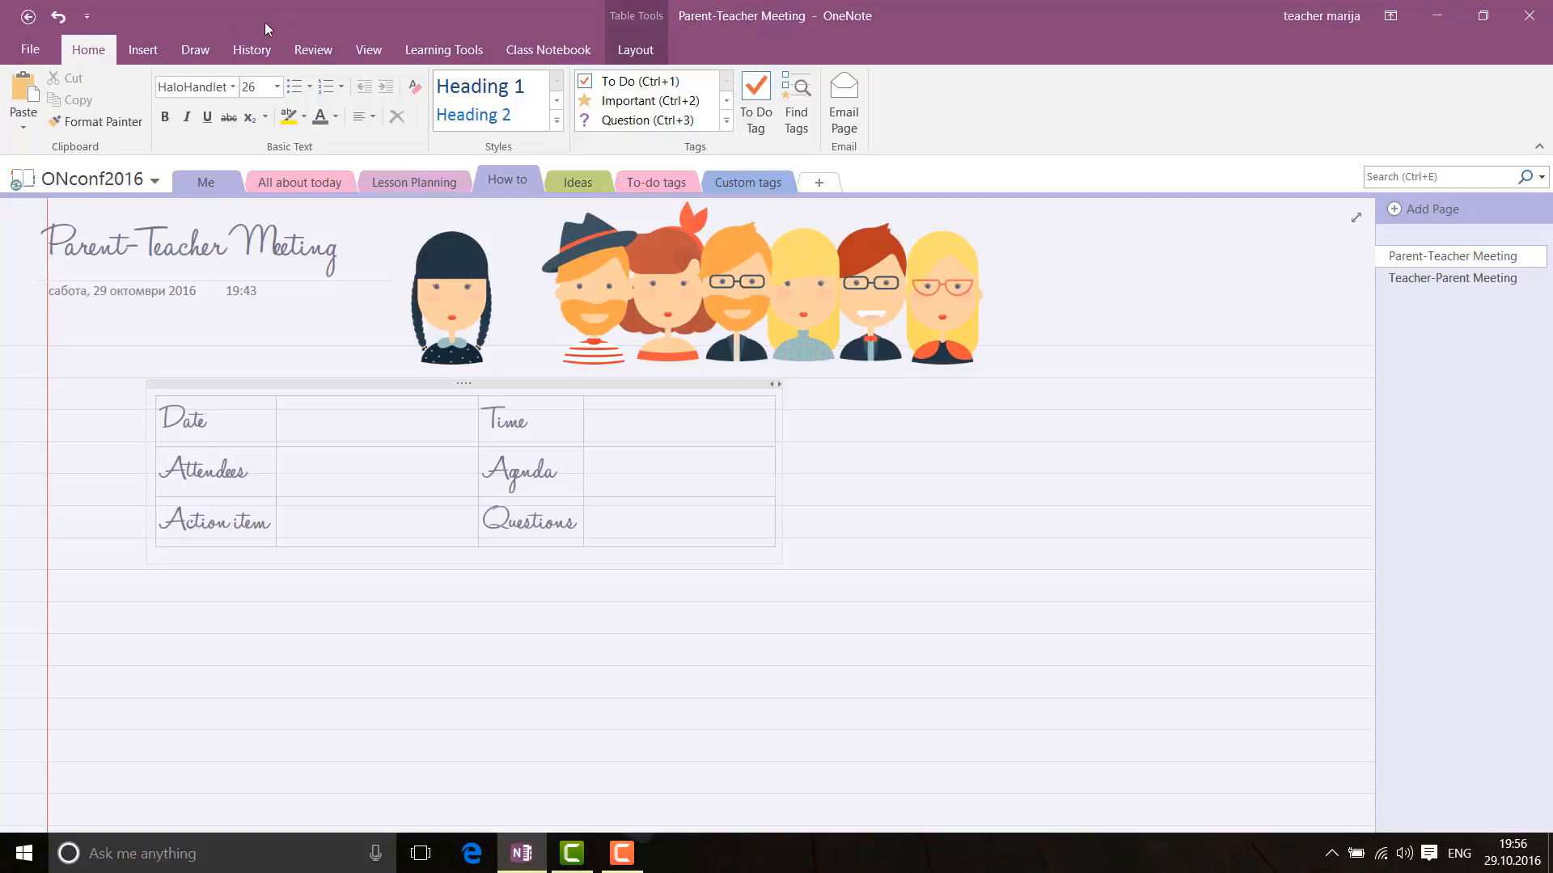
Step: Save the current page as a page template named "PT meeting"
left_click(144, 50)
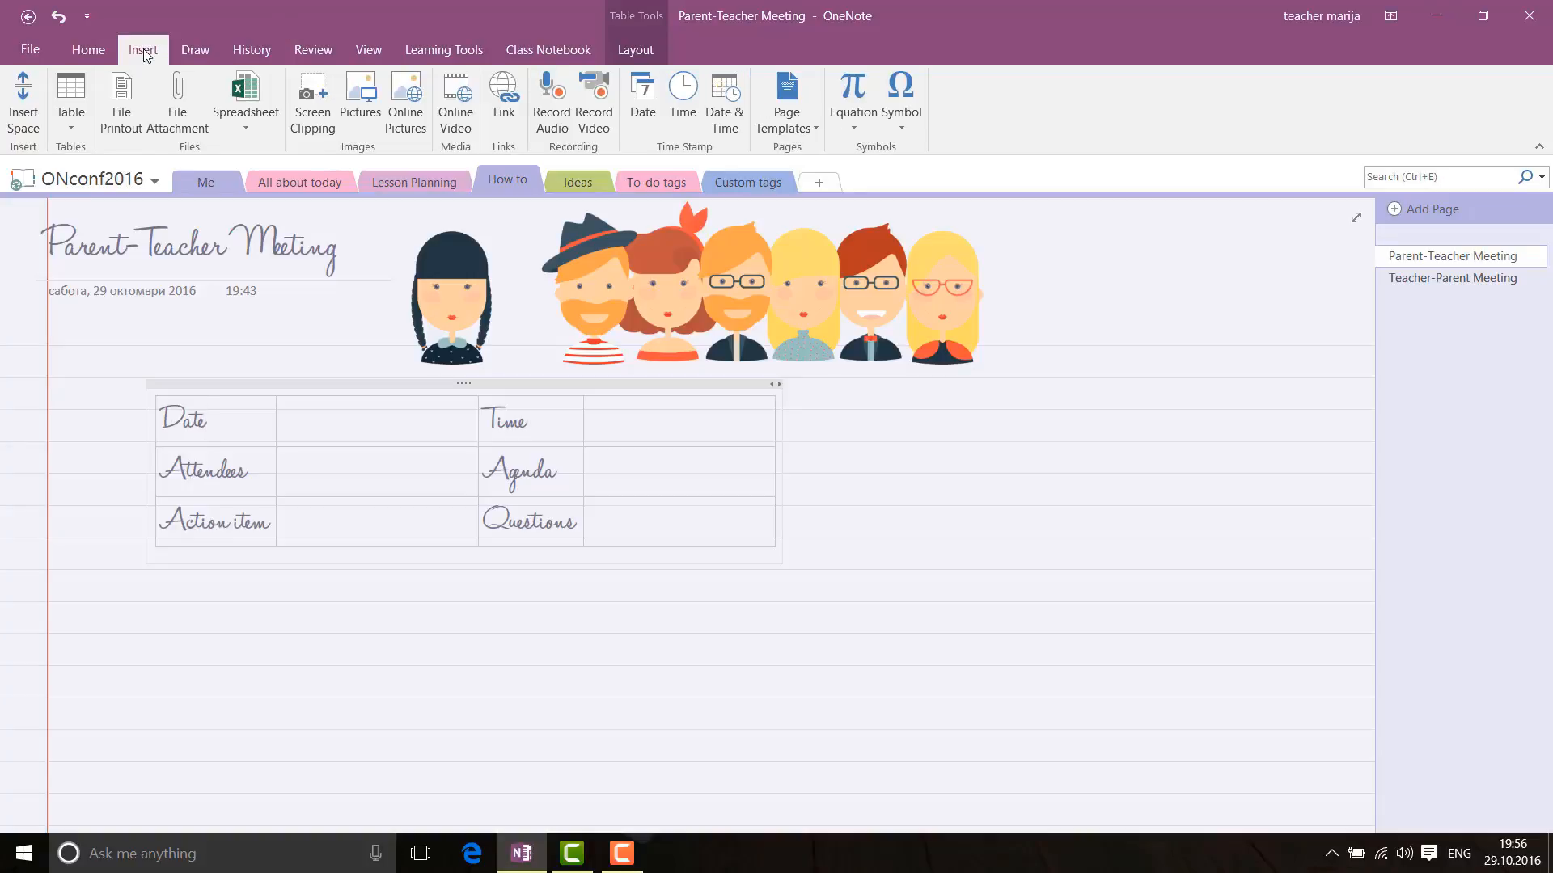
left_click(778, 93)
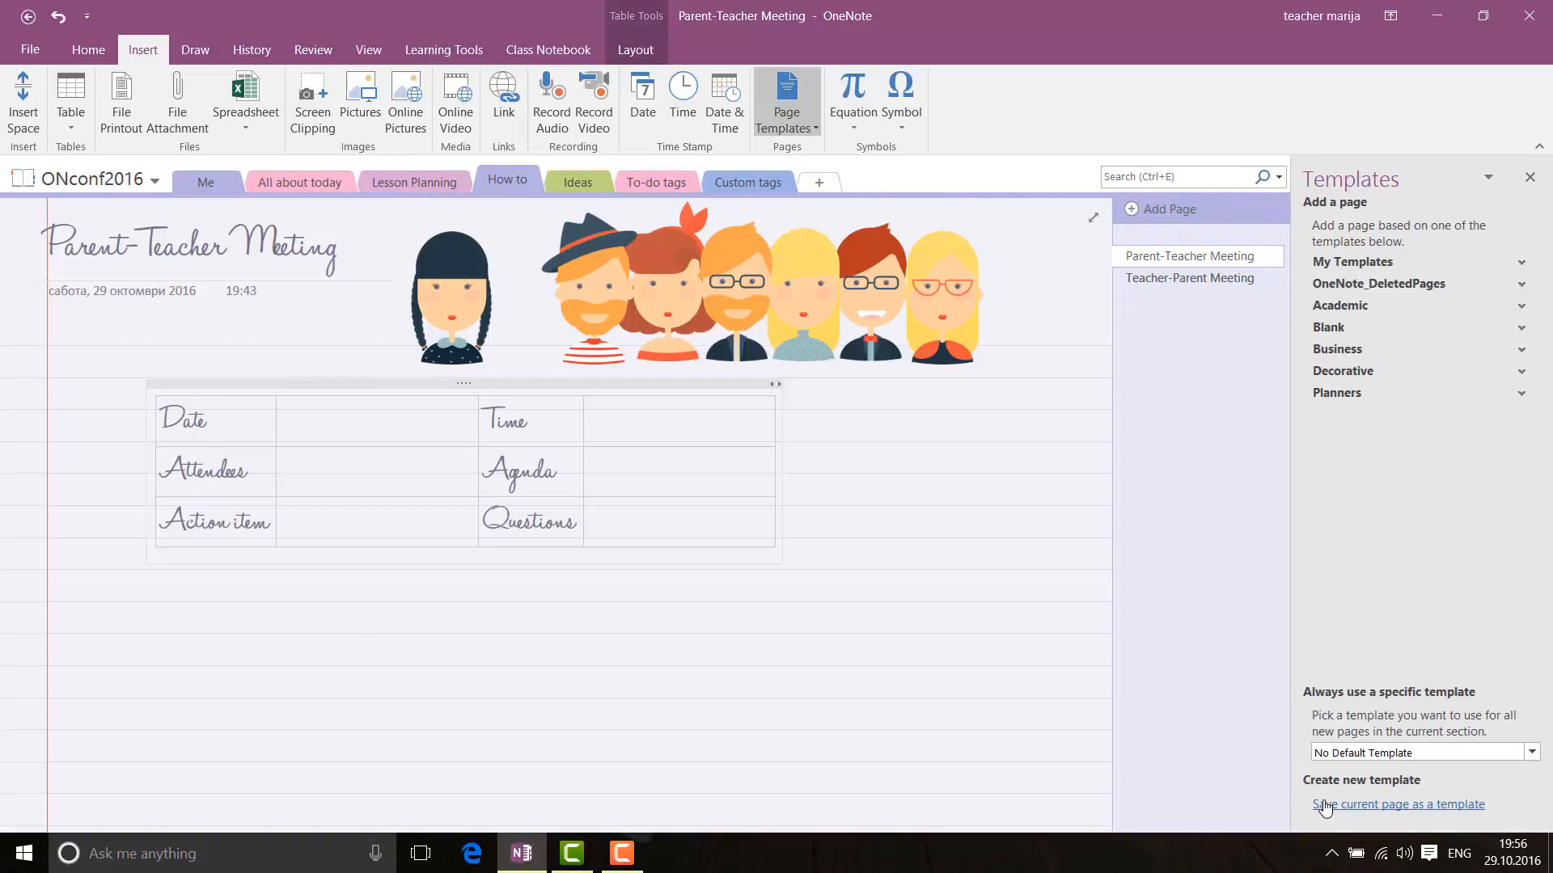
left_click(1372, 805)
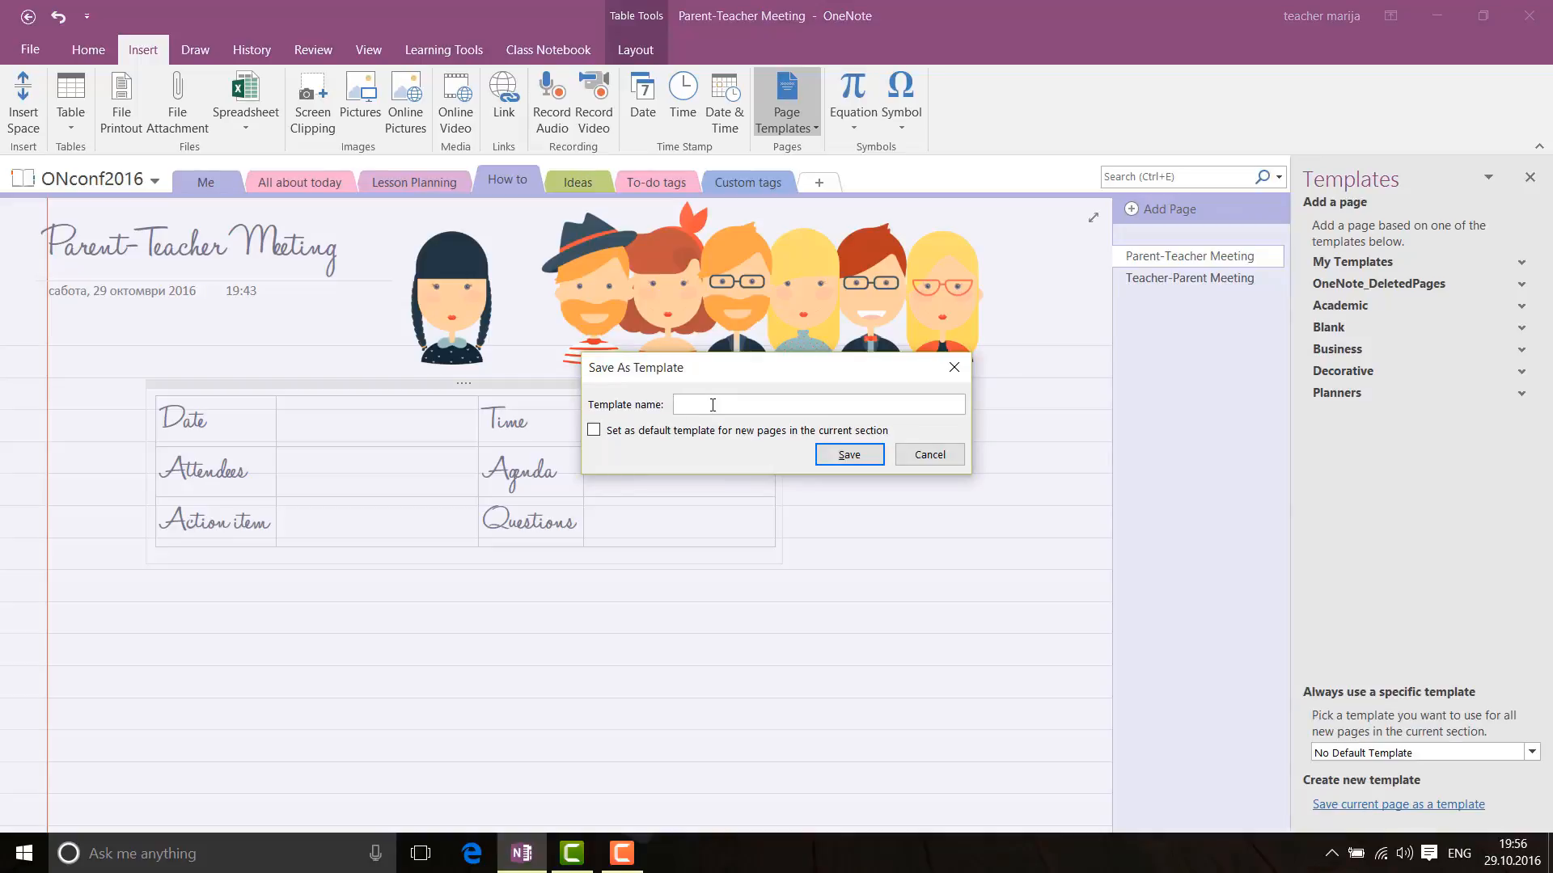
type("Pt")
key("BackSpace")
type("T meeting")
left_click(848, 455)
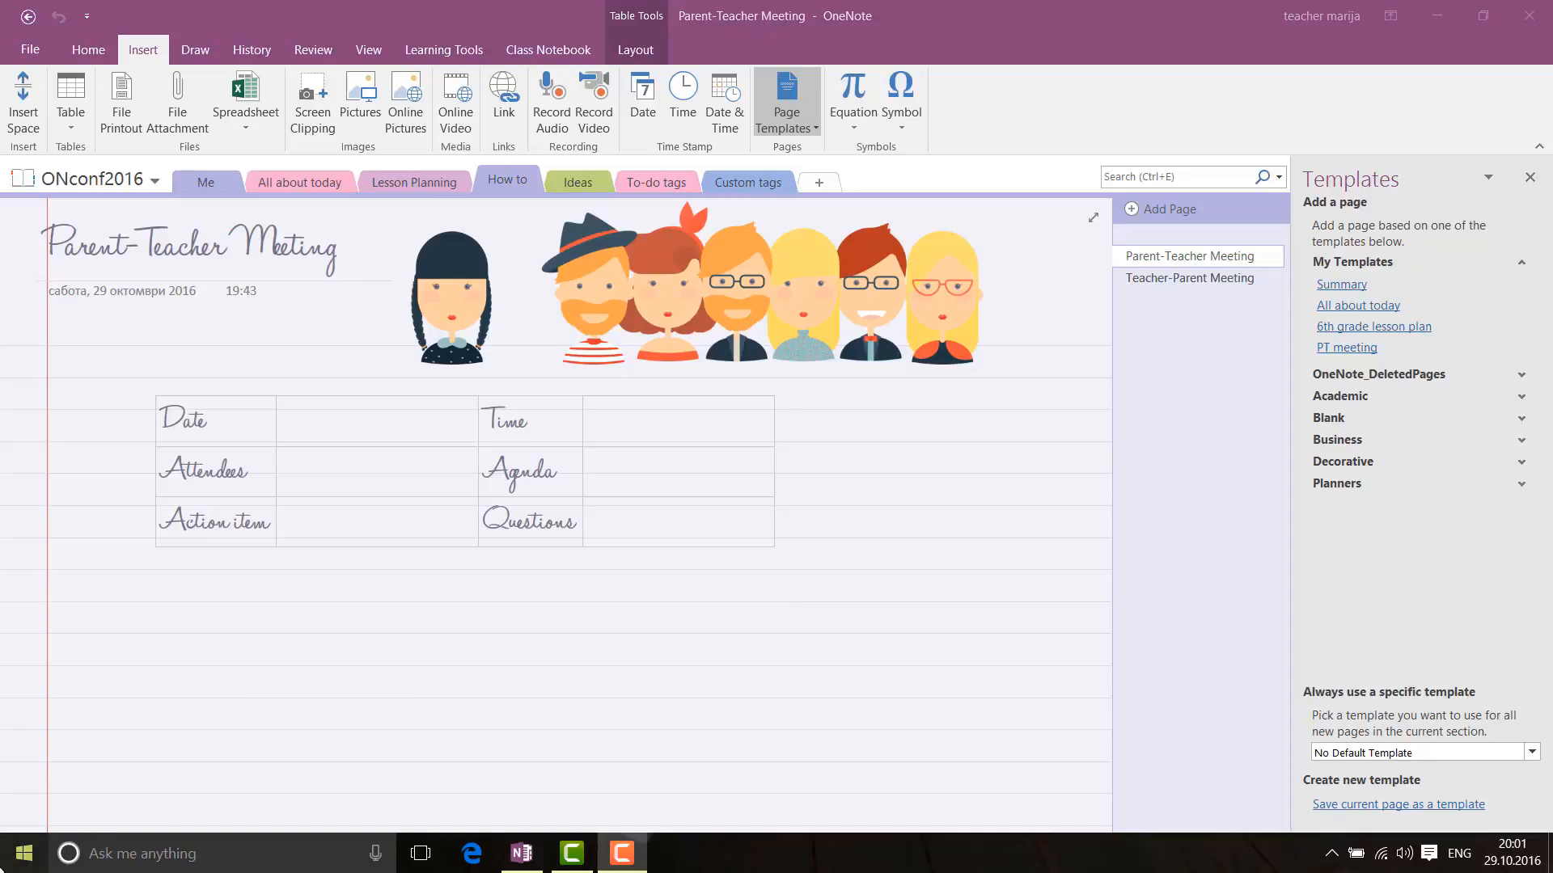
Step: Switch to File Explorer and open the Users folder on drive C:, checking the hidden items view option on the way
left_click(23, 853)
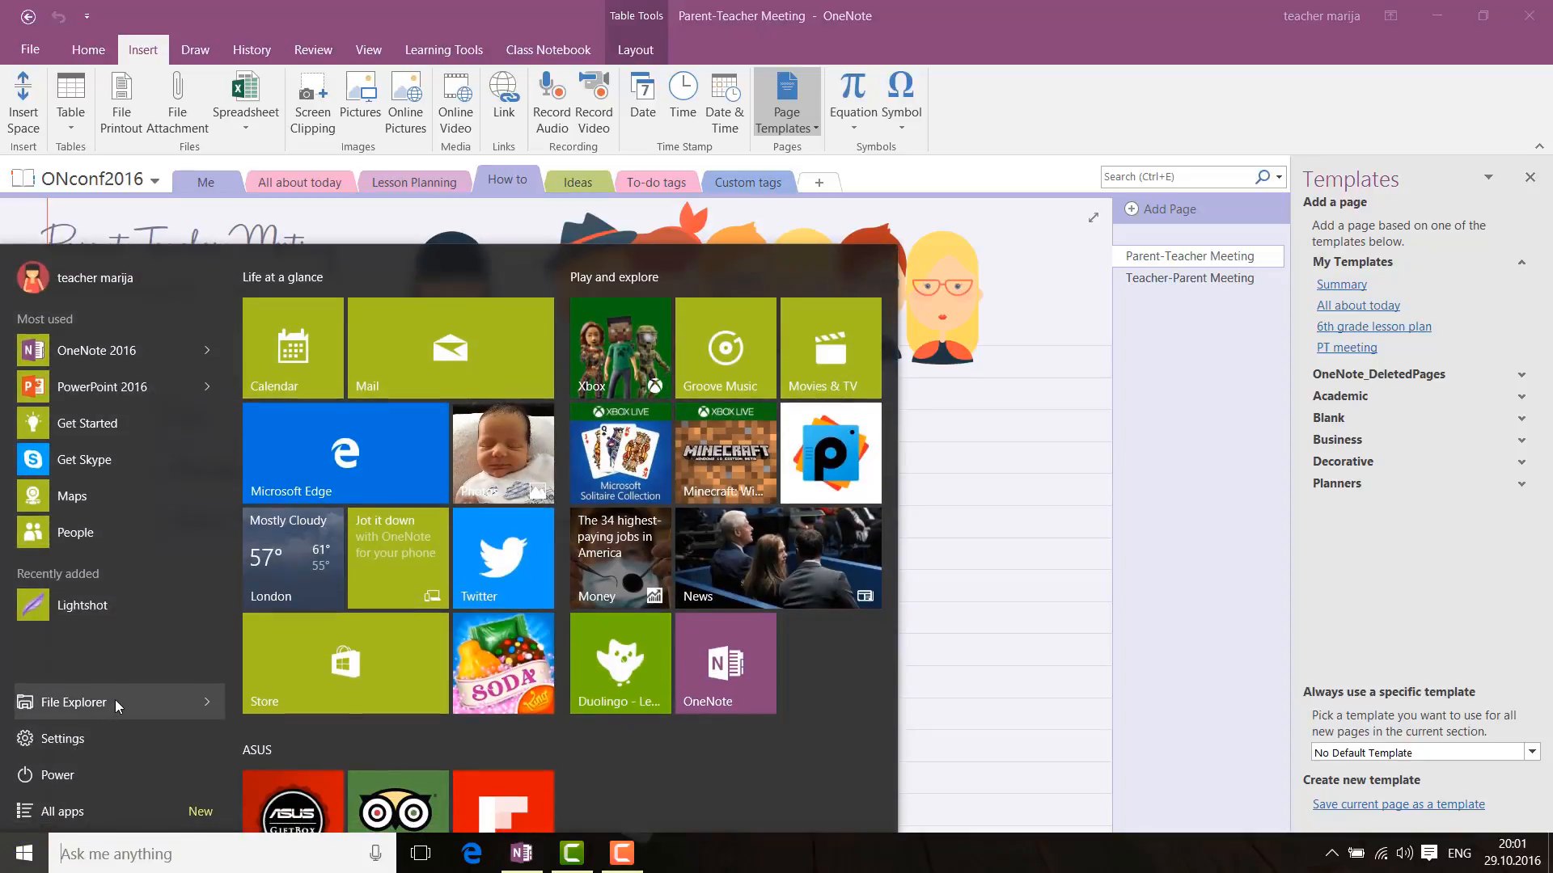
left_click(115, 700)
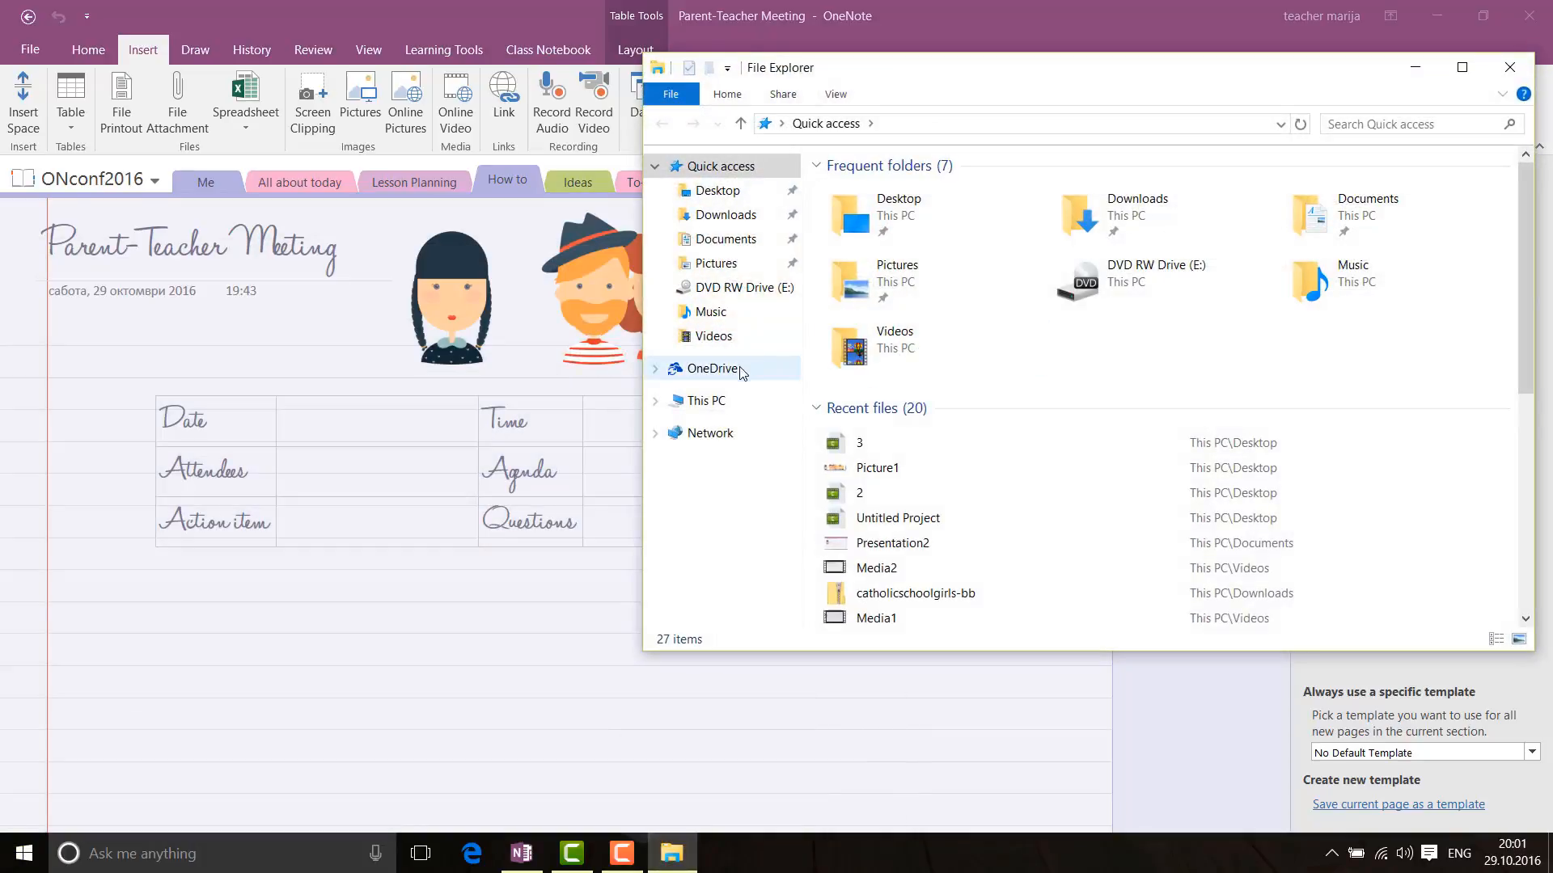
left_click(706, 402)
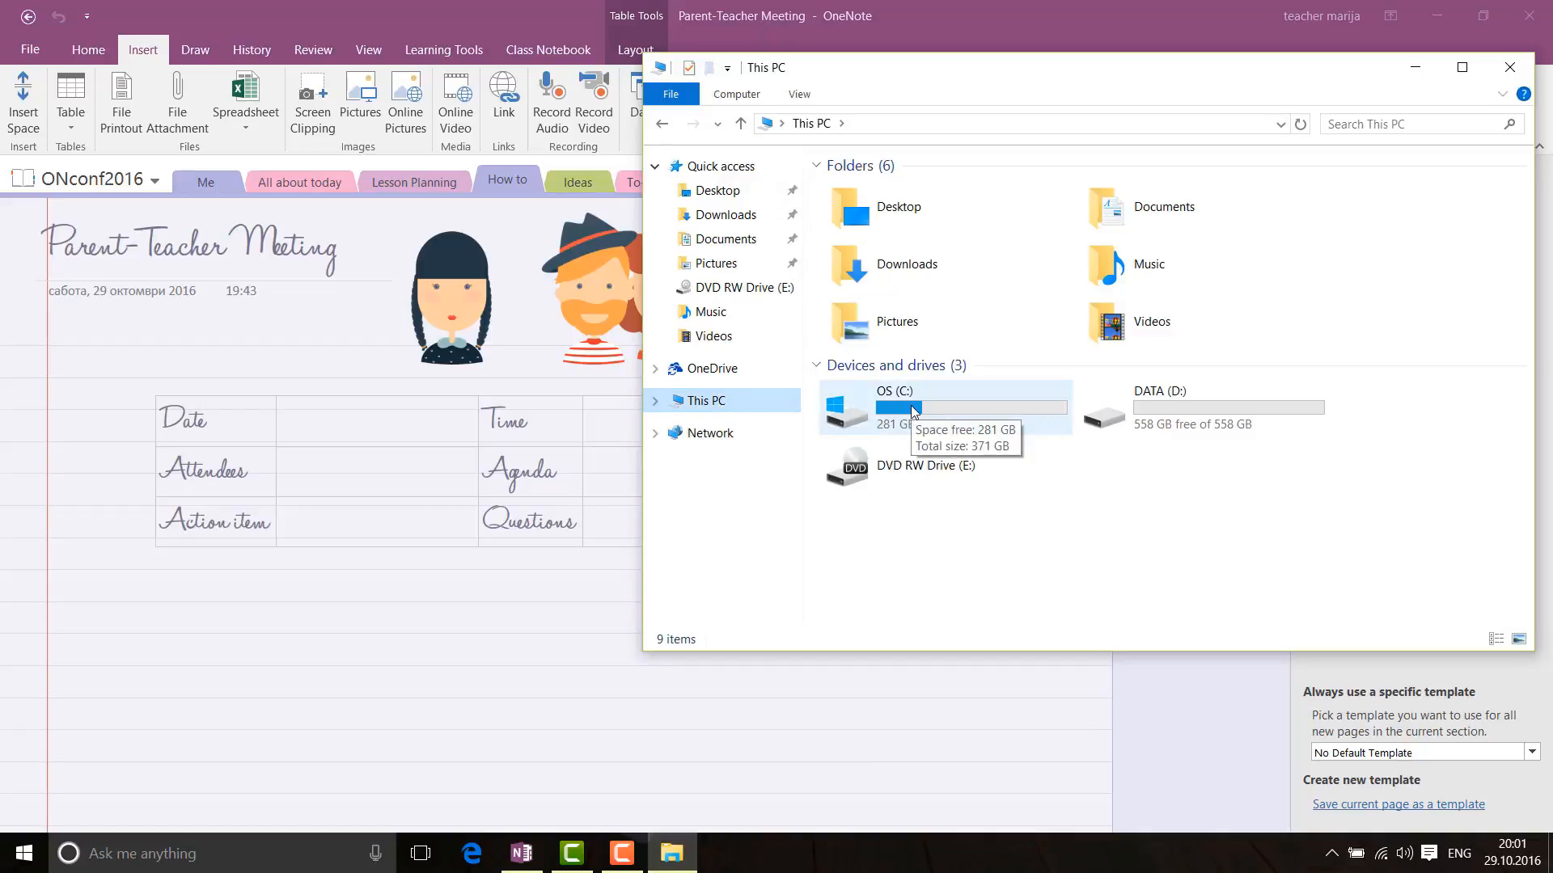
double_click(914, 411)
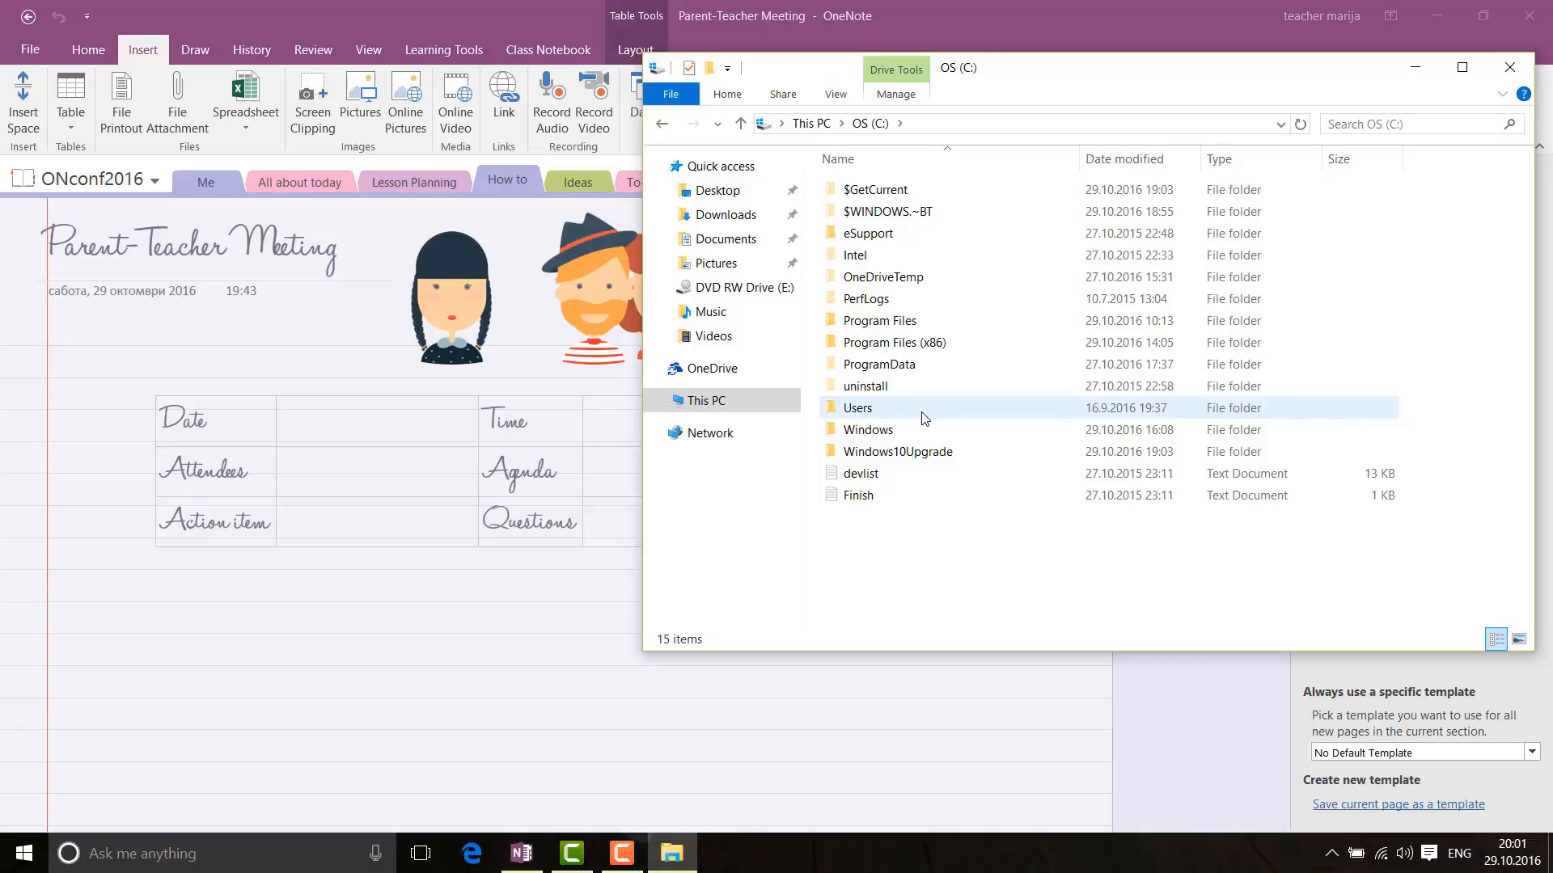
left_click(836, 95)
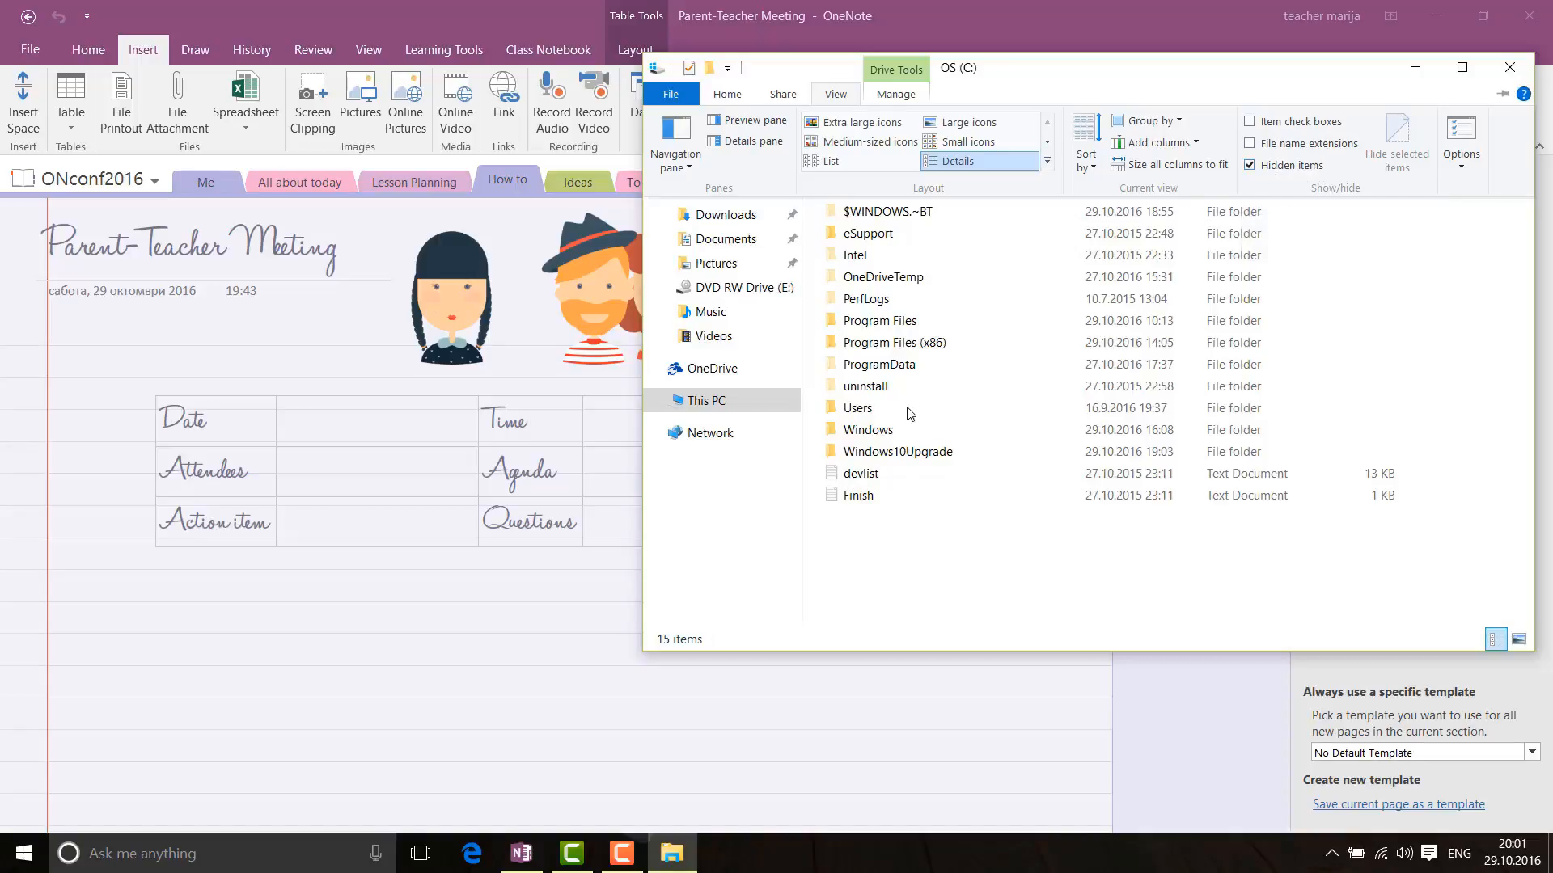
left_click(875, 415)
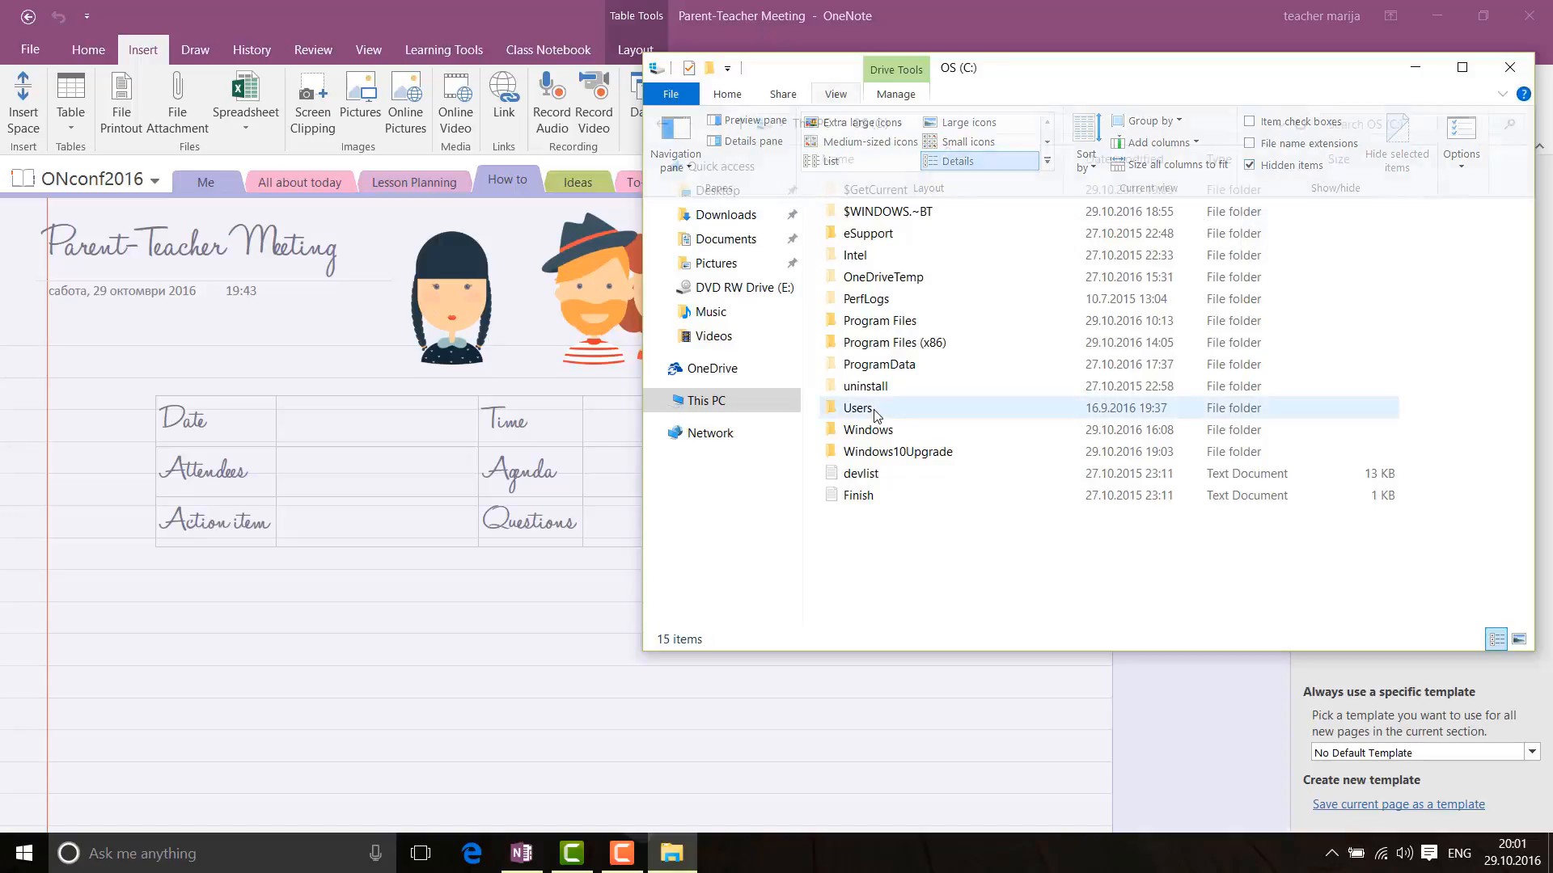
double_click(874, 412)
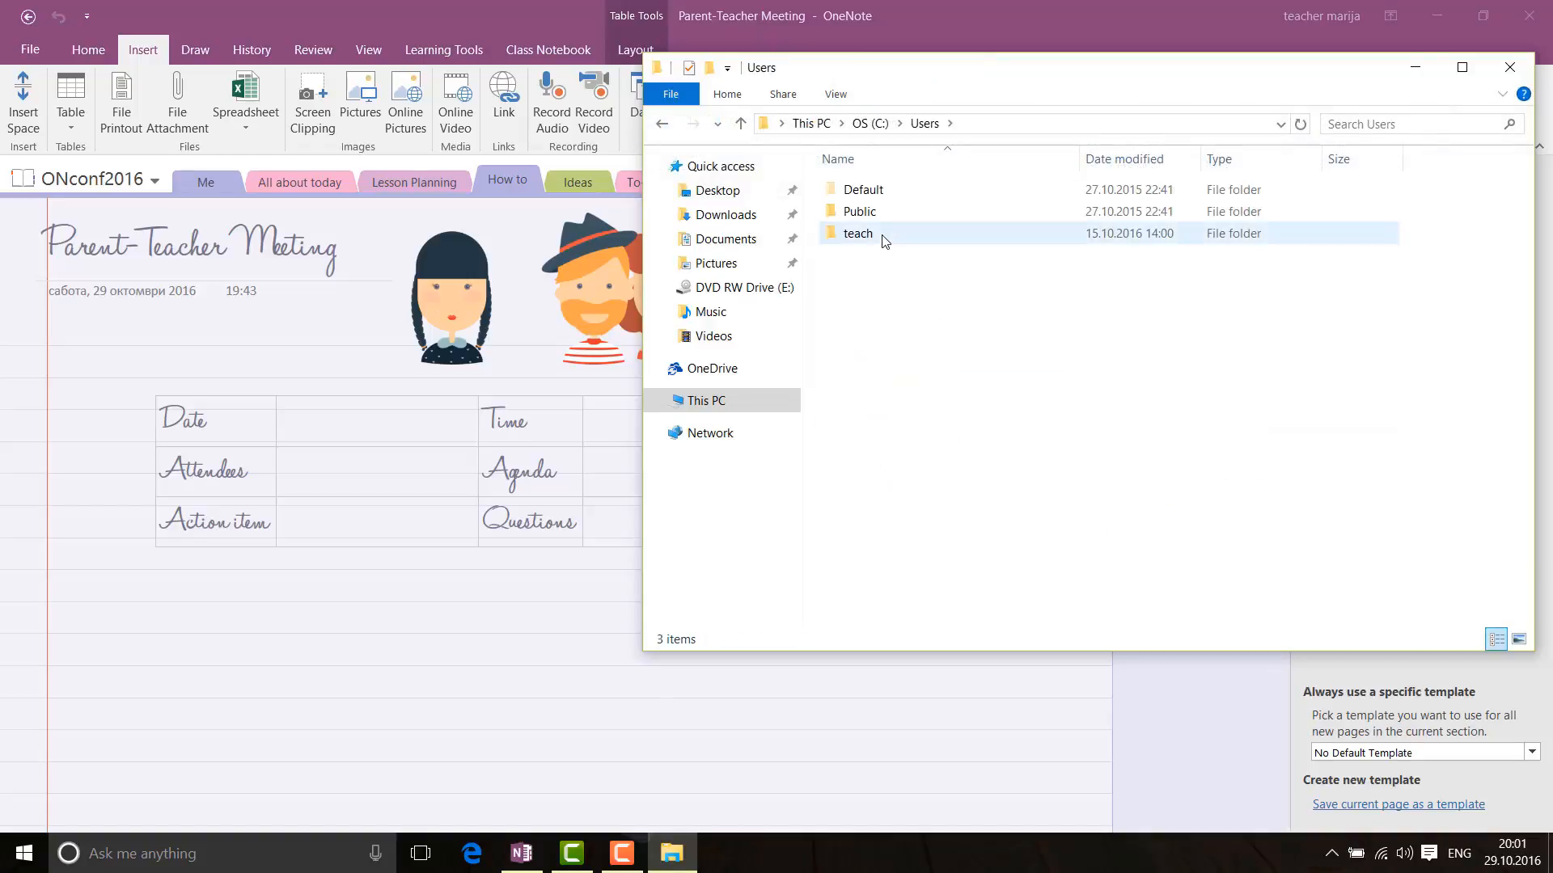
Step: Go to the AppData\Roaming\Microsoft\Templates folder inside the teach profile folder
mouse_move(885, 241)
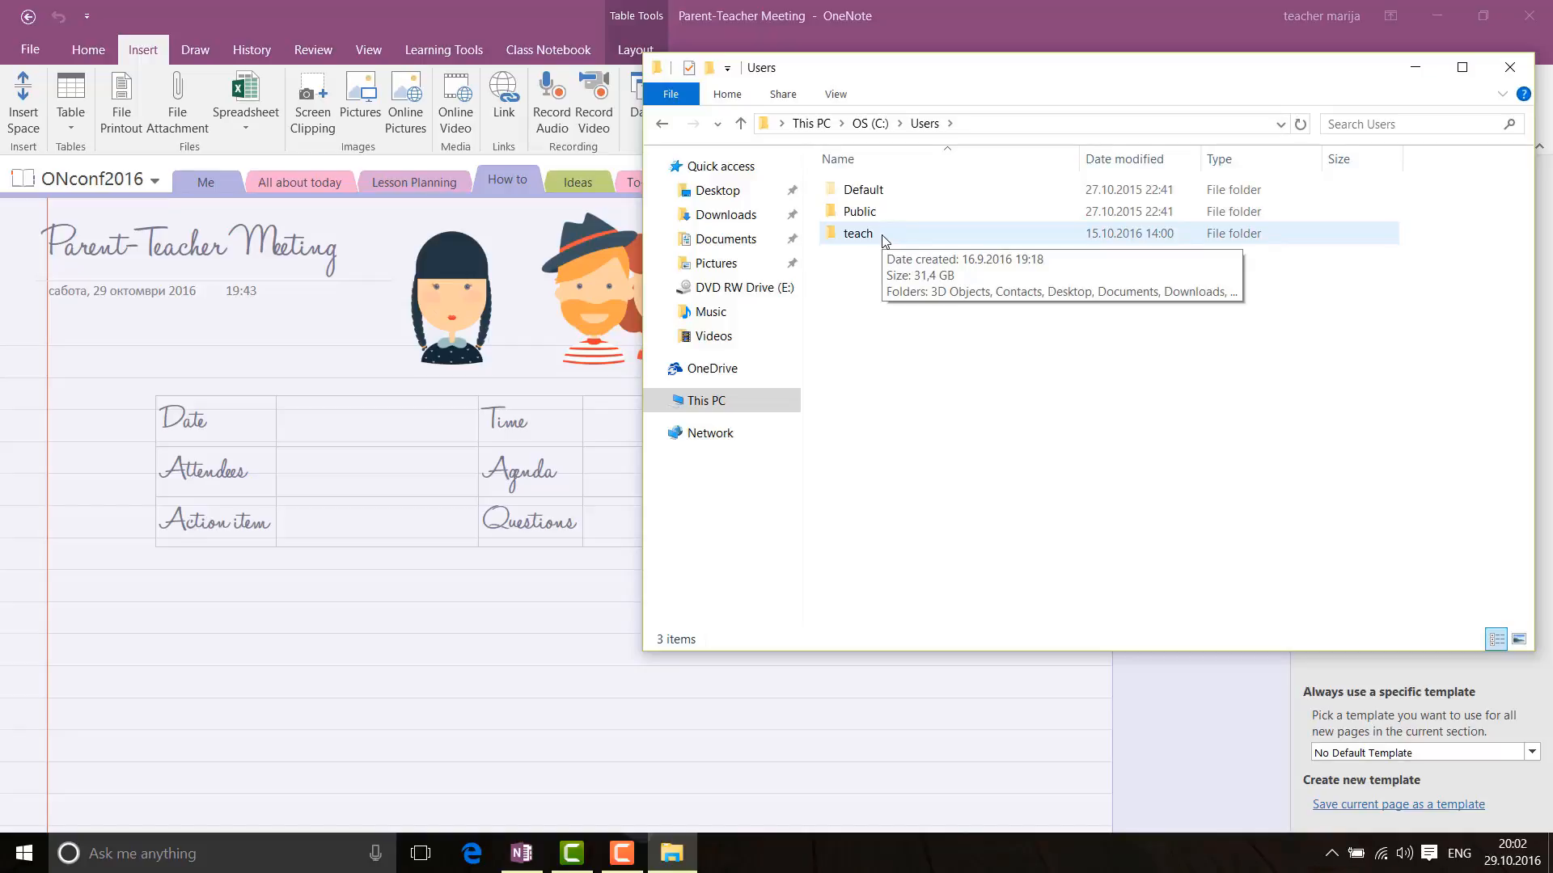
double_click(884, 240)
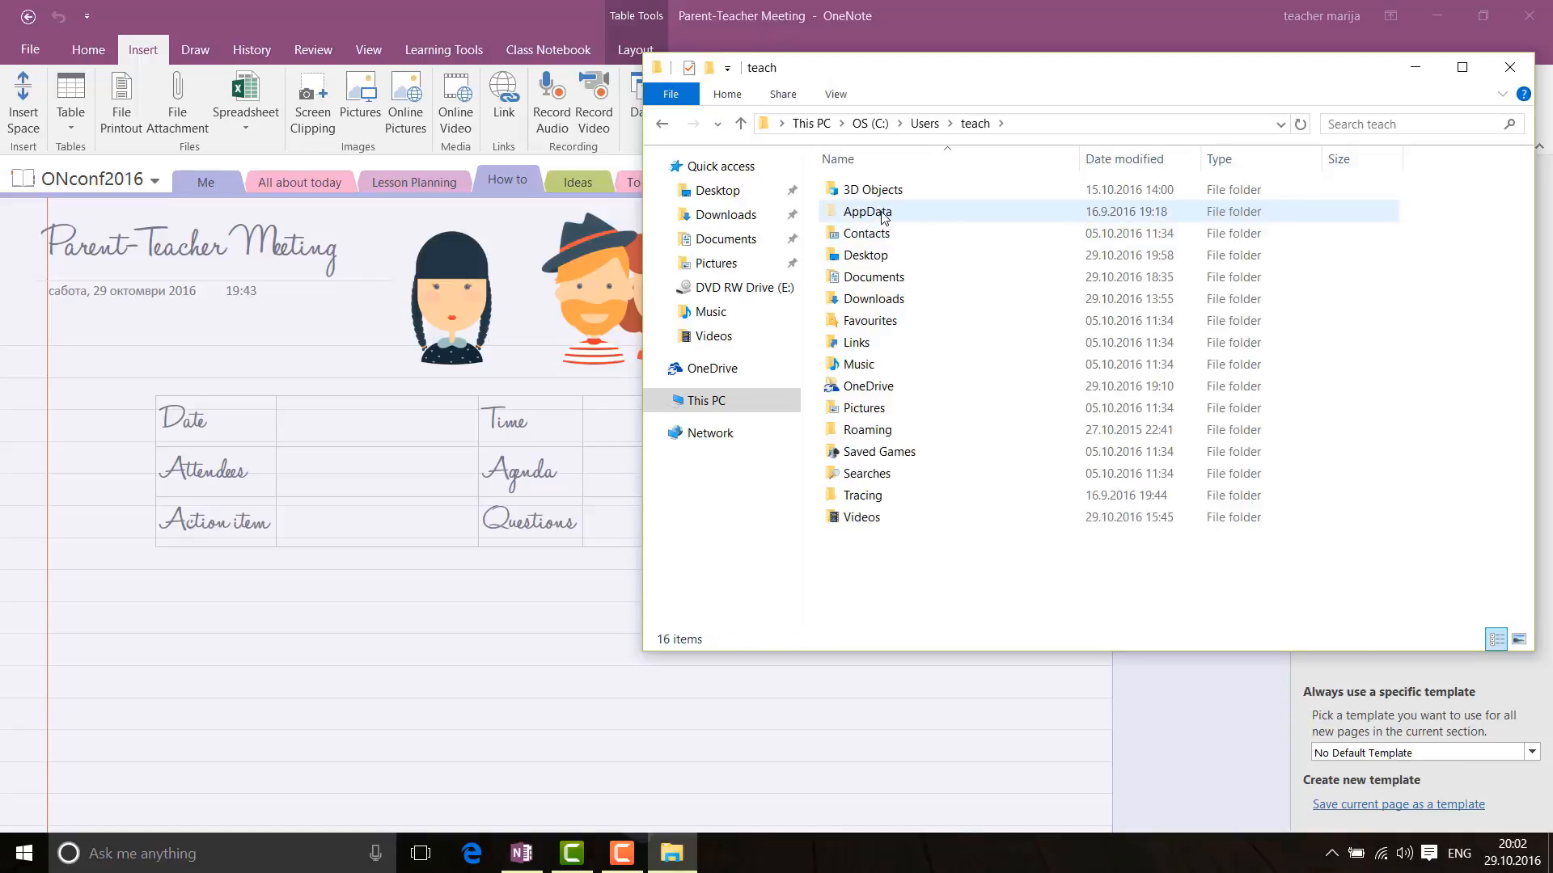
double_click(882, 212)
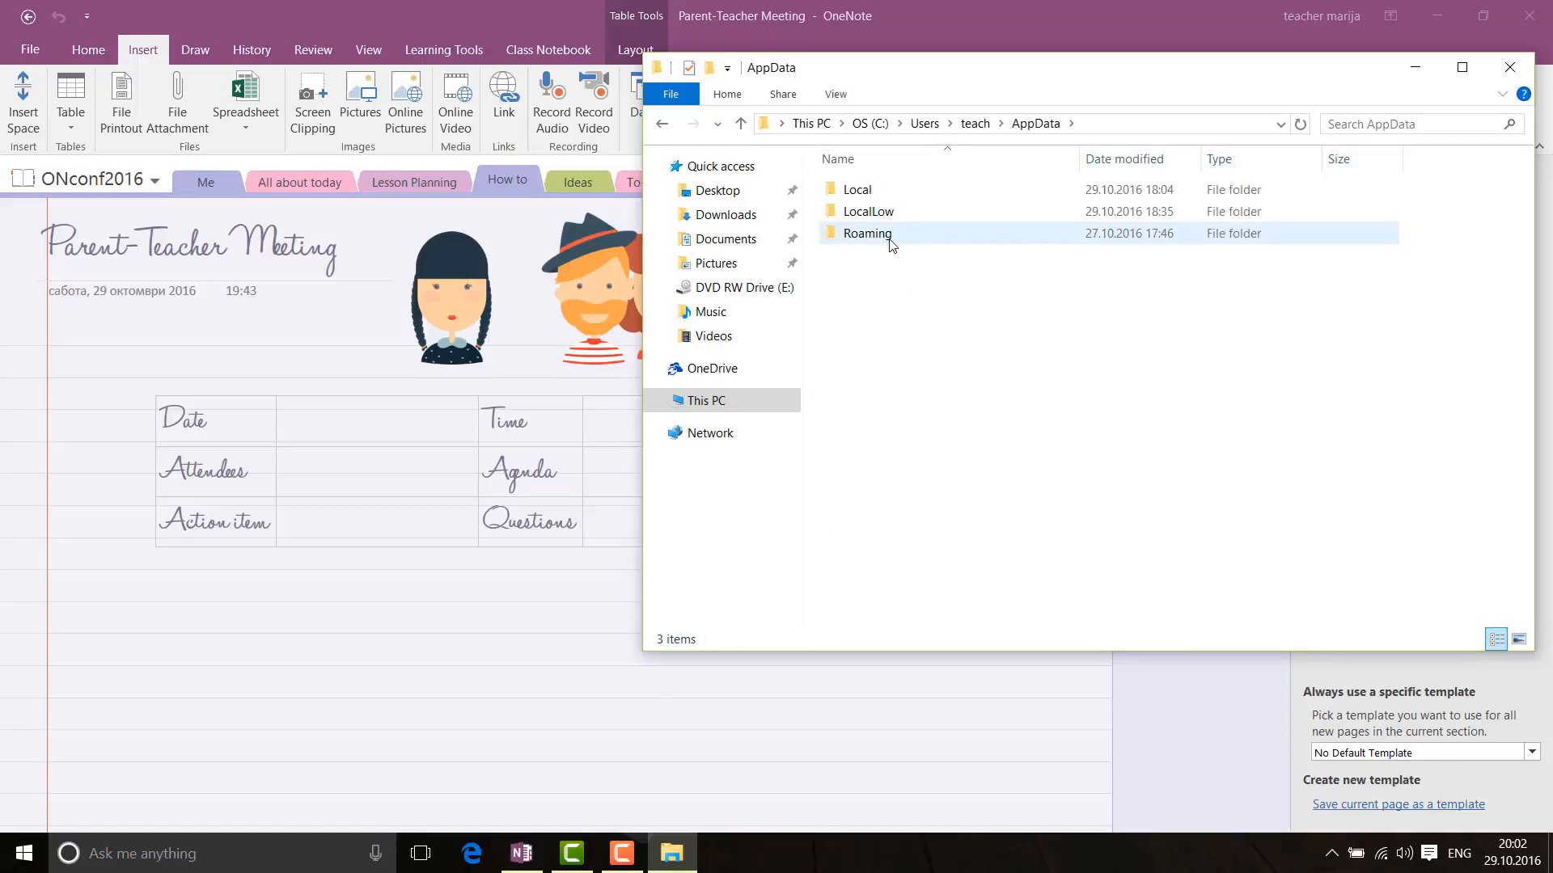
double_click(867, 234)
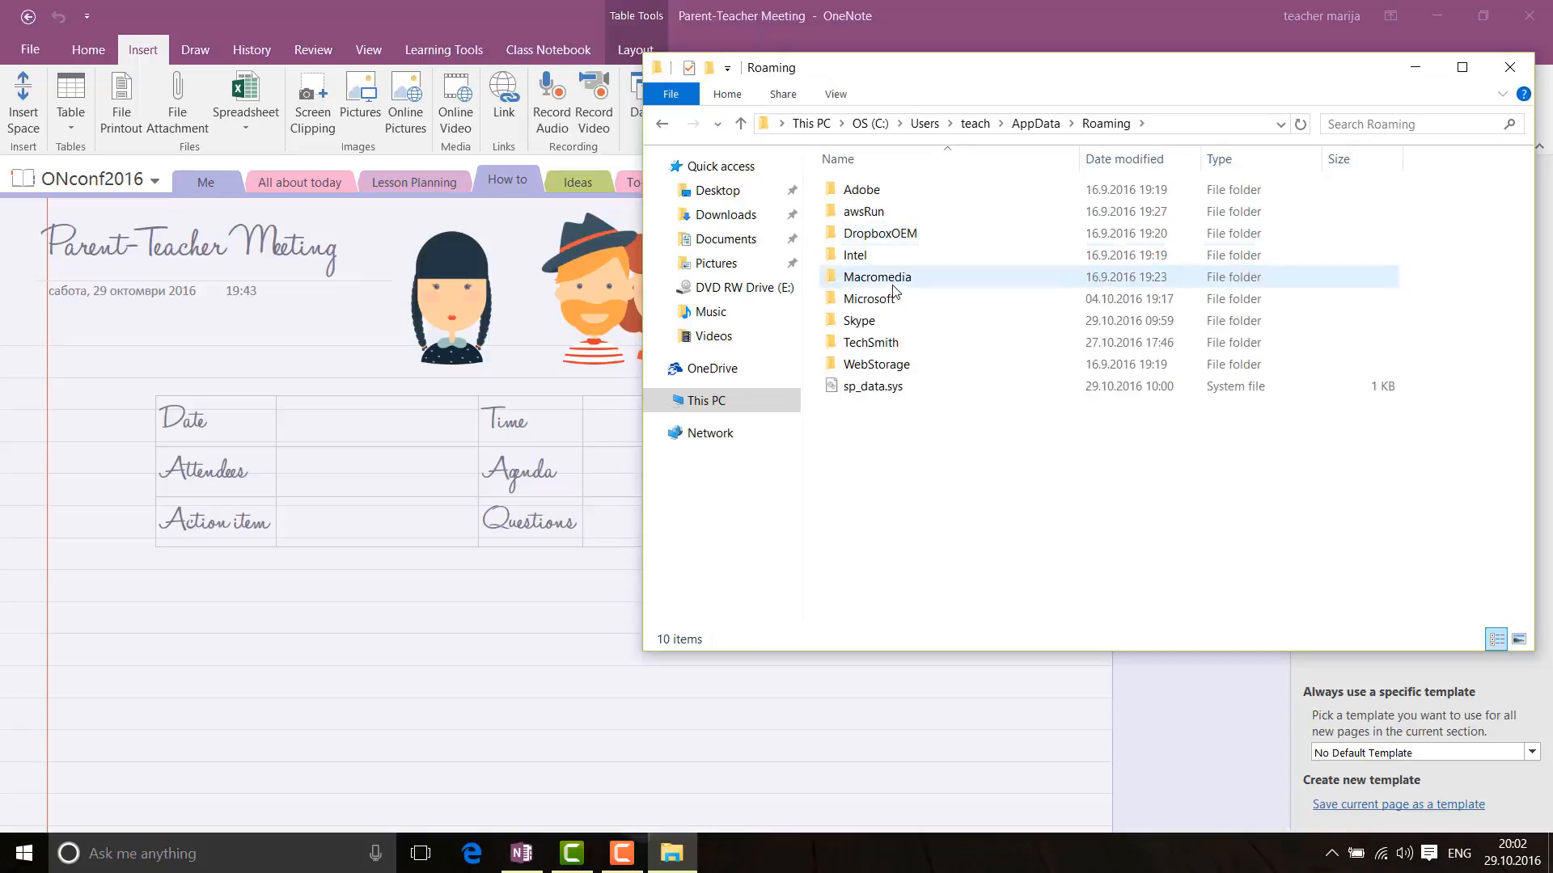
double_click(900, 301)
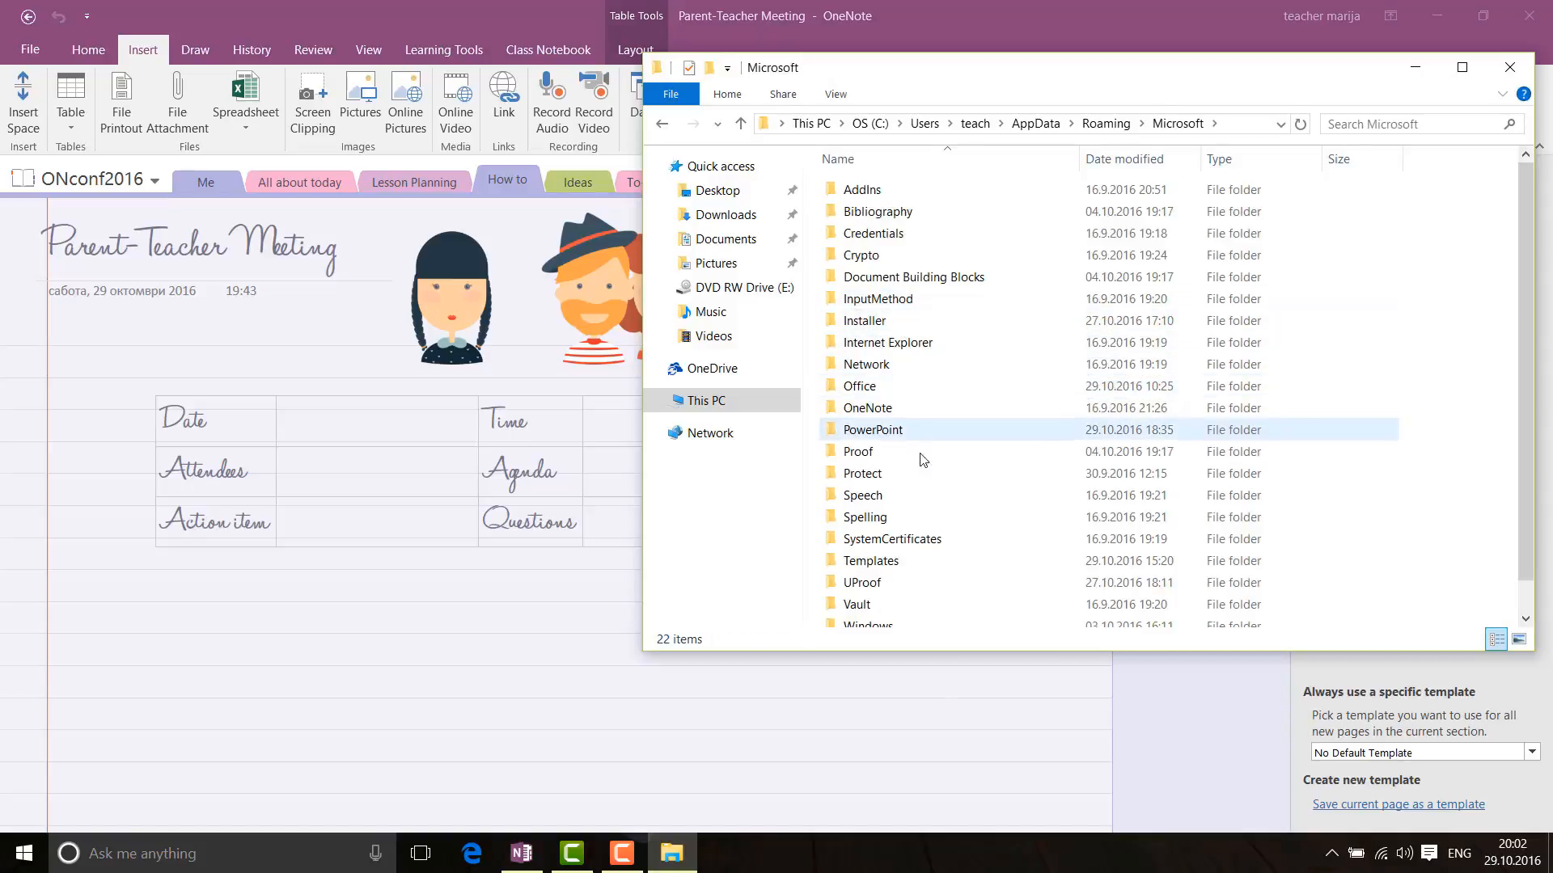
double_click(911, 566)
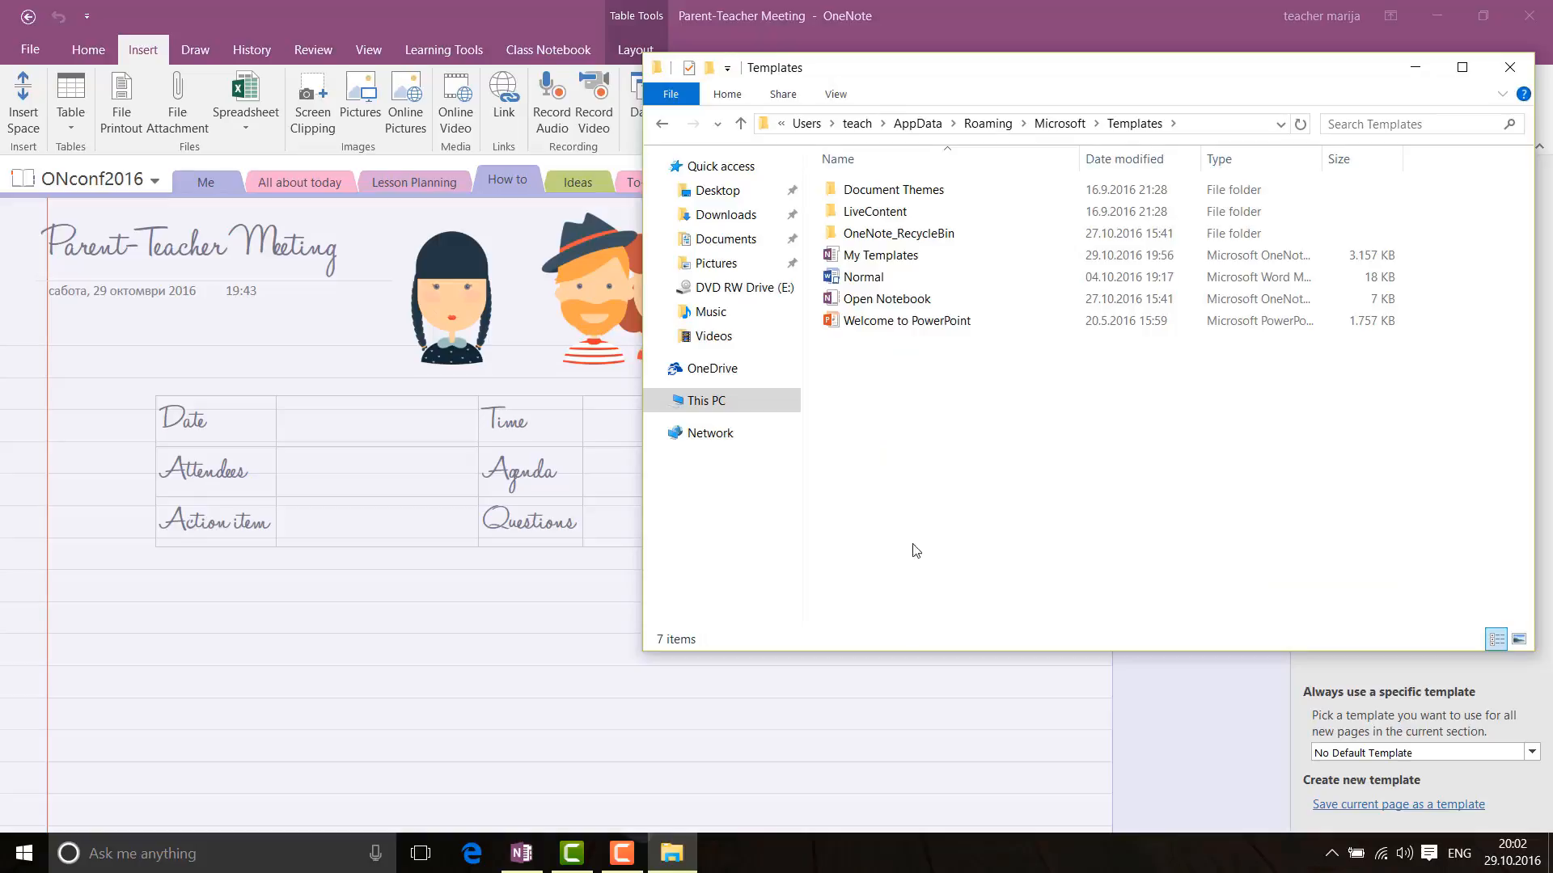
Step: Open the My Templates file in OneNote and view its All about today, Lesson Planning and Parent-Teacher Meeting pages
left_click(885, 257)
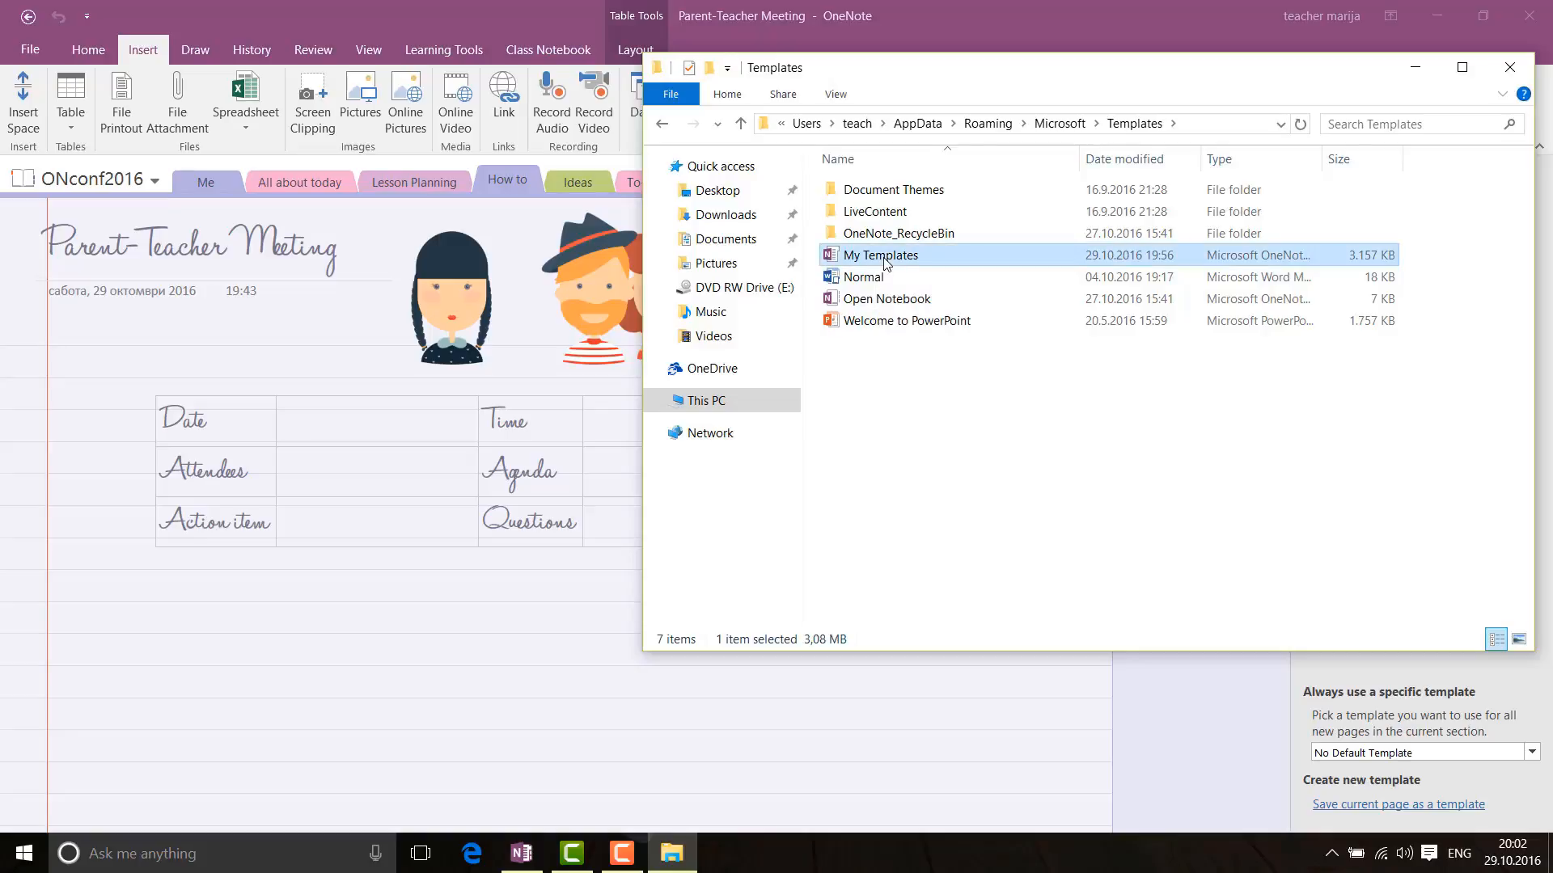
double_click(885, 257)
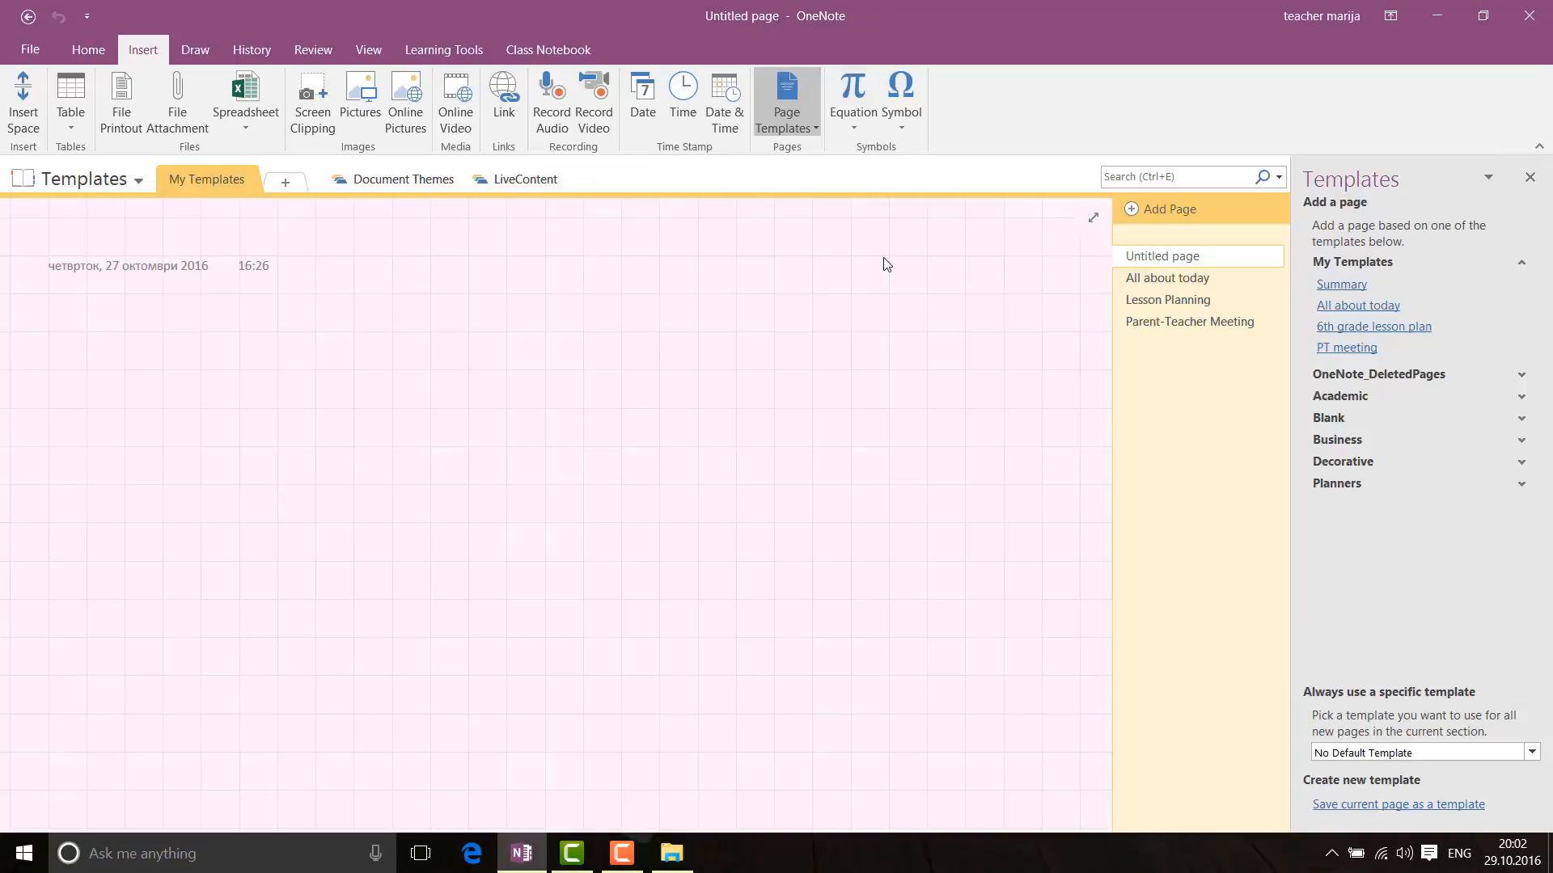
left_click(1177, 284)
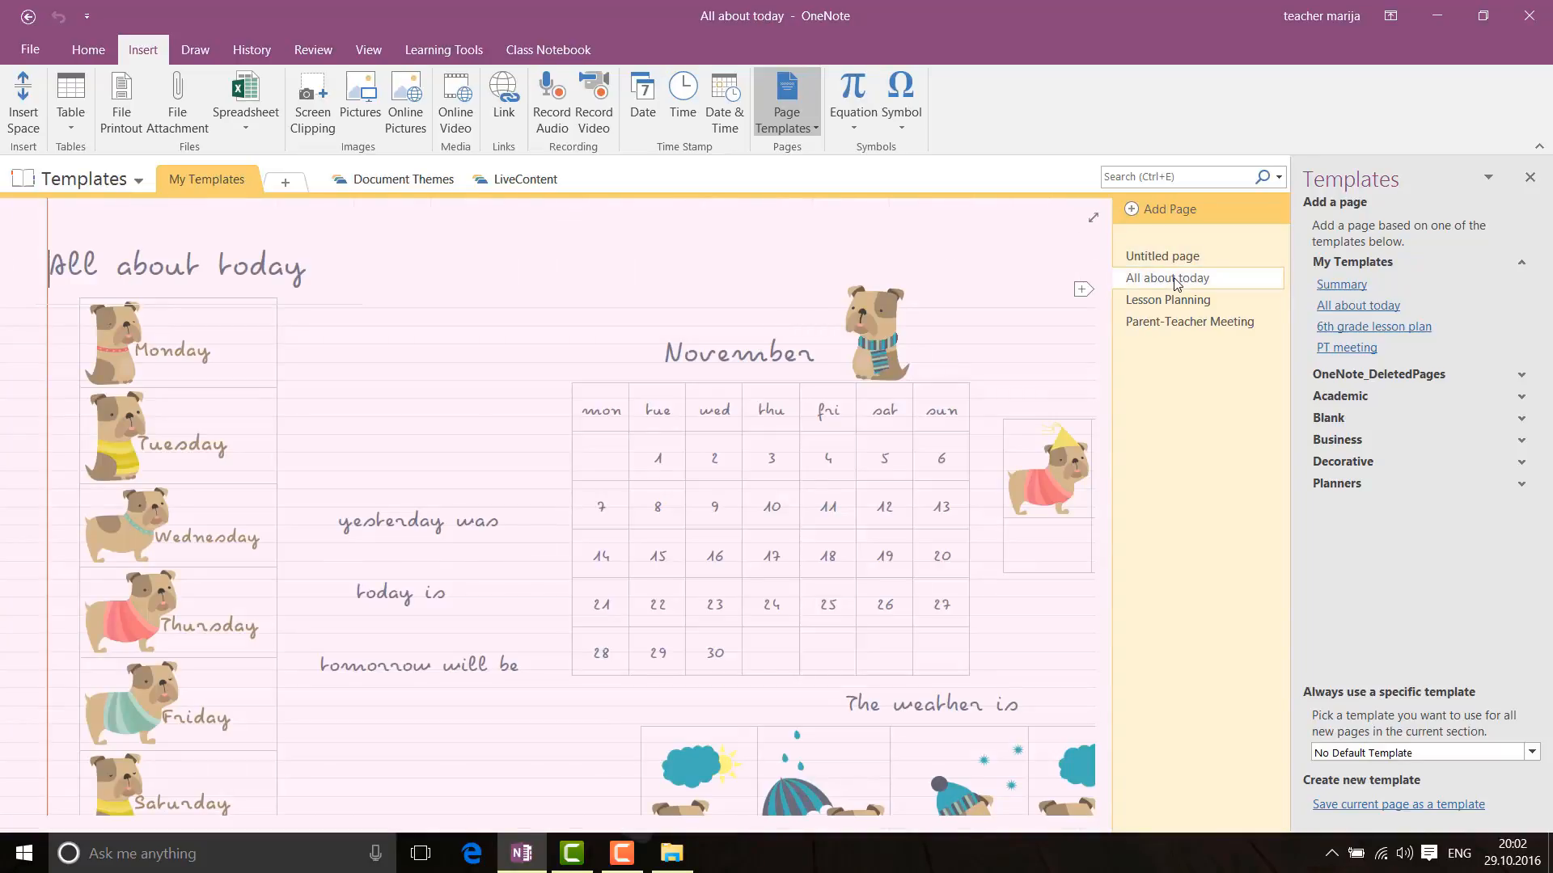
left_click(1187, 304)
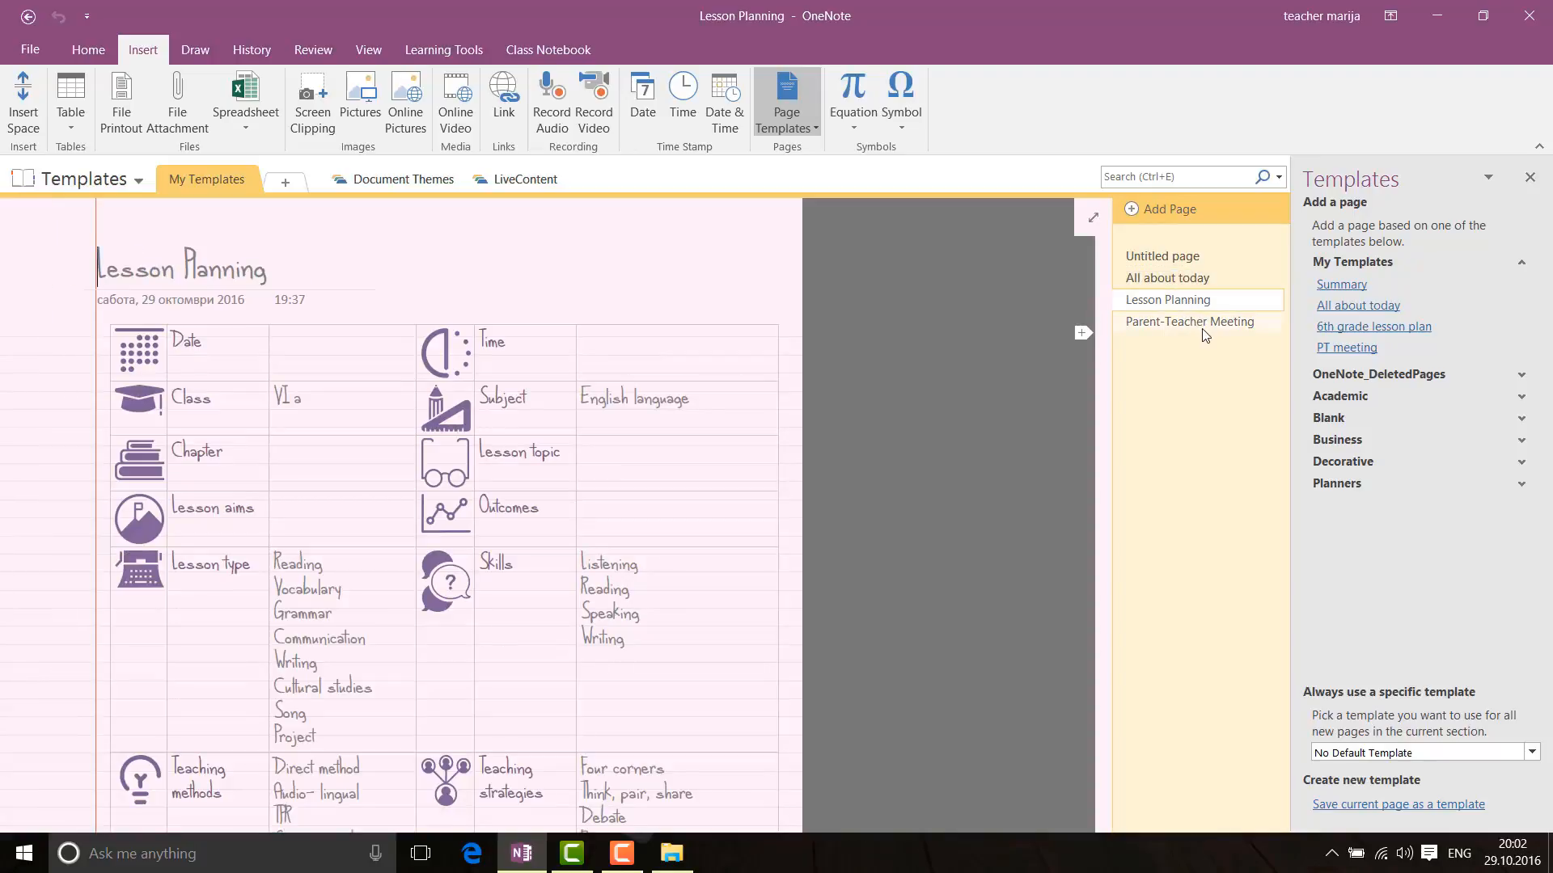
left_click(1203, 330)
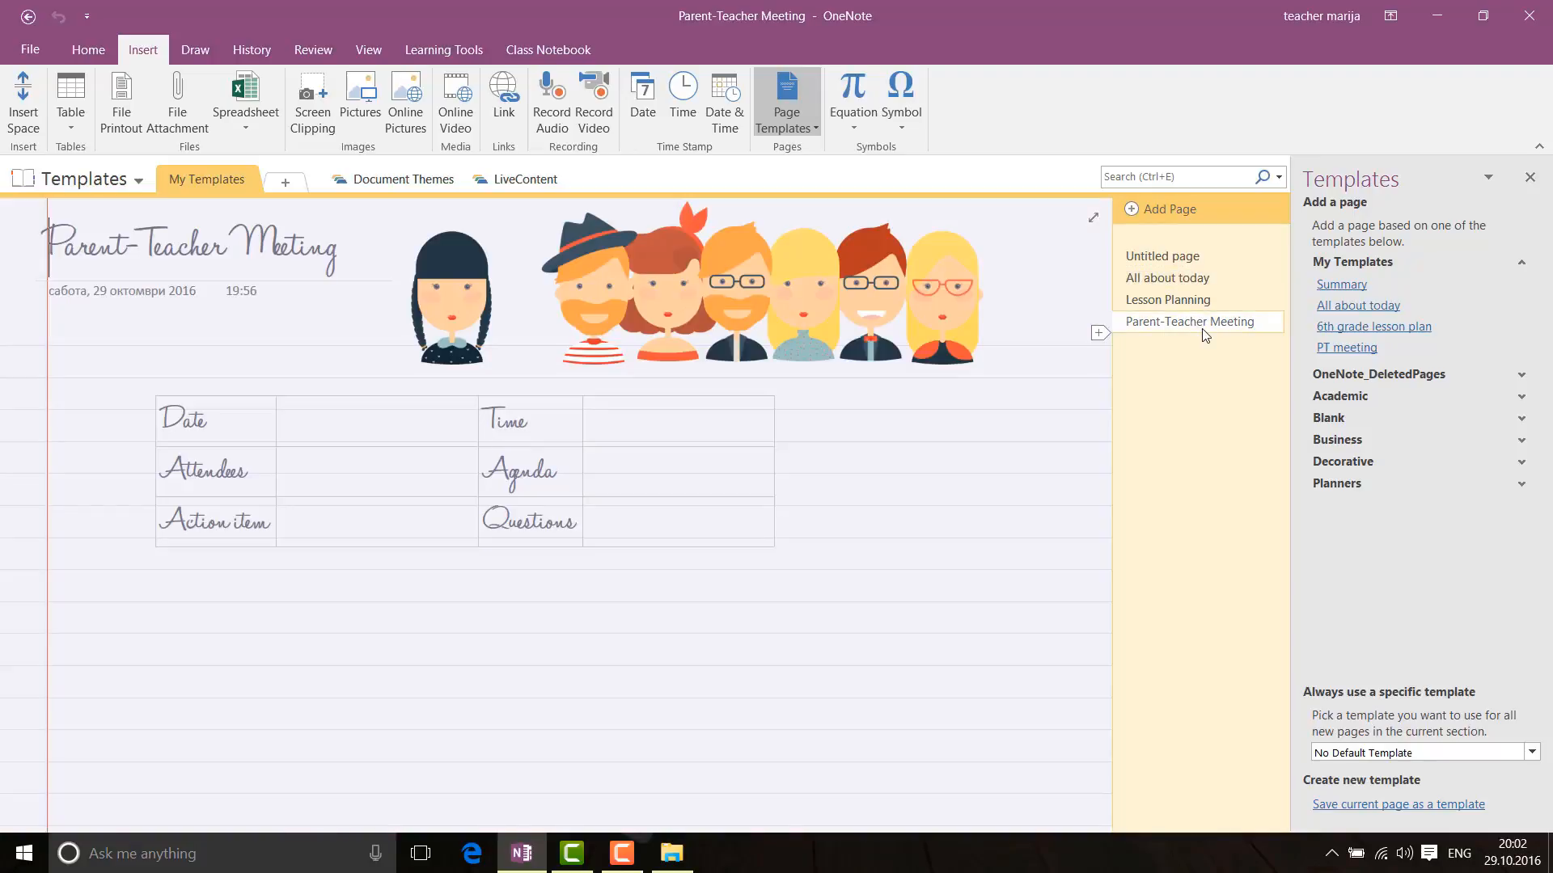
Step: Delete the All about today, Lesson Planning and Parent-Teacher Meeting pages from the My Templates section
left_click(1187, 278)
right_click(1188, 279)
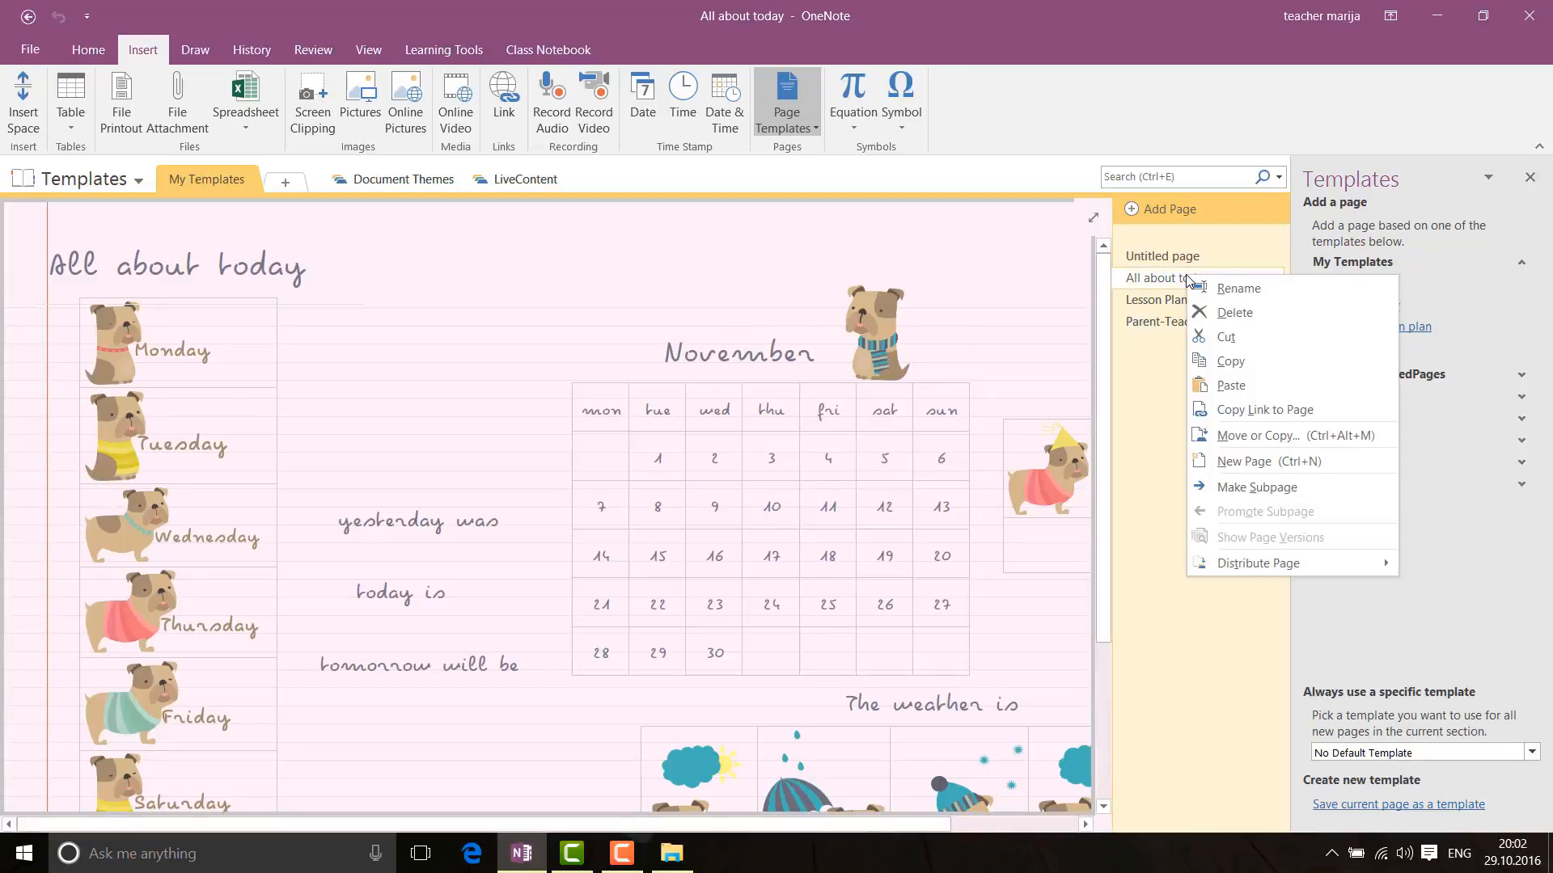
left_click(1225, 313)
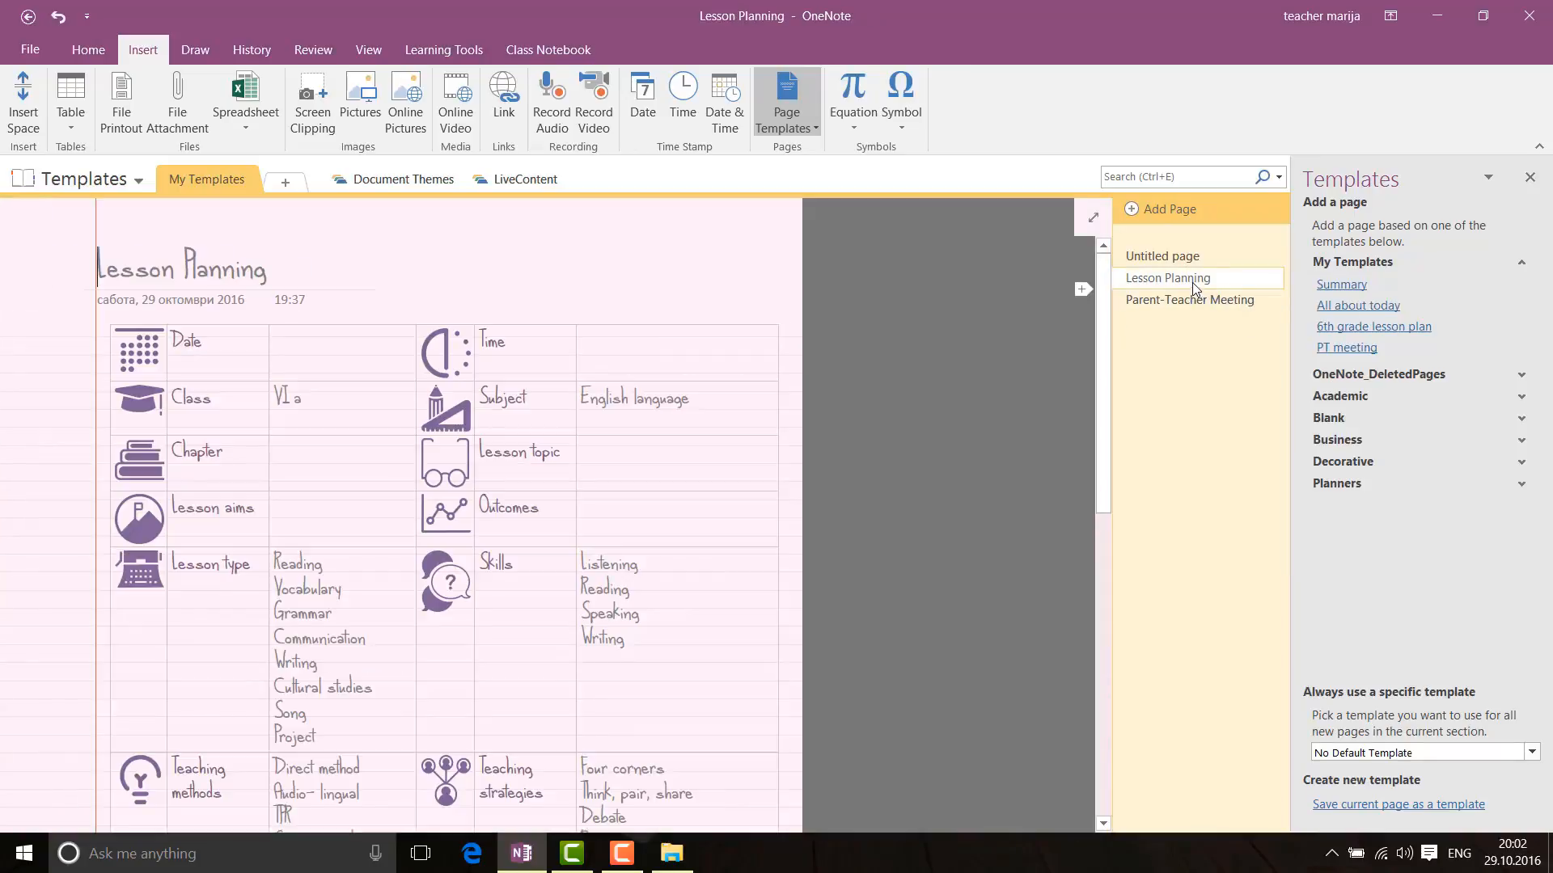
right_click(1191, 283)
left_click(1220, 331)
right_click(1188, 283)
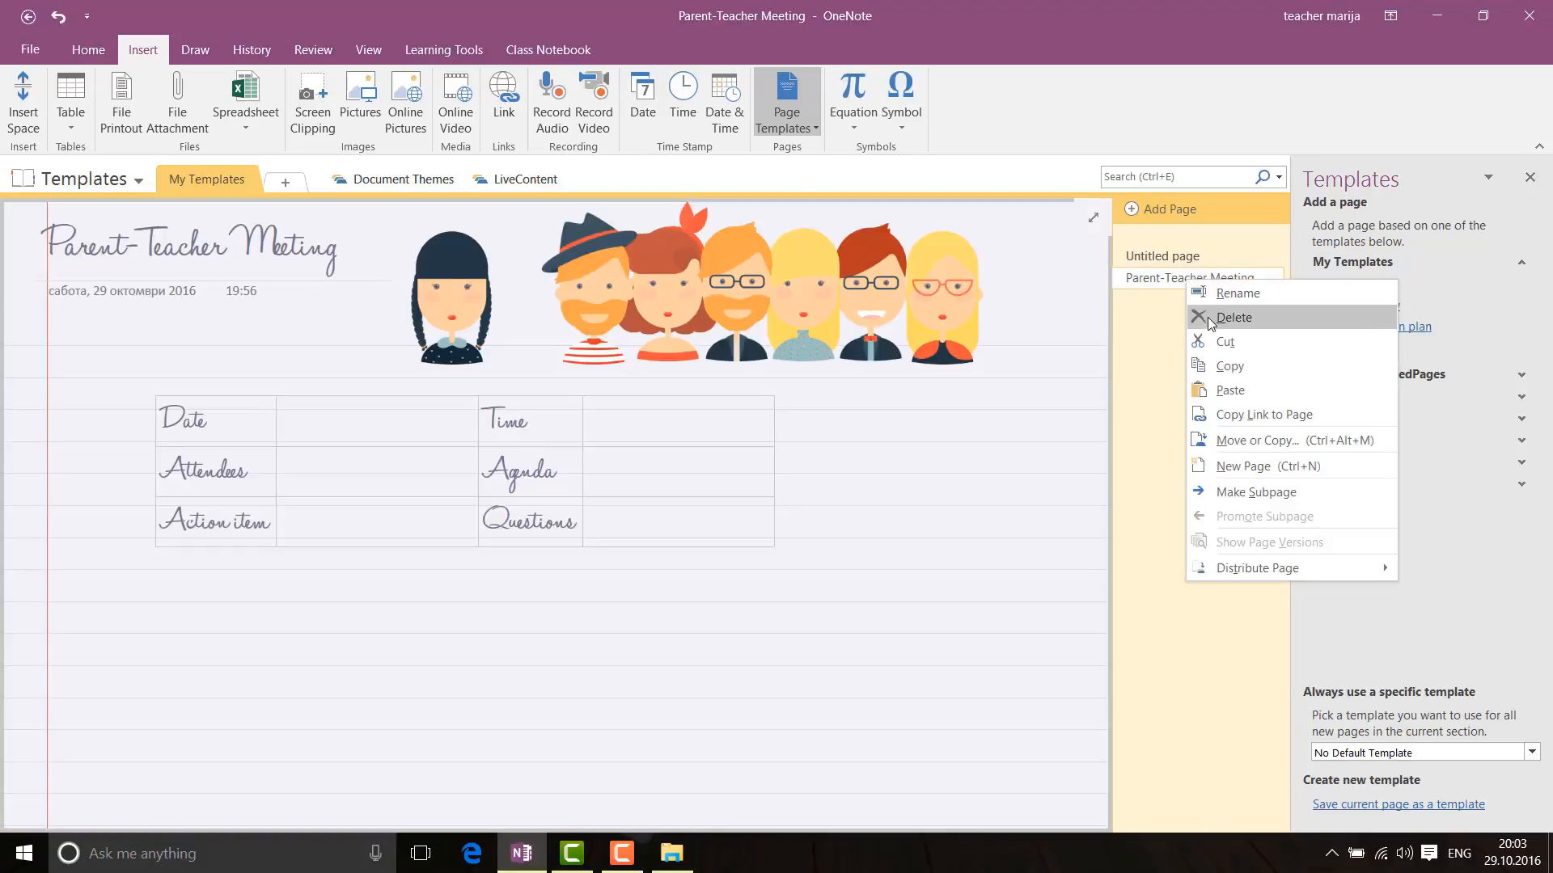
left_click(1229, 318)
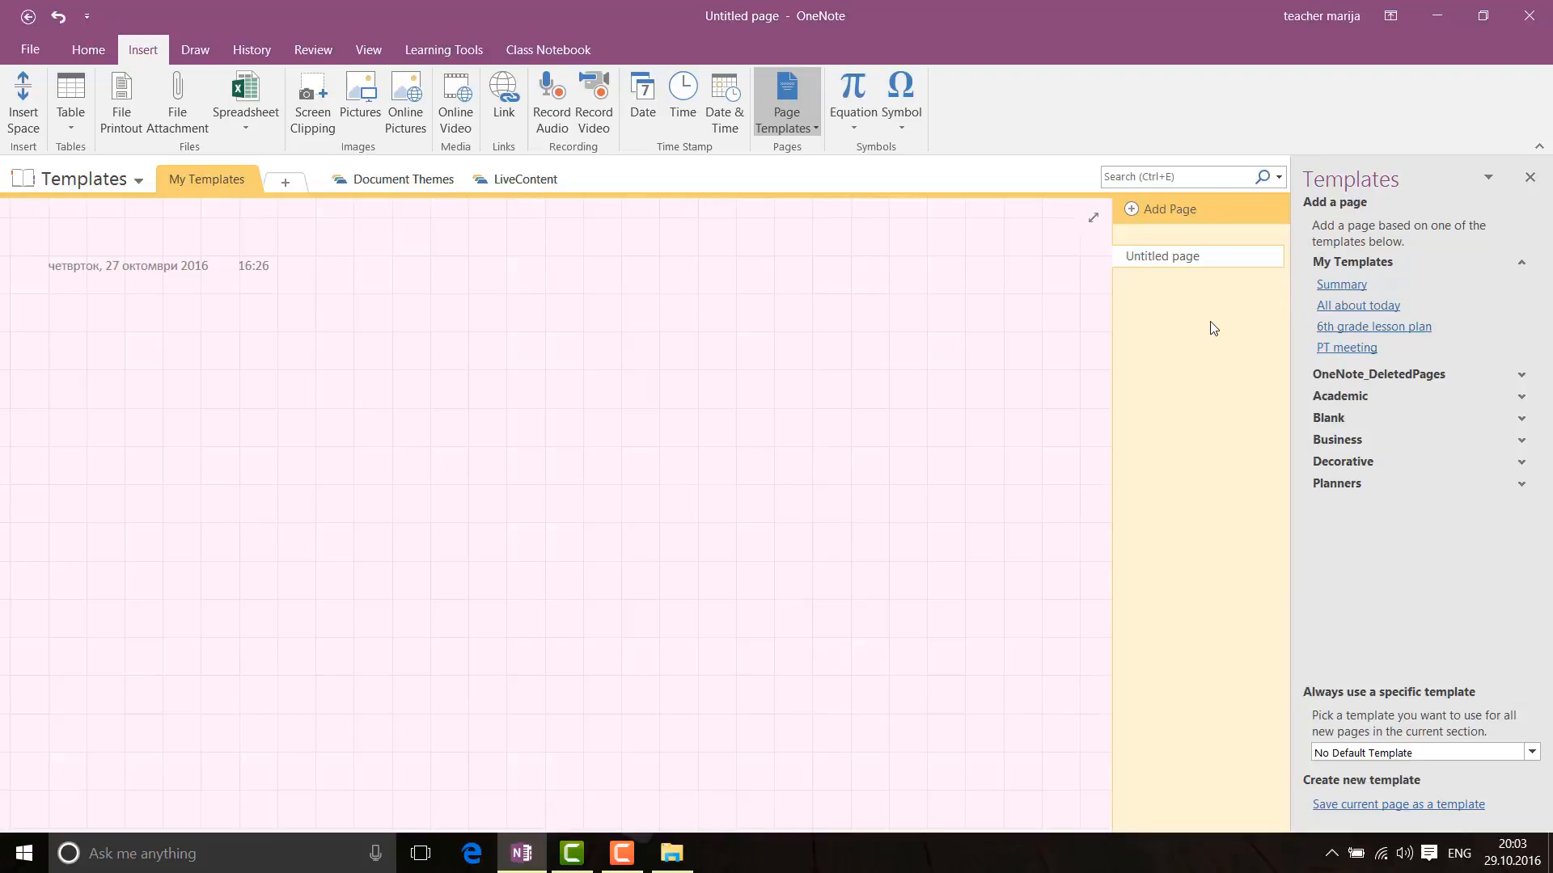
Step: Close the Templates pane and switch back to the ONconf2016 notebook
left_click(1529, 178)
left_click(85, 179)
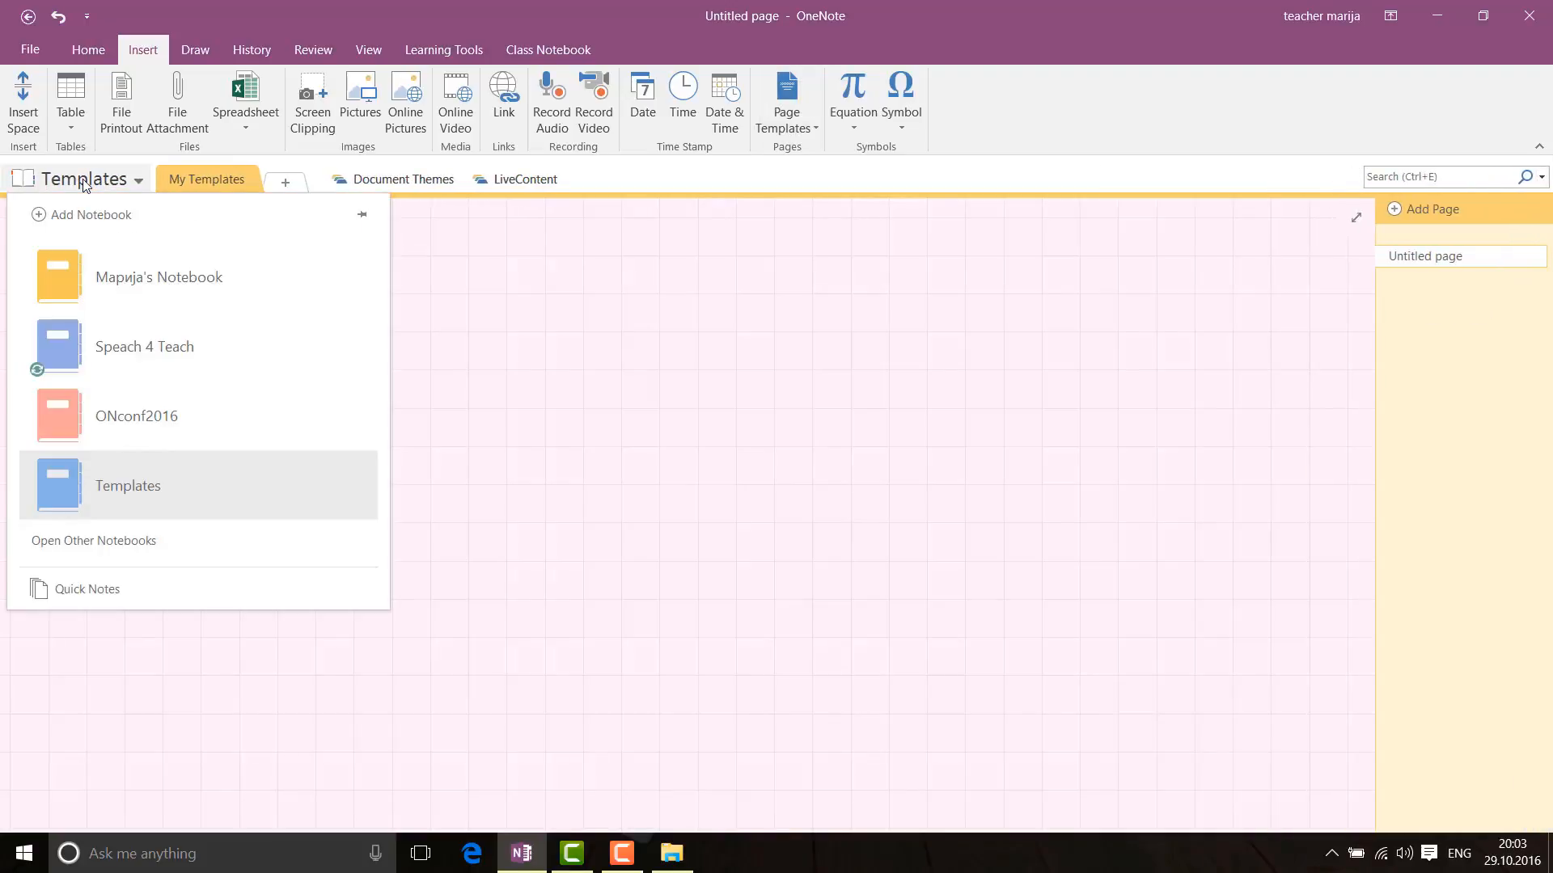
left_click(148, 430)
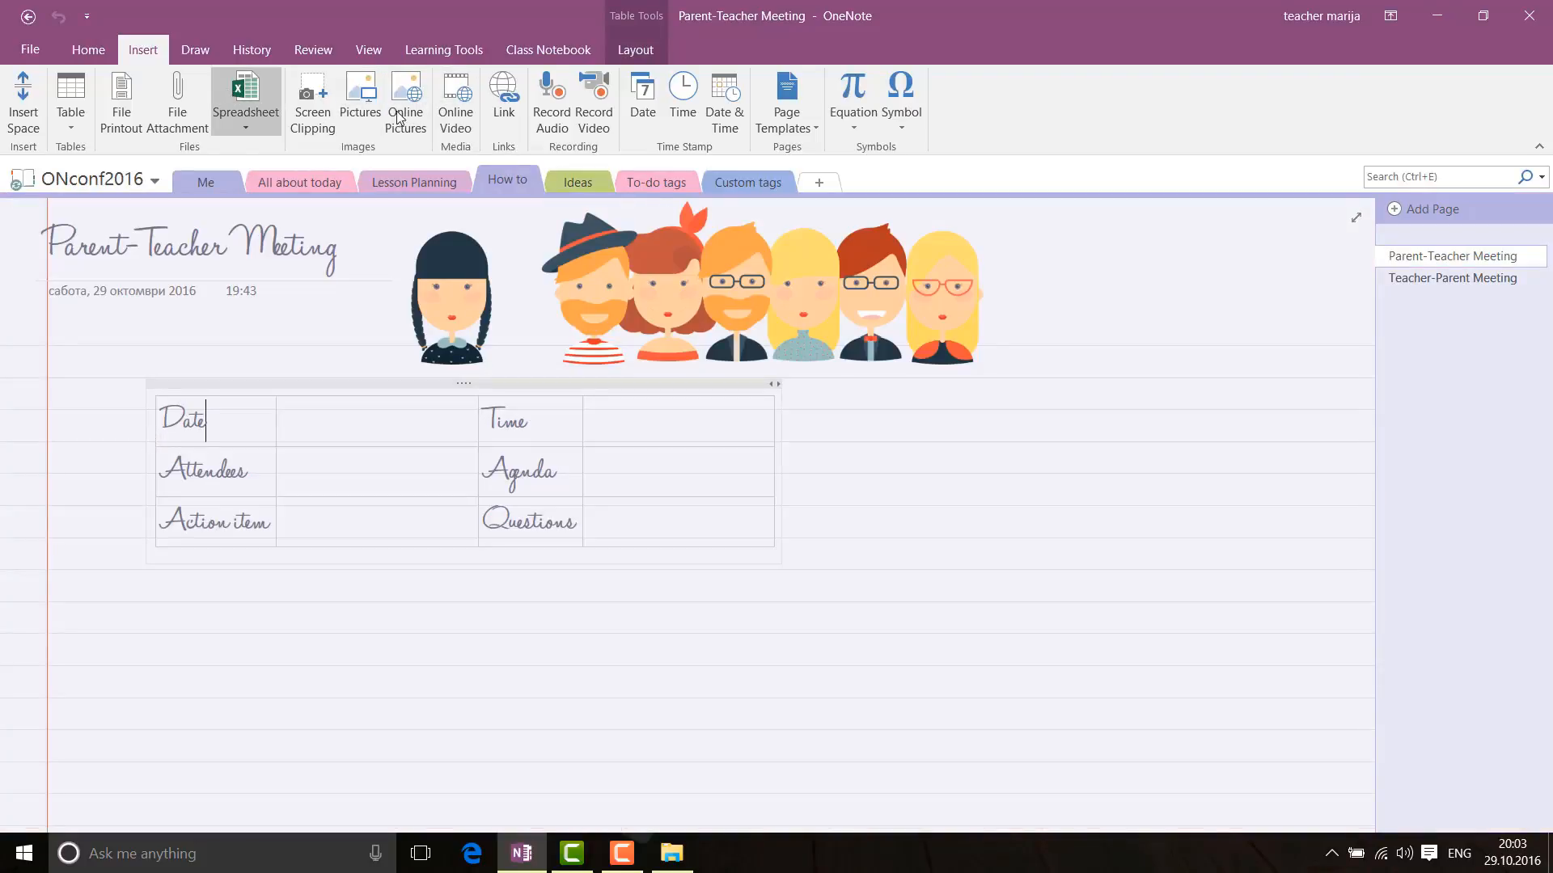
Step: Open the page templates list and expand the My Templates category to check its contents
left_click(788, 103)
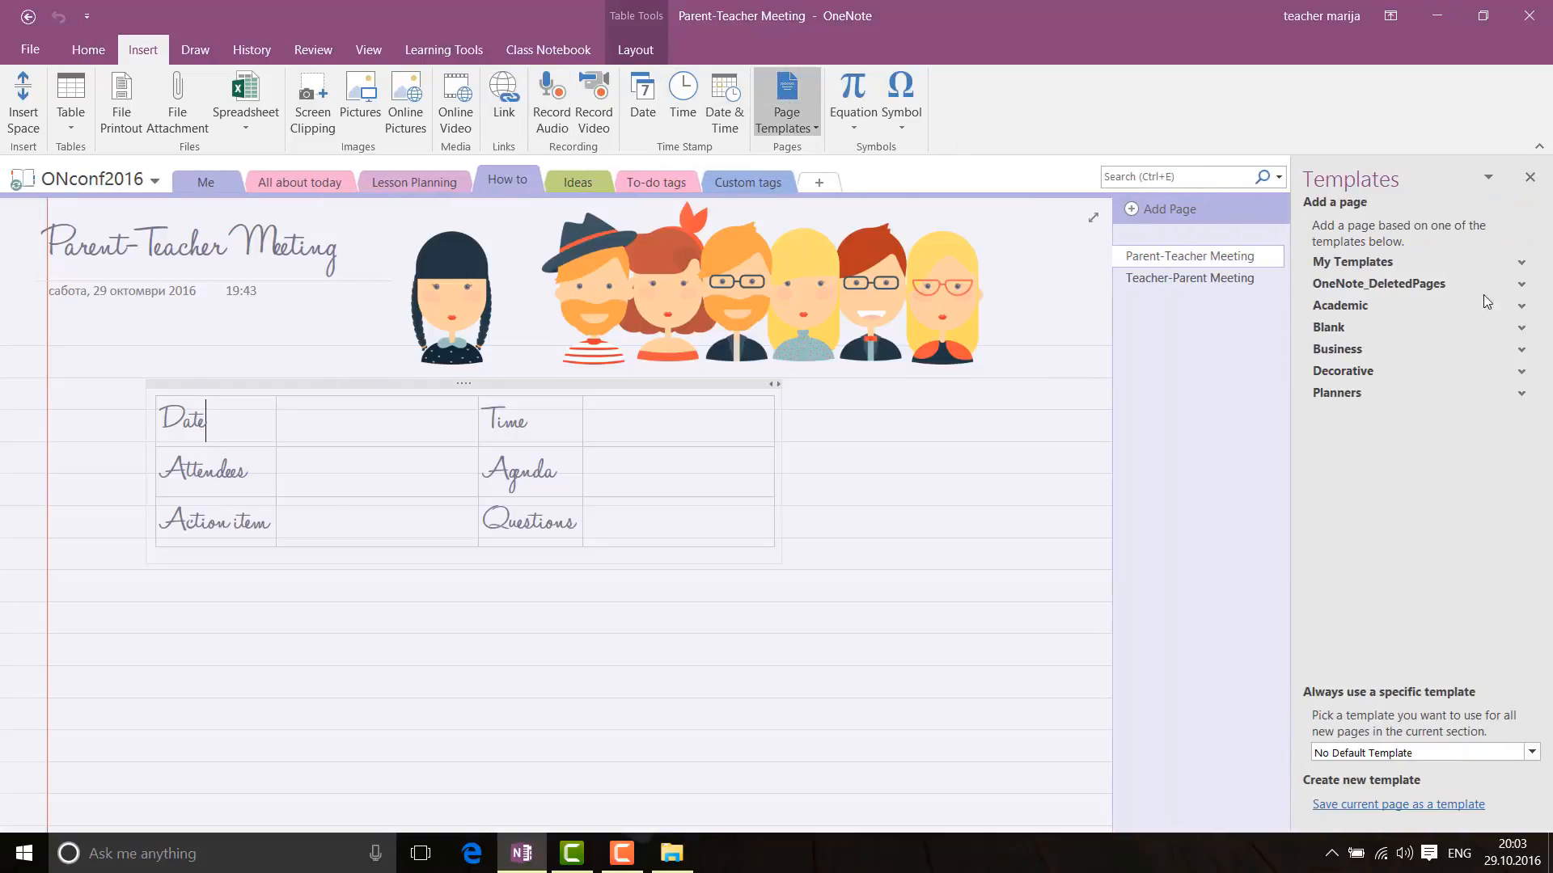
left_click(1523, 267)
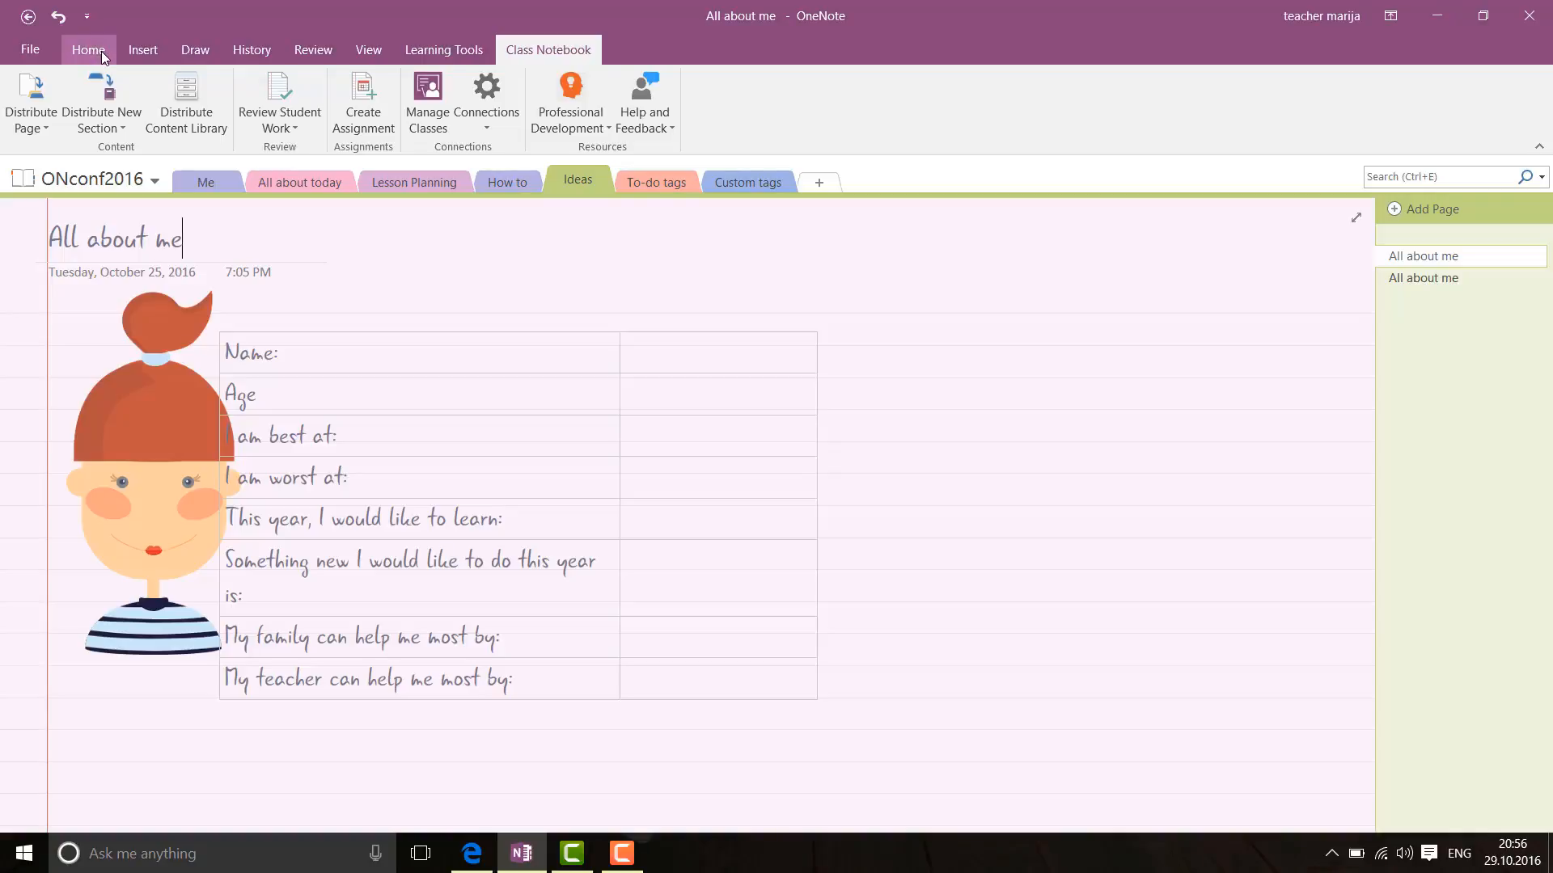
Step: Look through the full list of built-in tags on the All about me page, then close it
left_click(89, 50)
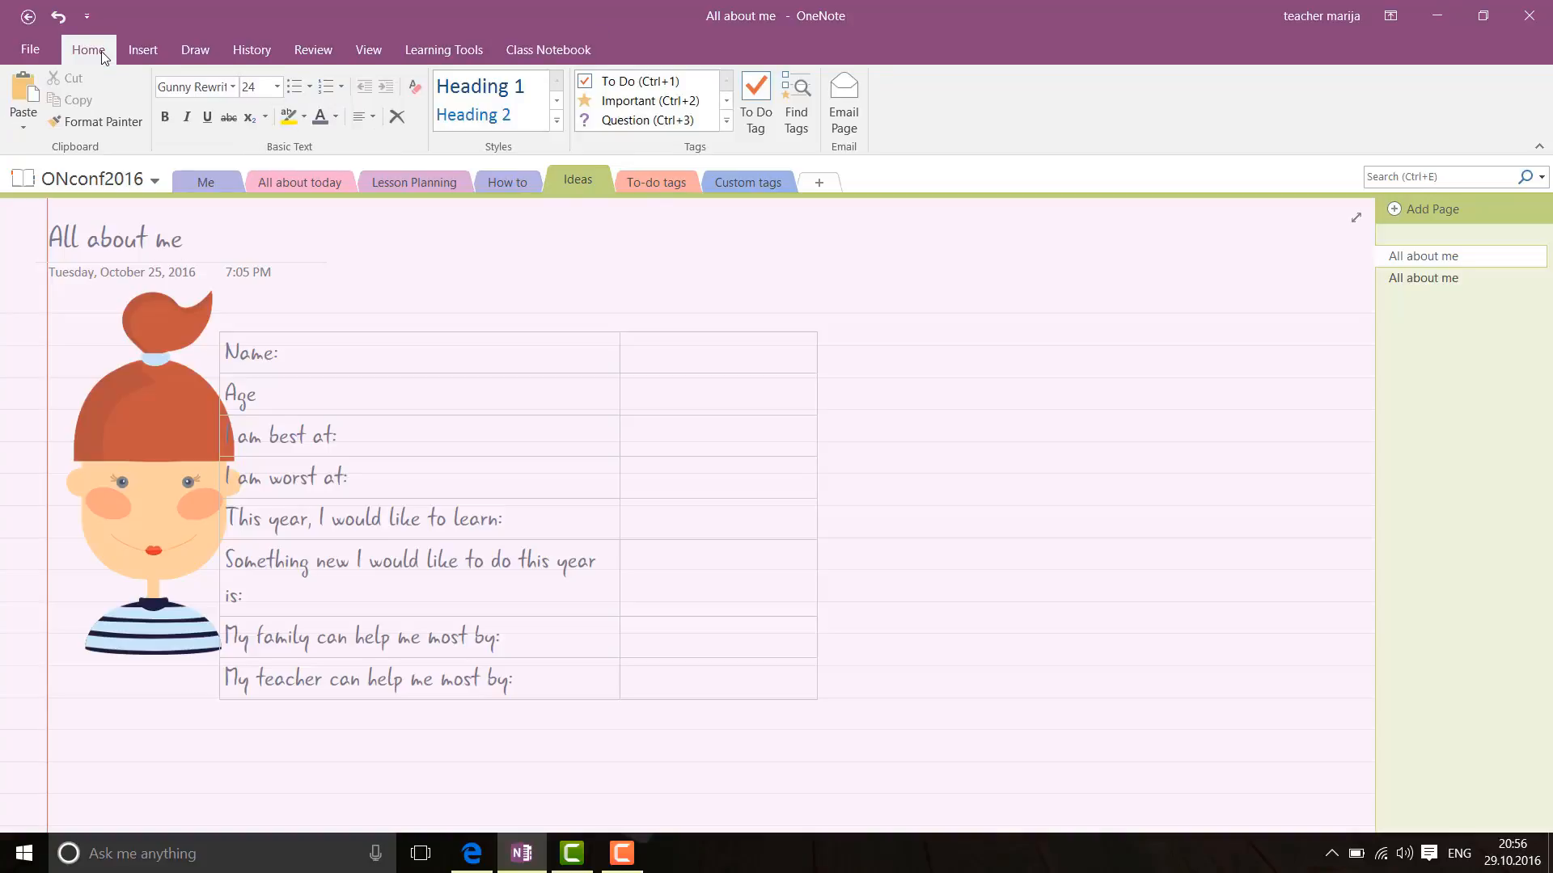
left_click(729, 123)
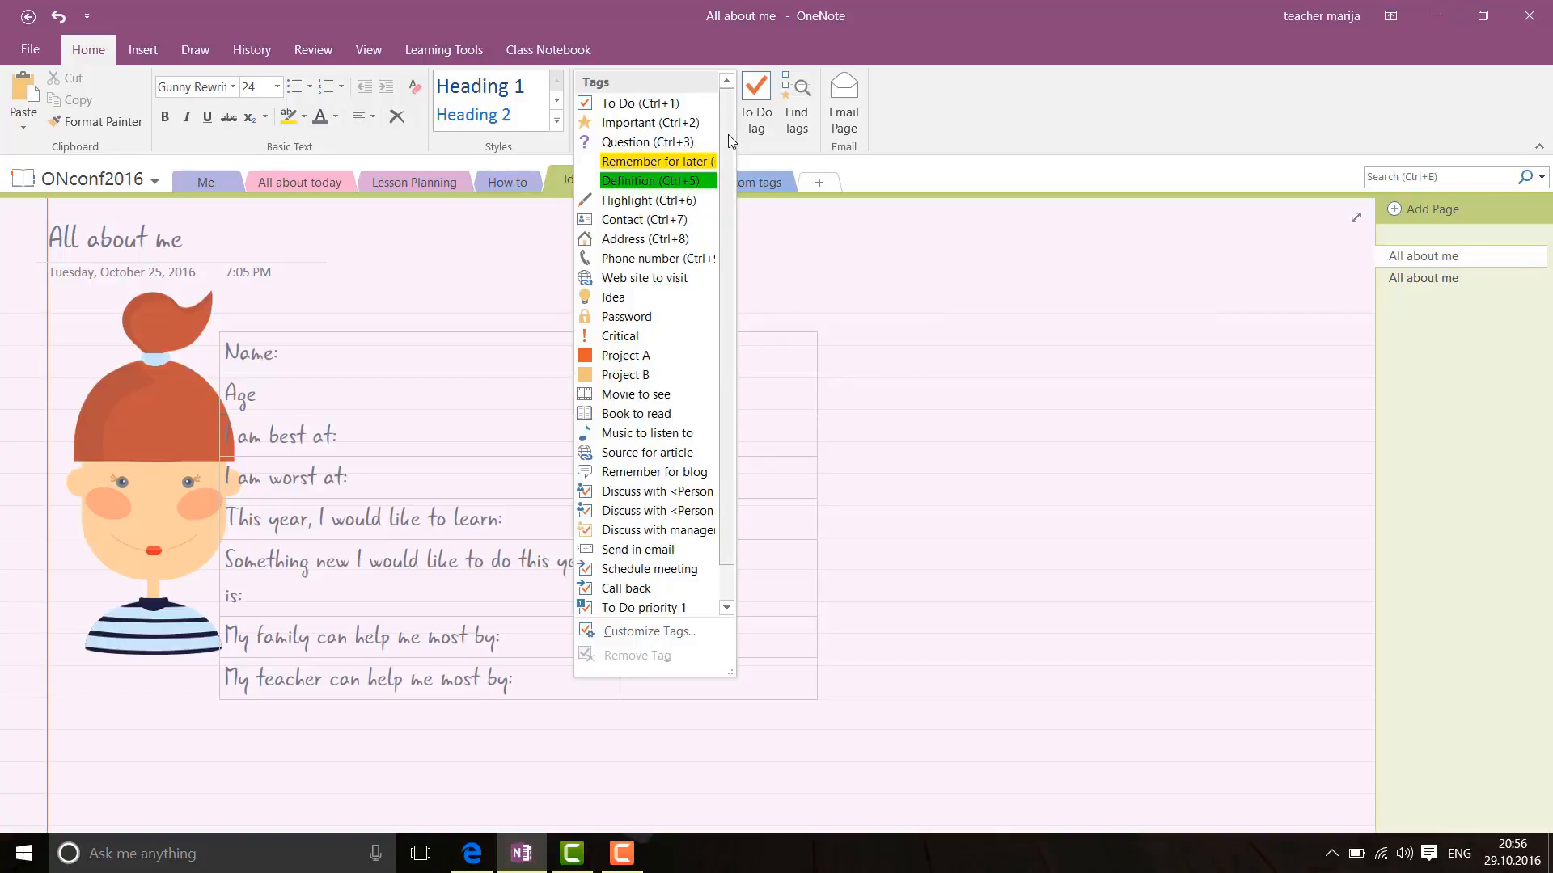
scroll(727, 135, "down", 1)
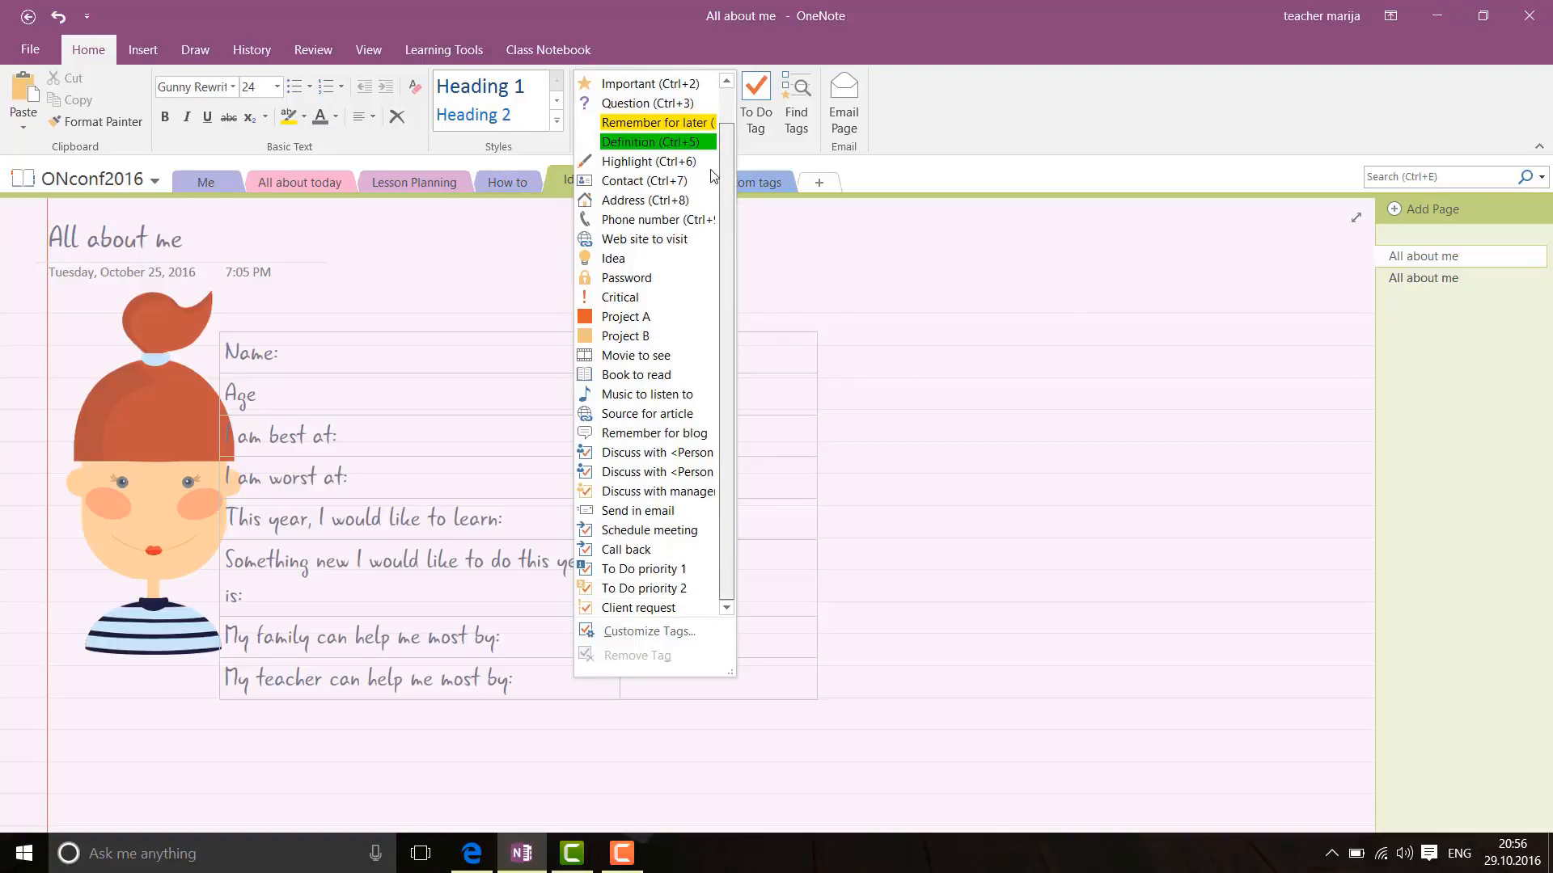
scroll(716, 143, "up", 1)
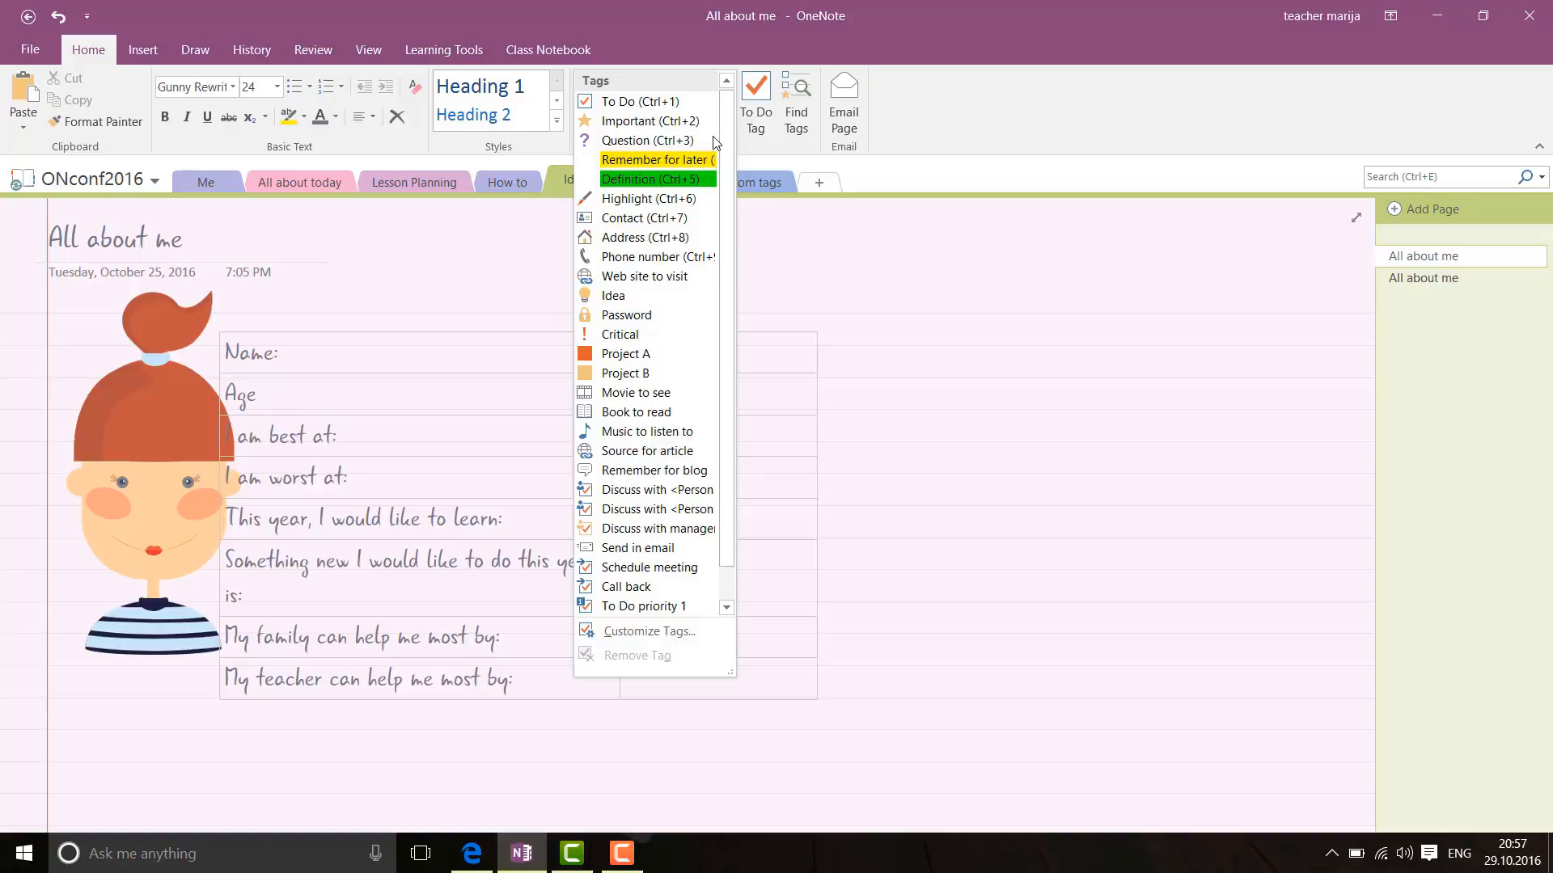
left_click(725, 82)
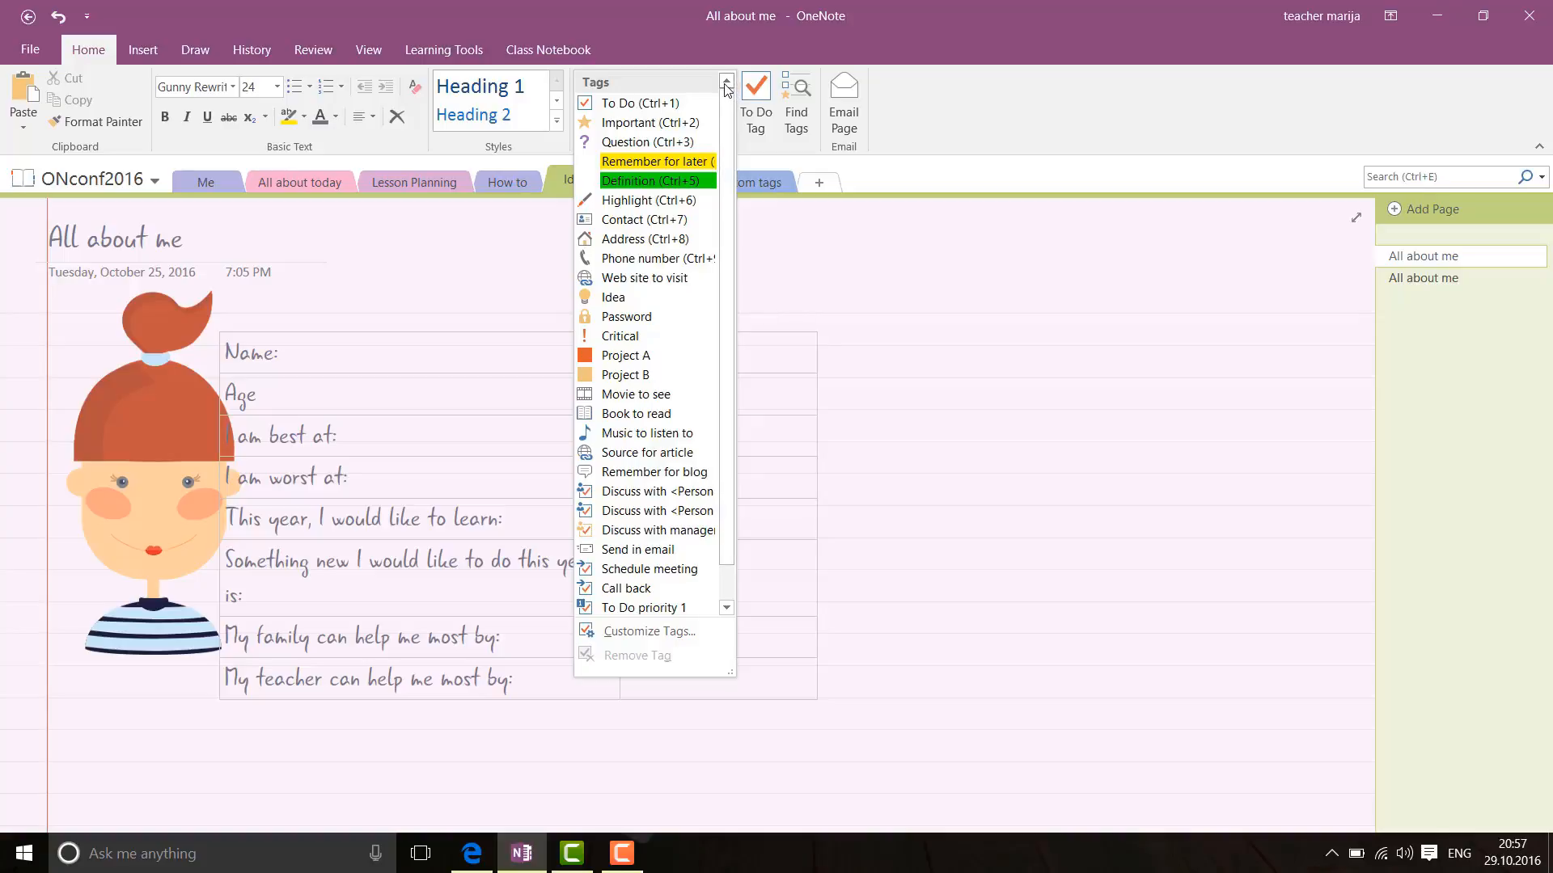
left_click(395, 316)
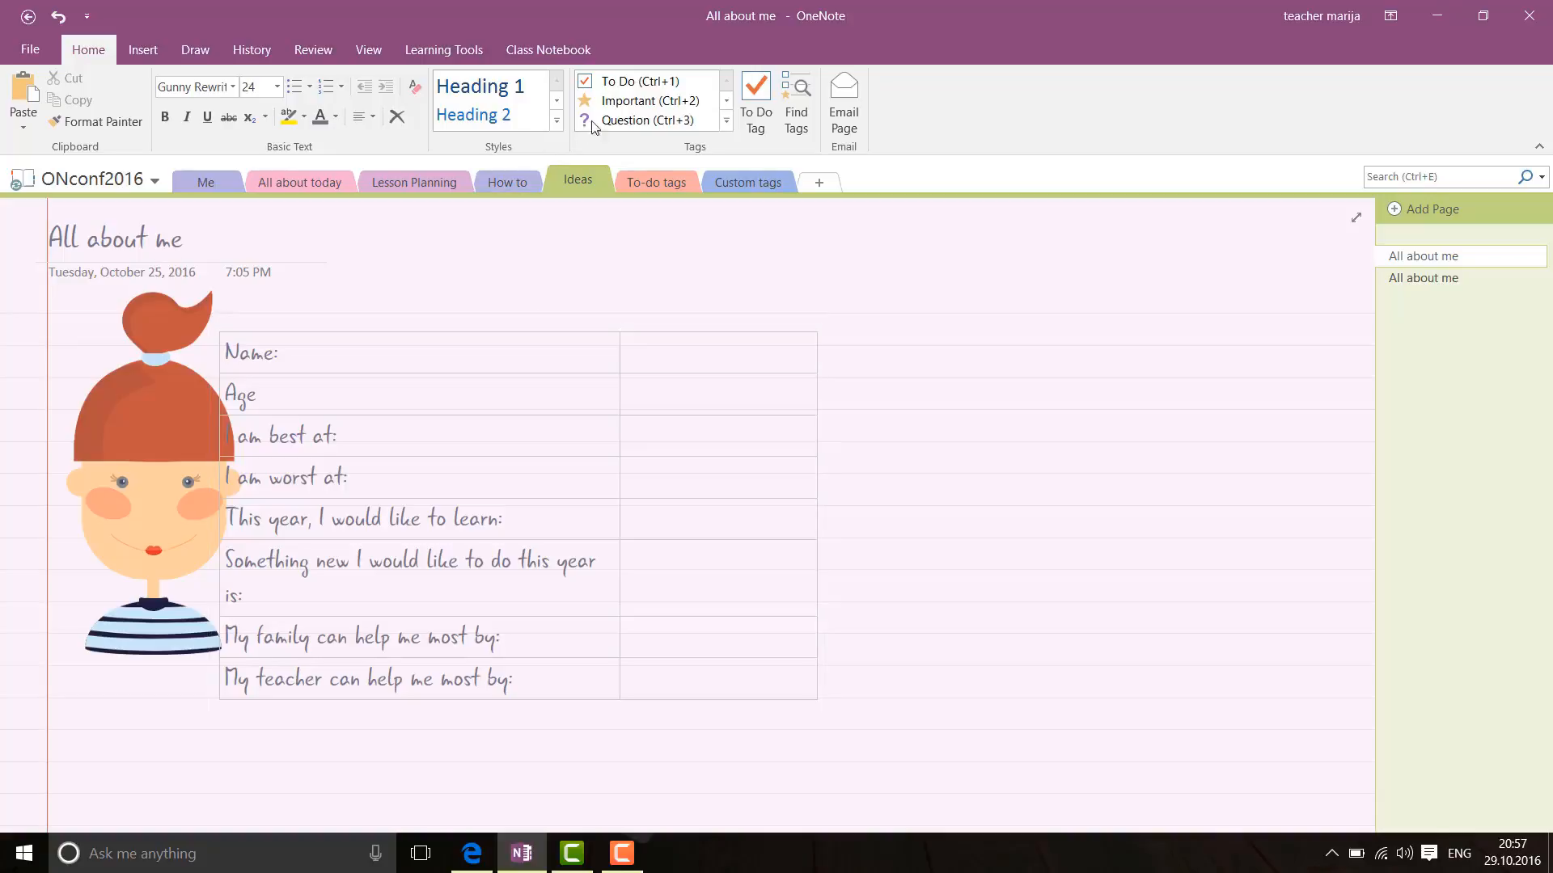
Step: Tag the All about me page title as Important and list the page's tags in the Tags Summary
left_click(647, 111)
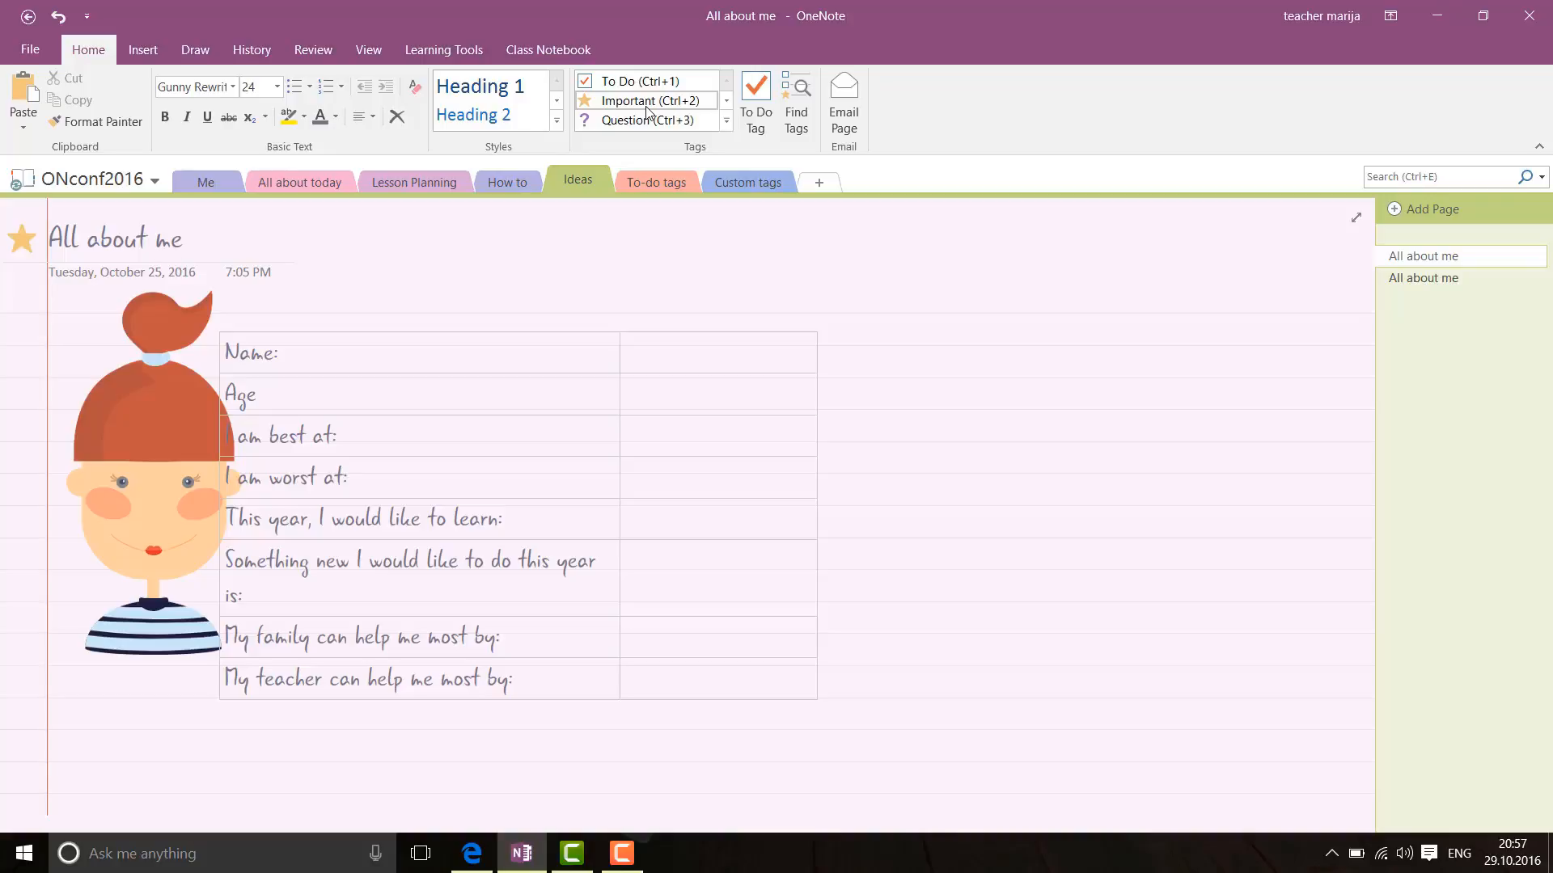
left_click(806, 86)
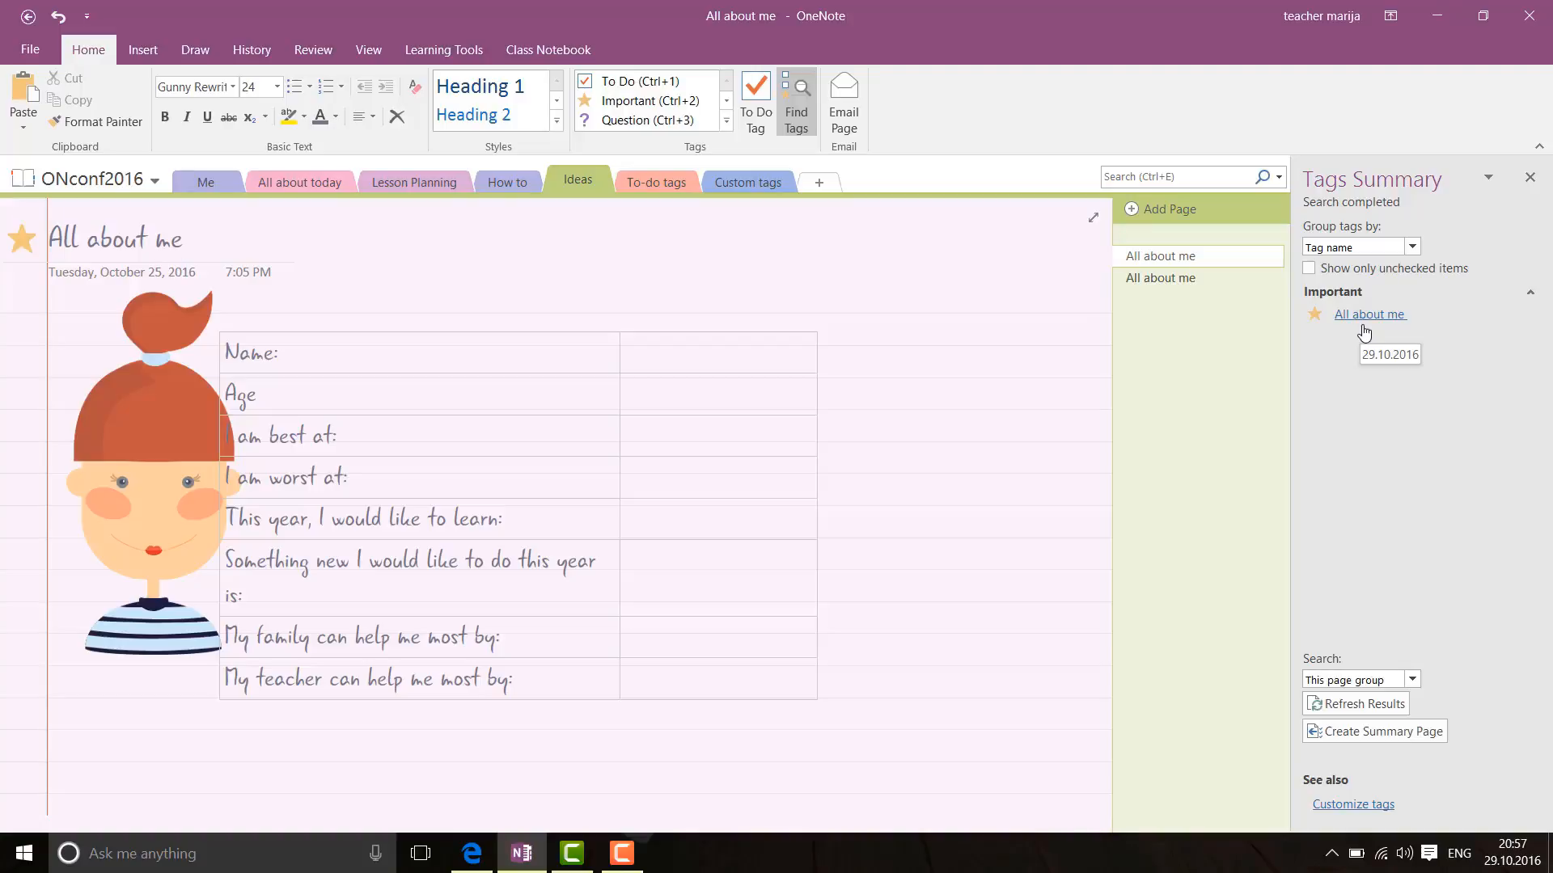
Step: View the second All about me page and both This week I learnt pages in the To-do tags section
left_click(1193, 283)
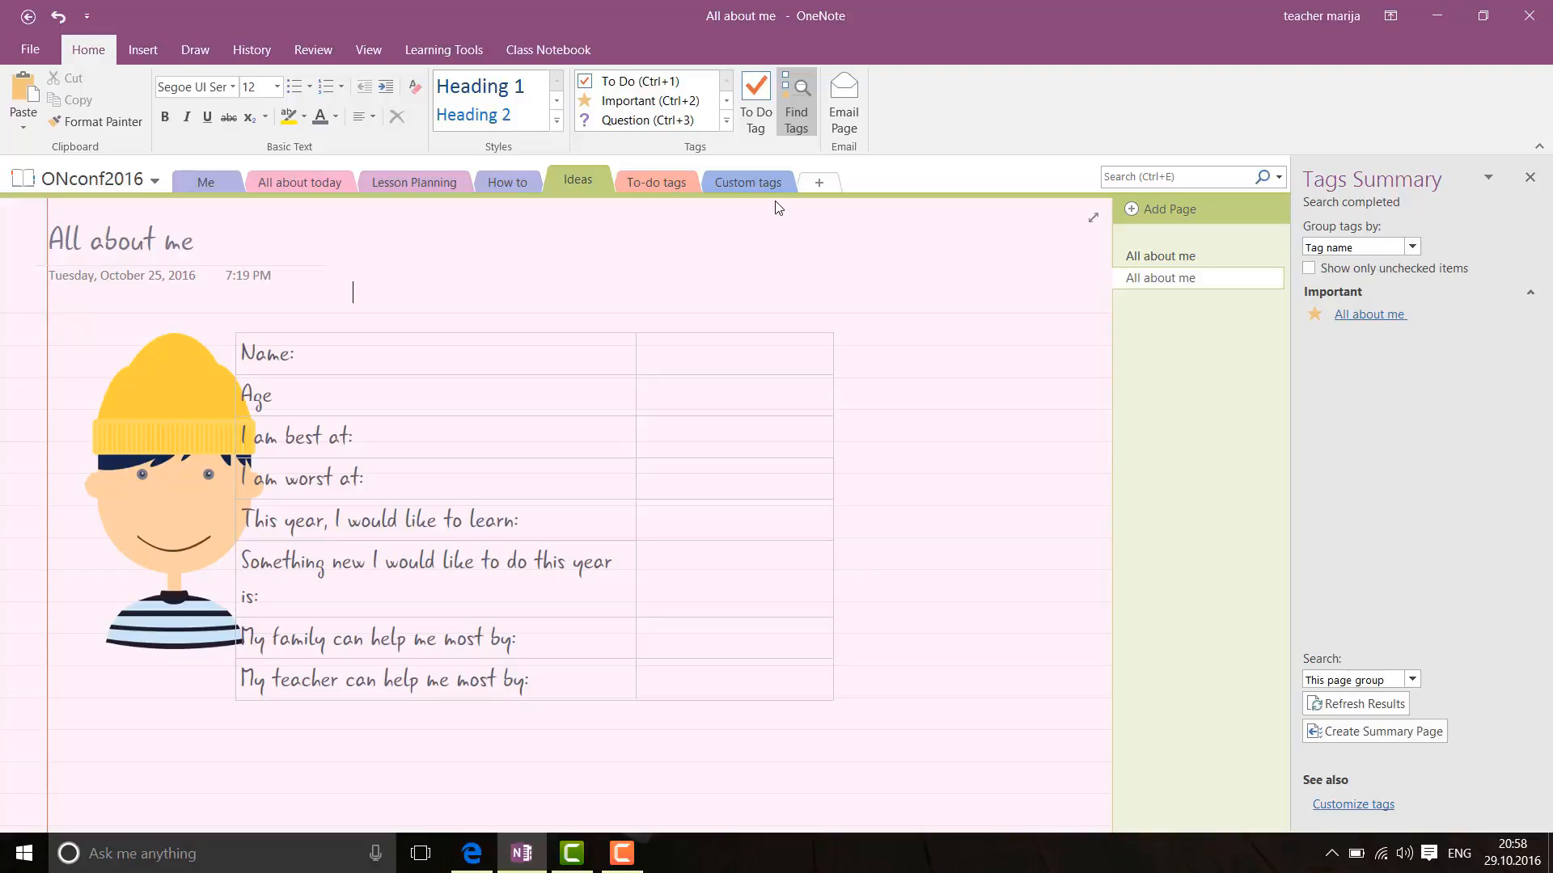
left_click(634, 181)
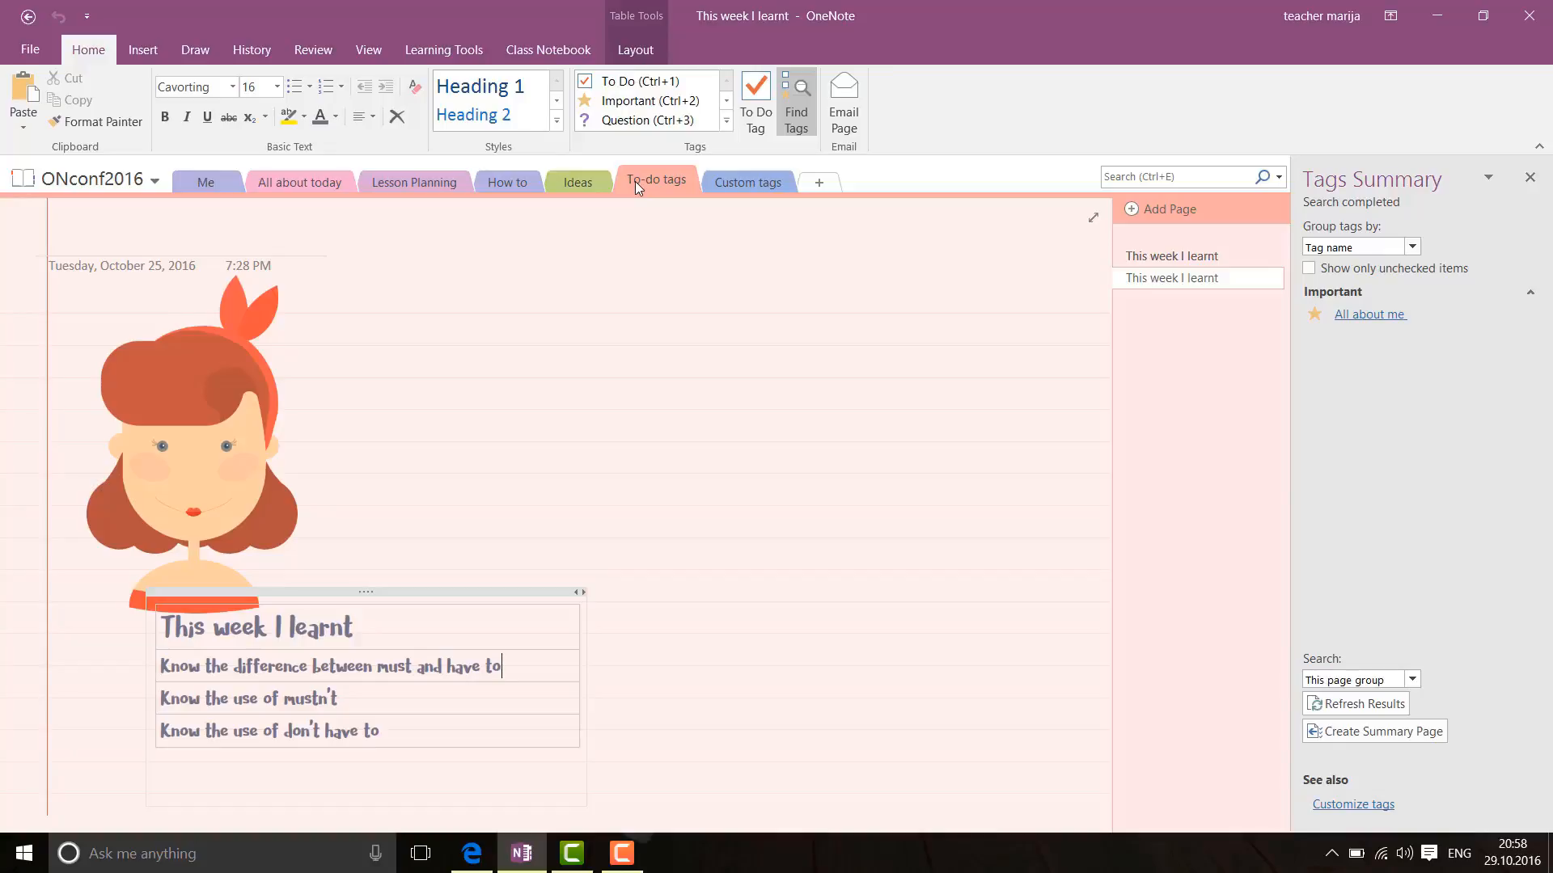
left_click(1183, 256)
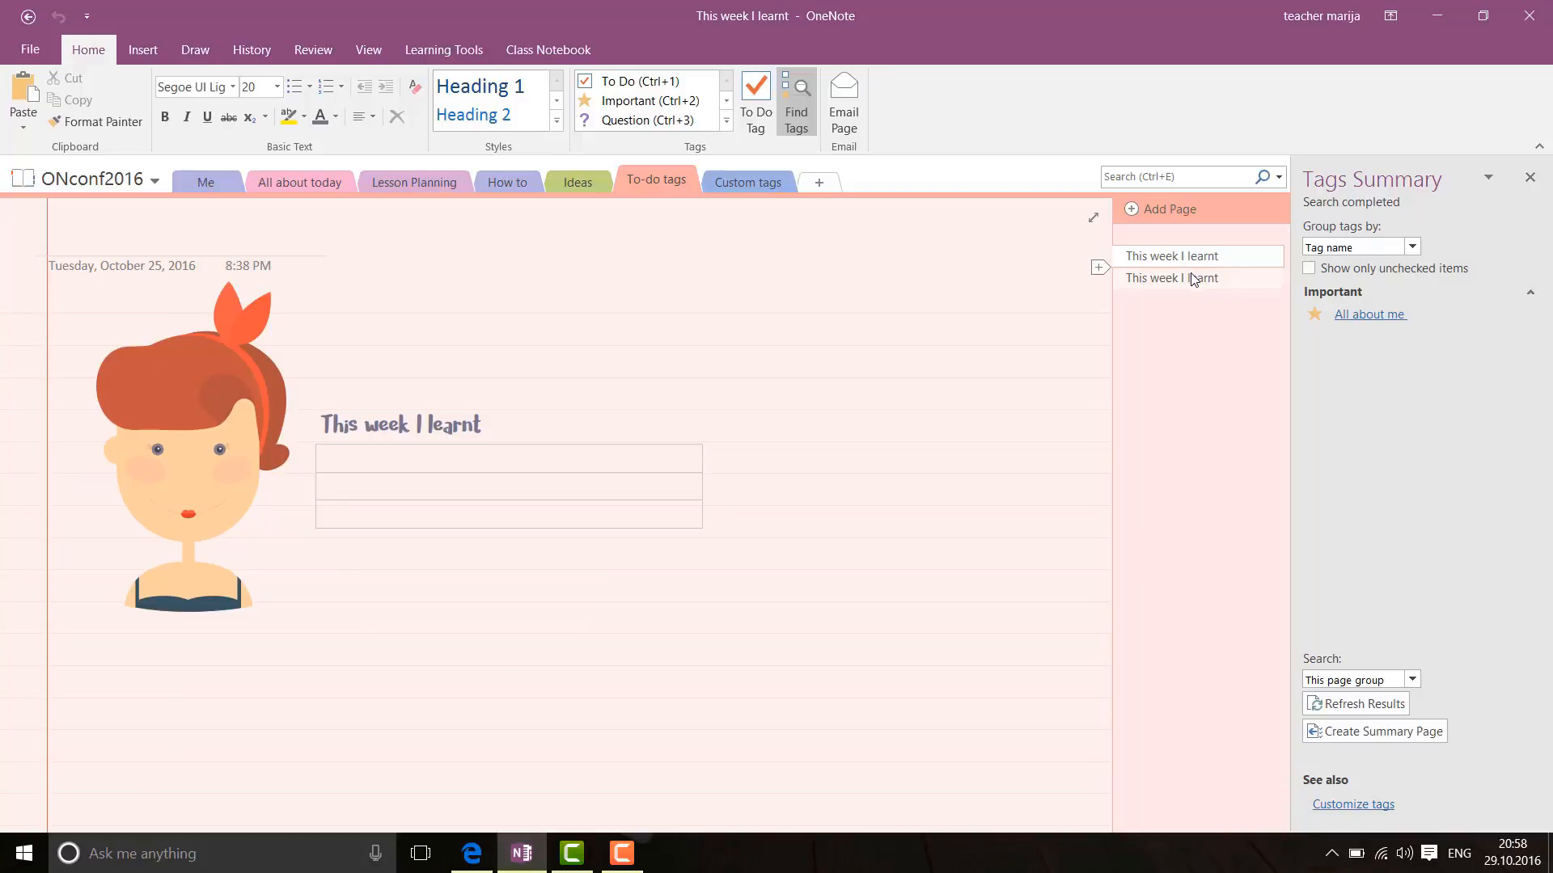
left_click(1191, 279)
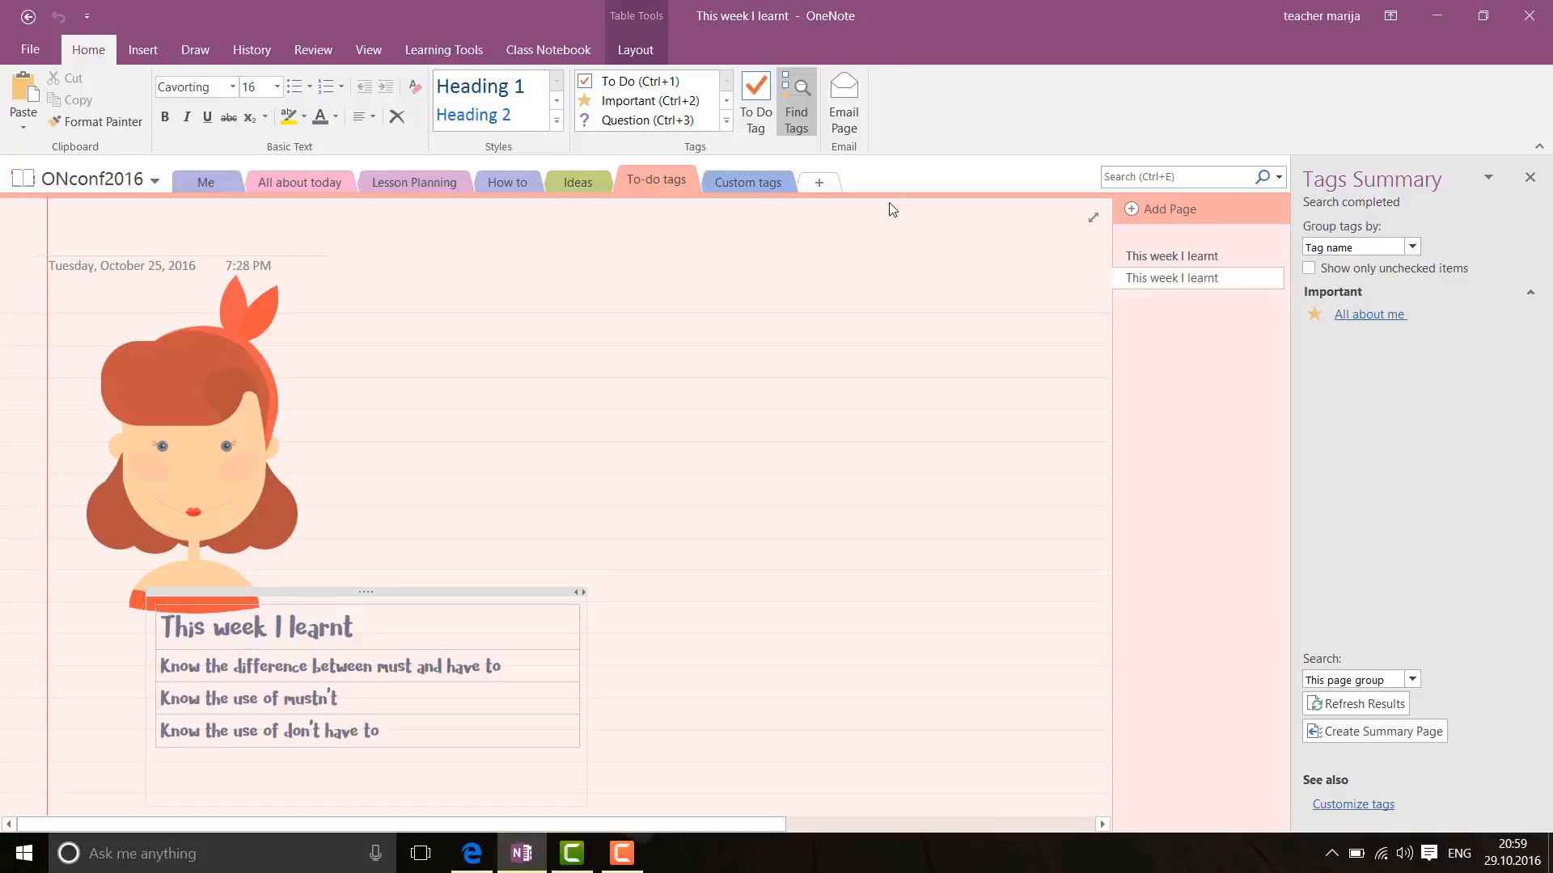
Step: Add To Do tags to the three statements in the This week I learnt table and refresh the tag search results
left_click(756, 82)
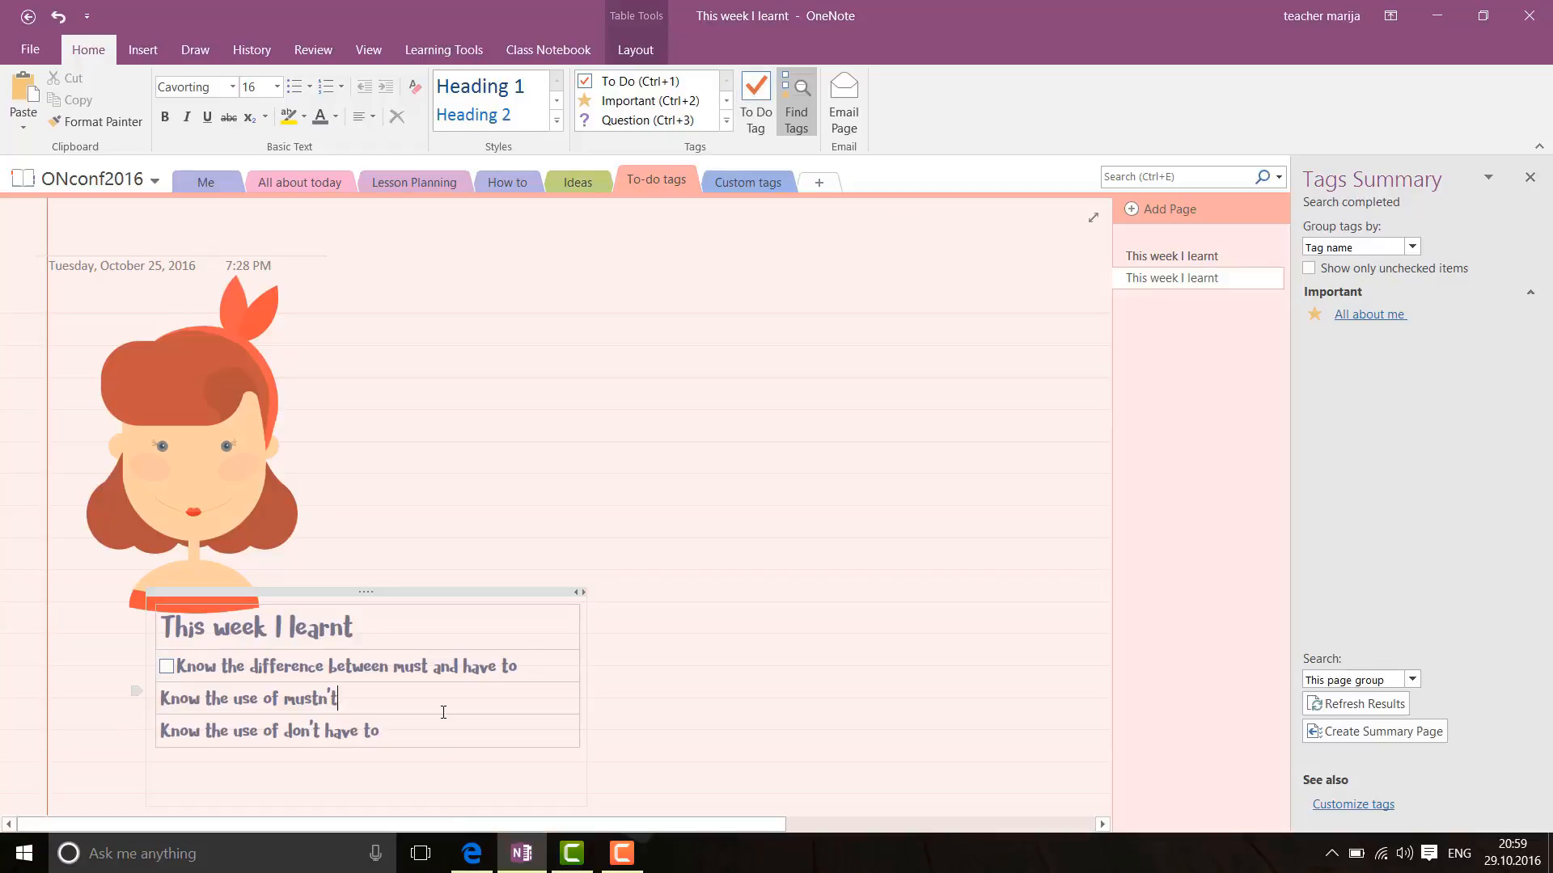
left_click(758, 107)
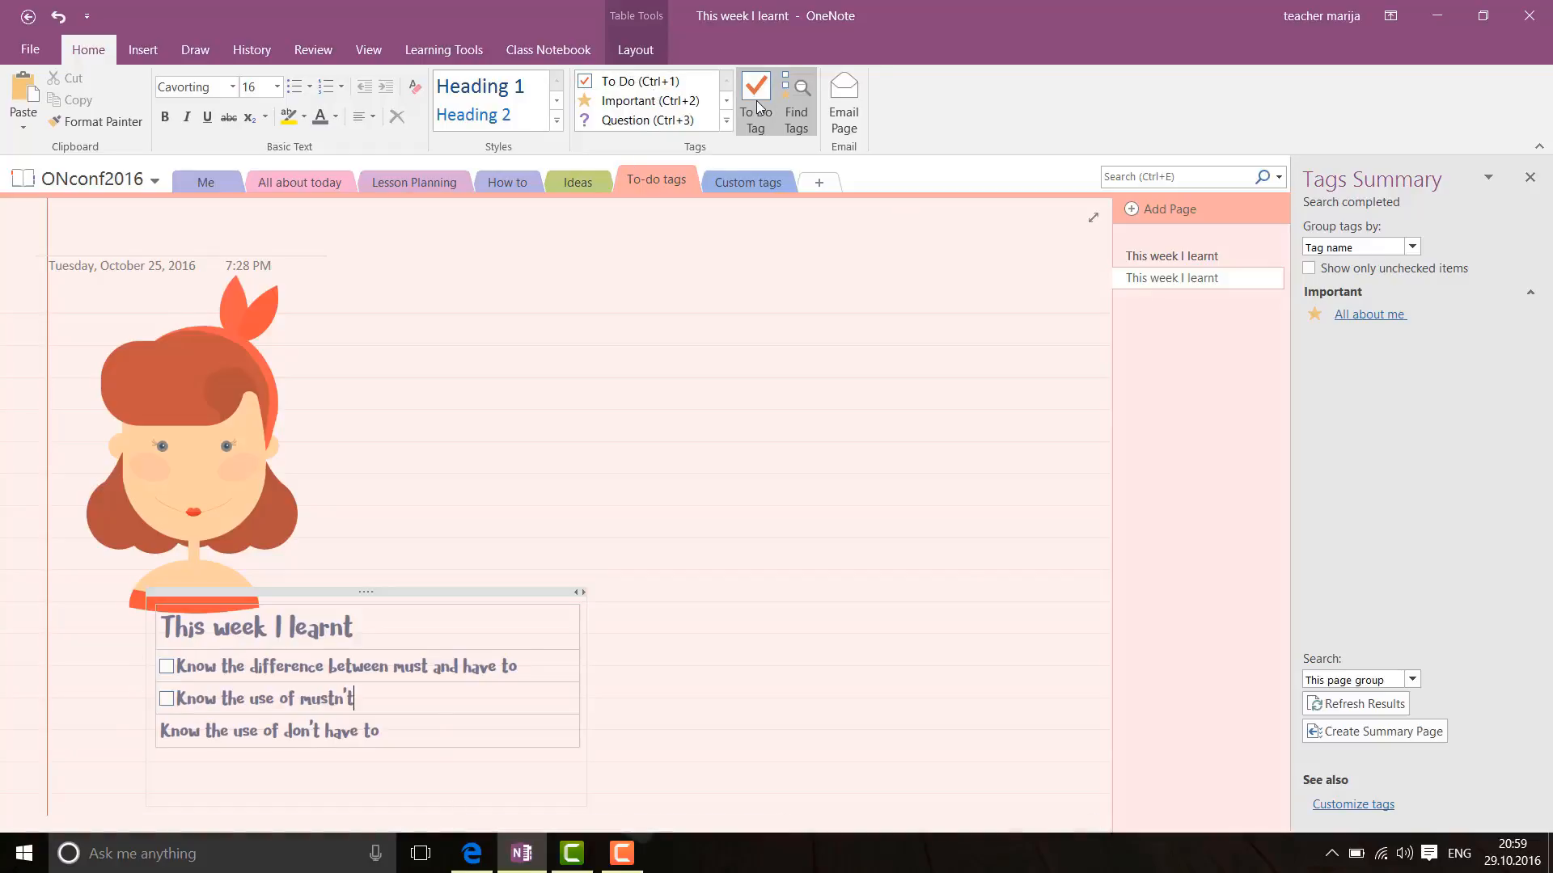
left_click(452, 726)
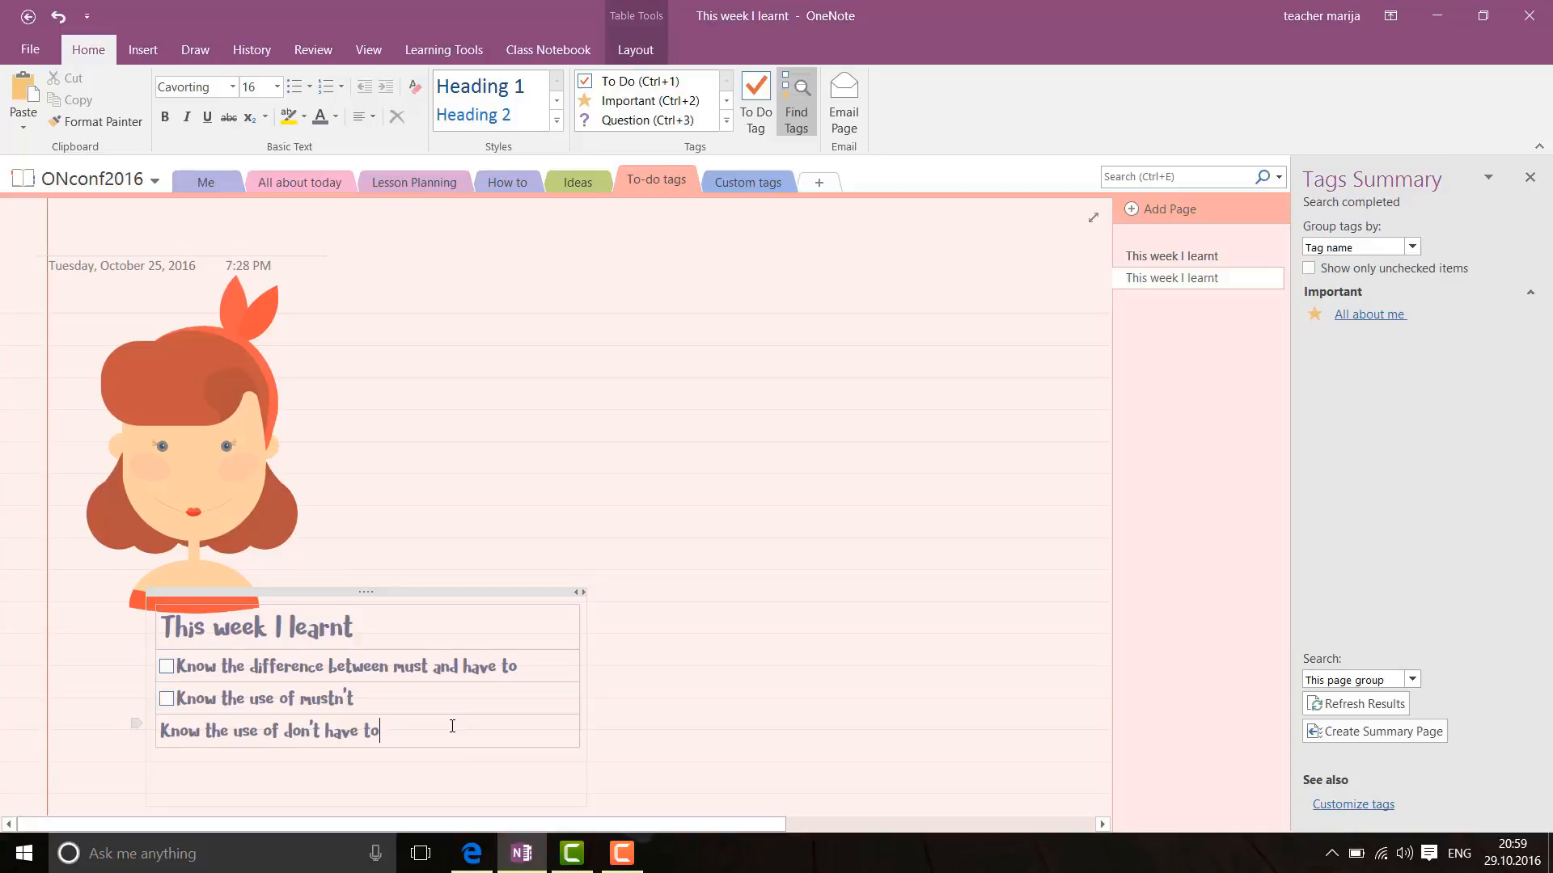
left_click(745, 94)
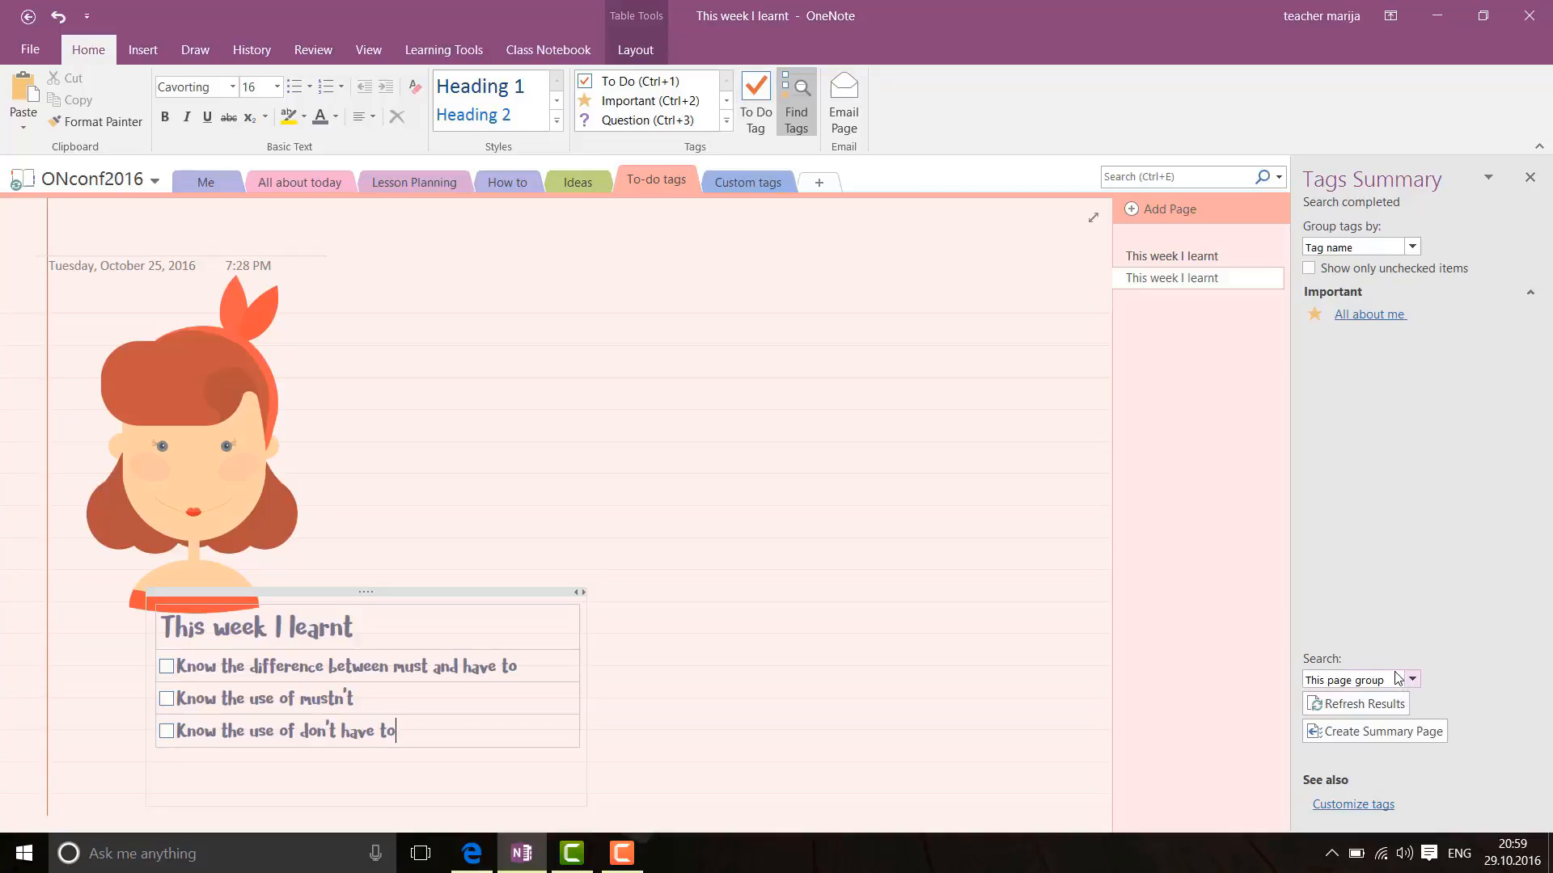
left_click(1393, 706)
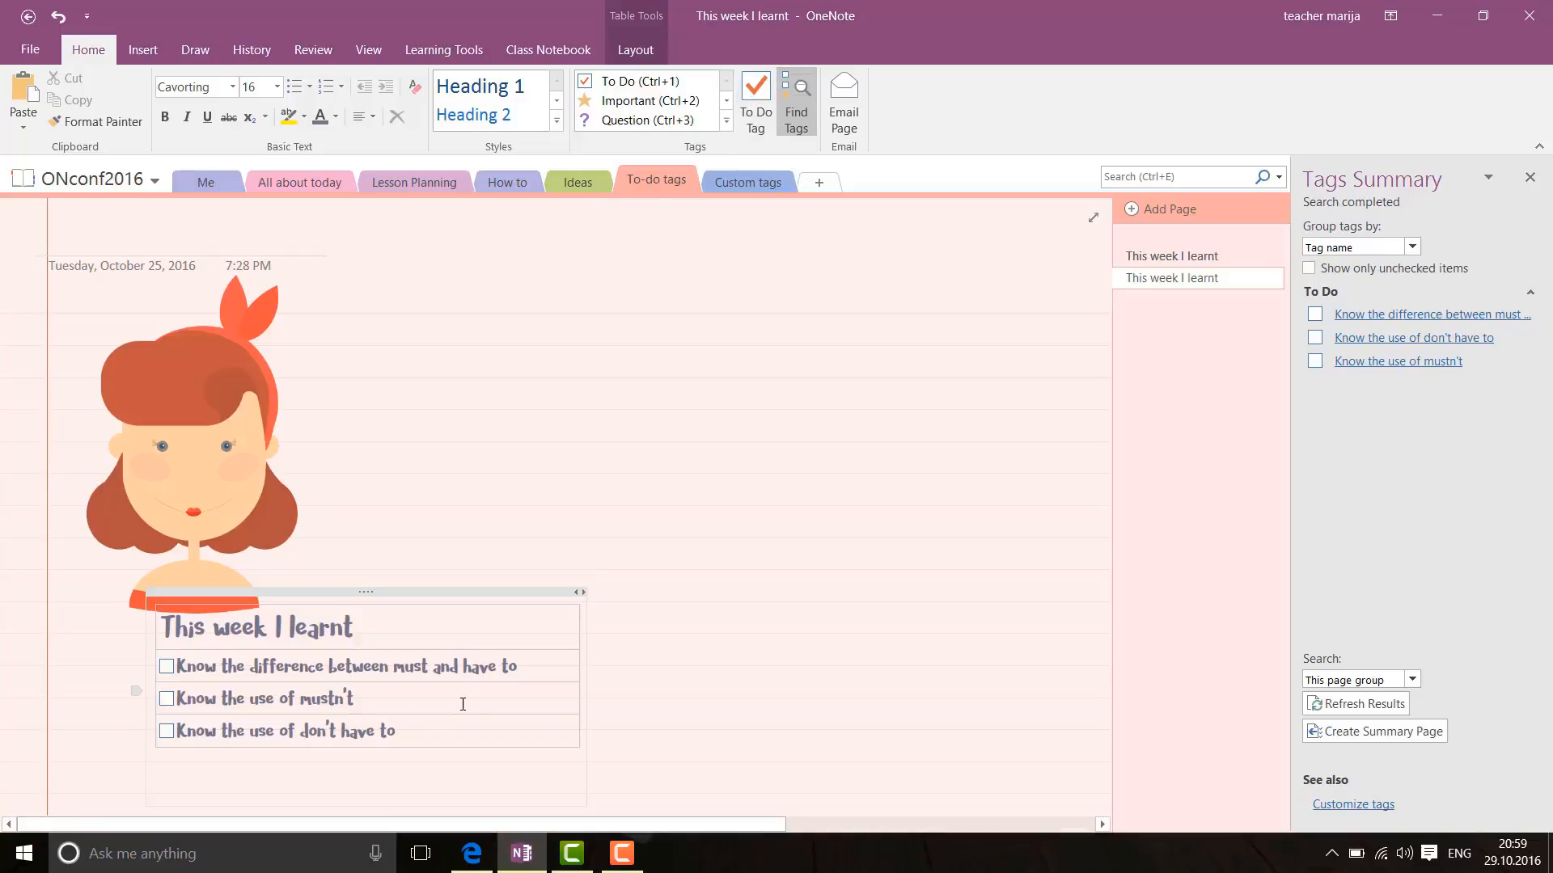
Step: Check off the To Do tags of the "Know the use of don't have to" and "Know the use of mustn't" statements
left_click(435, 728)
left_click(760, 105)
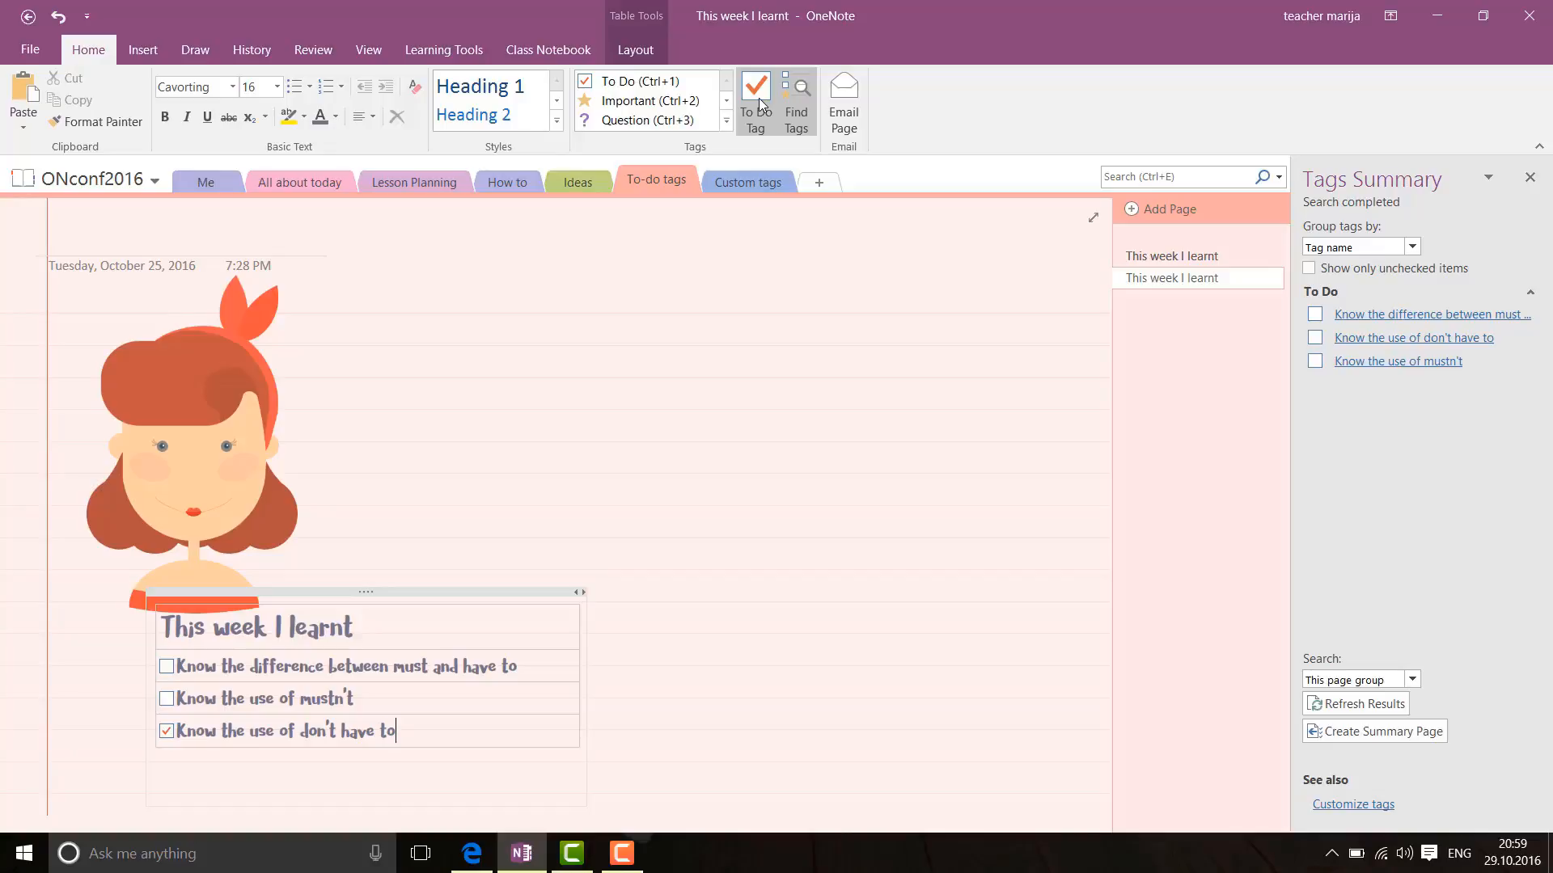
left_click(381, 693)
left_click(755, 104)
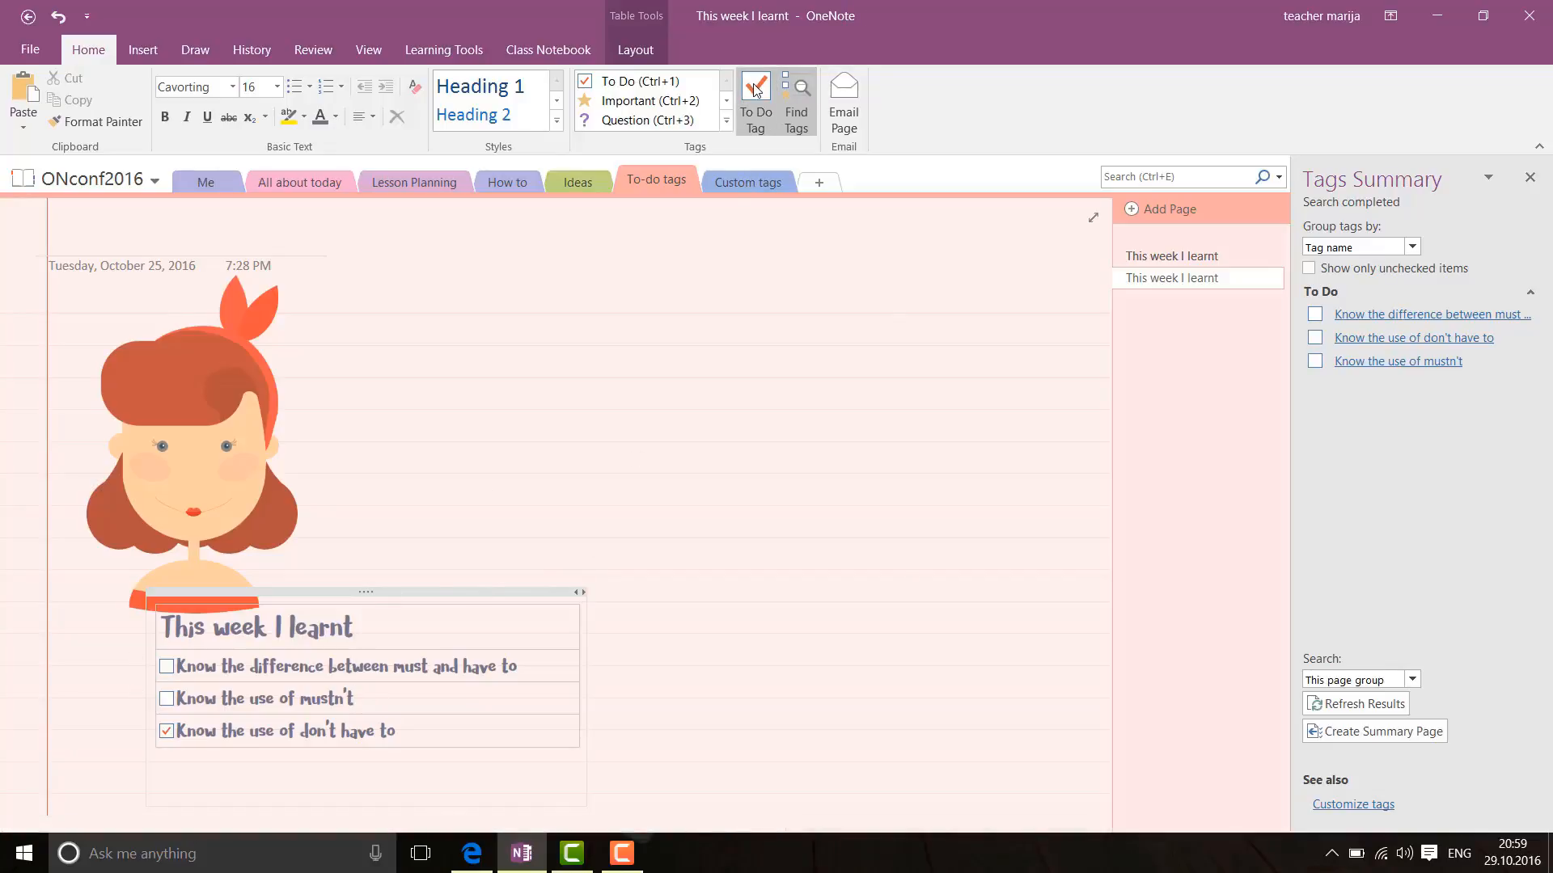
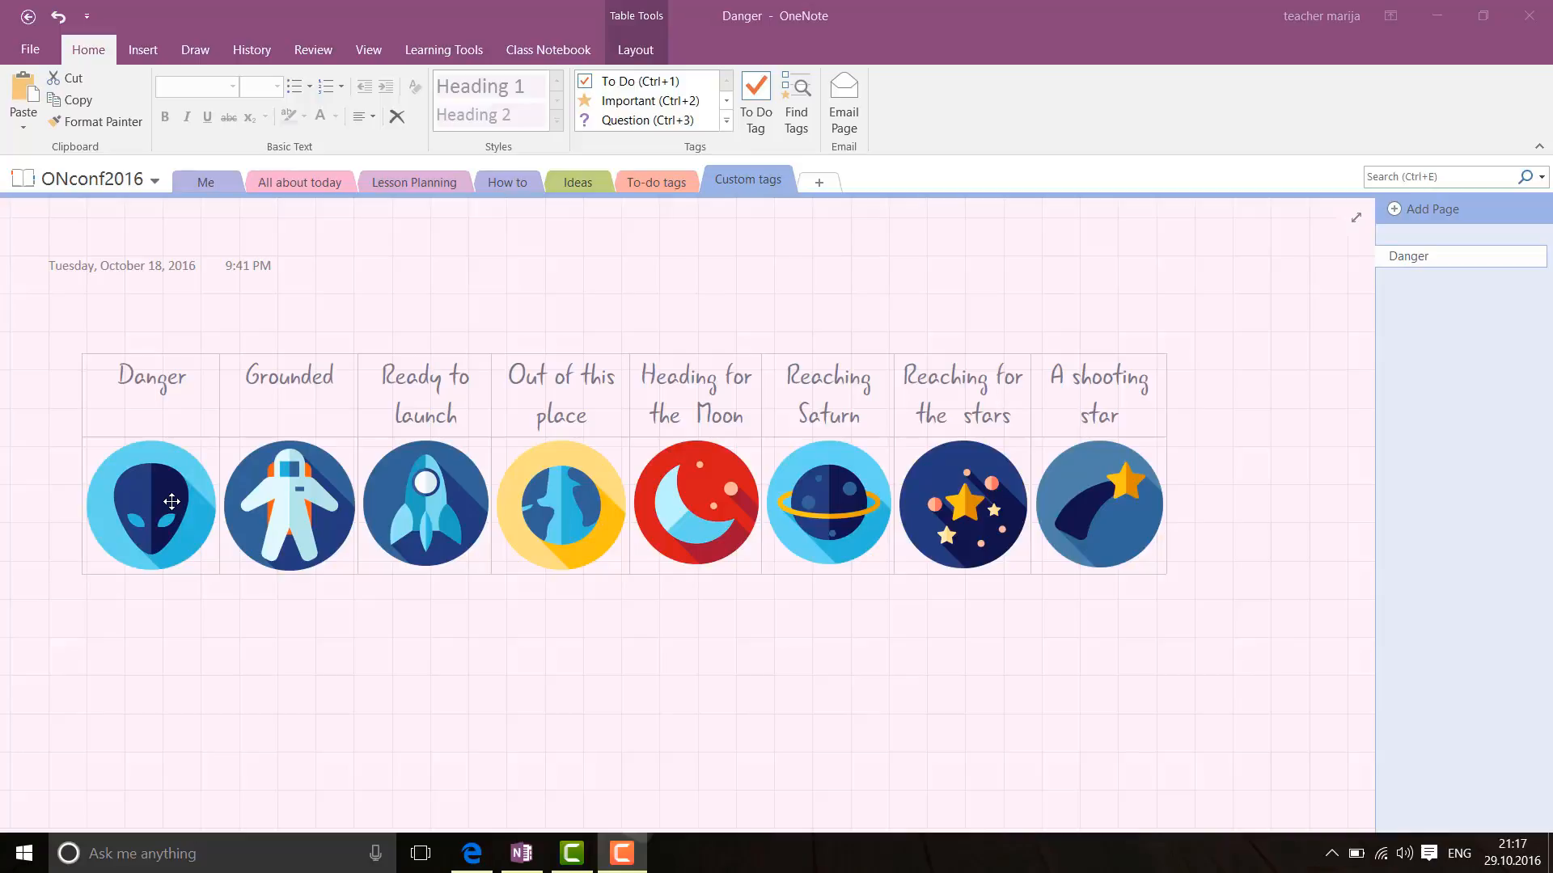
right_click(172, 502)
mouse_move(232, 492)
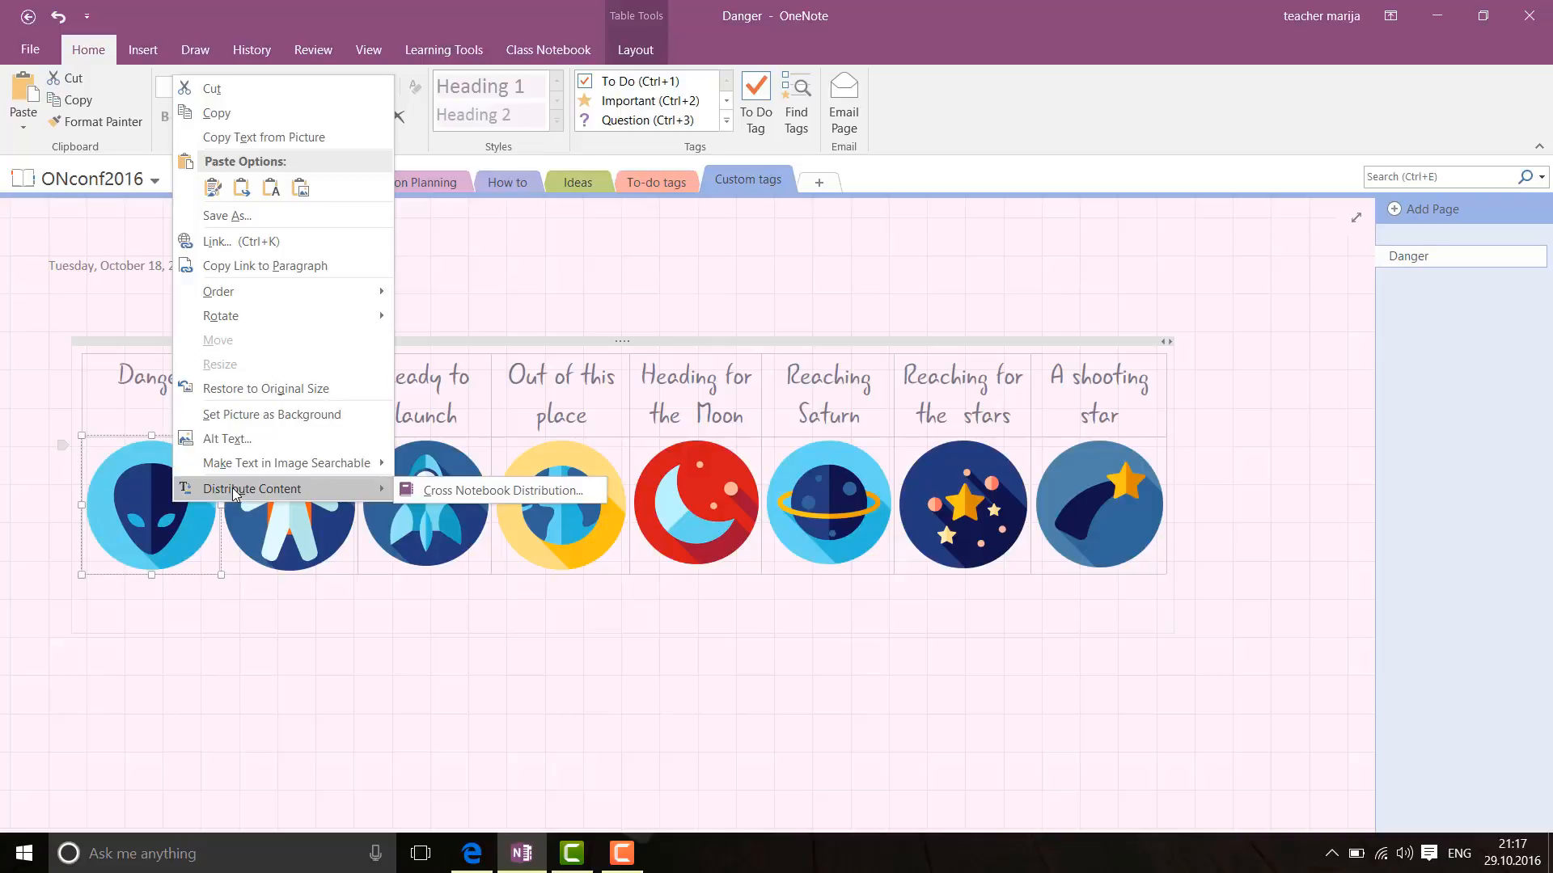
left_click(303, 671)
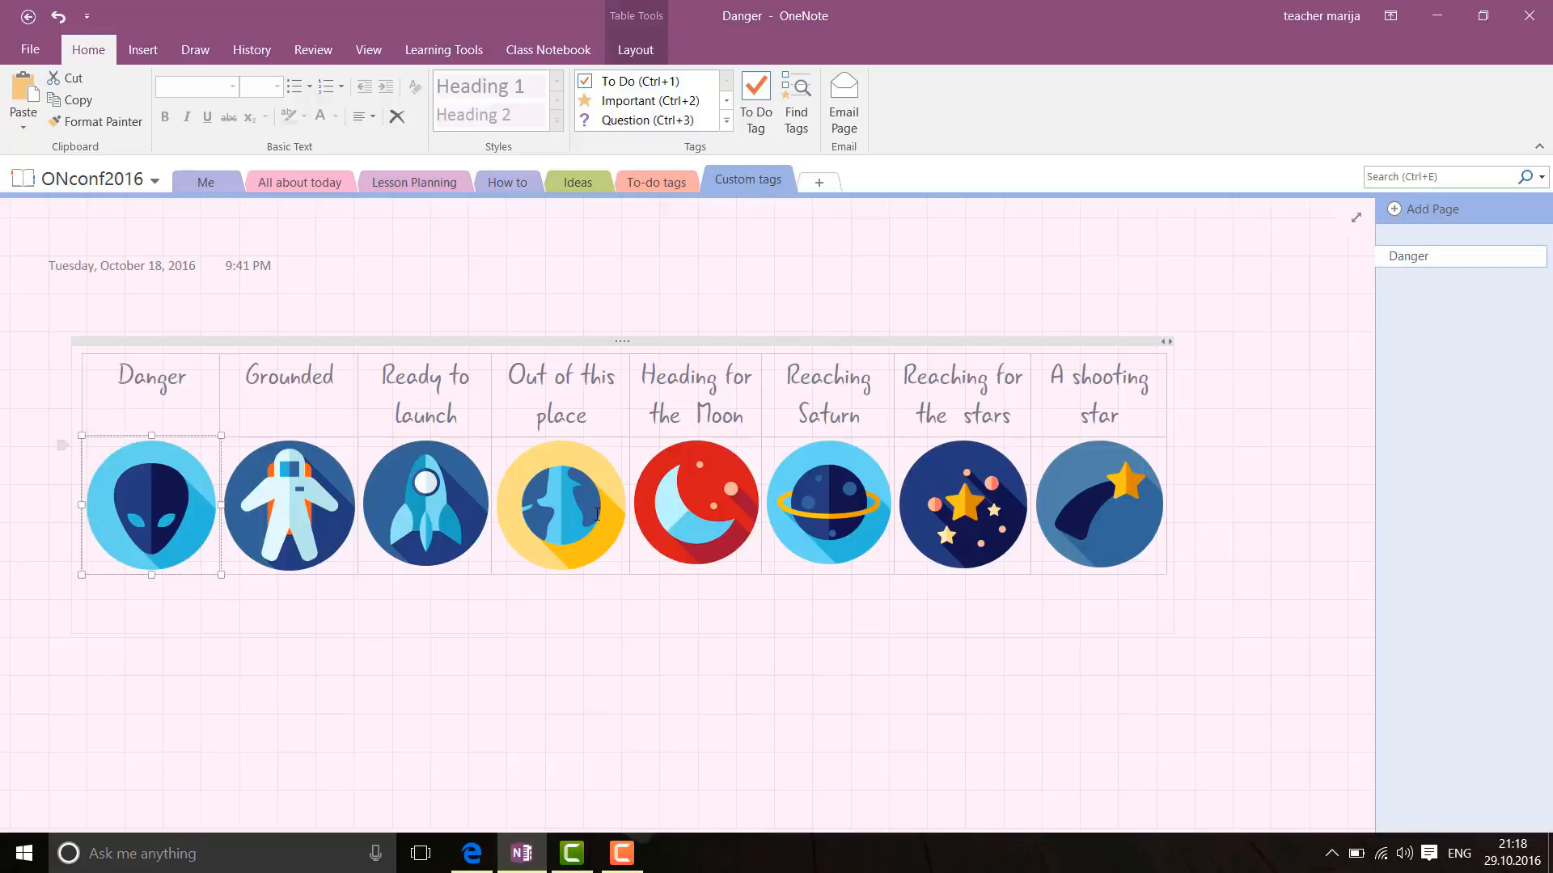
Step: Create a custom tag with a person's first name as its display name and the yellow smiley face as its symbol
left_click(727, 123)
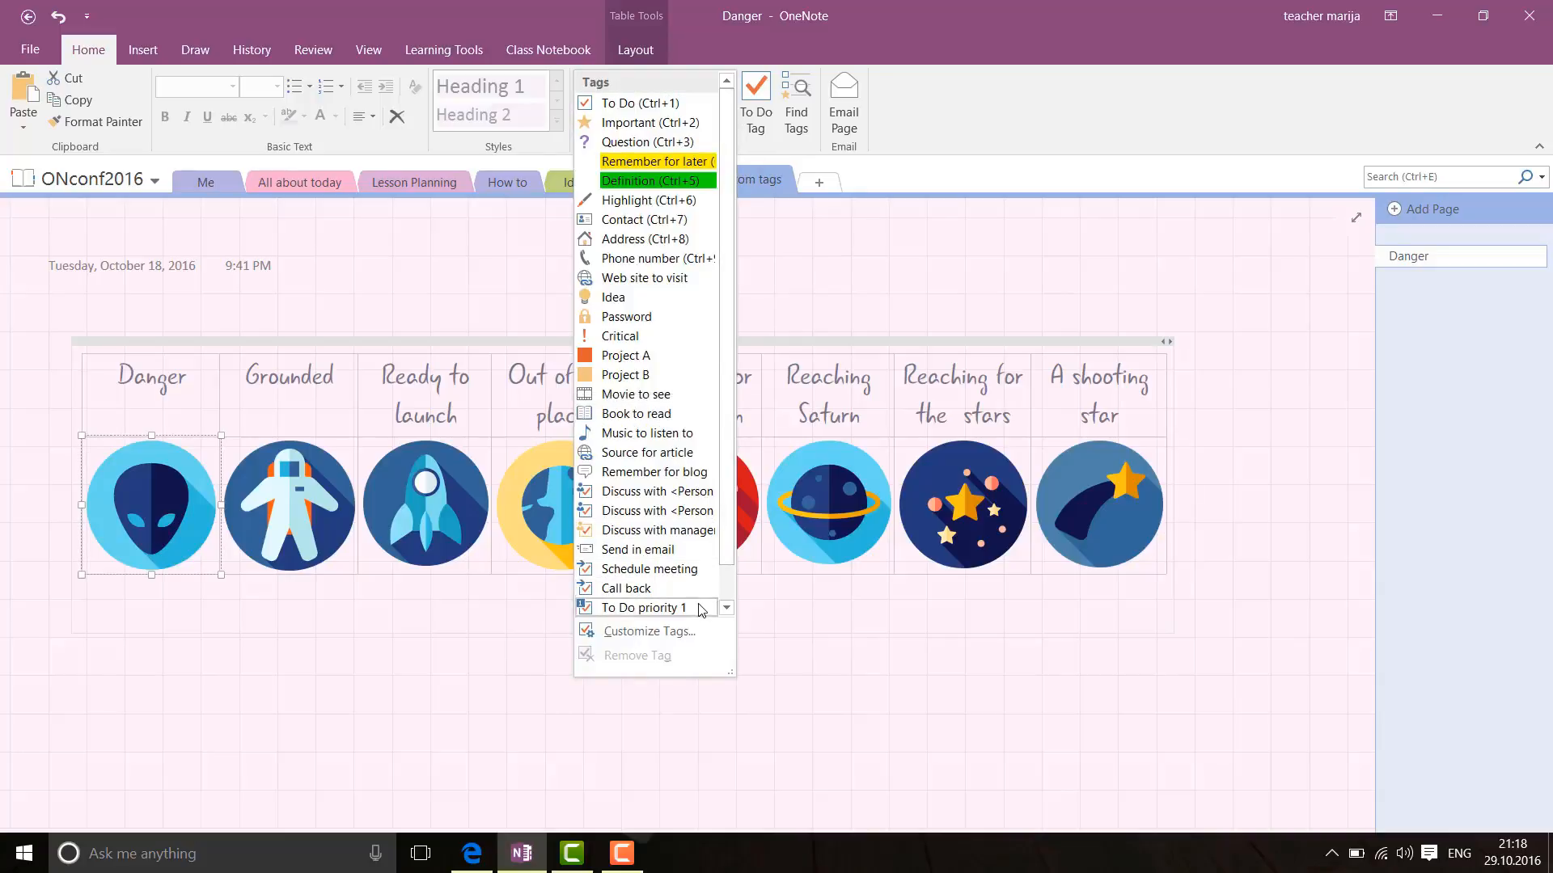
left_click(681, 642)
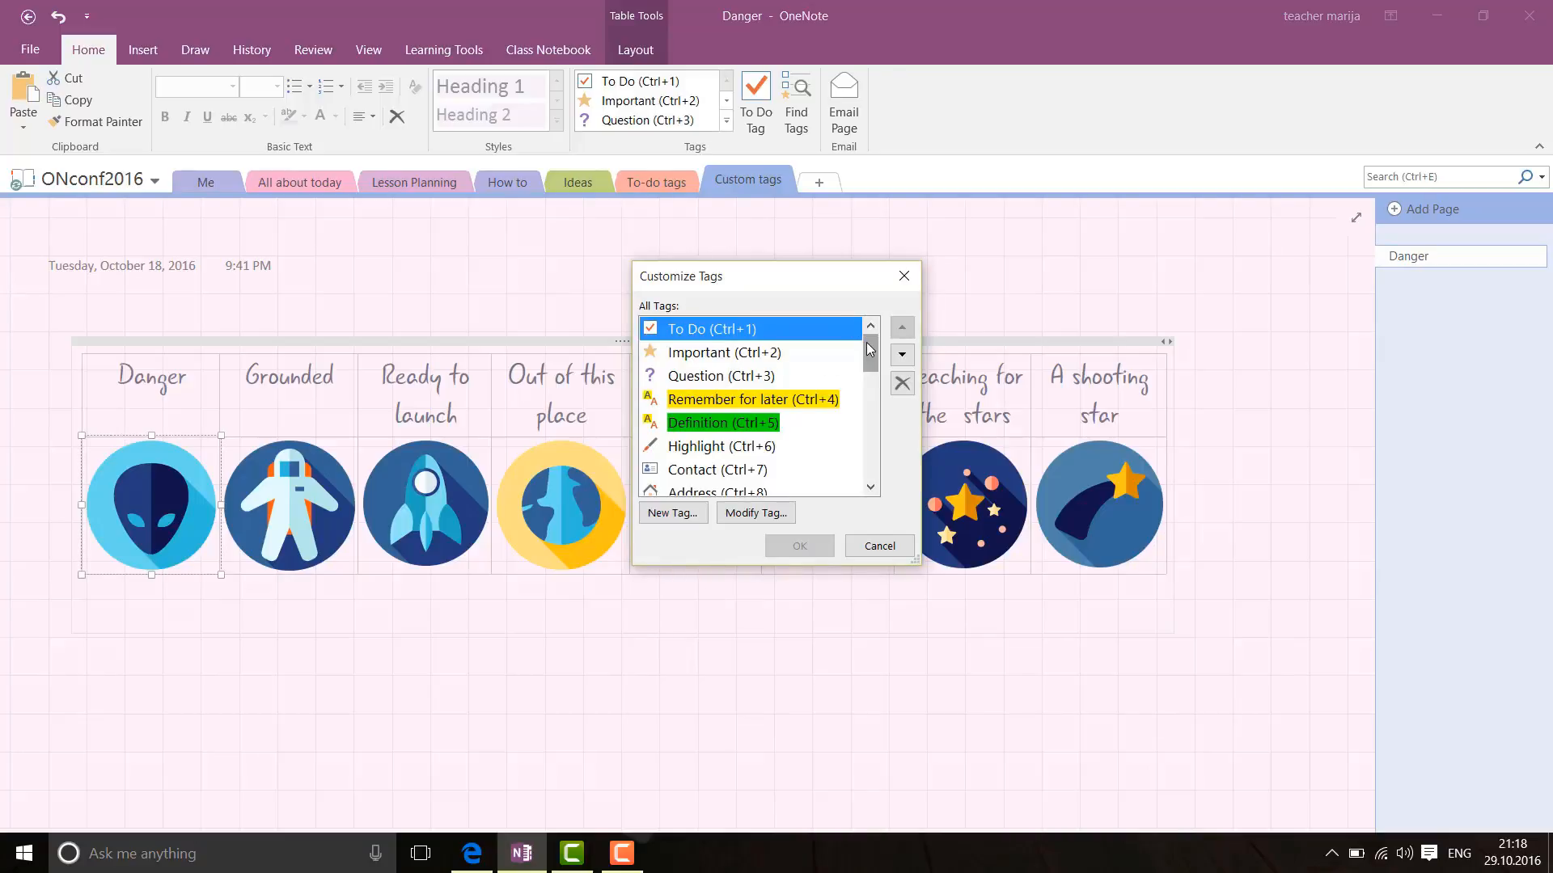
mouse_move(869, 349)
left_mouse_down()
mouse_move(876, 477)
mouse_move(867, 336)
left_mouse_up()
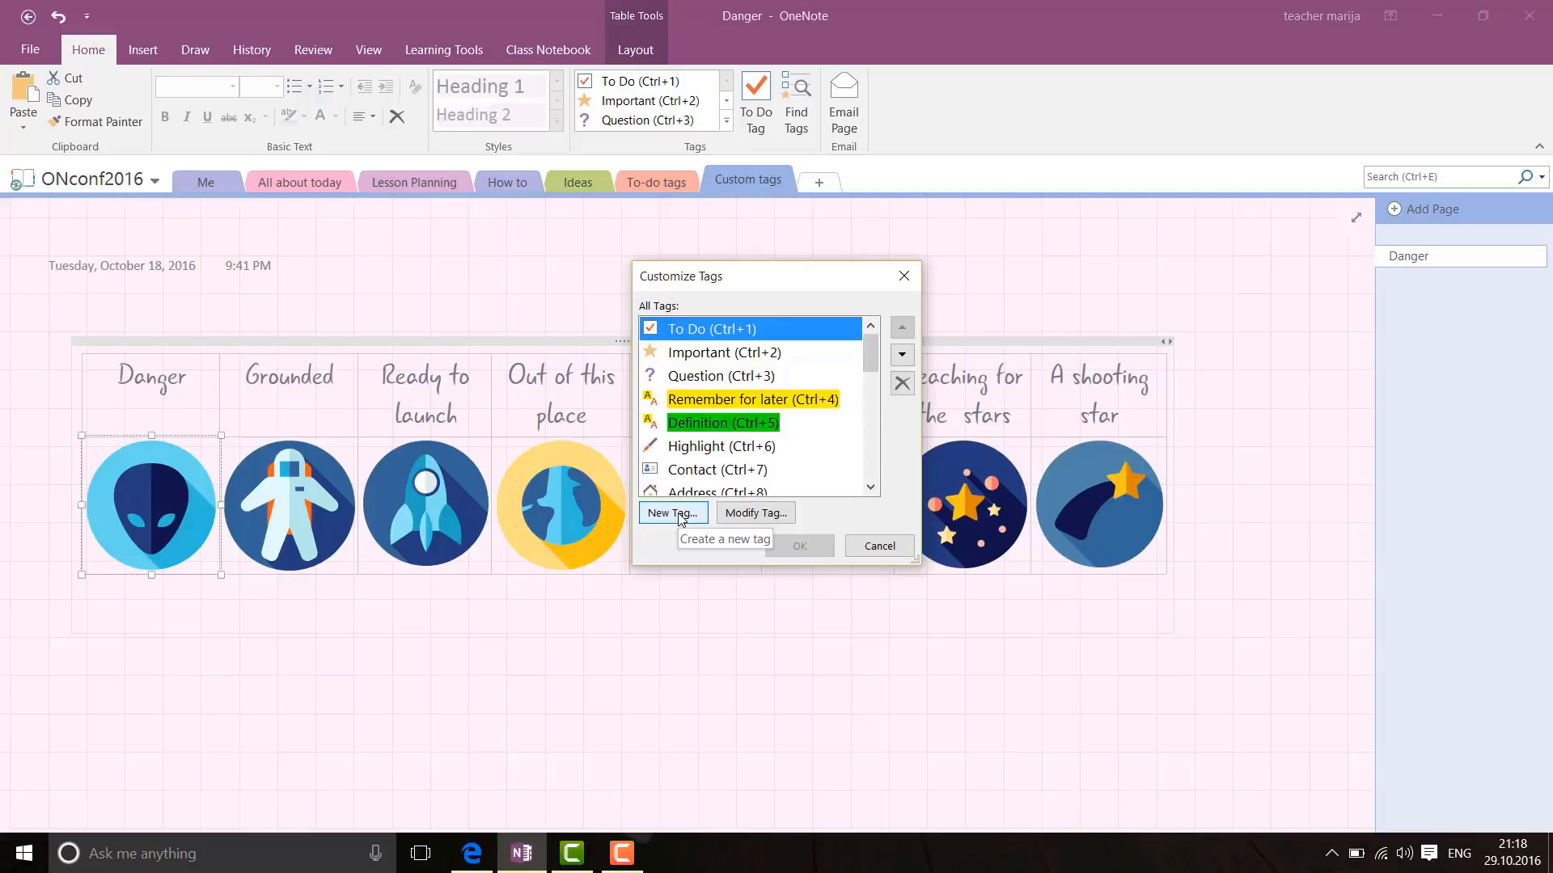
left_click(672, 513)
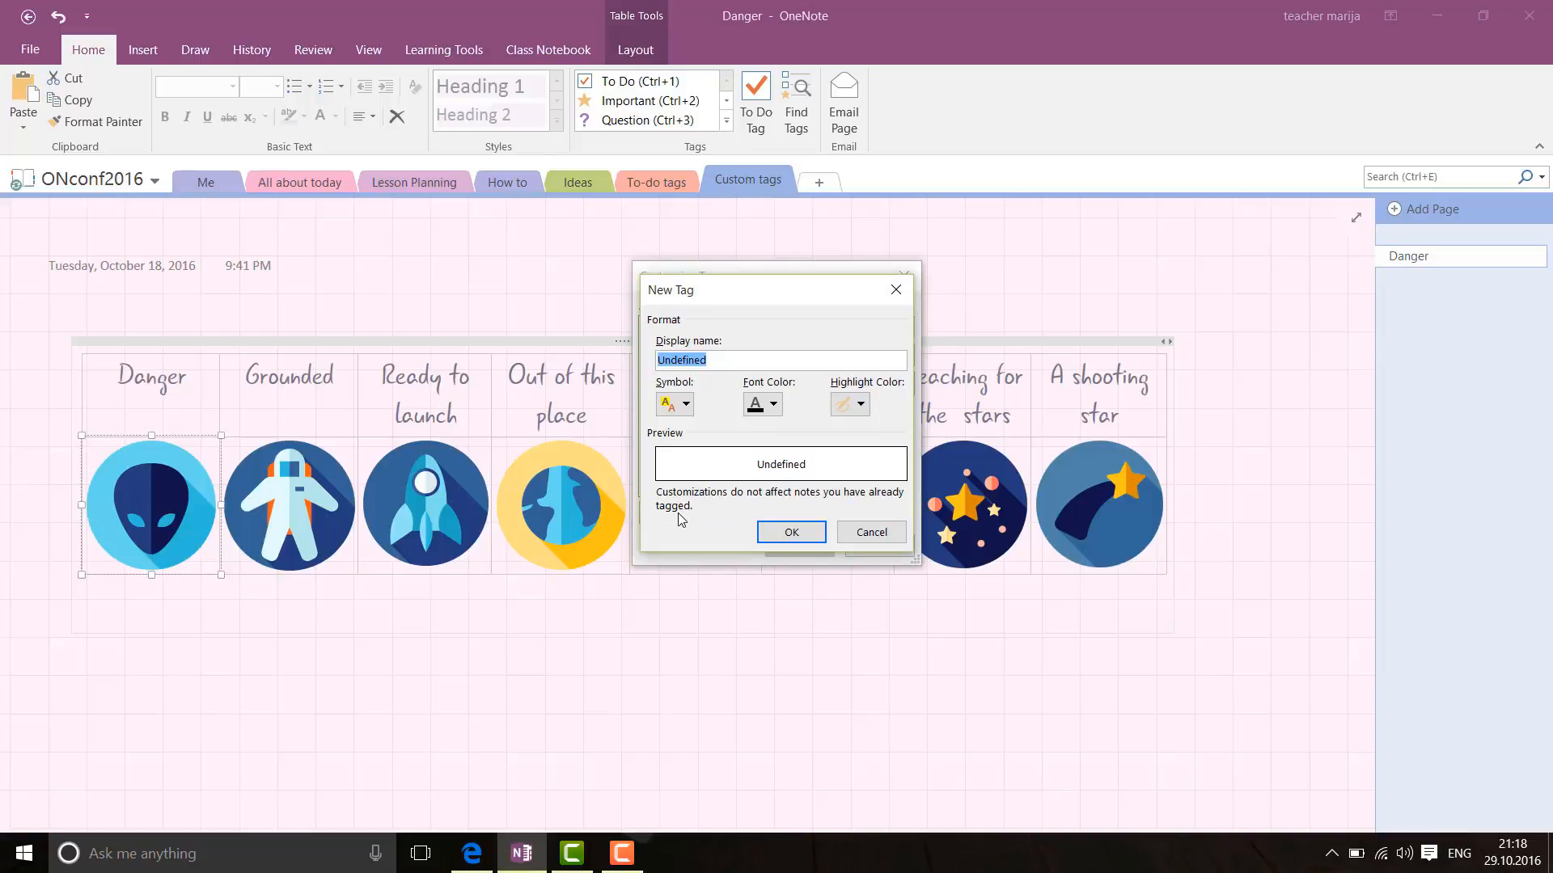
key("BackSpace")
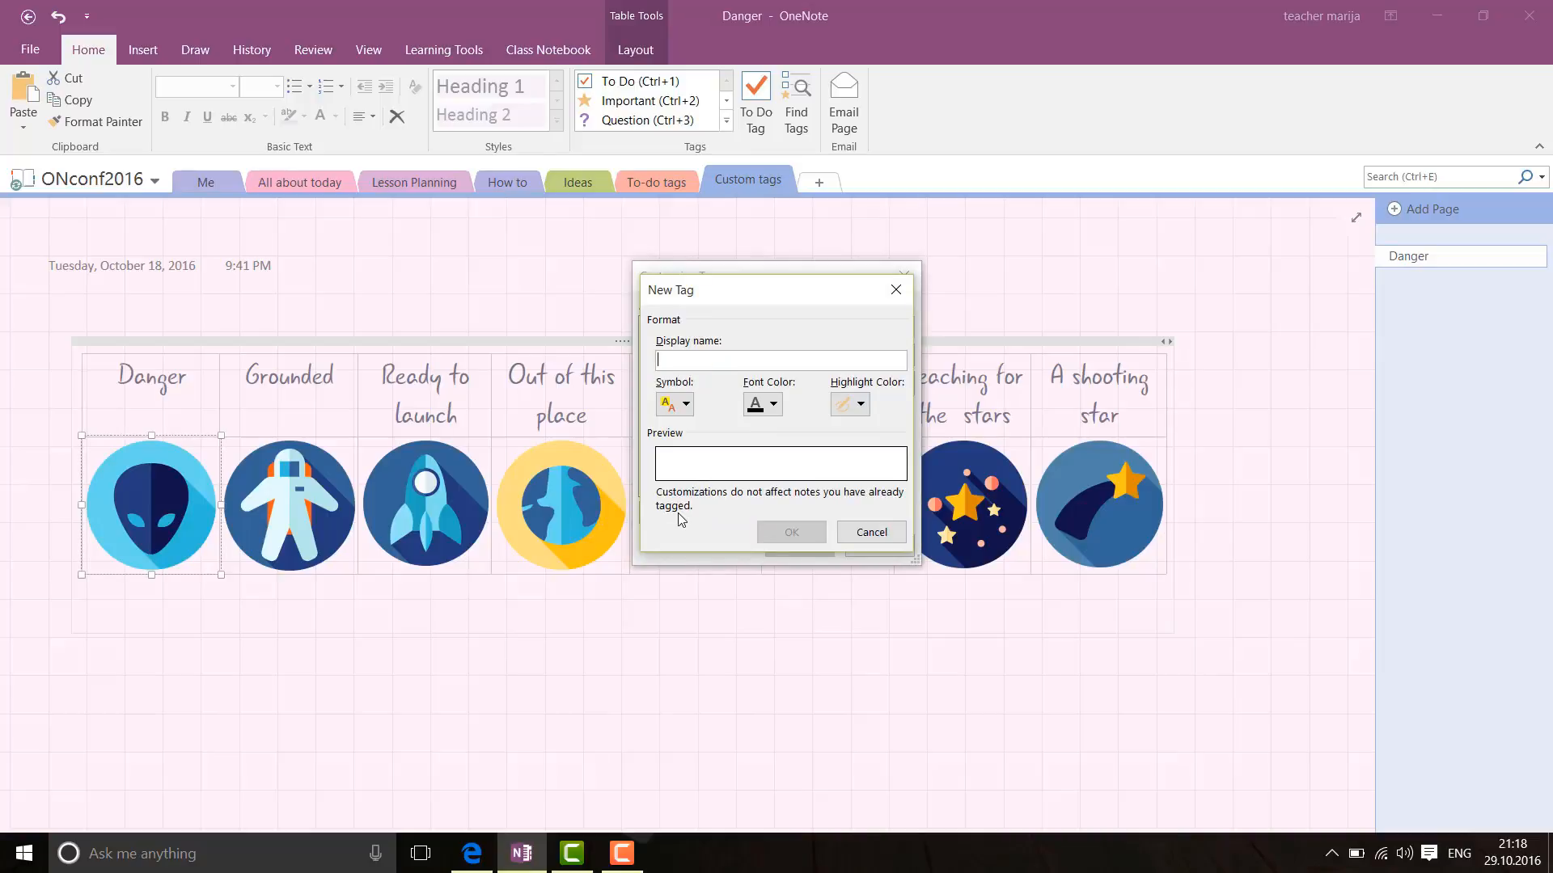
type("Lea")
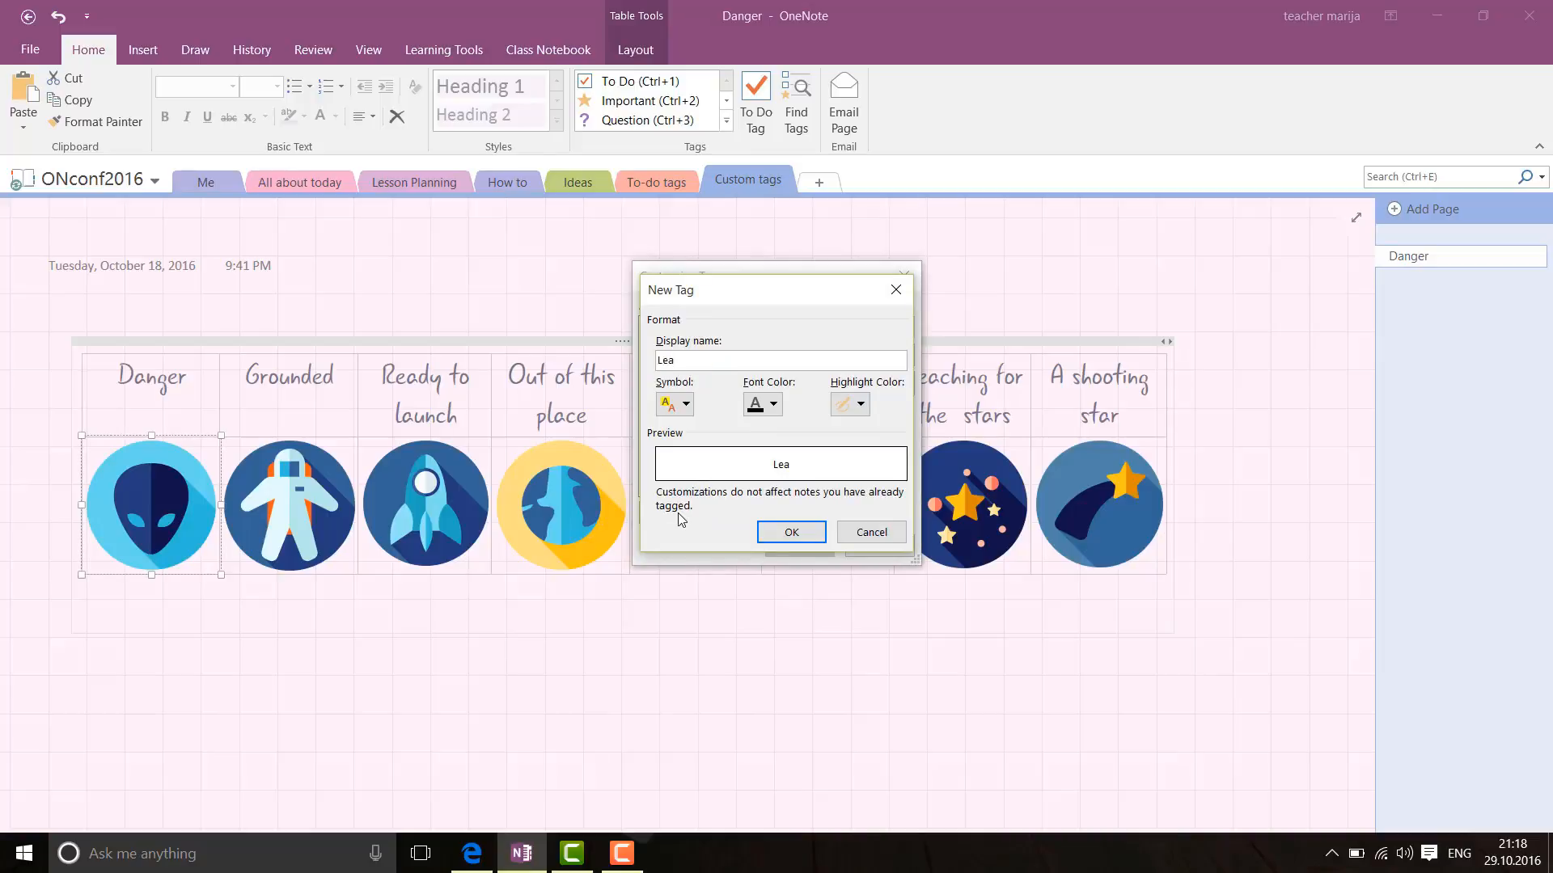
left_click(674, 406)
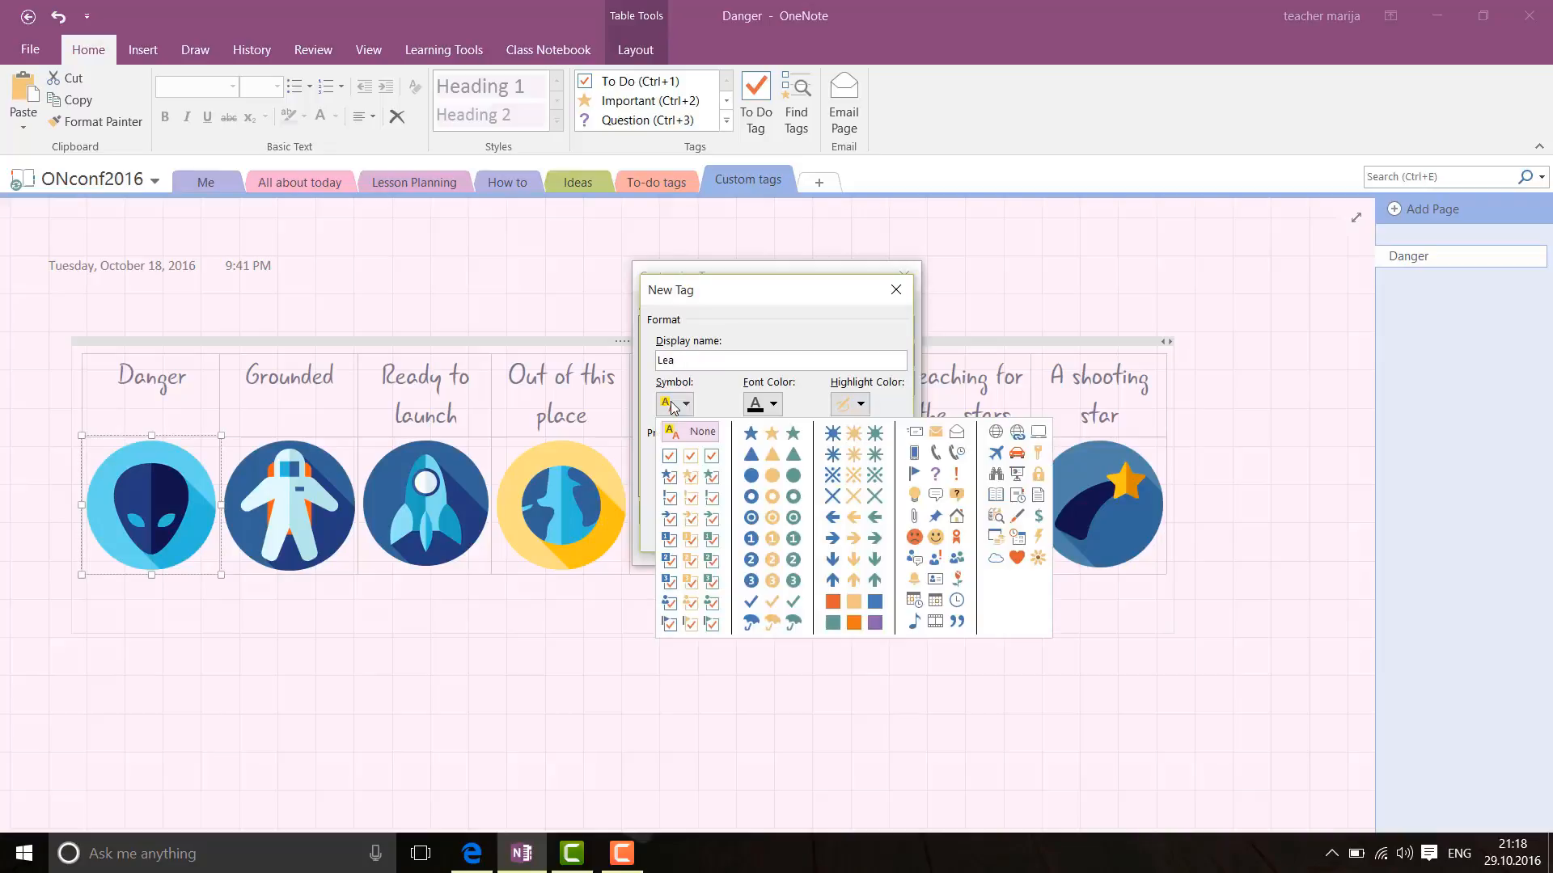
left_click(935, 539)
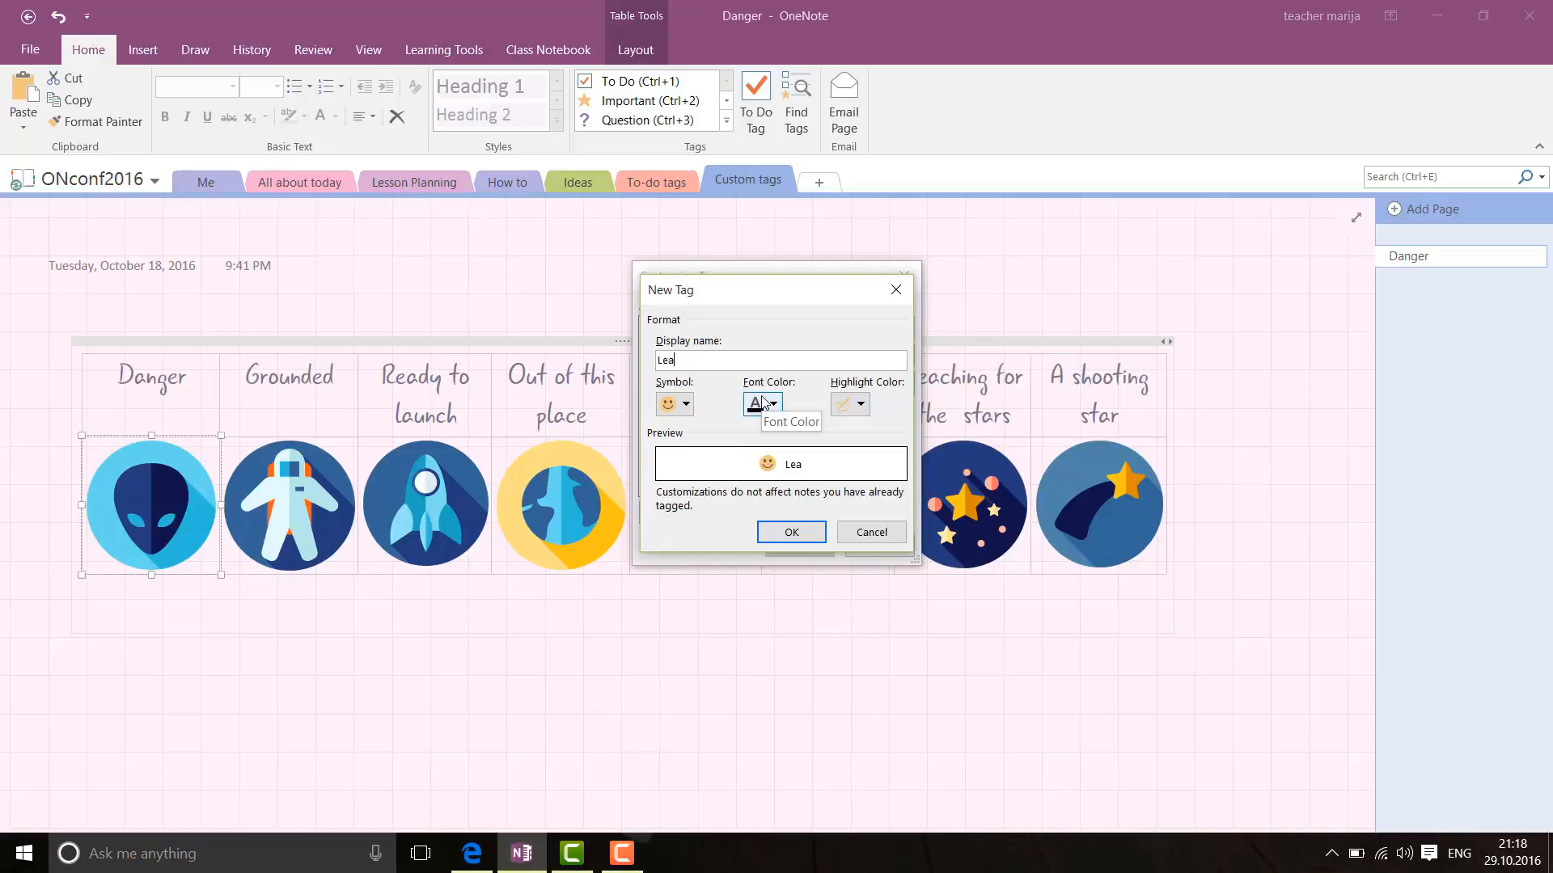
left_click(791, 532)
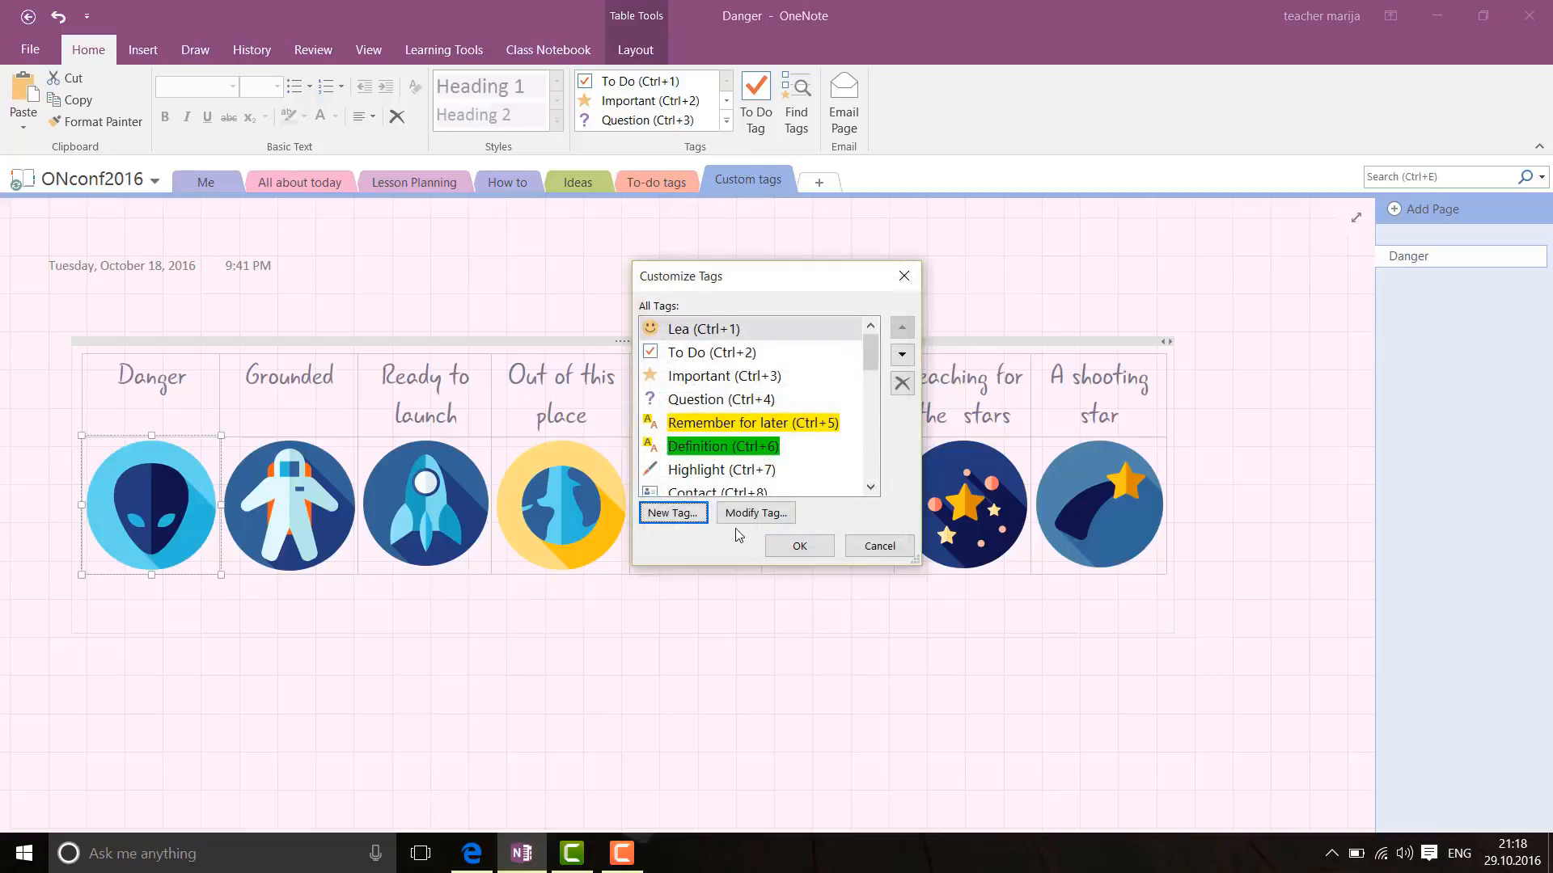
Step: Create a second custom tag with another student's first name as its display name and the yellow smiley face as its symbol
left_click(667, 514)
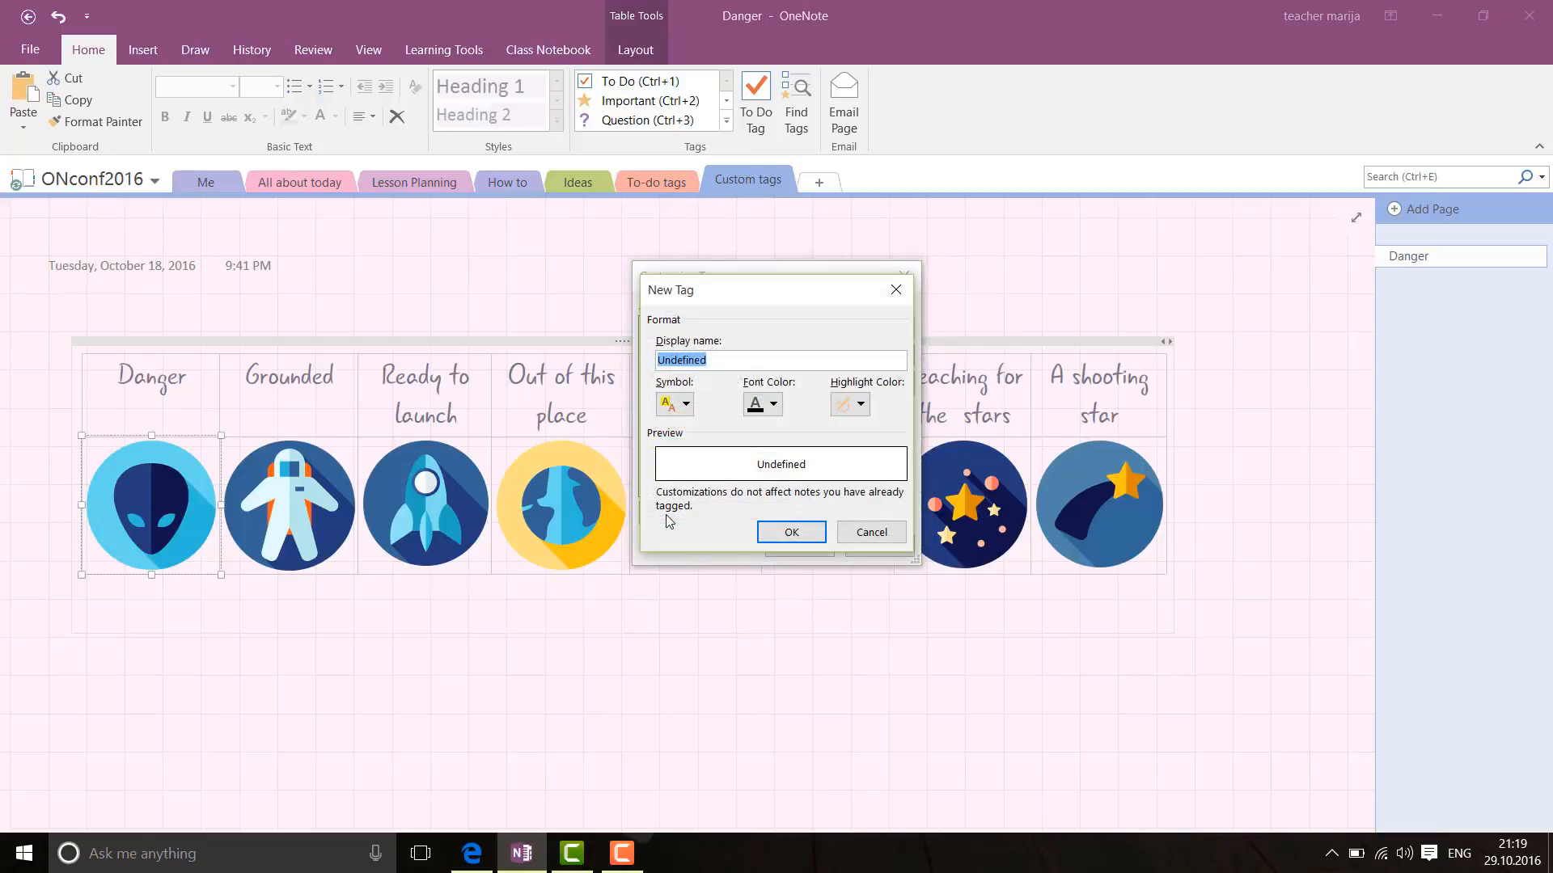
key("BackSpace")
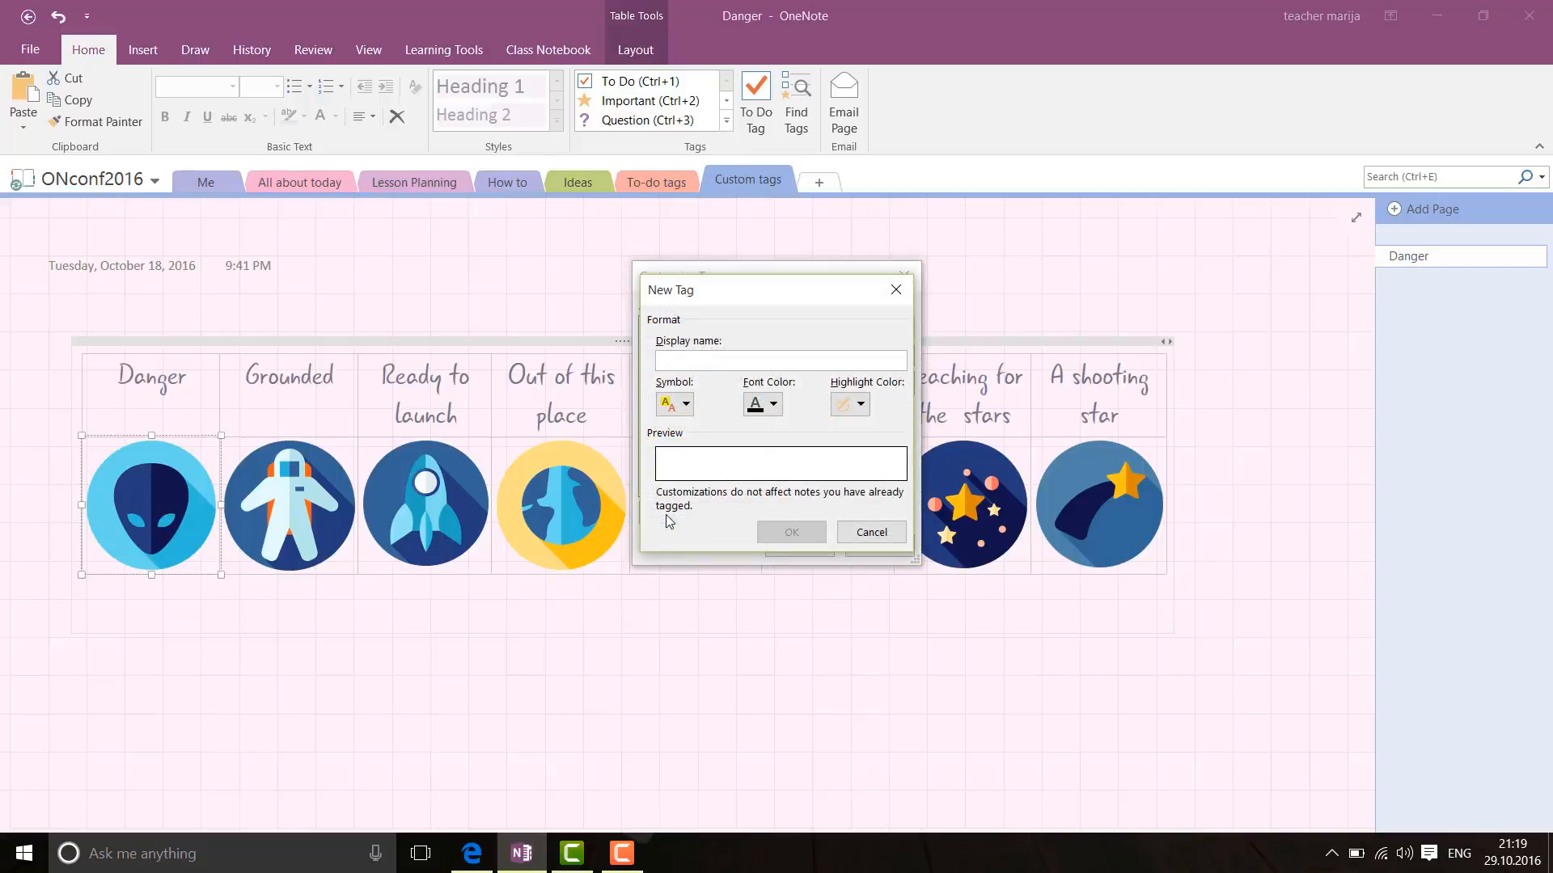
type("And")
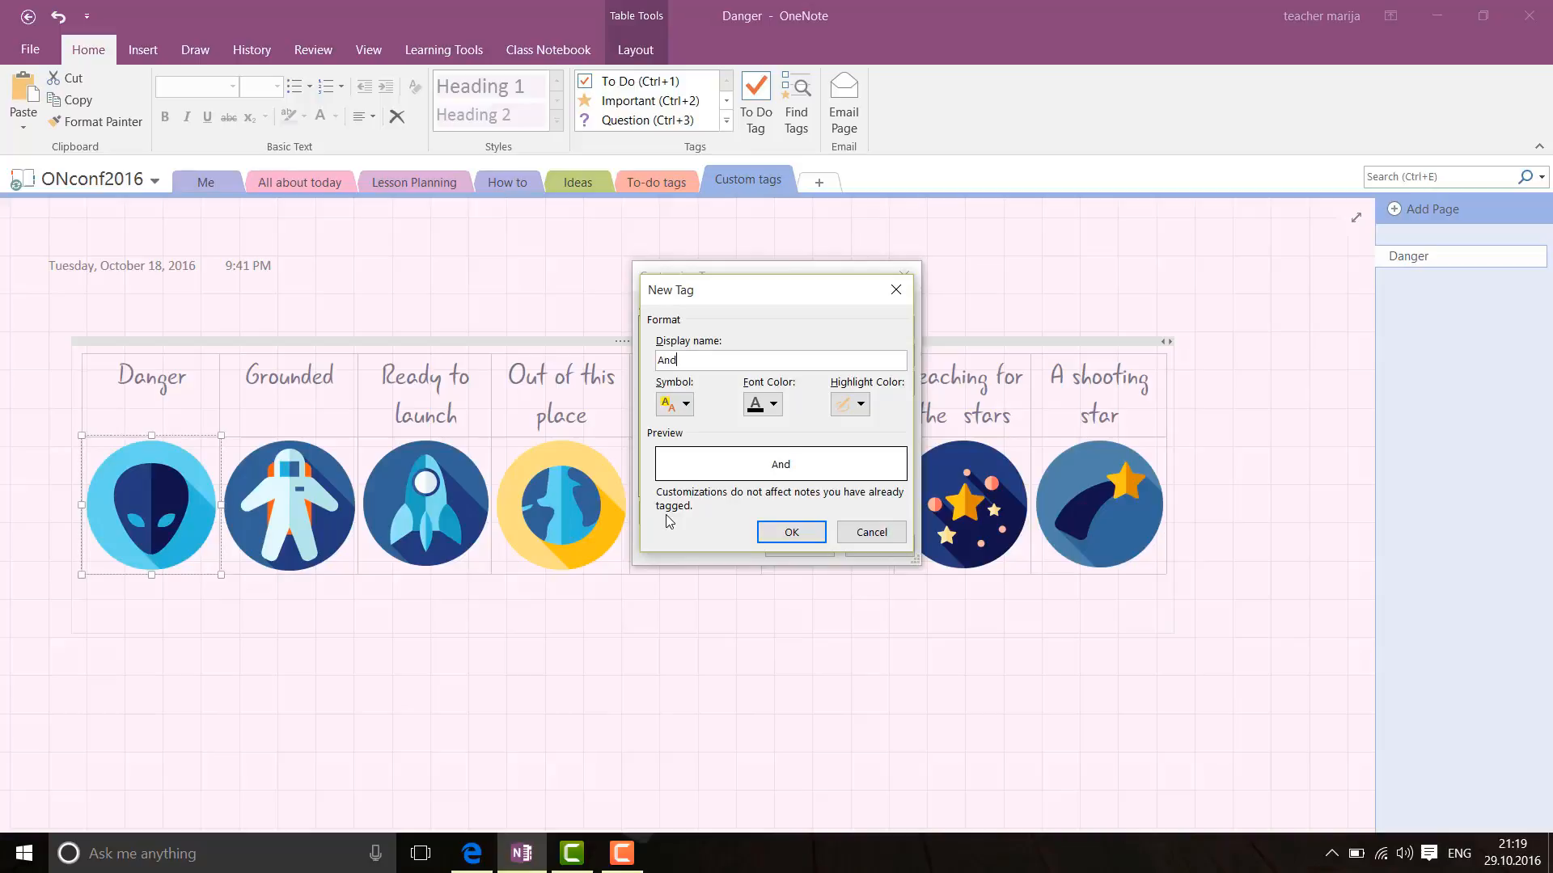
type("rea")
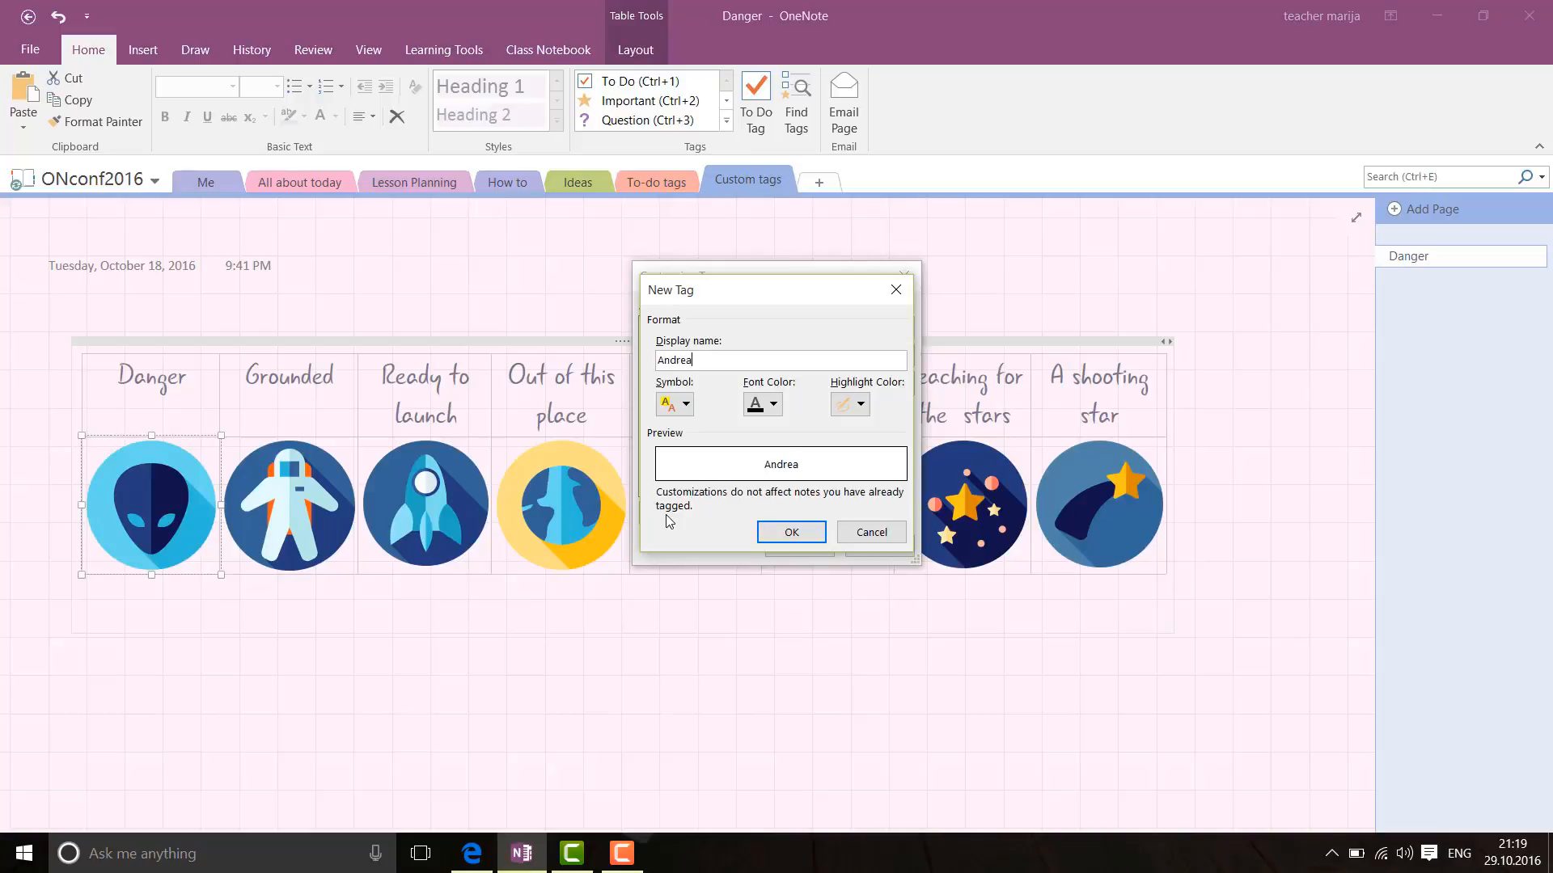
left_click(686, 406)
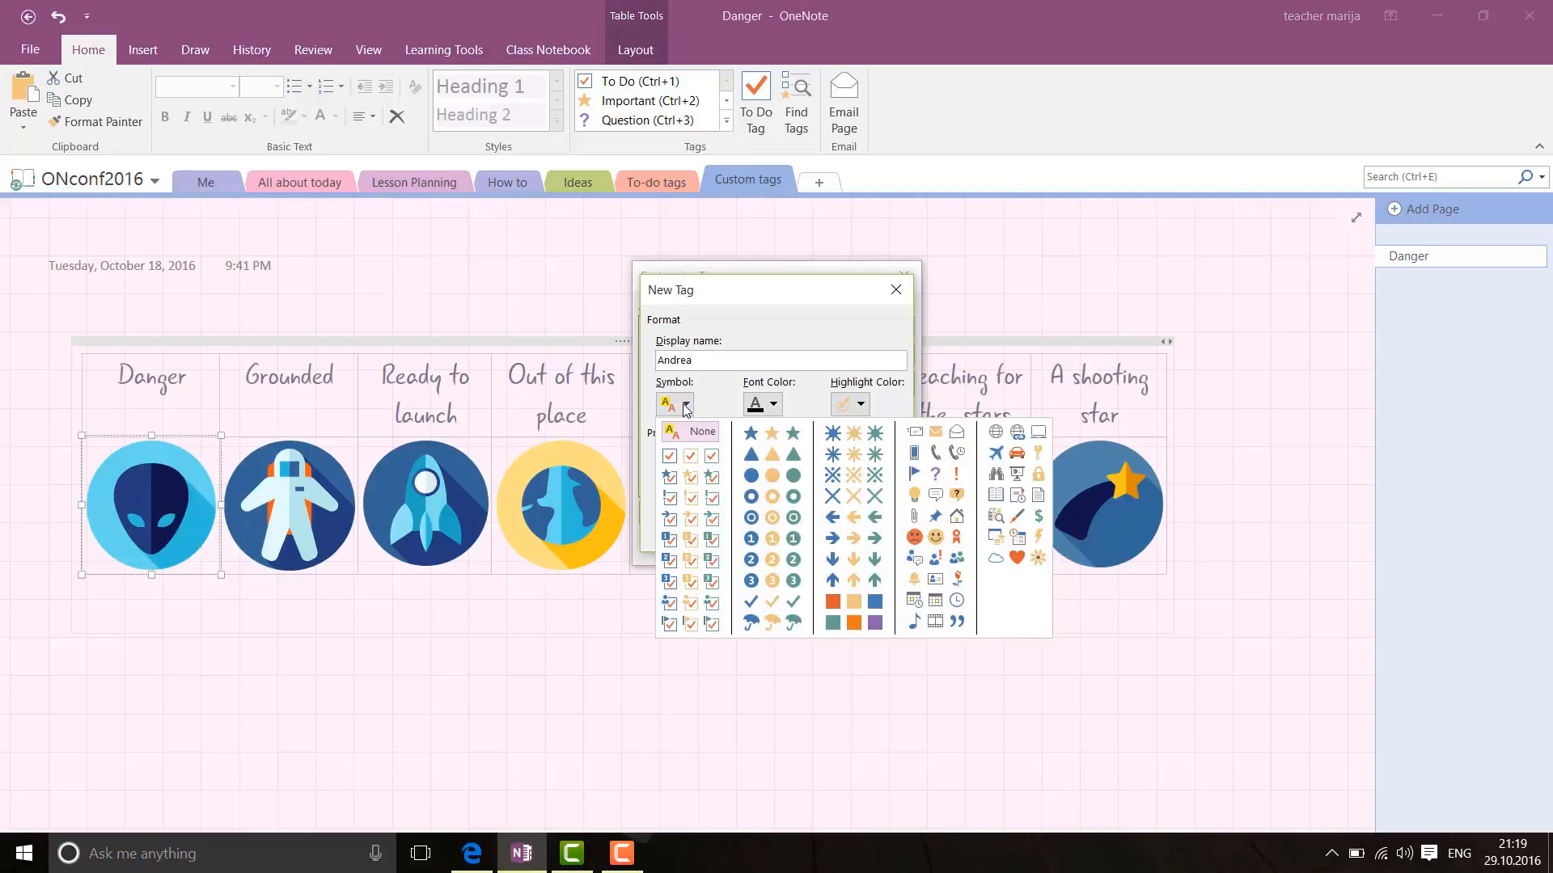
left_click(935, 540)
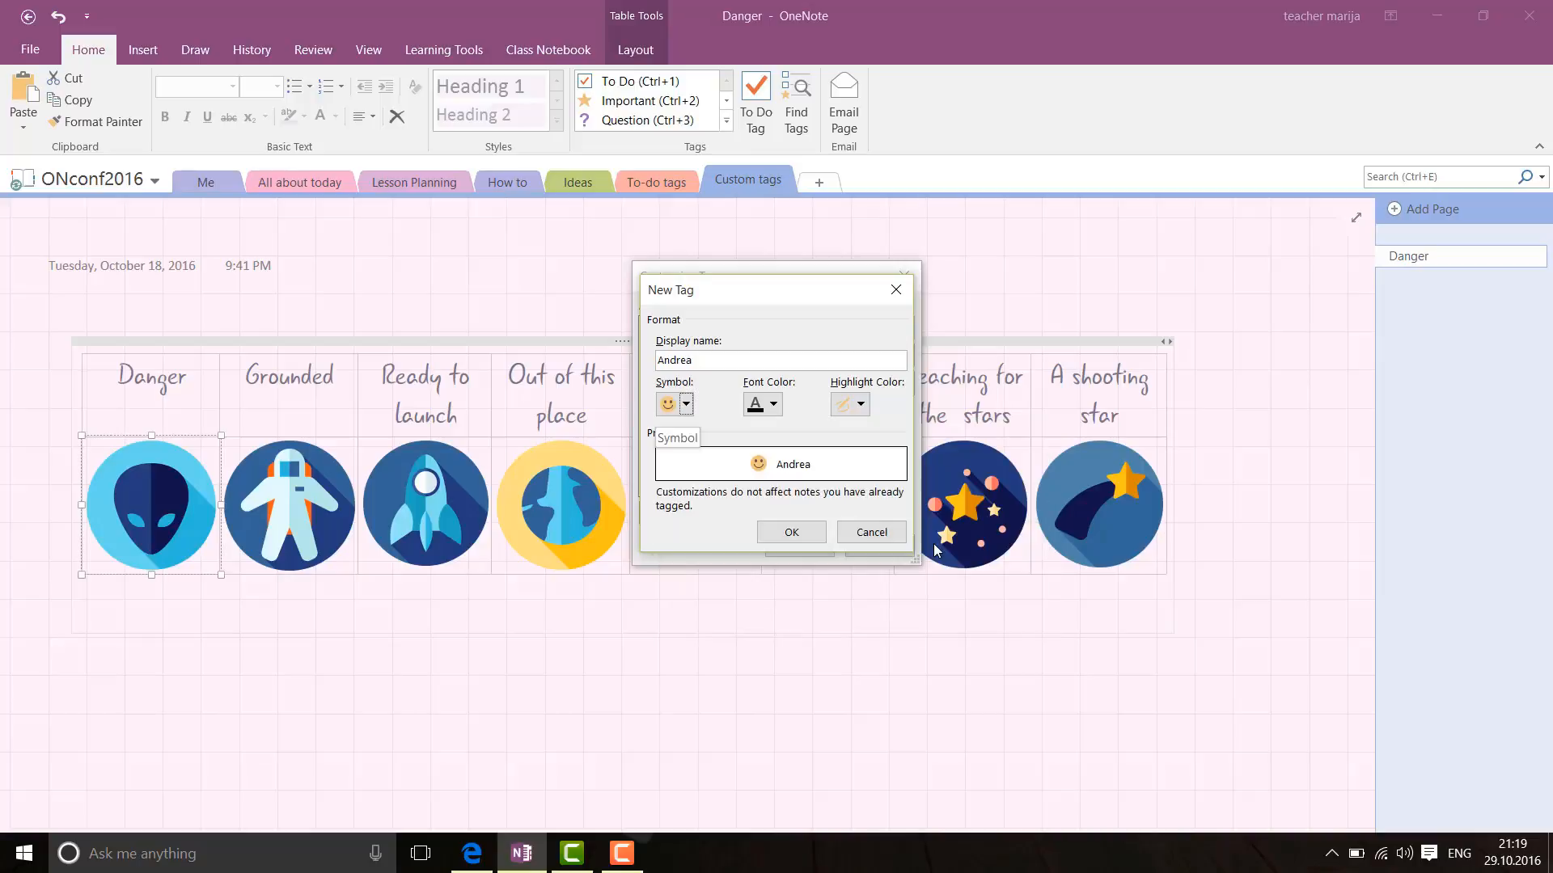
left_click(791, 533)
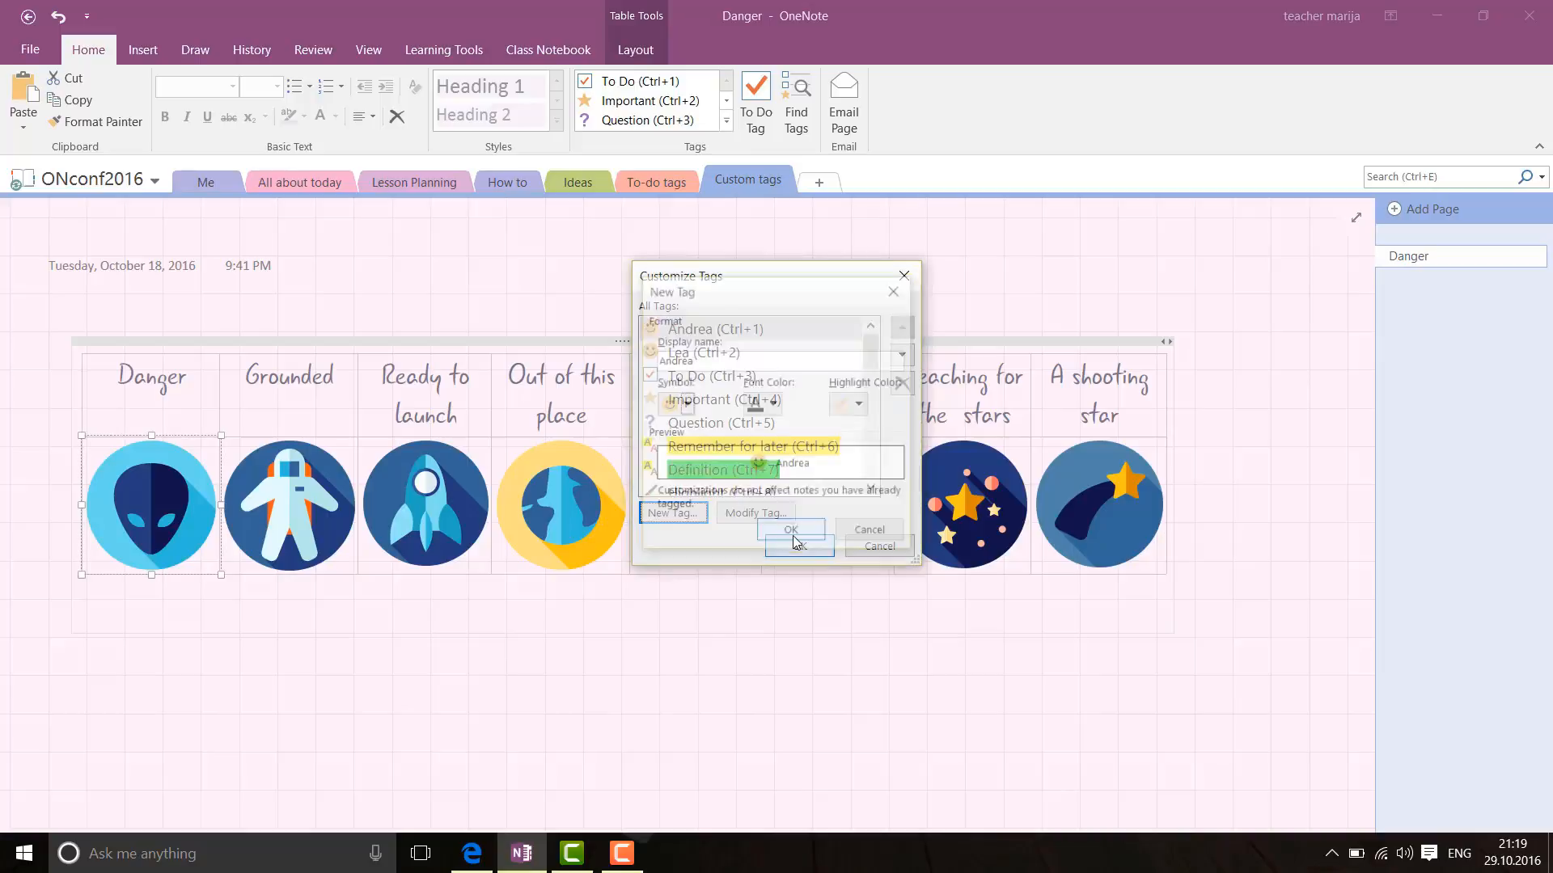
Step: Create a third custom tag with a further student's first name as its display name and the yellow smiley face as its symbol
left_click(675, 513)
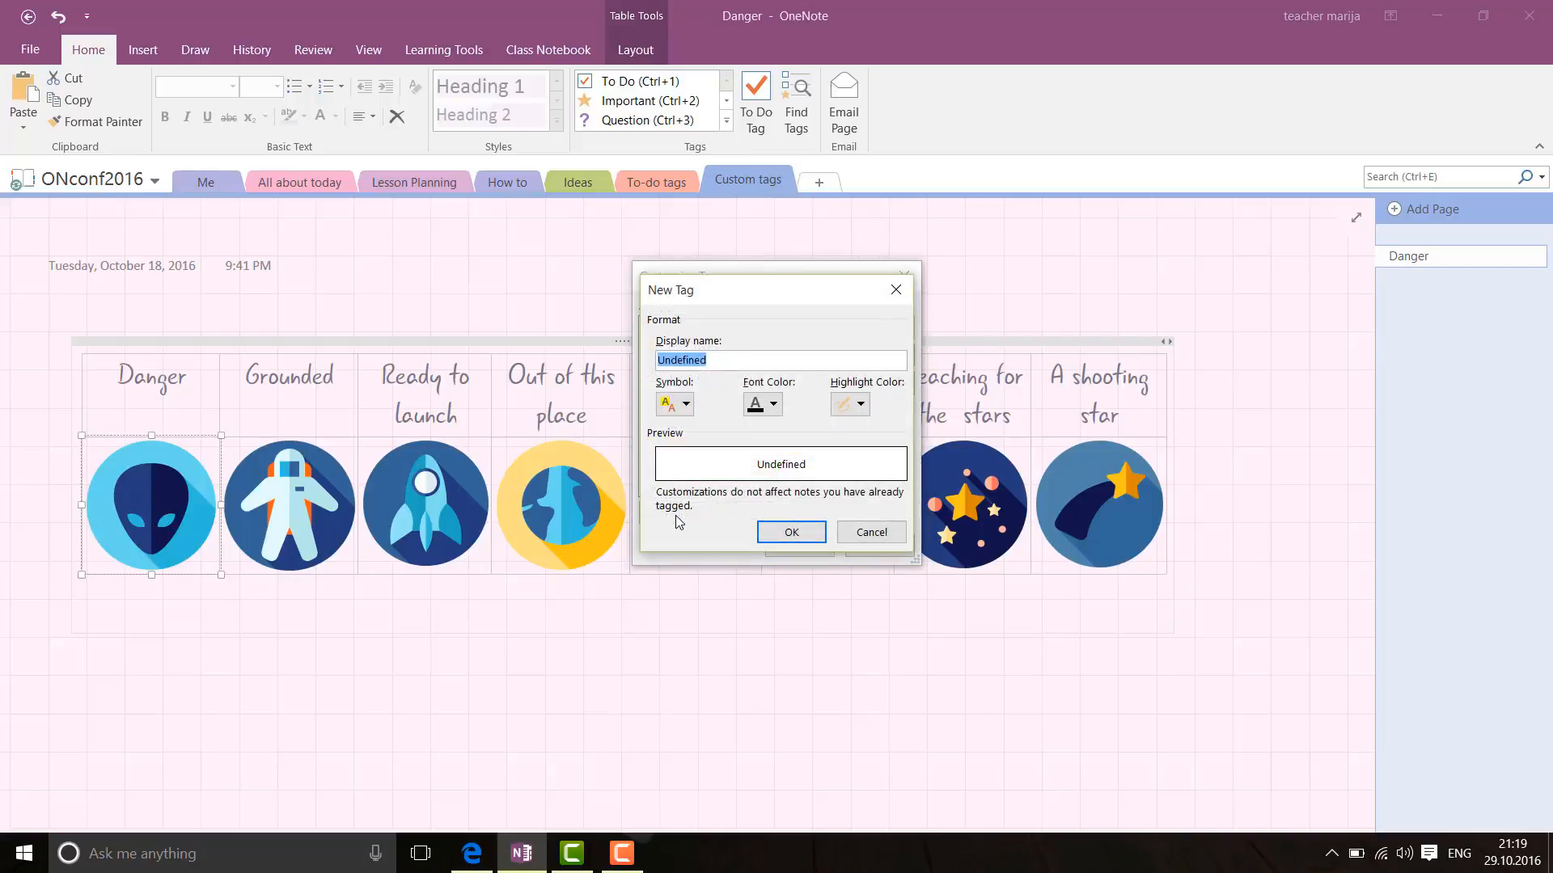
key("BackSpace")
type("Leo")
left_click(681, 406)
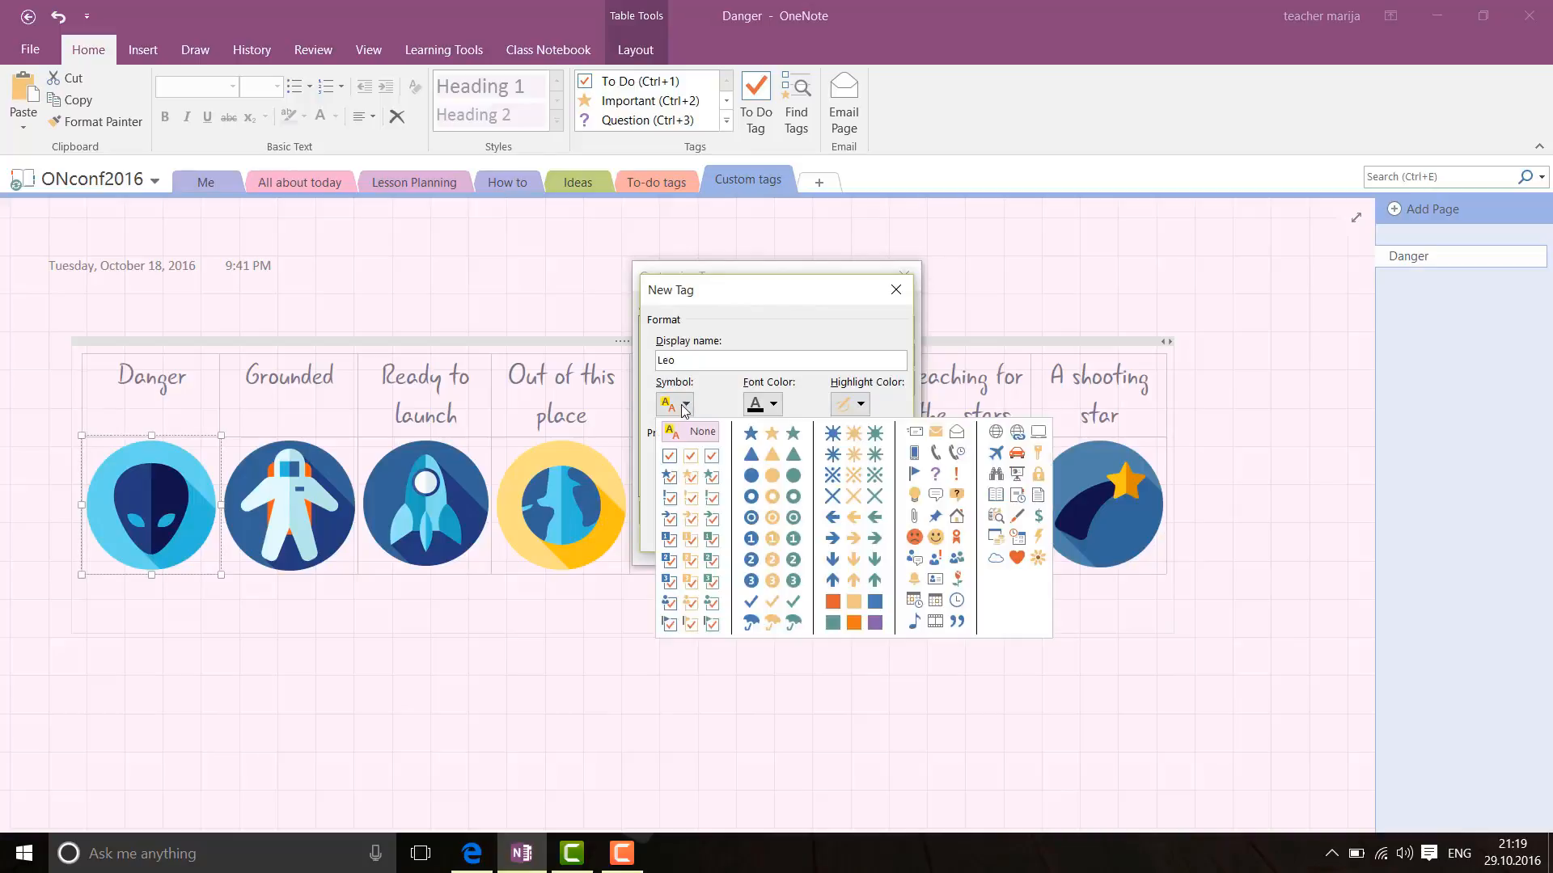
left_click(935, 537)
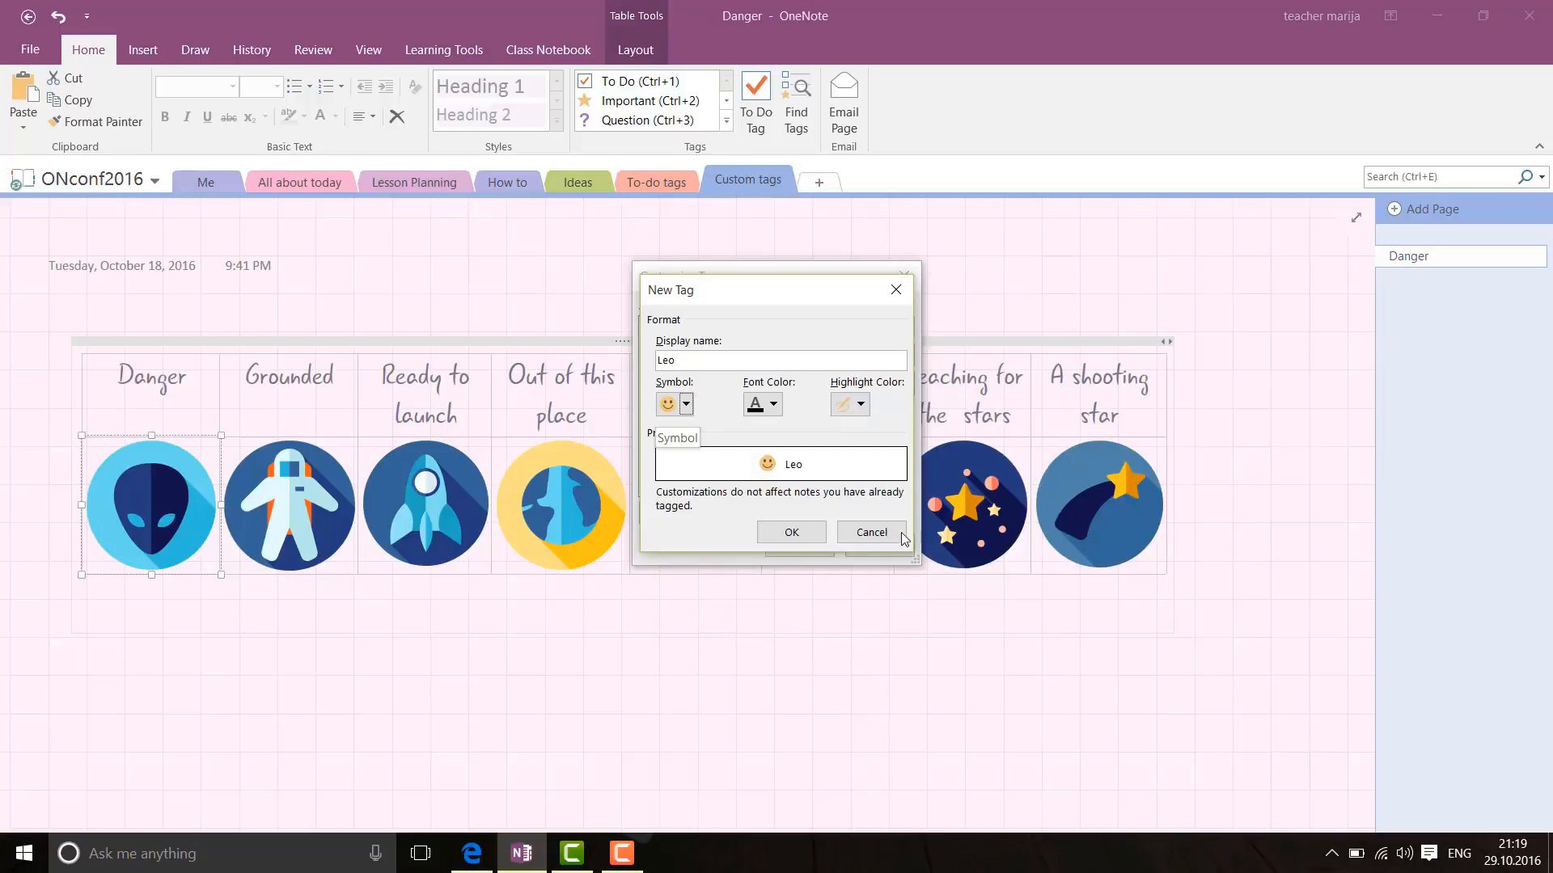
left_click(790, 532)
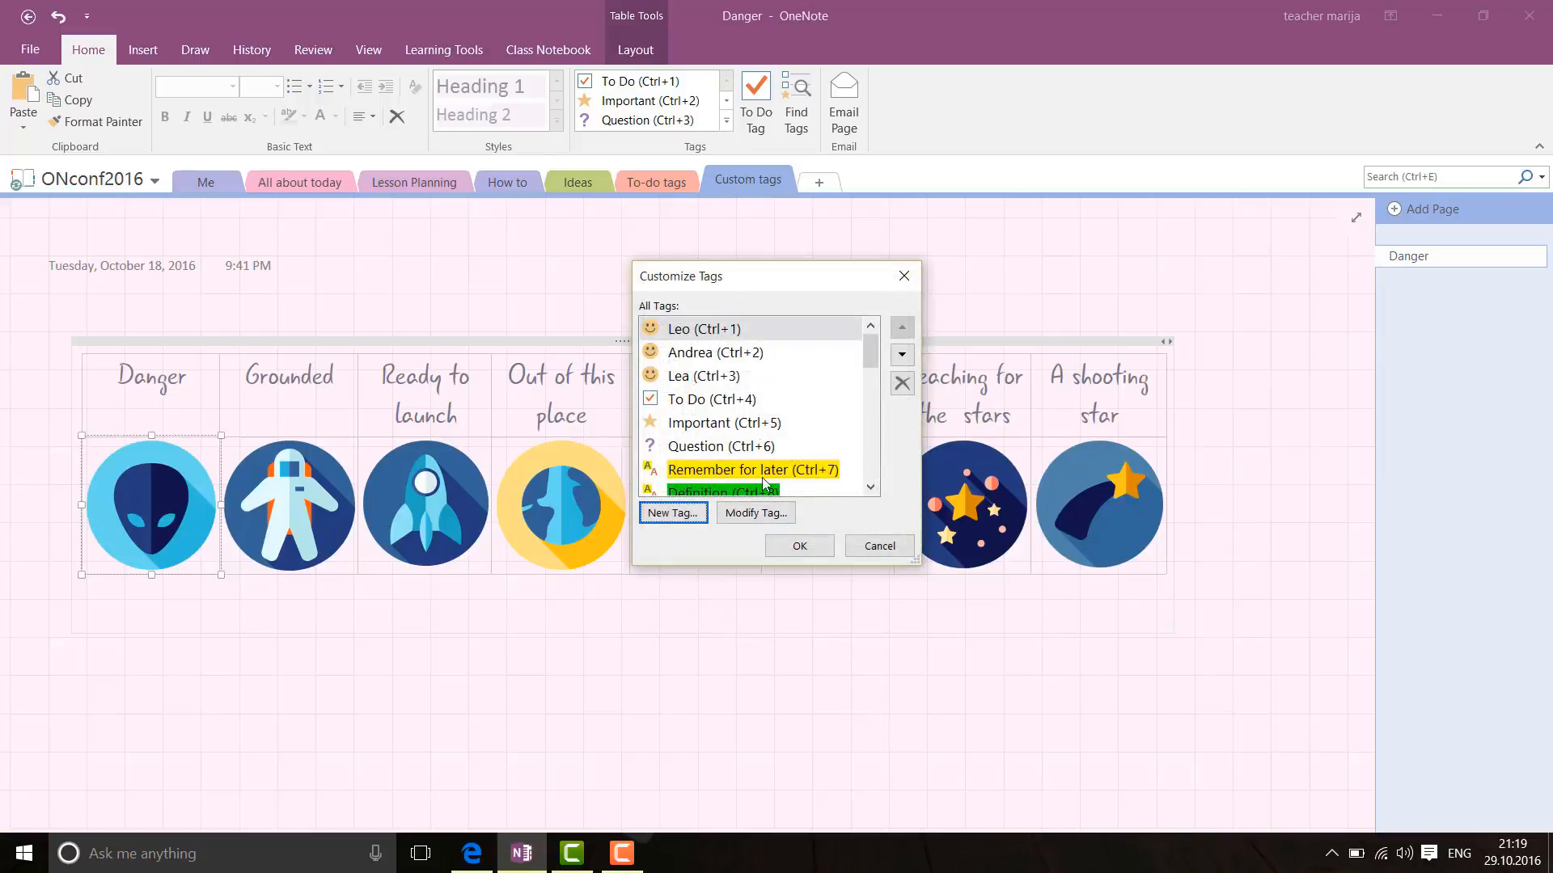
Step: Create a fourth student-name tag with the yellow smiley face as its symbol and save the customized tag list
left_click(690, 515)
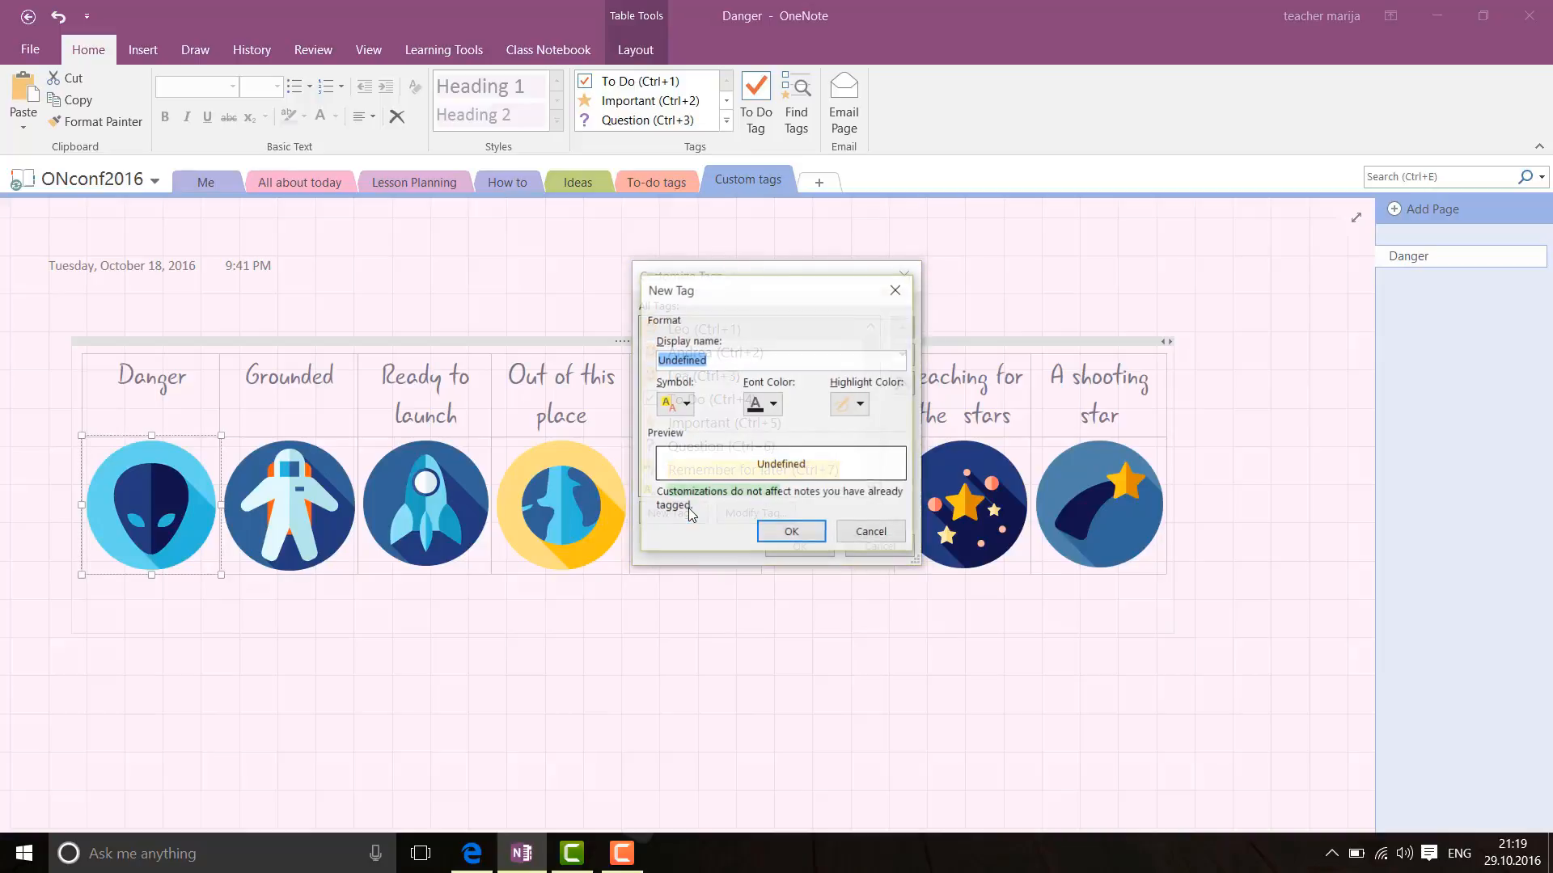
key("BackSpace")
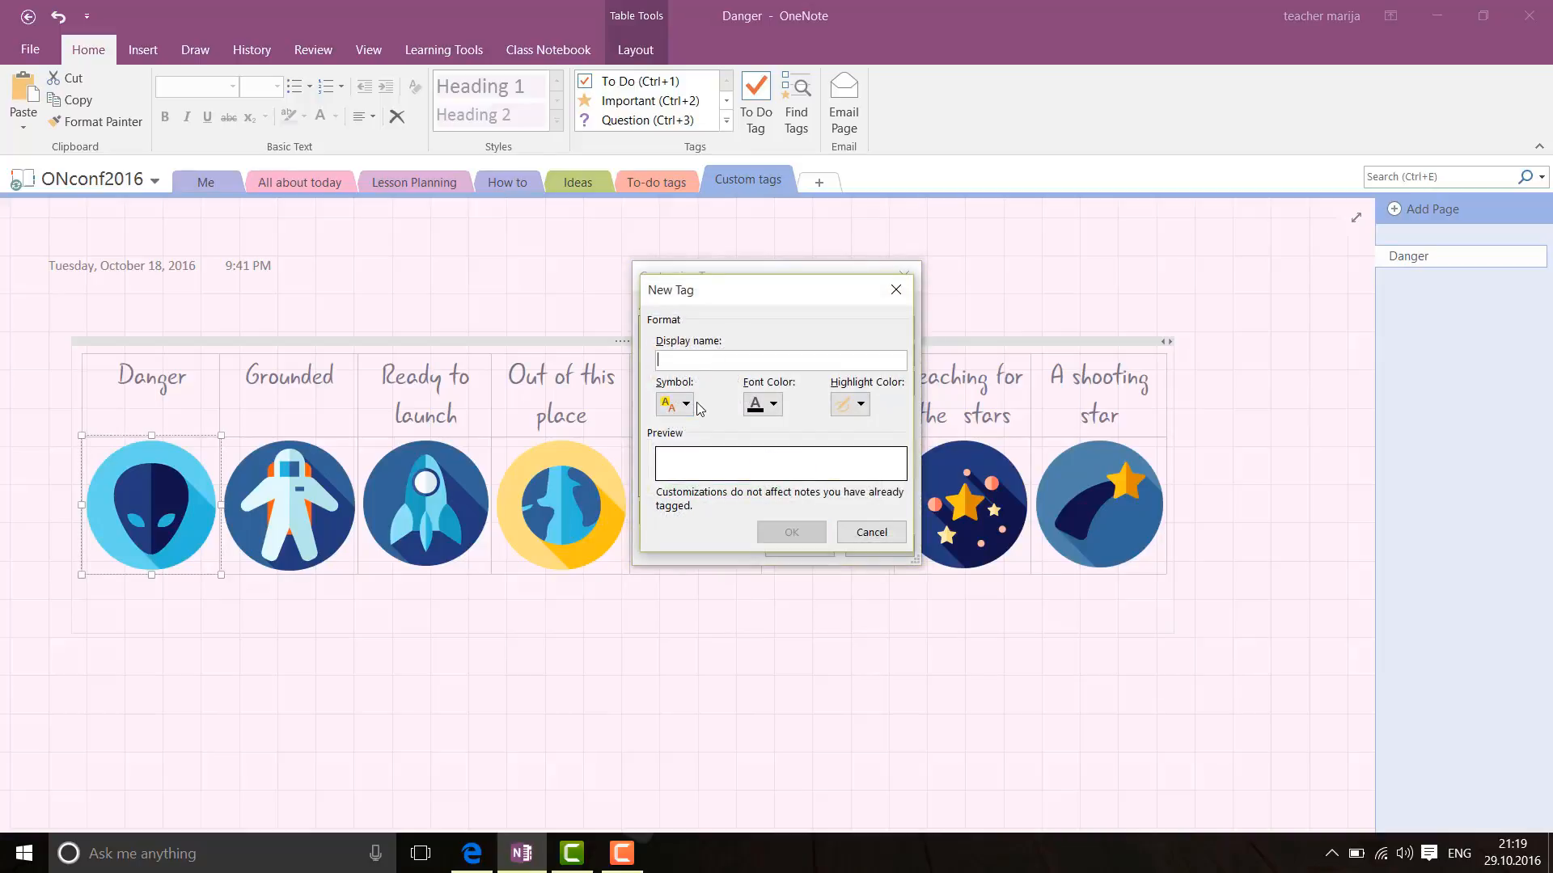
type("Kiko")
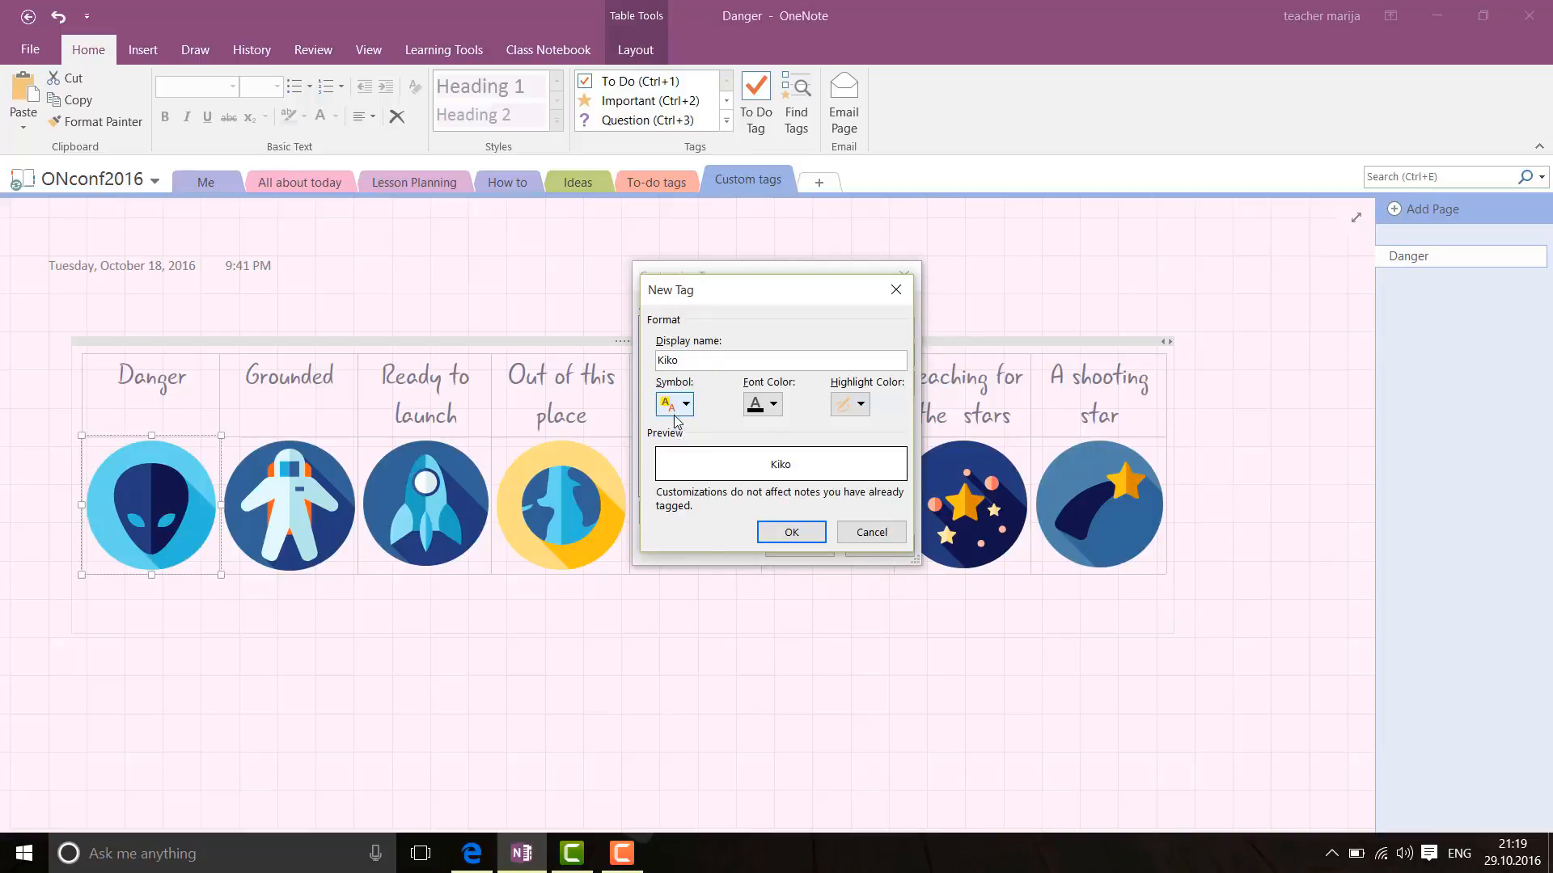
left_click(674, 410)
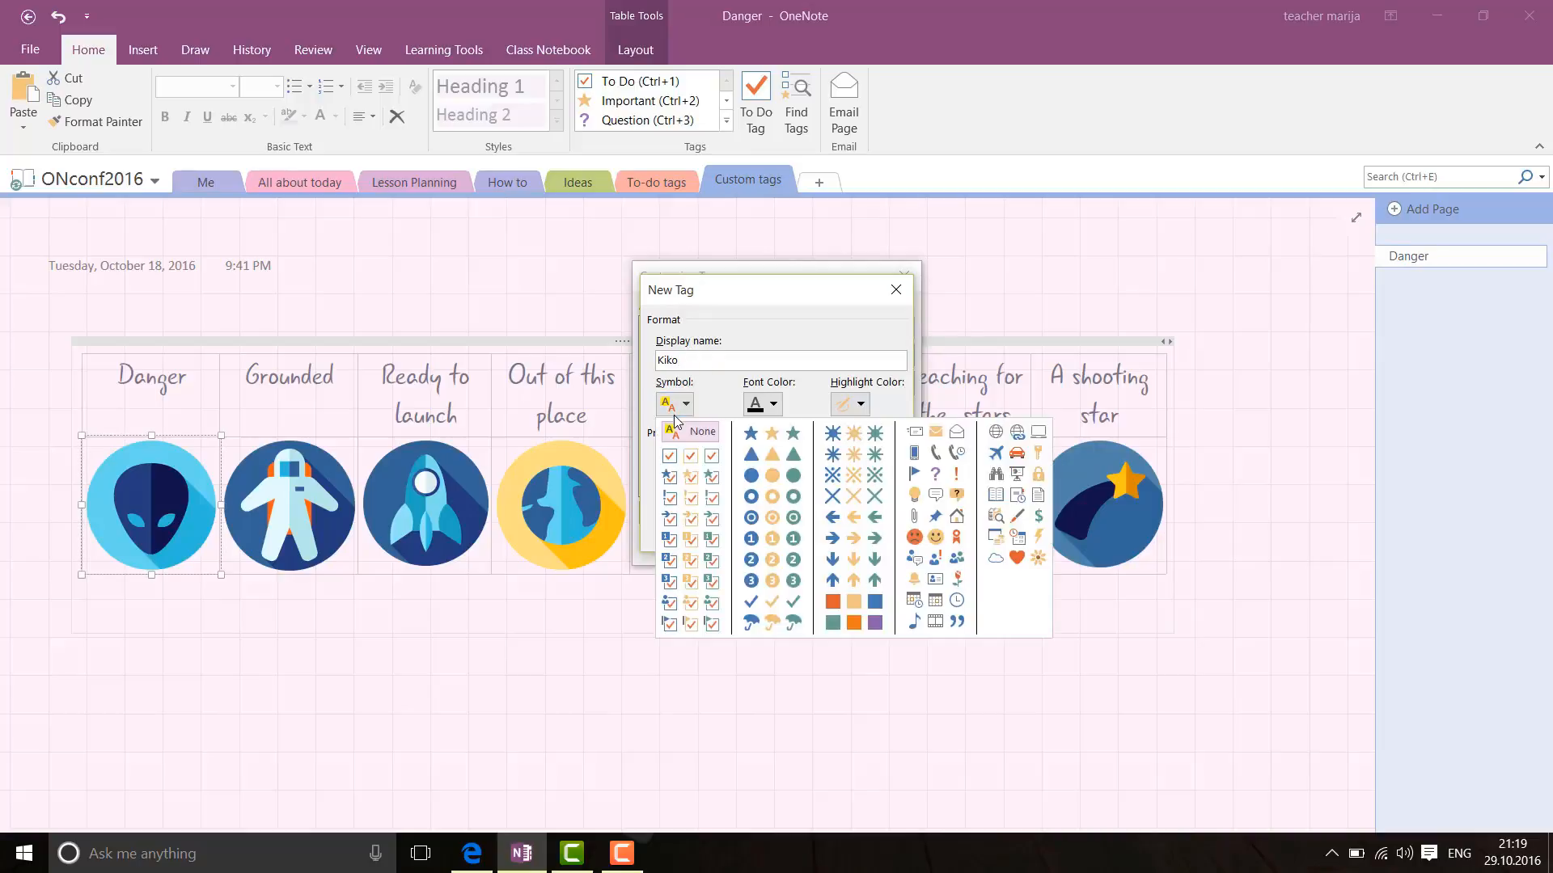
left_click(935, 536)
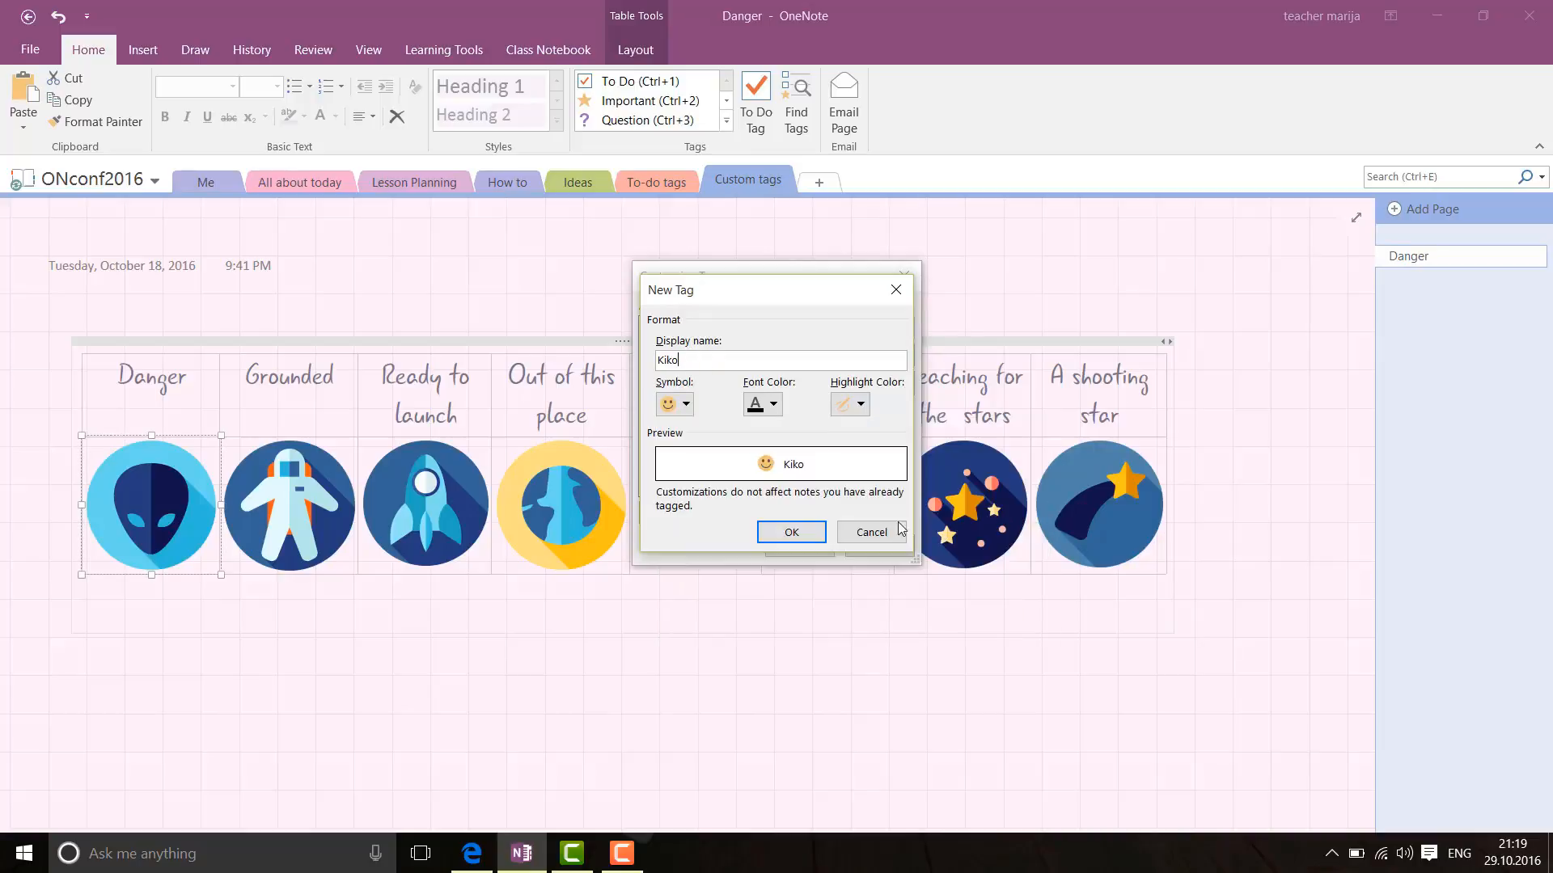
left_click(791, 534)
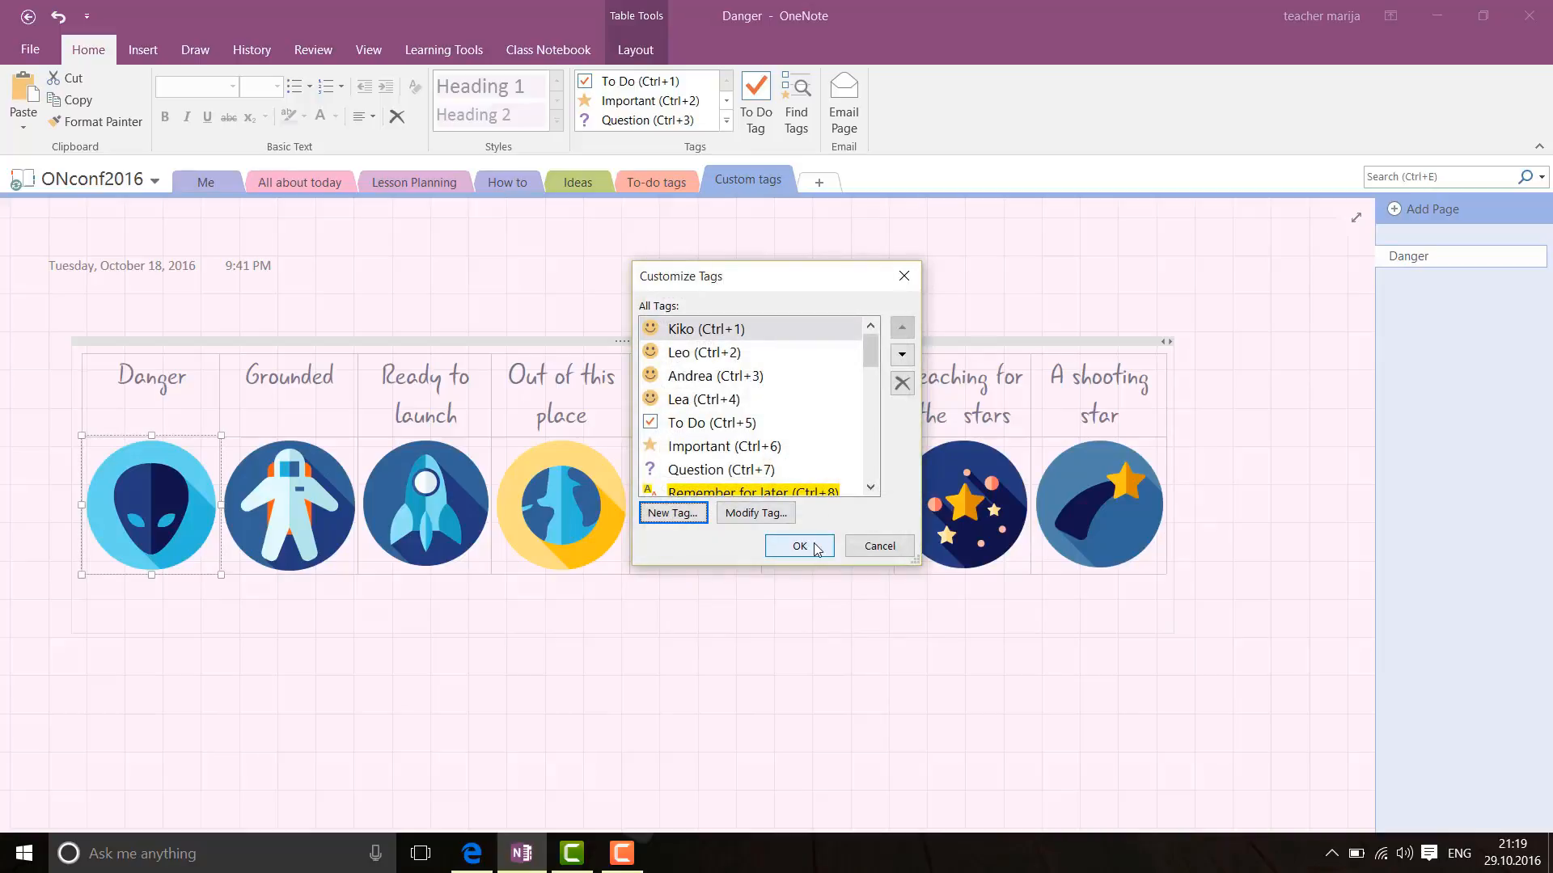
left_click(817, 548)
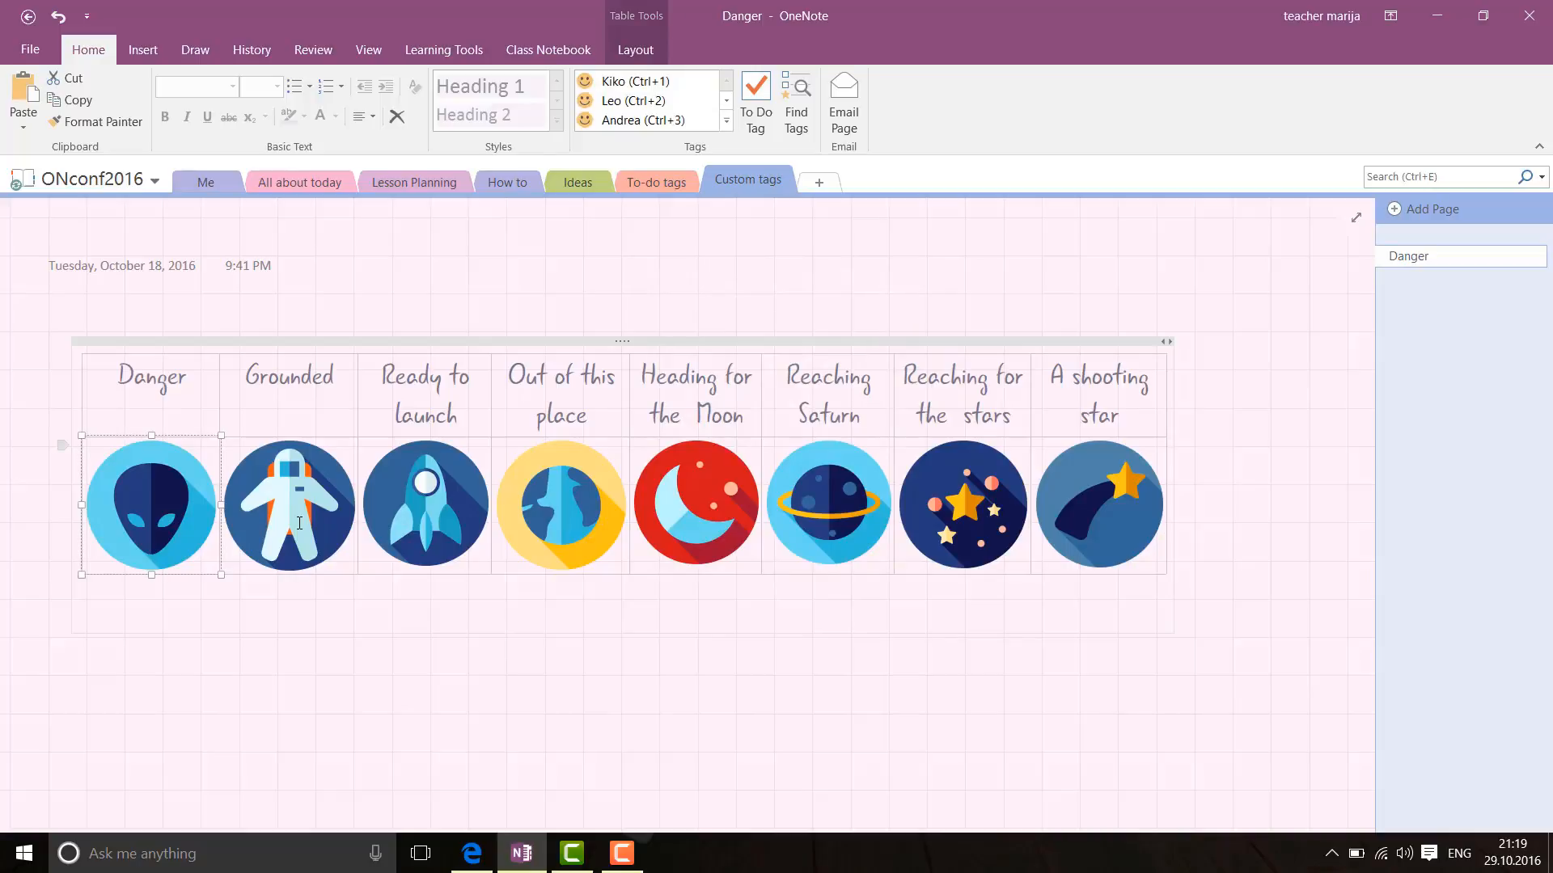
Step: Tag the rocket image under "Ready to launch" with the second and third student-name tags of the tag list
left_click(426, 514)
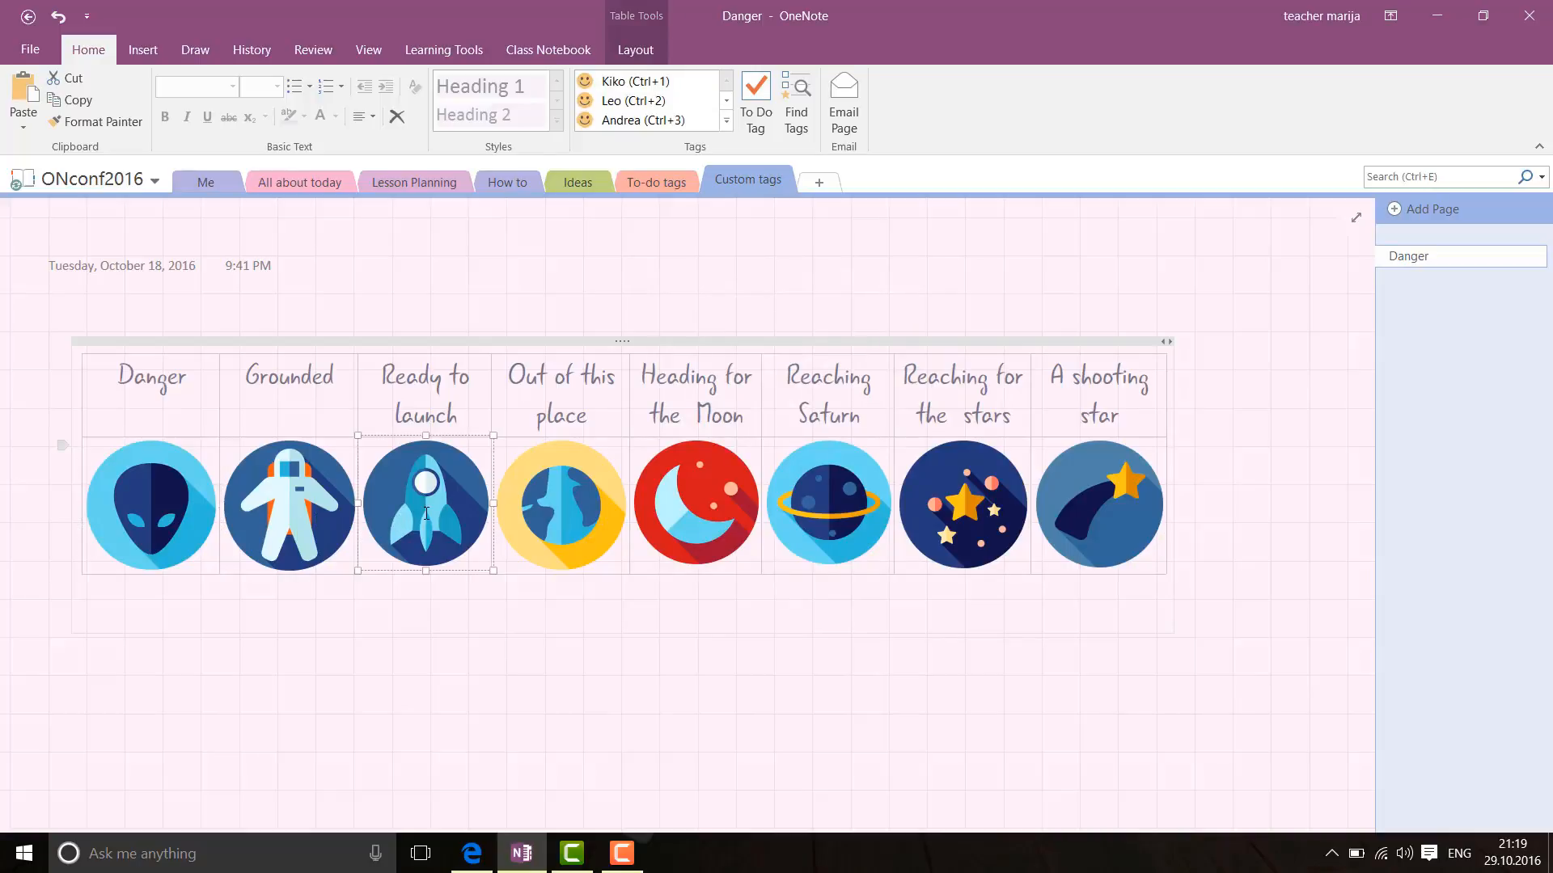
left_click(608, 110)
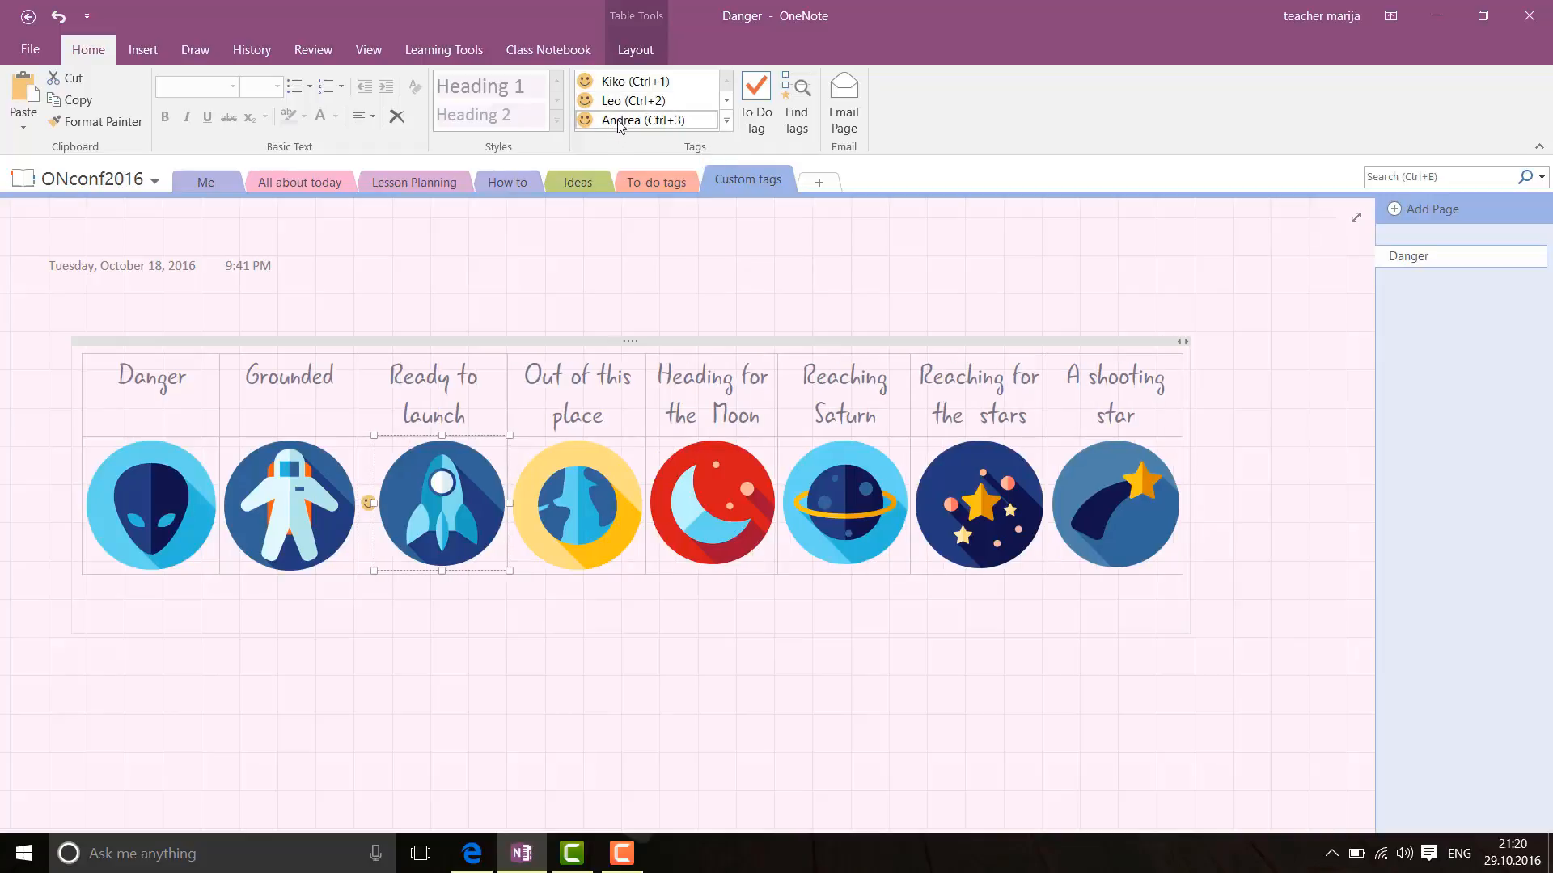
left_click(619, 121)
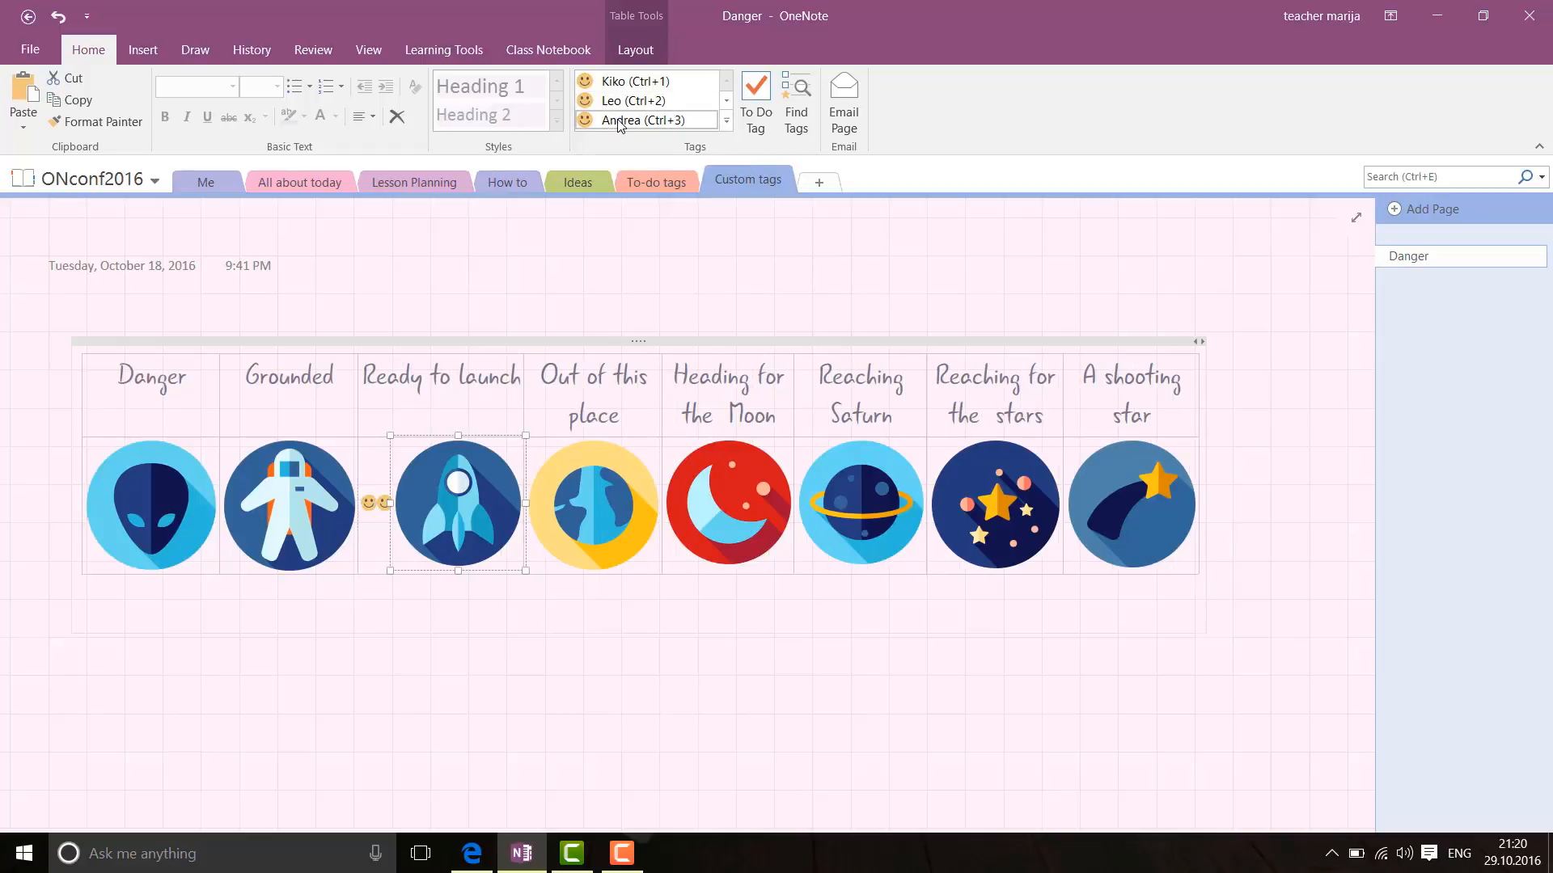
Step: Tag the moon image under "Heading for the Moon" with the first and fourth student-name tags of the tag list
left_click(760, 490)
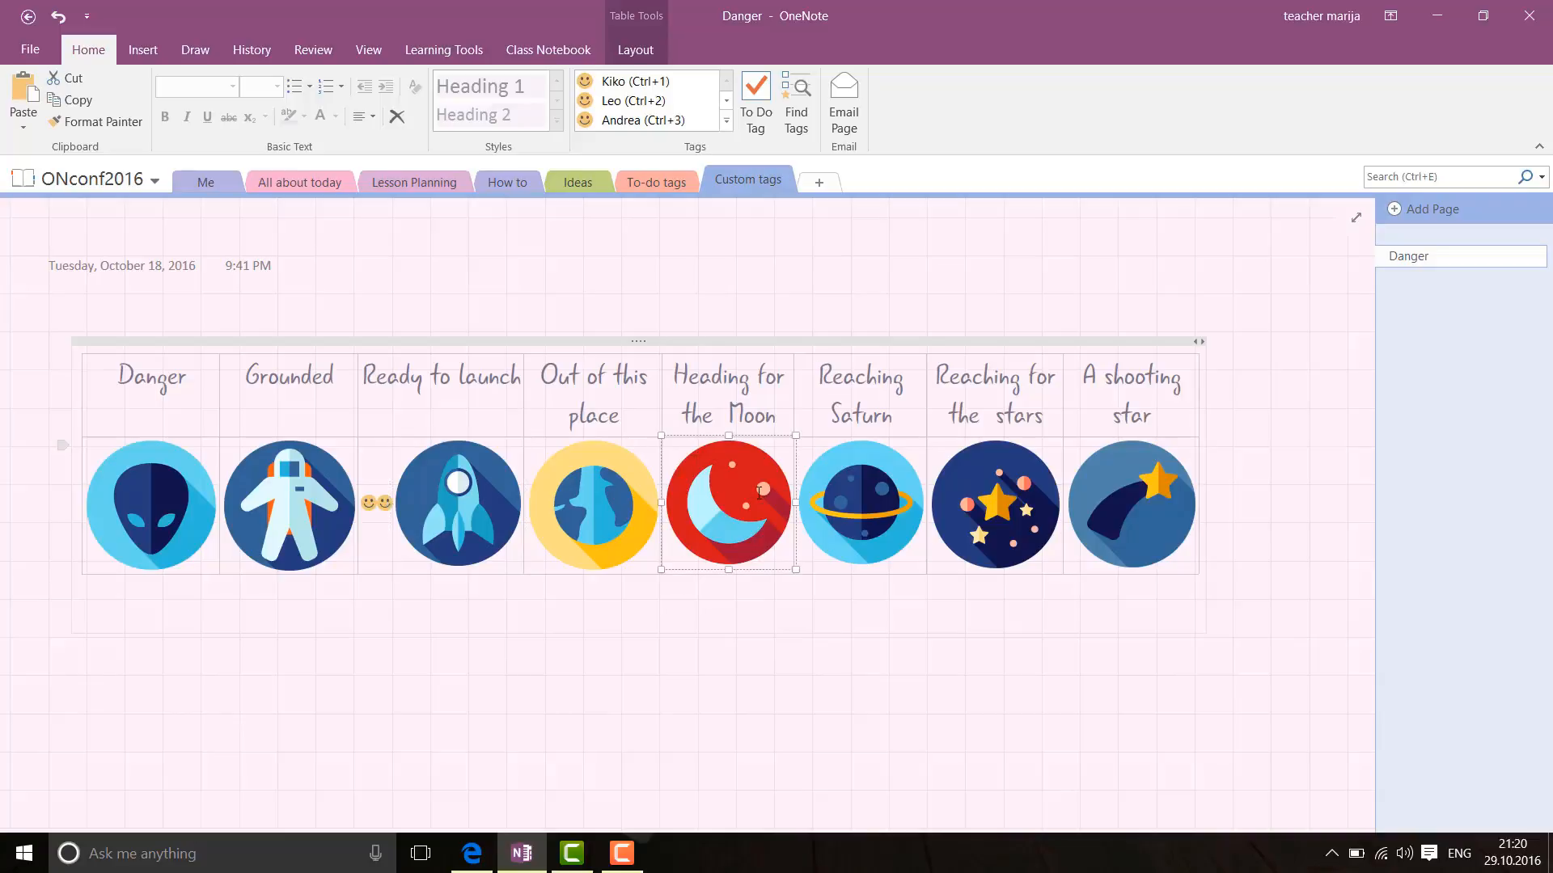
left_click(631, 83)
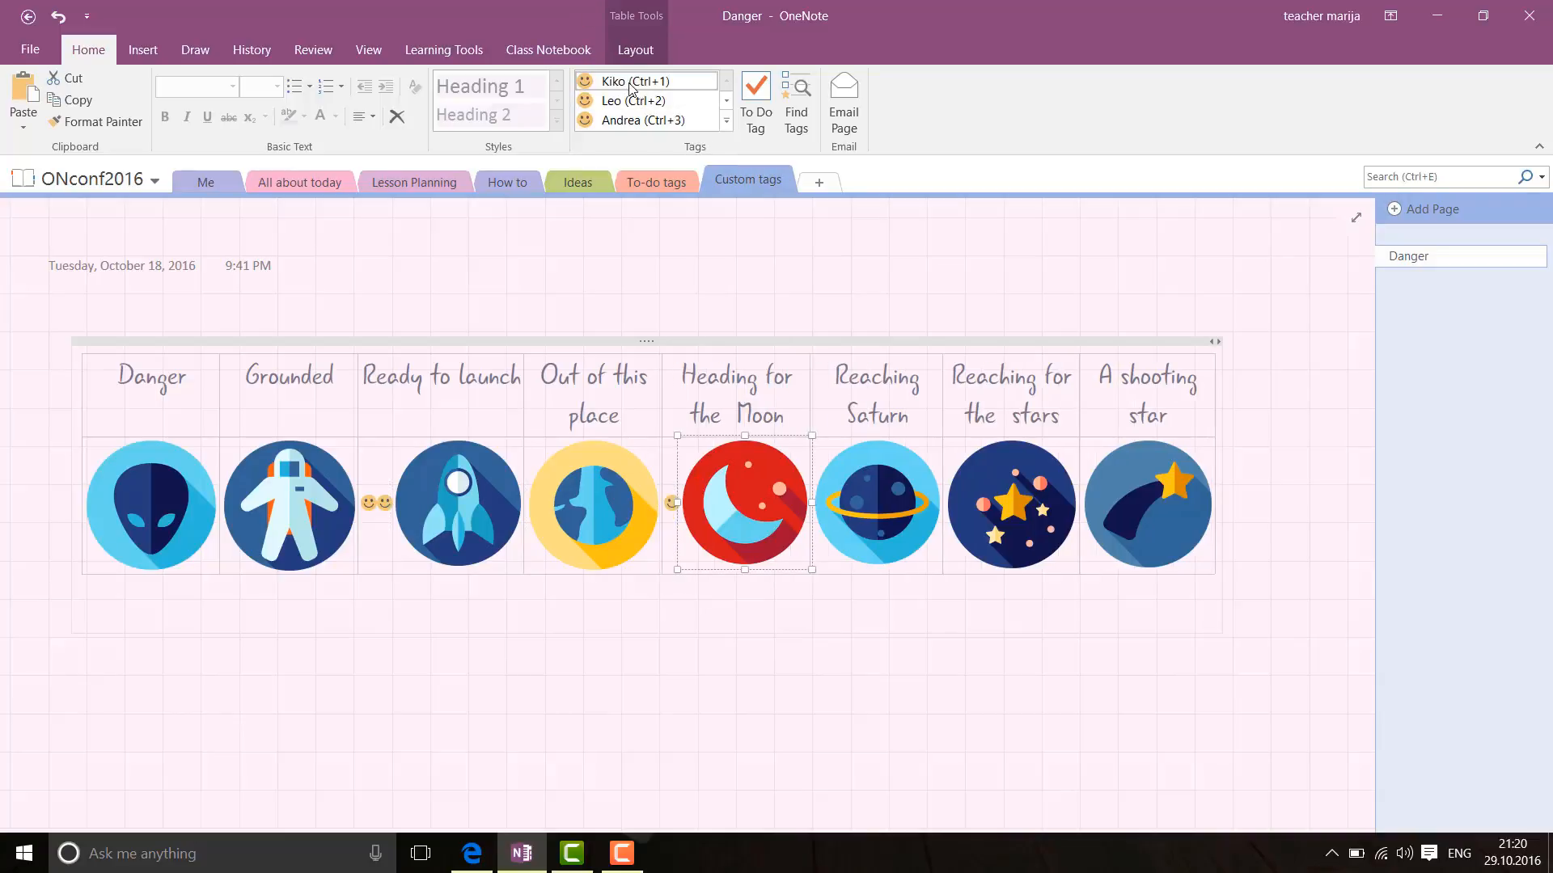
left_click(726, 103)
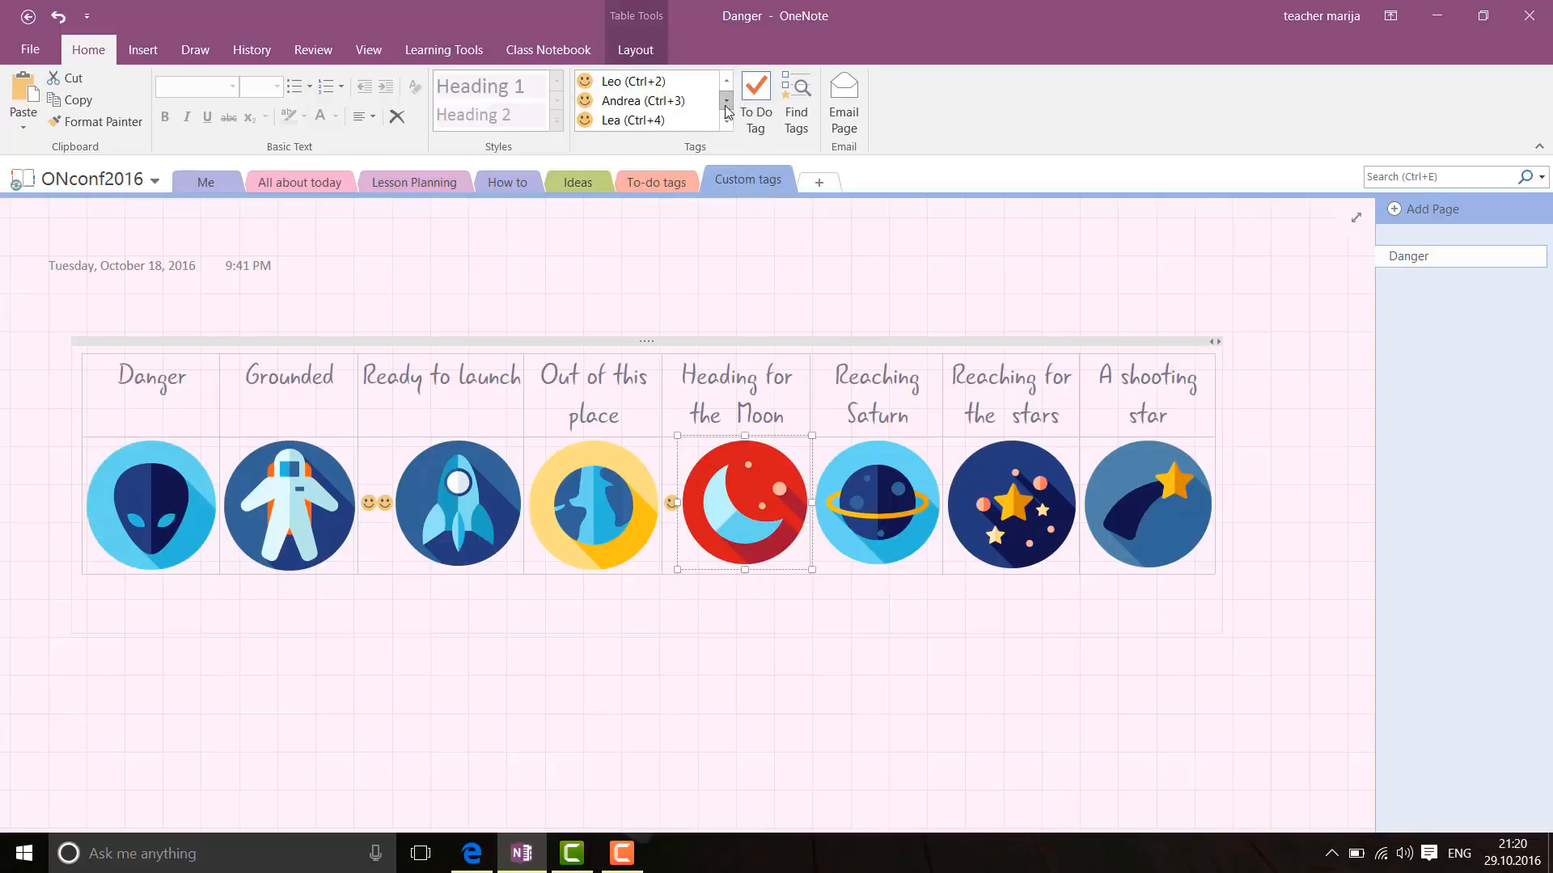
left_click(659, 126)
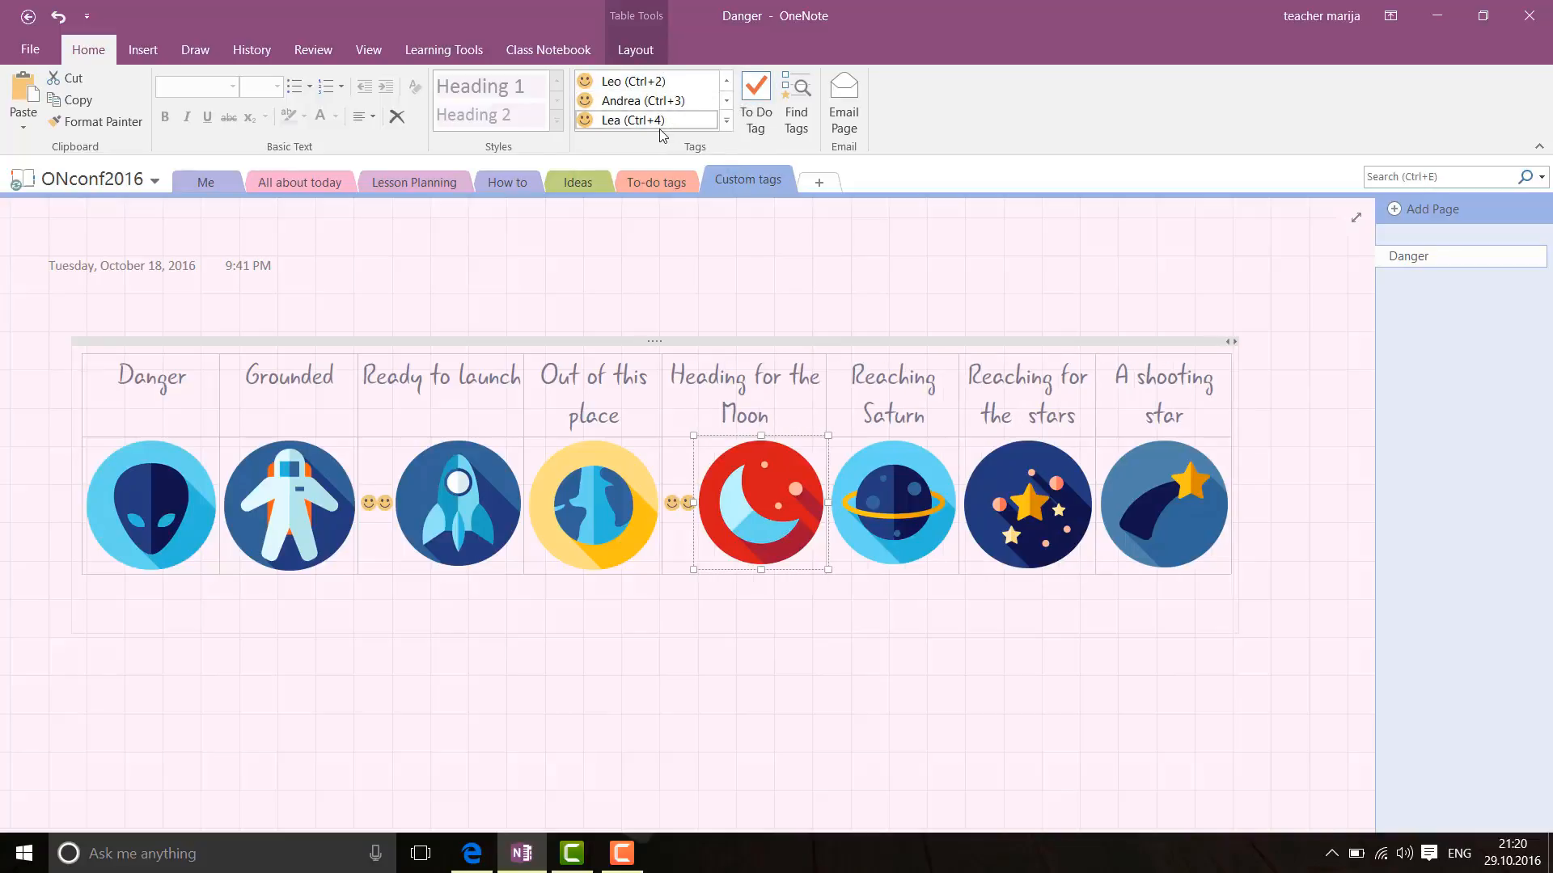
Step: Tag the planet image under "Reaching Saturn" with the fourth and third student-name tags of the tag list
left_click(901, 486)
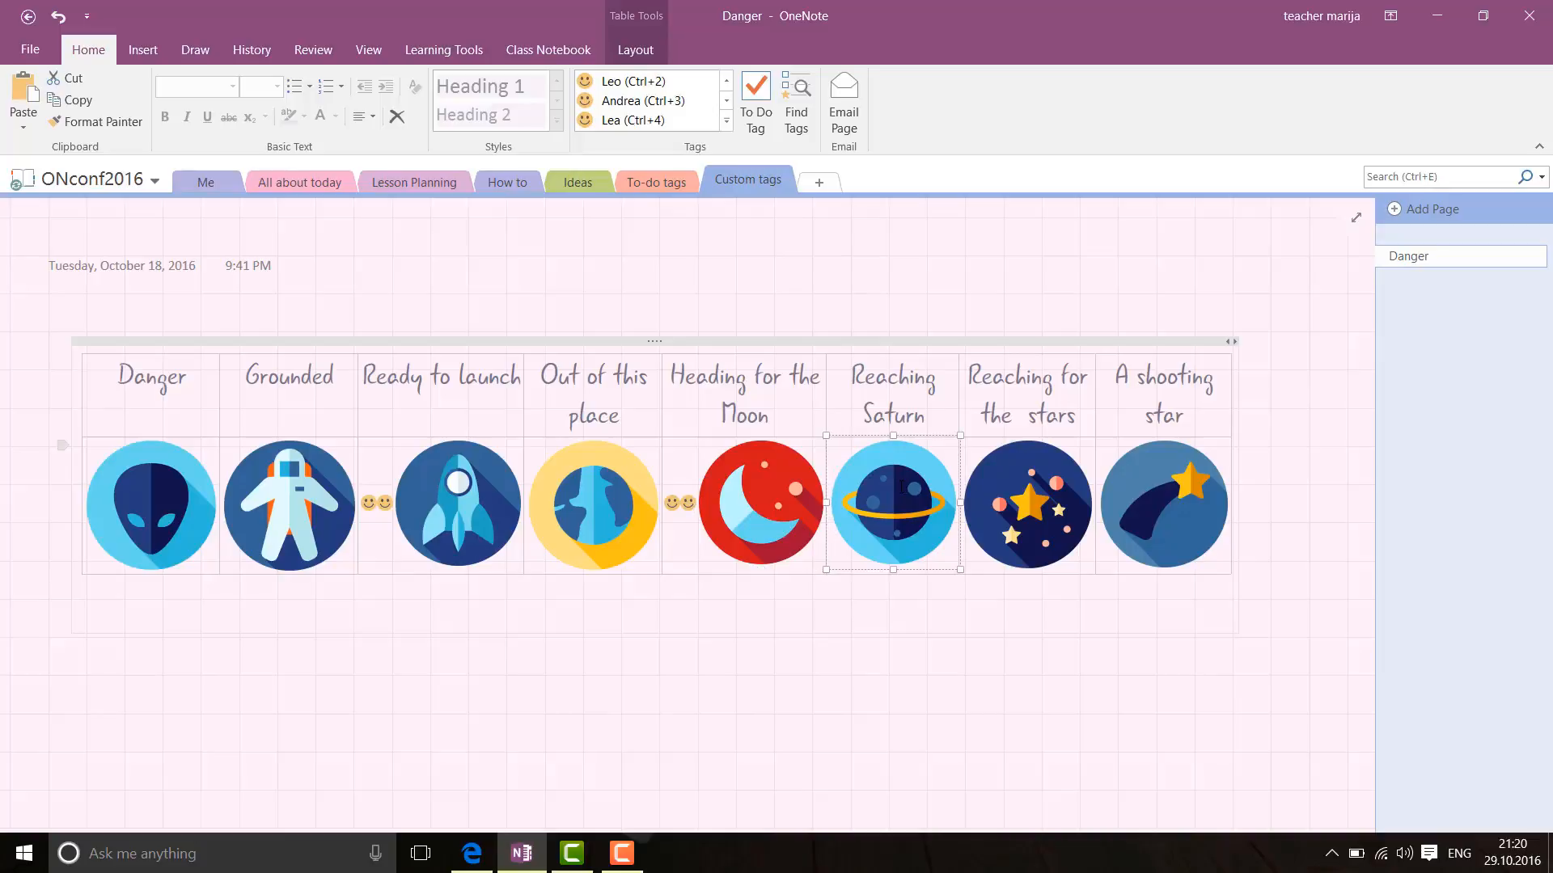
left_click(625, 122)
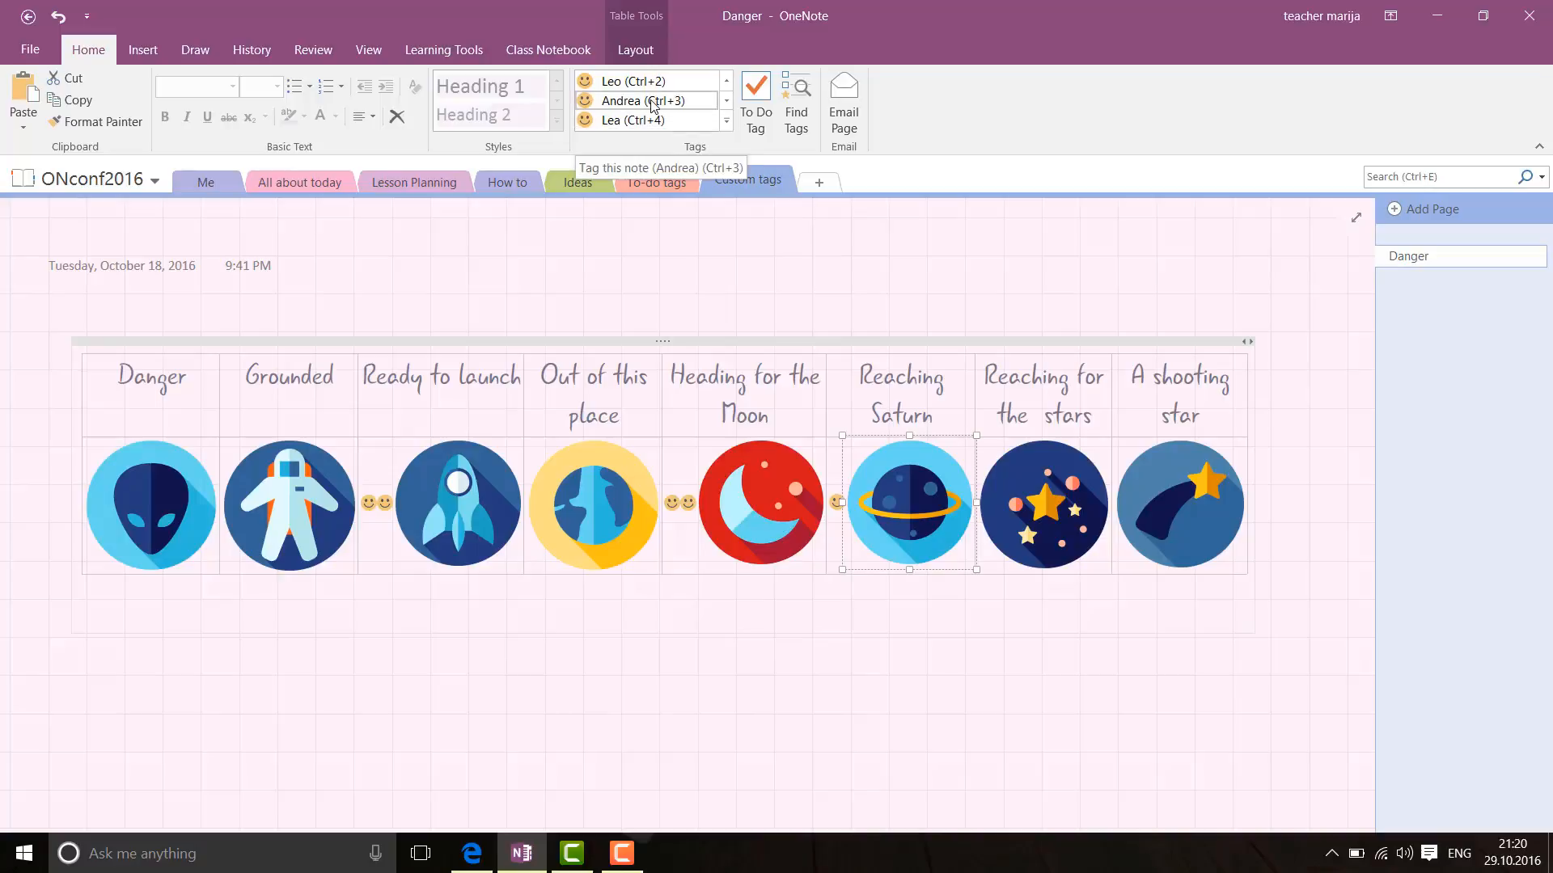
left_click(654, 103)
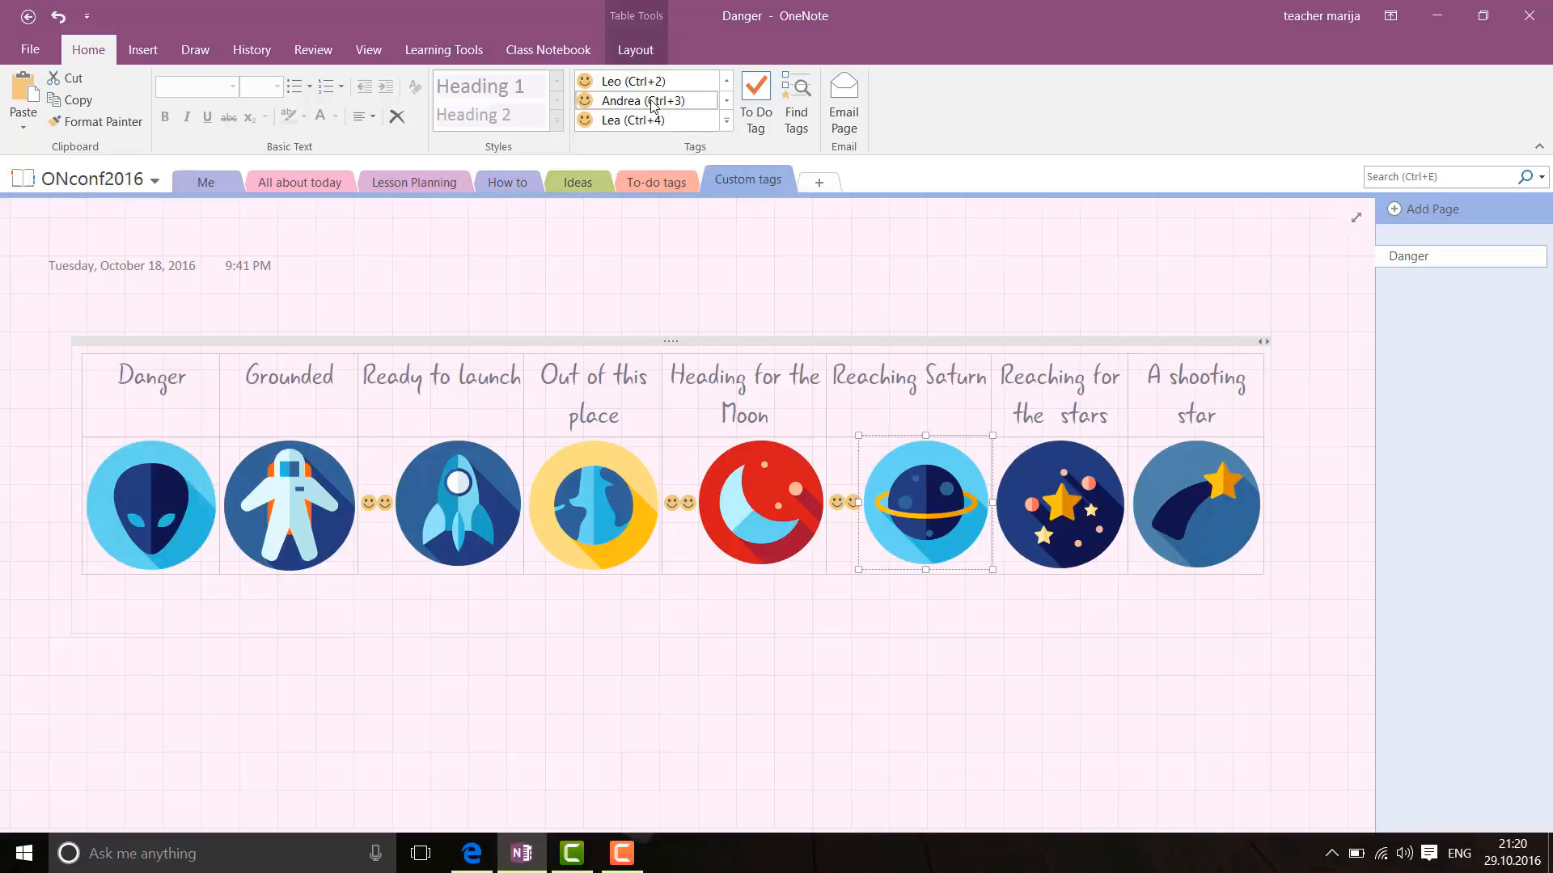
Step: Tag the image under "A shooting star" with the first student-name tag of the tag list and deselect the image
left_click(1182, 497)
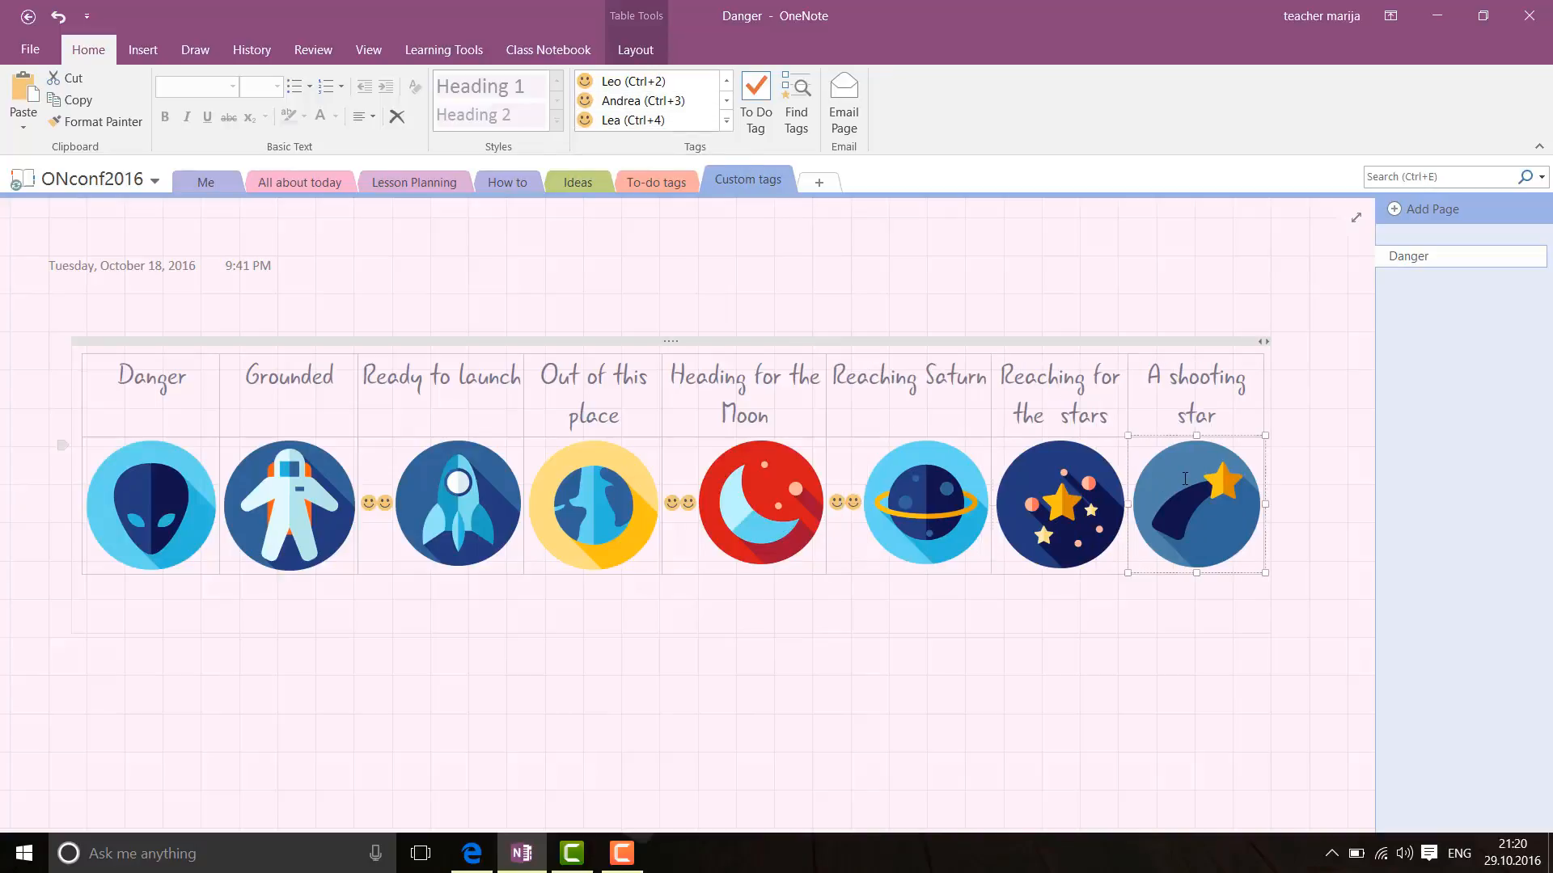
left_click(726, 83)
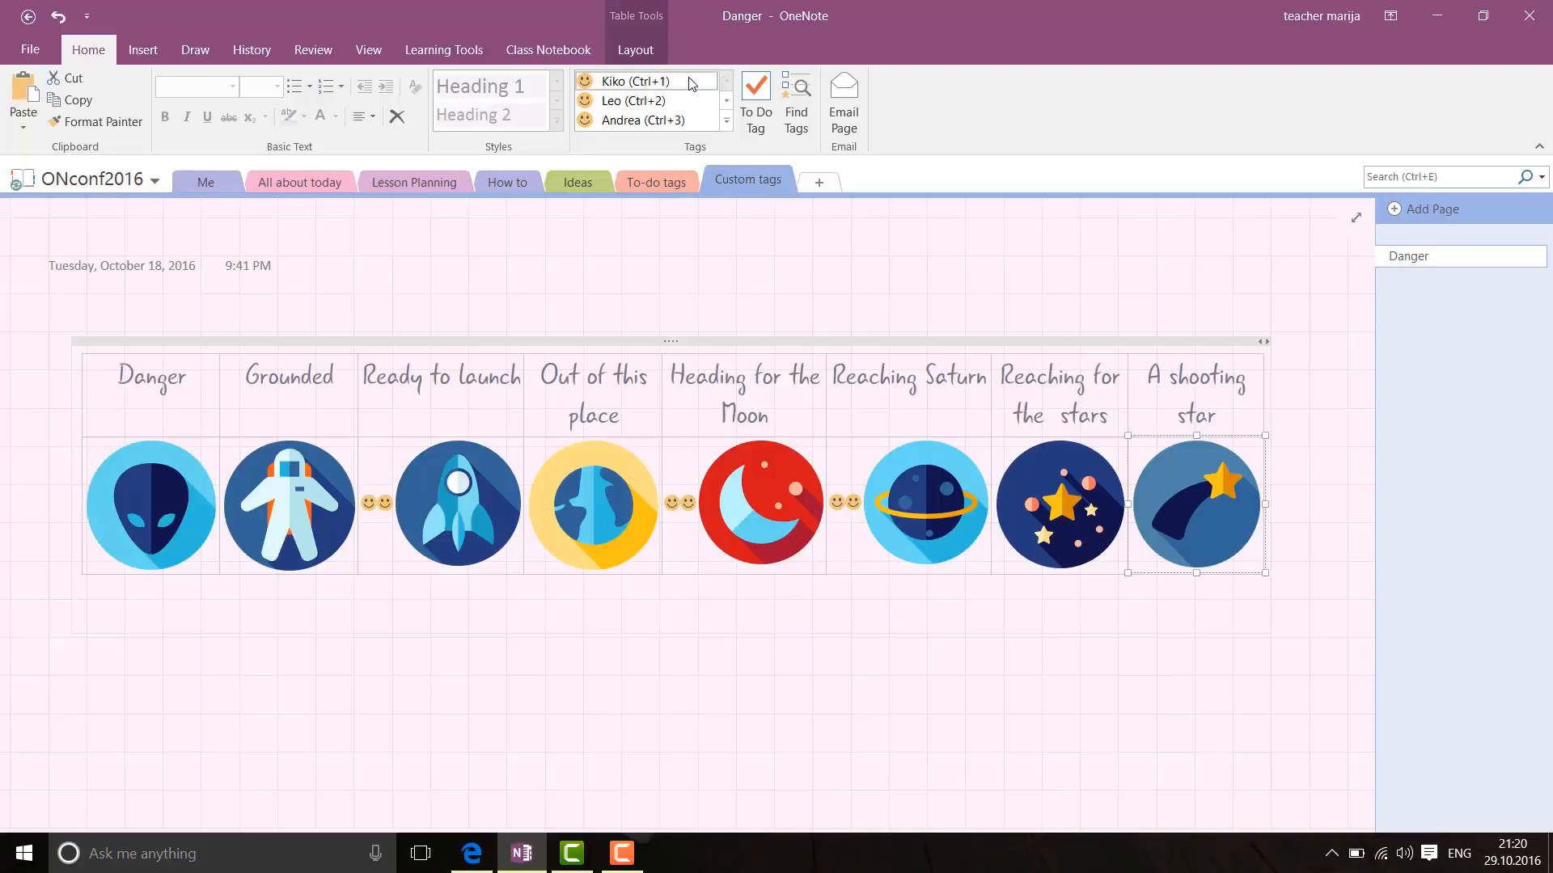
left_click(691, 83)
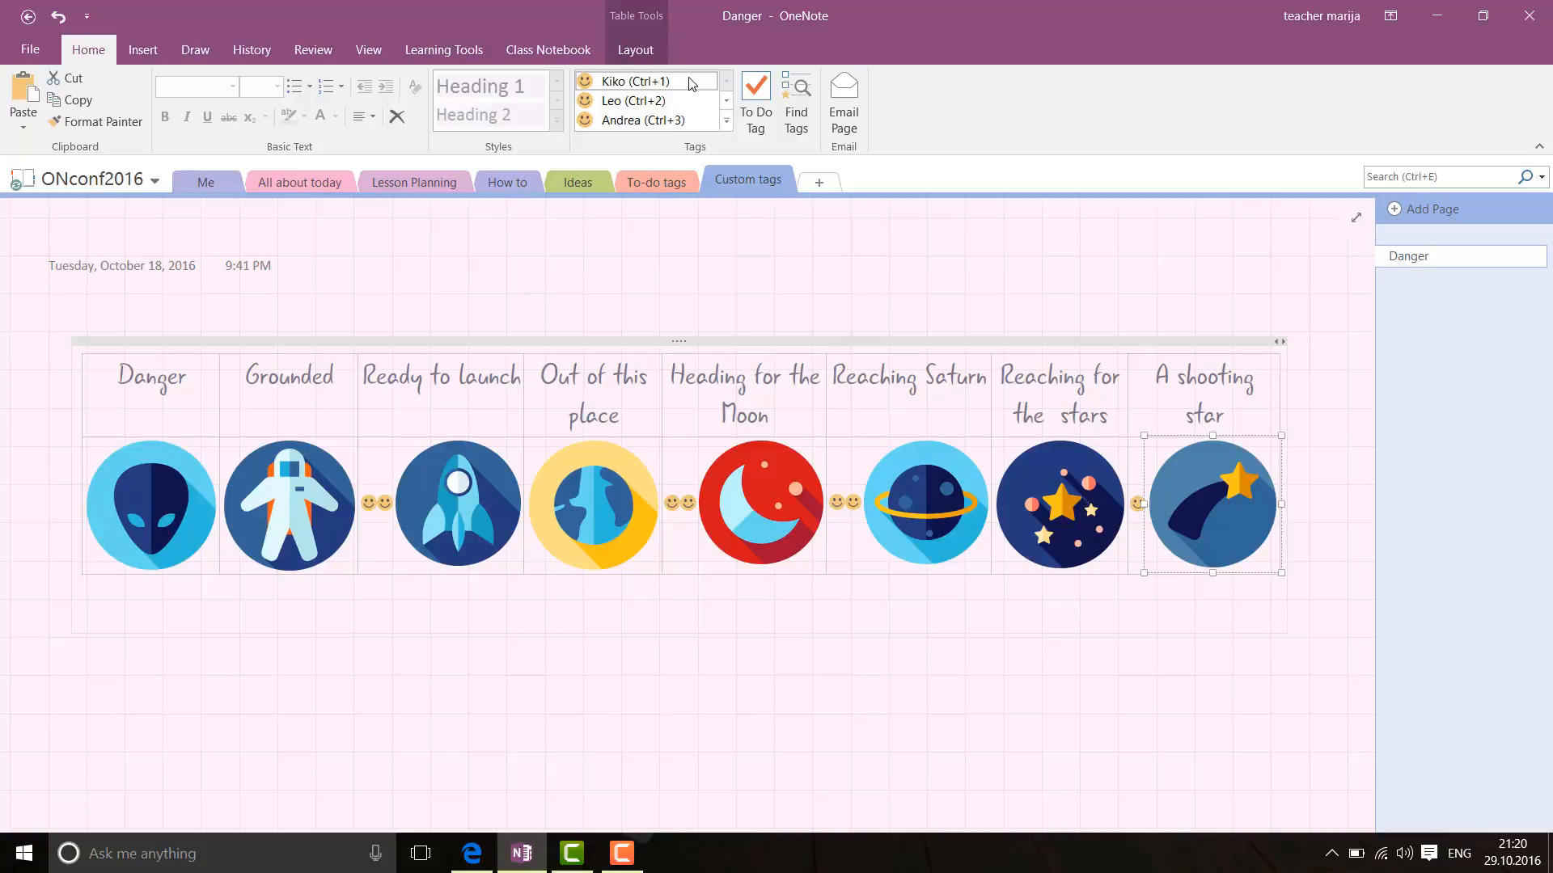
left_click(1113, 611)
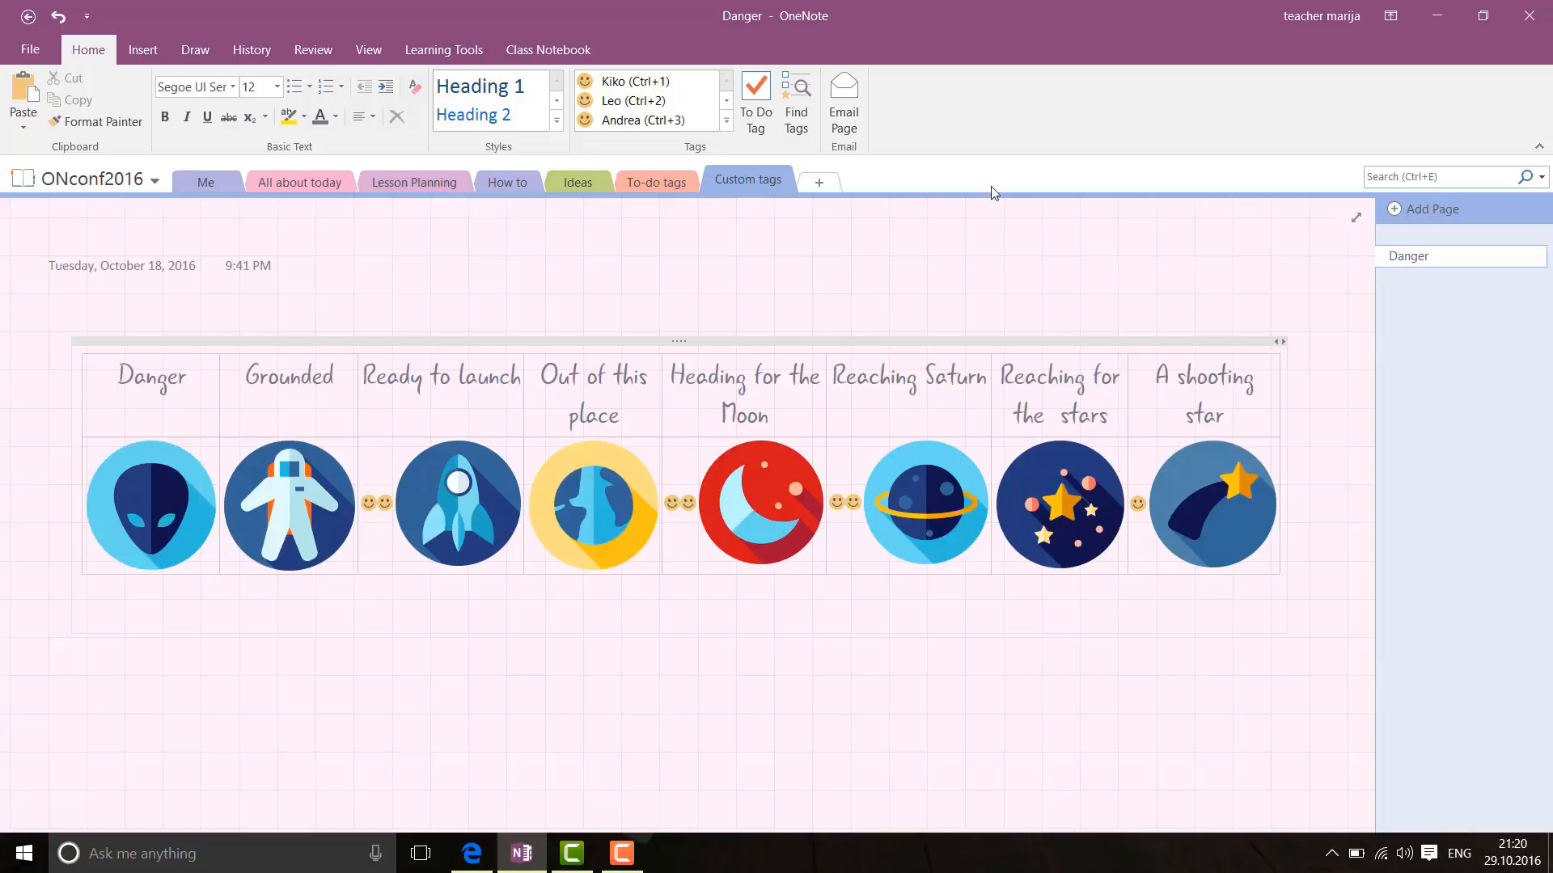
Step: Find the tagged items of this page group and look through the images grouped under each student-name tag
left_click(799, 105)
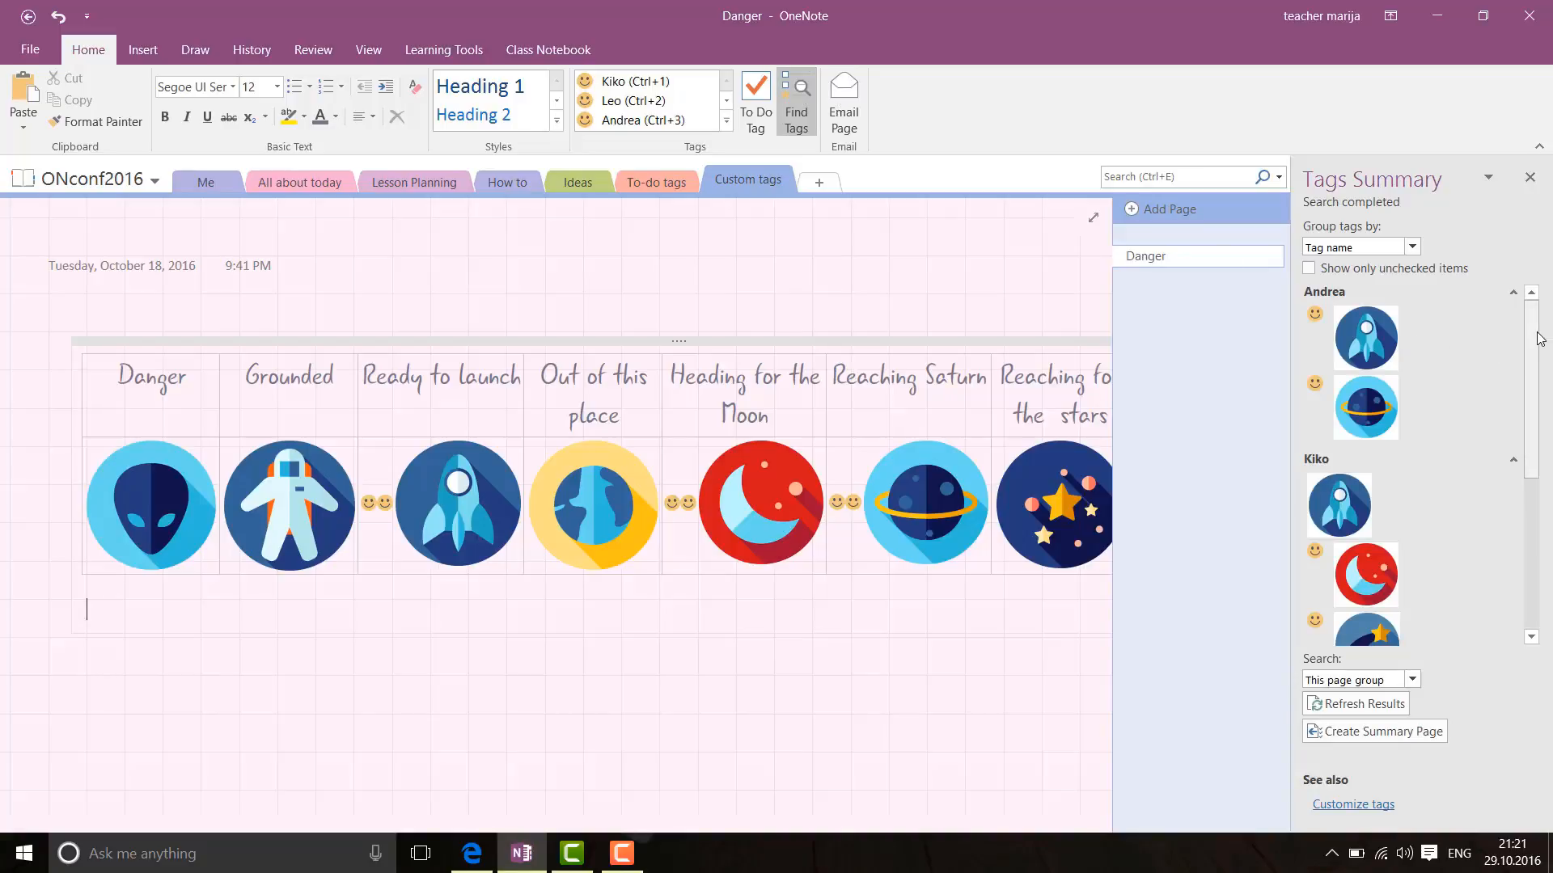
left_click_drag(1539, 339, 1526, 530)
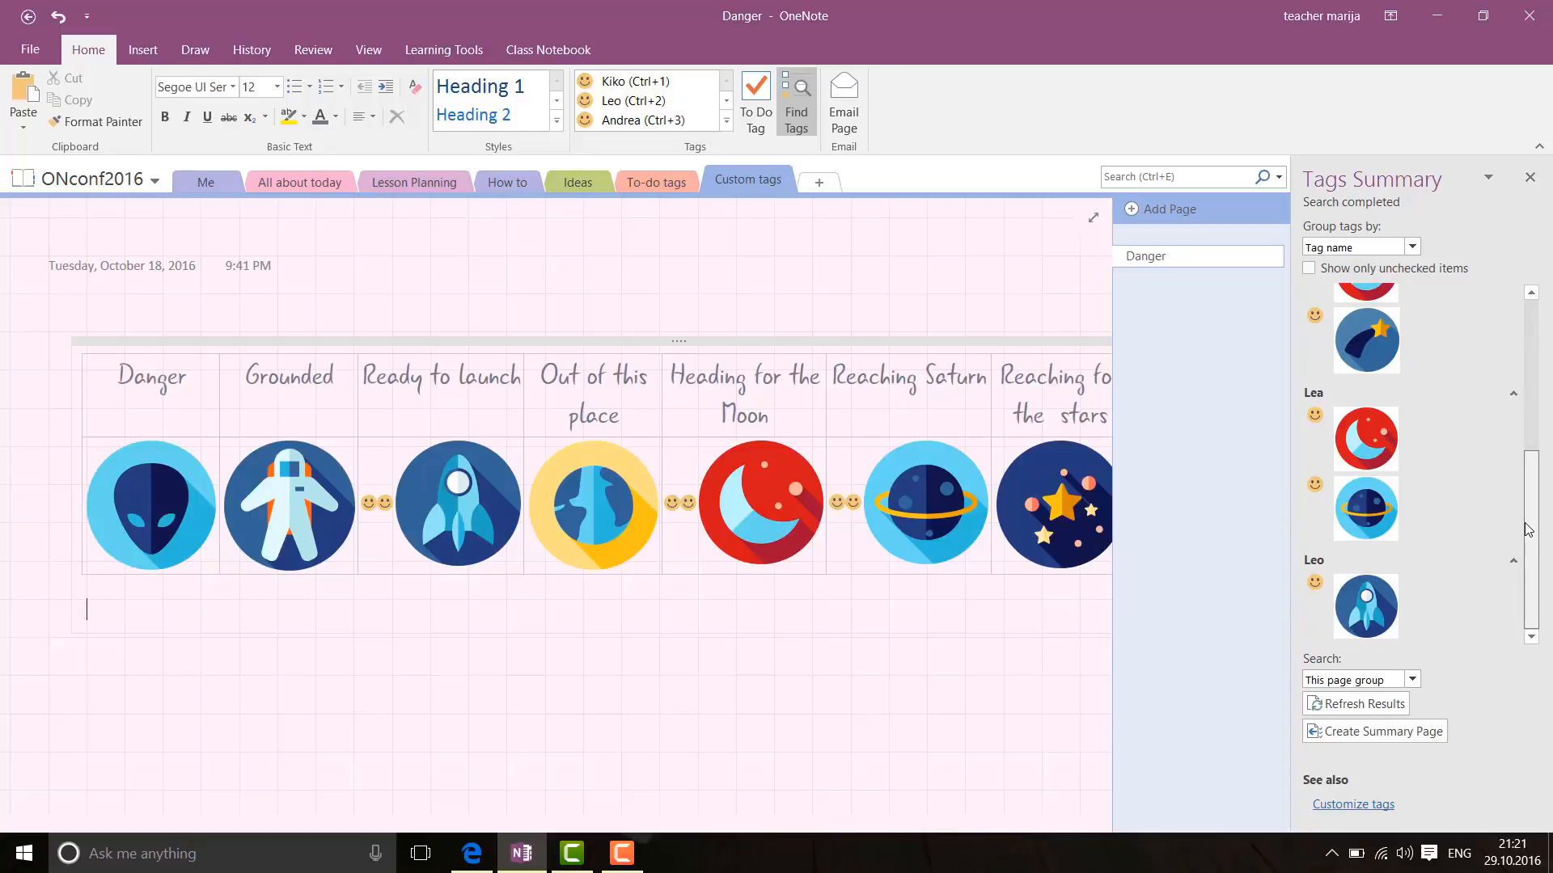
left_click_drag(1528, 477, 1536, 366)
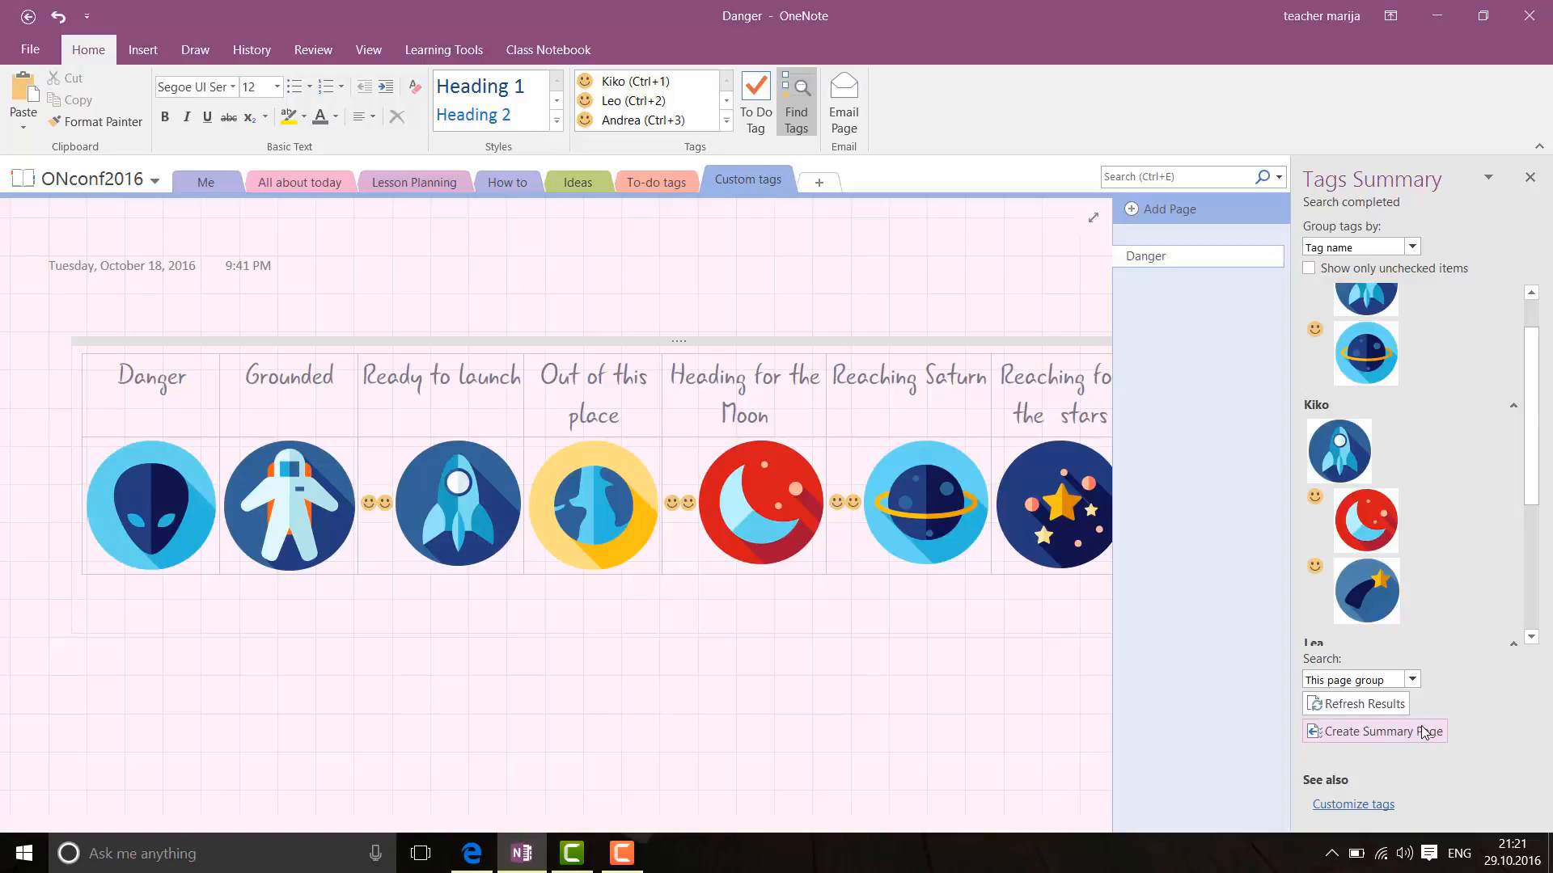
Step: Create a summary page of this page group's tagged items, and close the tag results back on the Danger page
left_click(1379, 734)
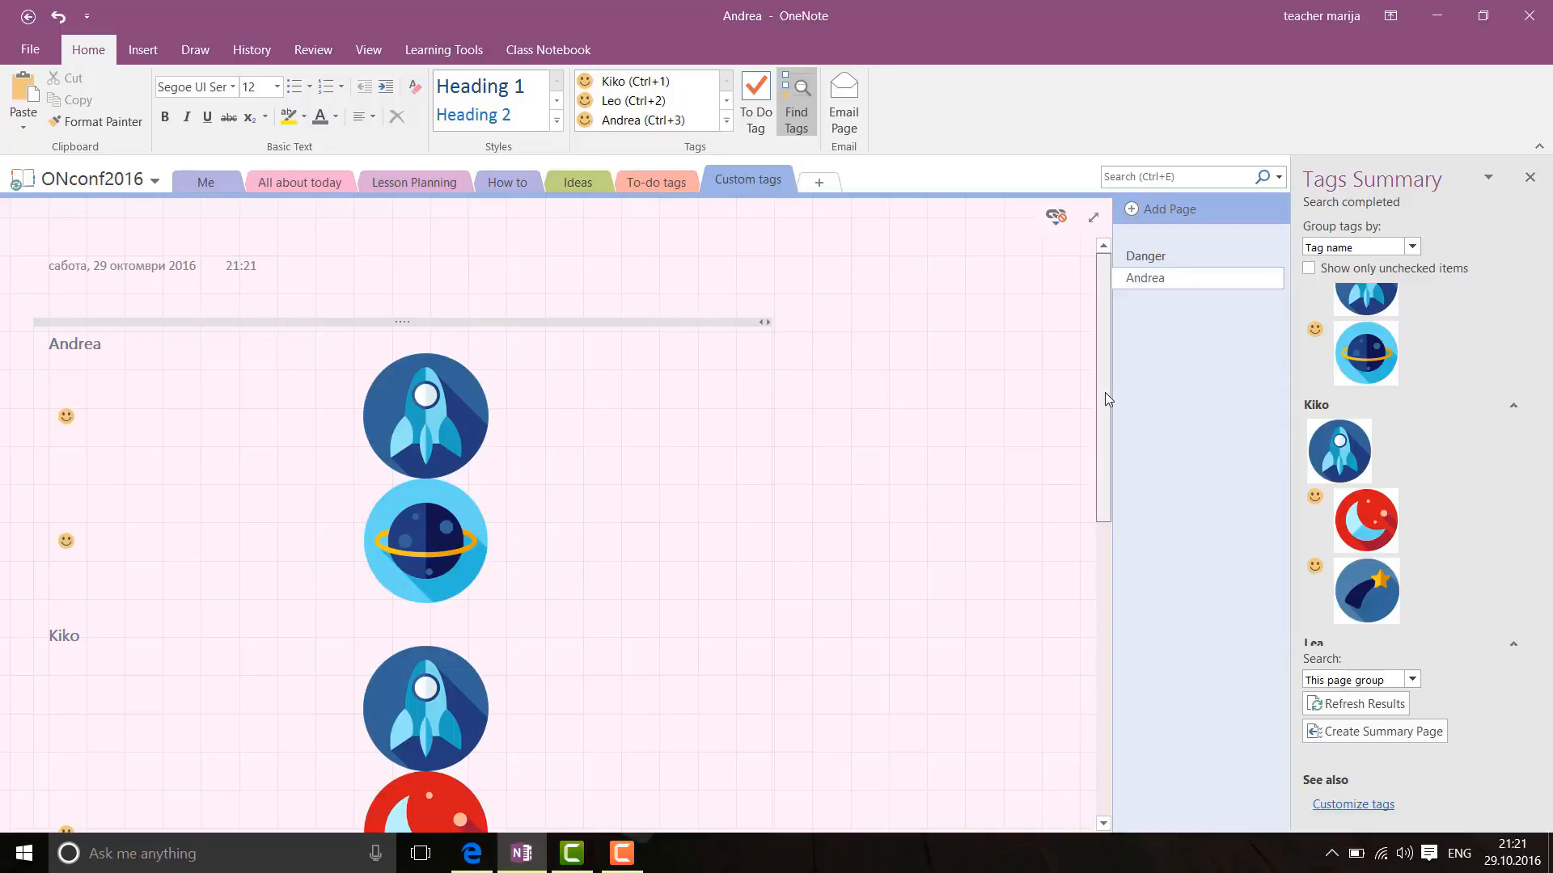
mouse_move(1104, 391)
left_mouse_down()
mouse_move(1119, 719)
mouse_move(1097, 534)
mouse_move(1107, 394)
left_mouse_up()
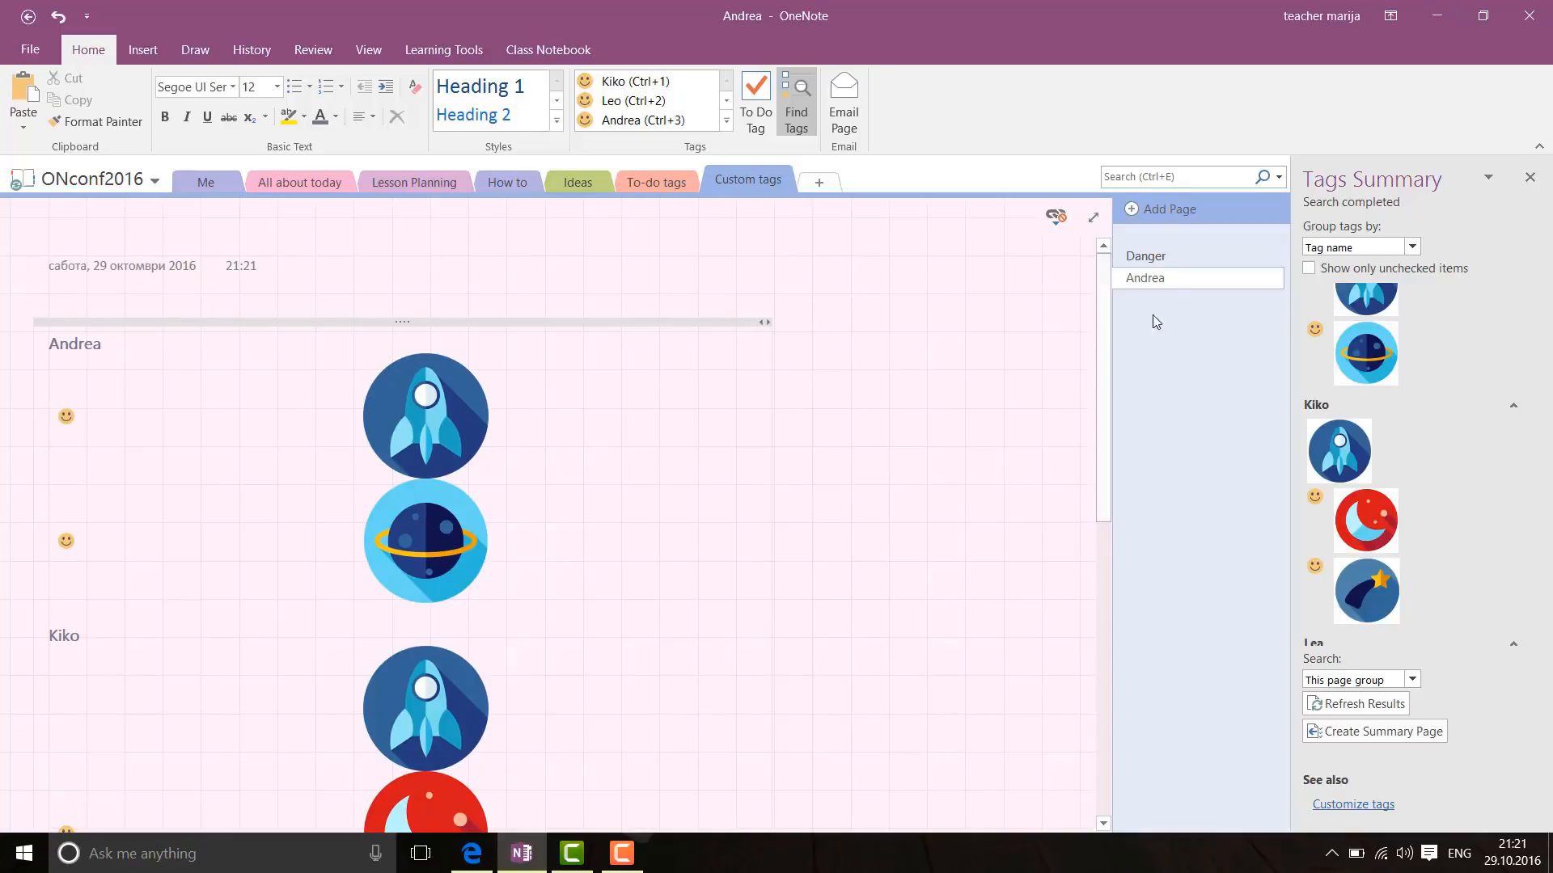
left_click(1184, 266)
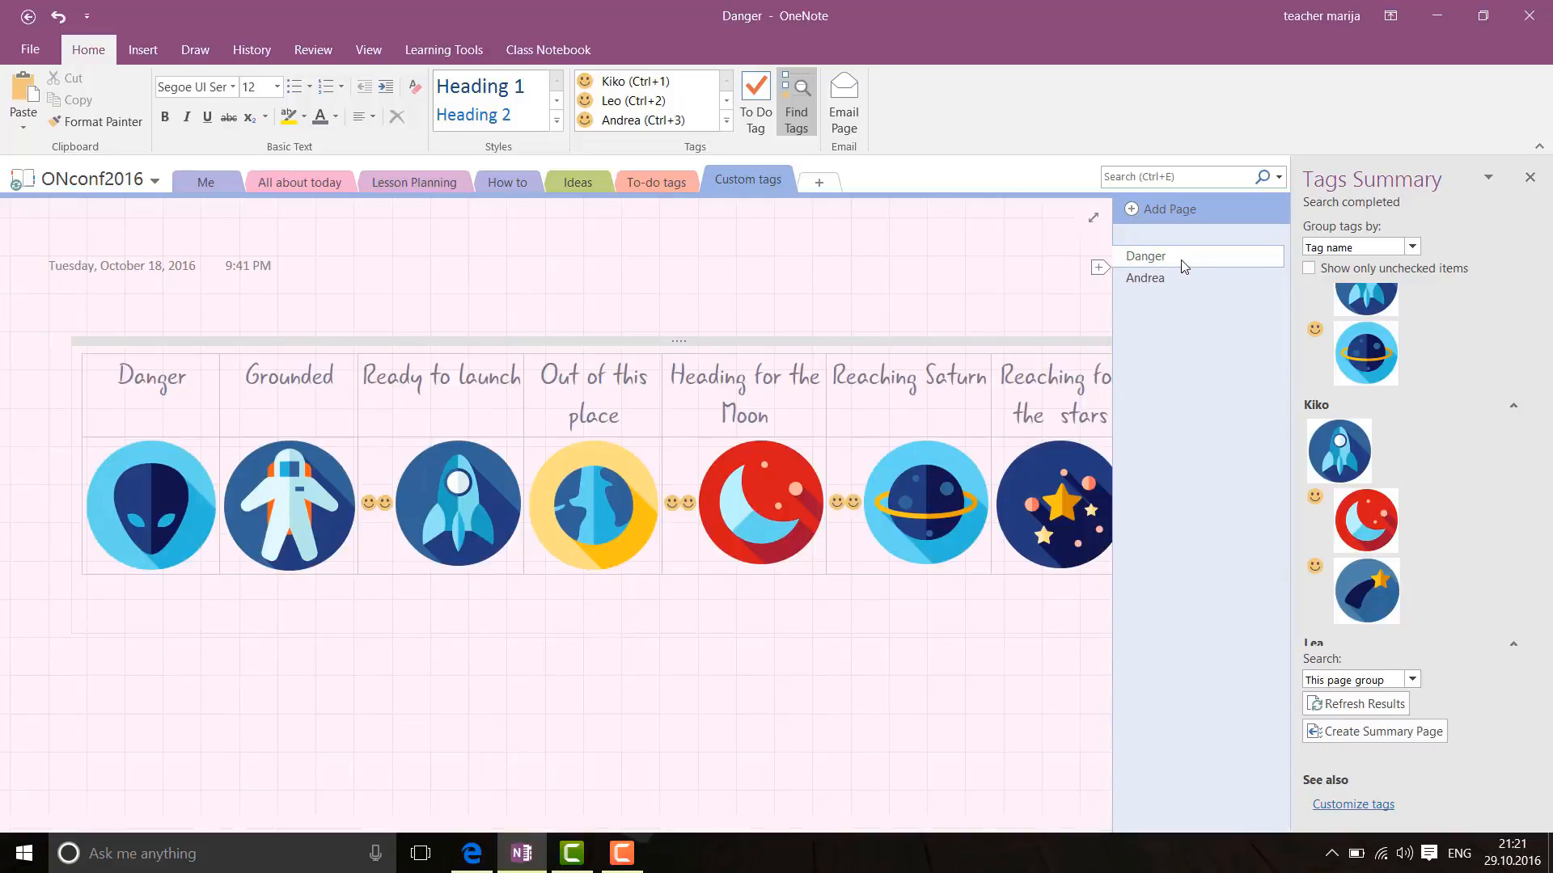
left_click(1530, 183)
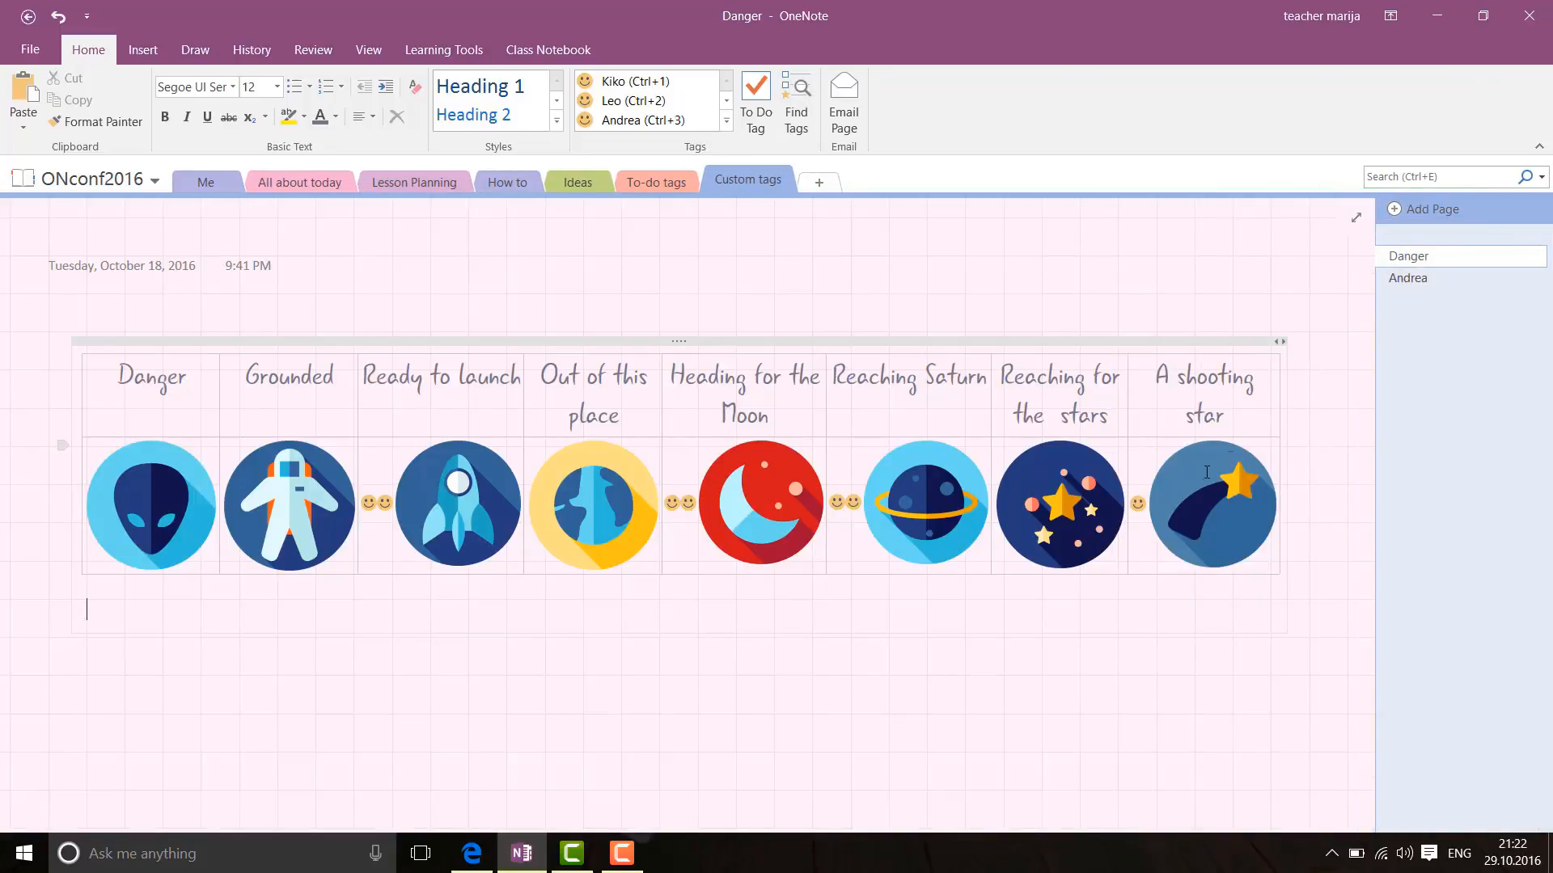
Step: Remove both student-name tags from the planet image under "Reaching Saturn"
mouse_move(850, 502)
right_click(857, 507)
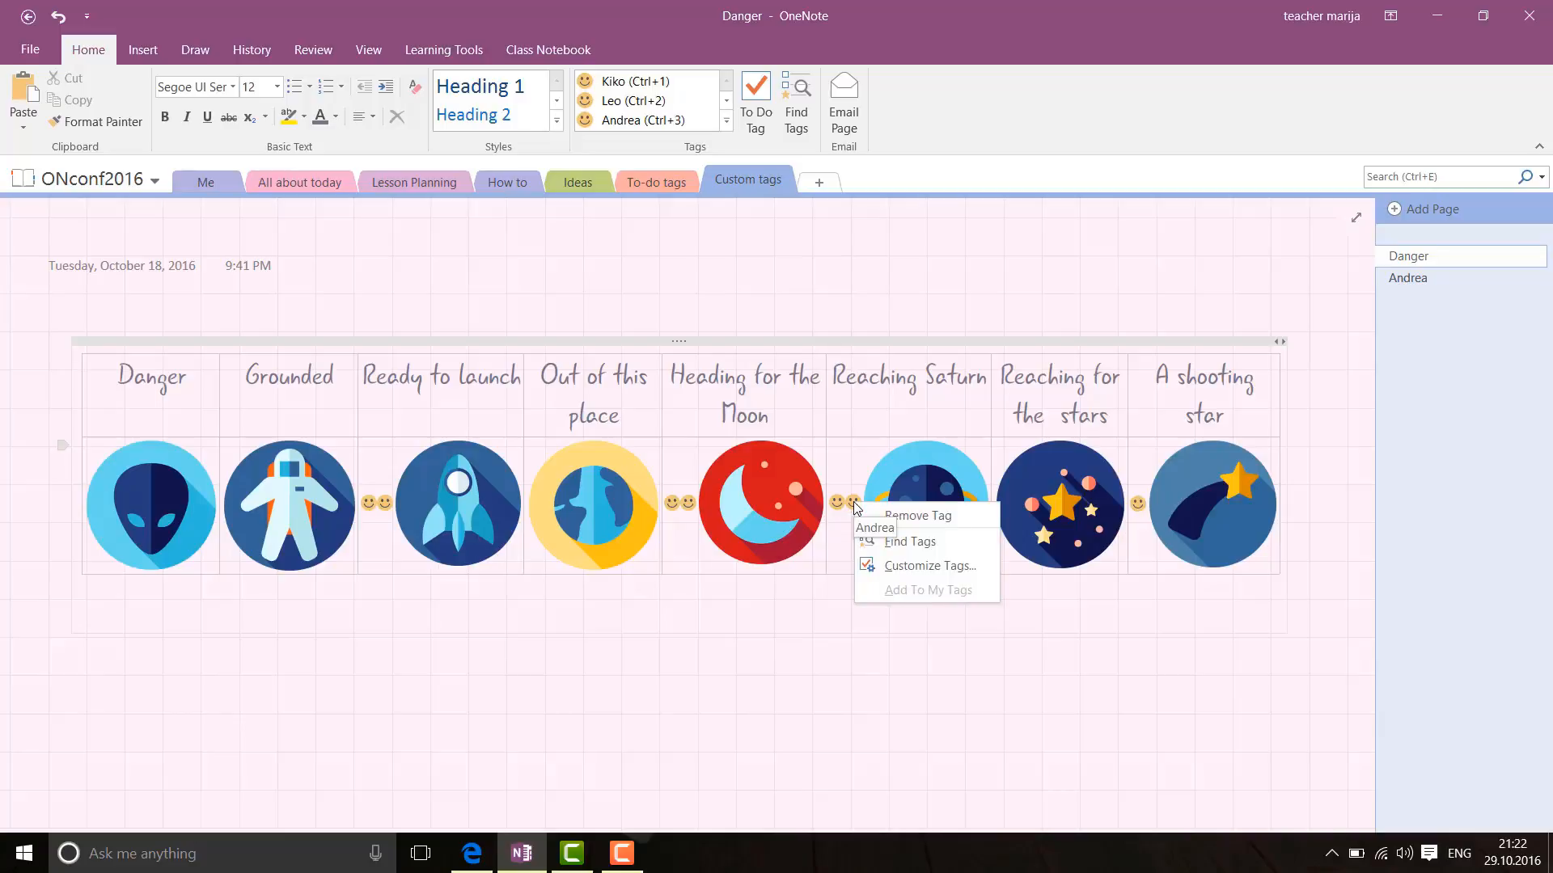
left_click(927, 517)
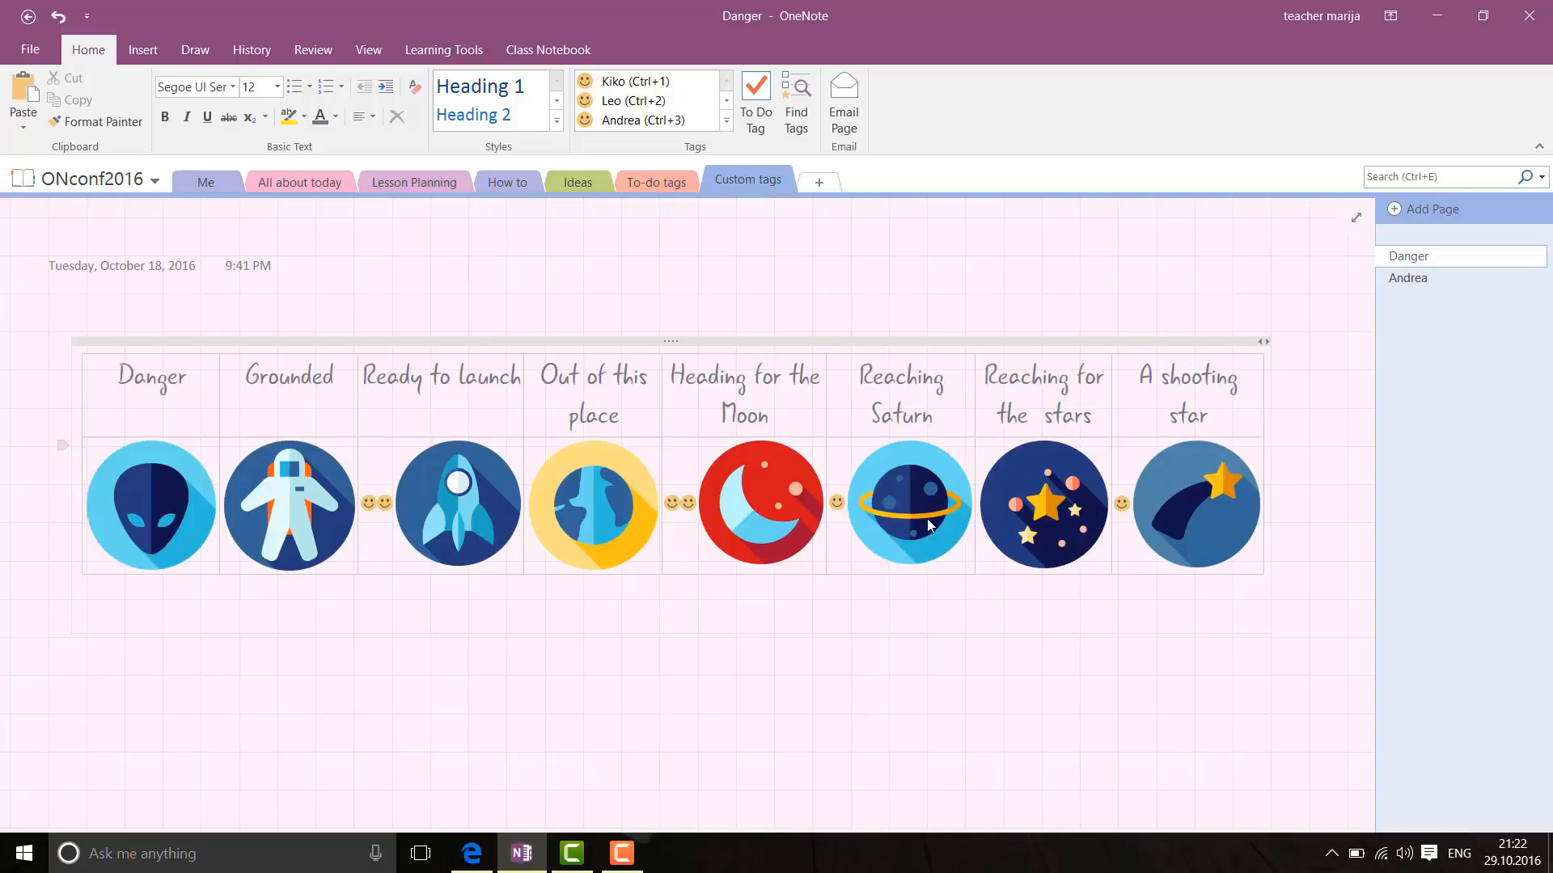
right_click(839, 507)
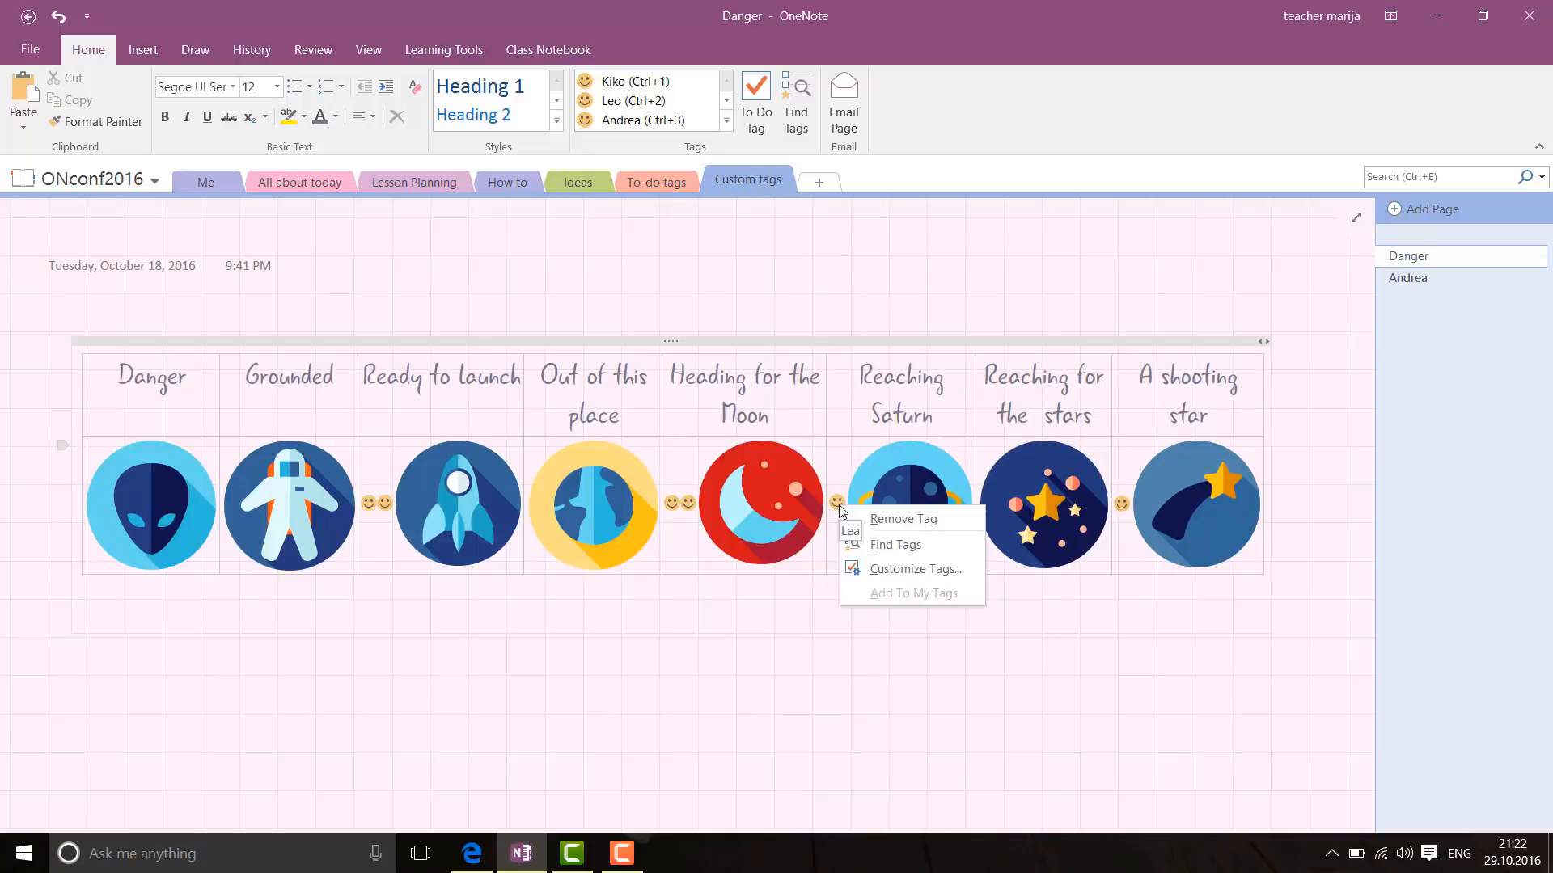
left_click(889, 518)
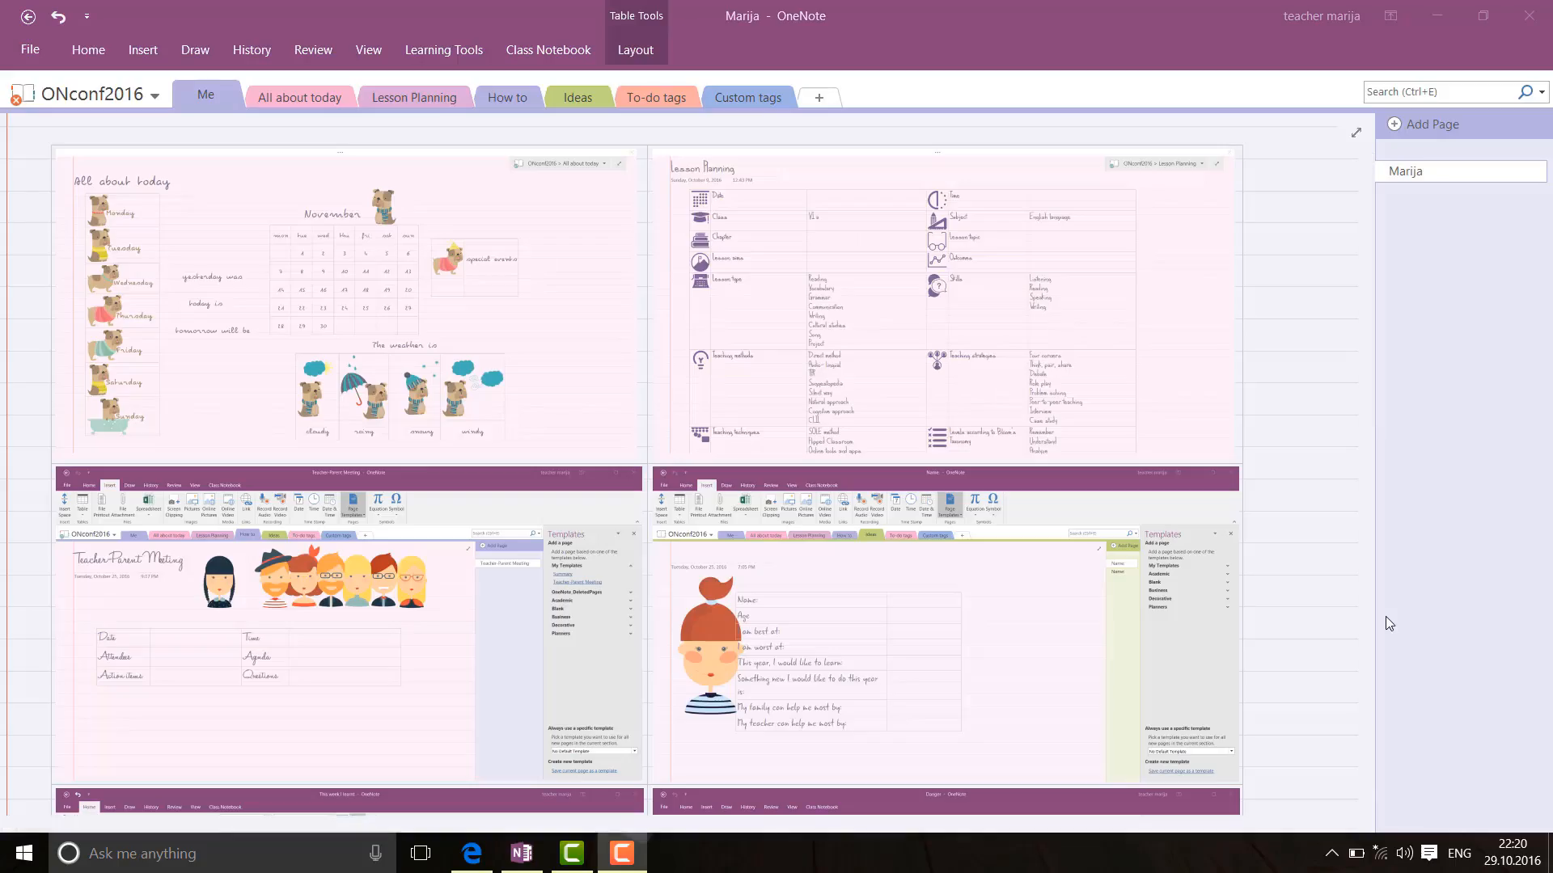
left_click(1356, 711)
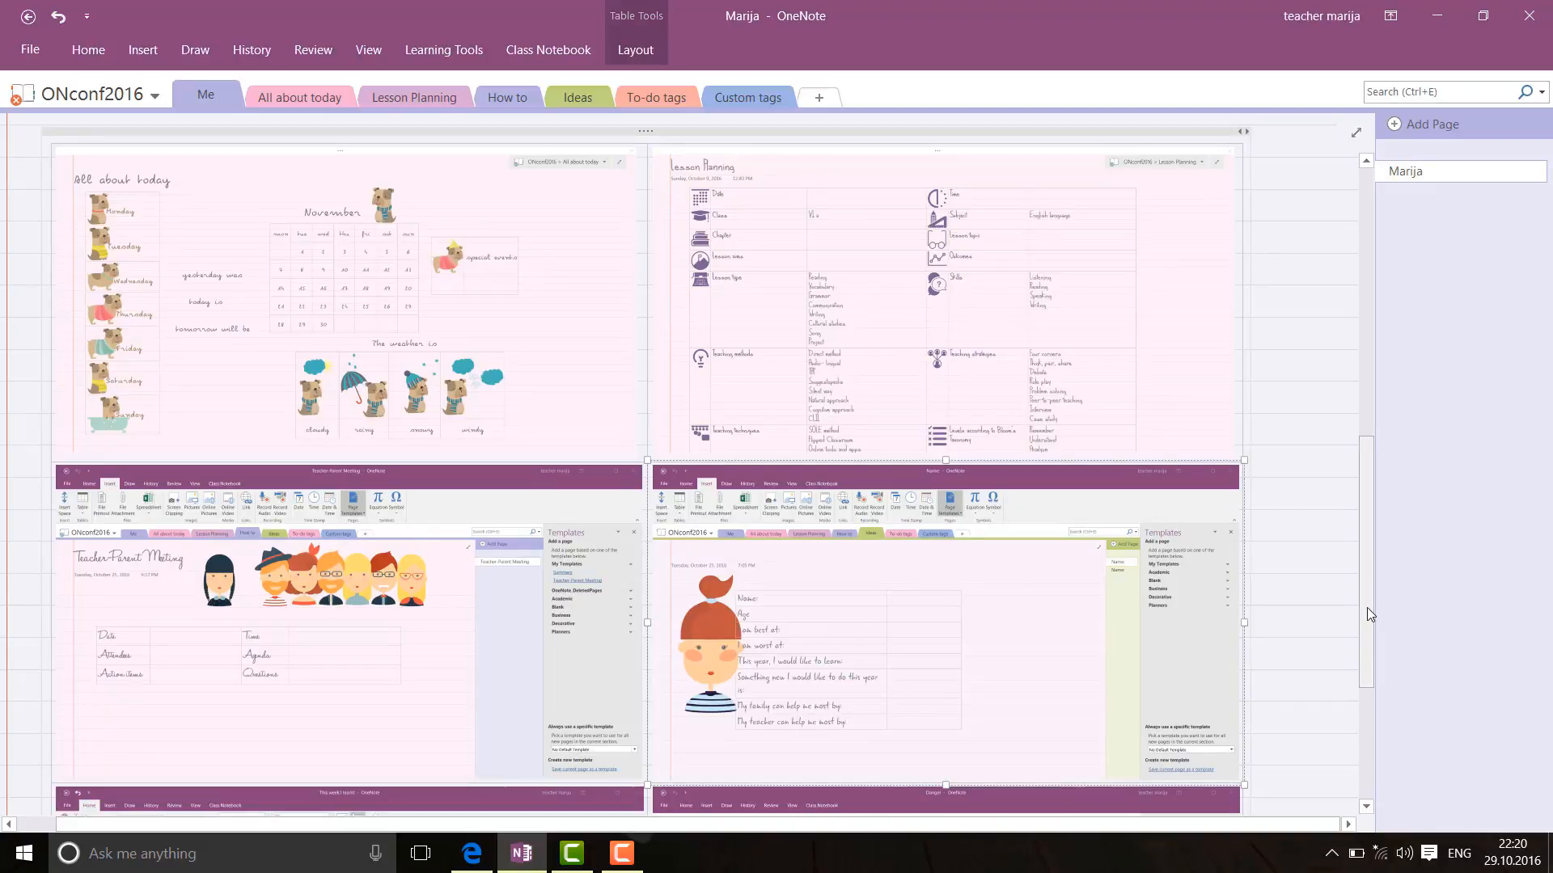
left_click_drag(1367, 608, 1354, 336)
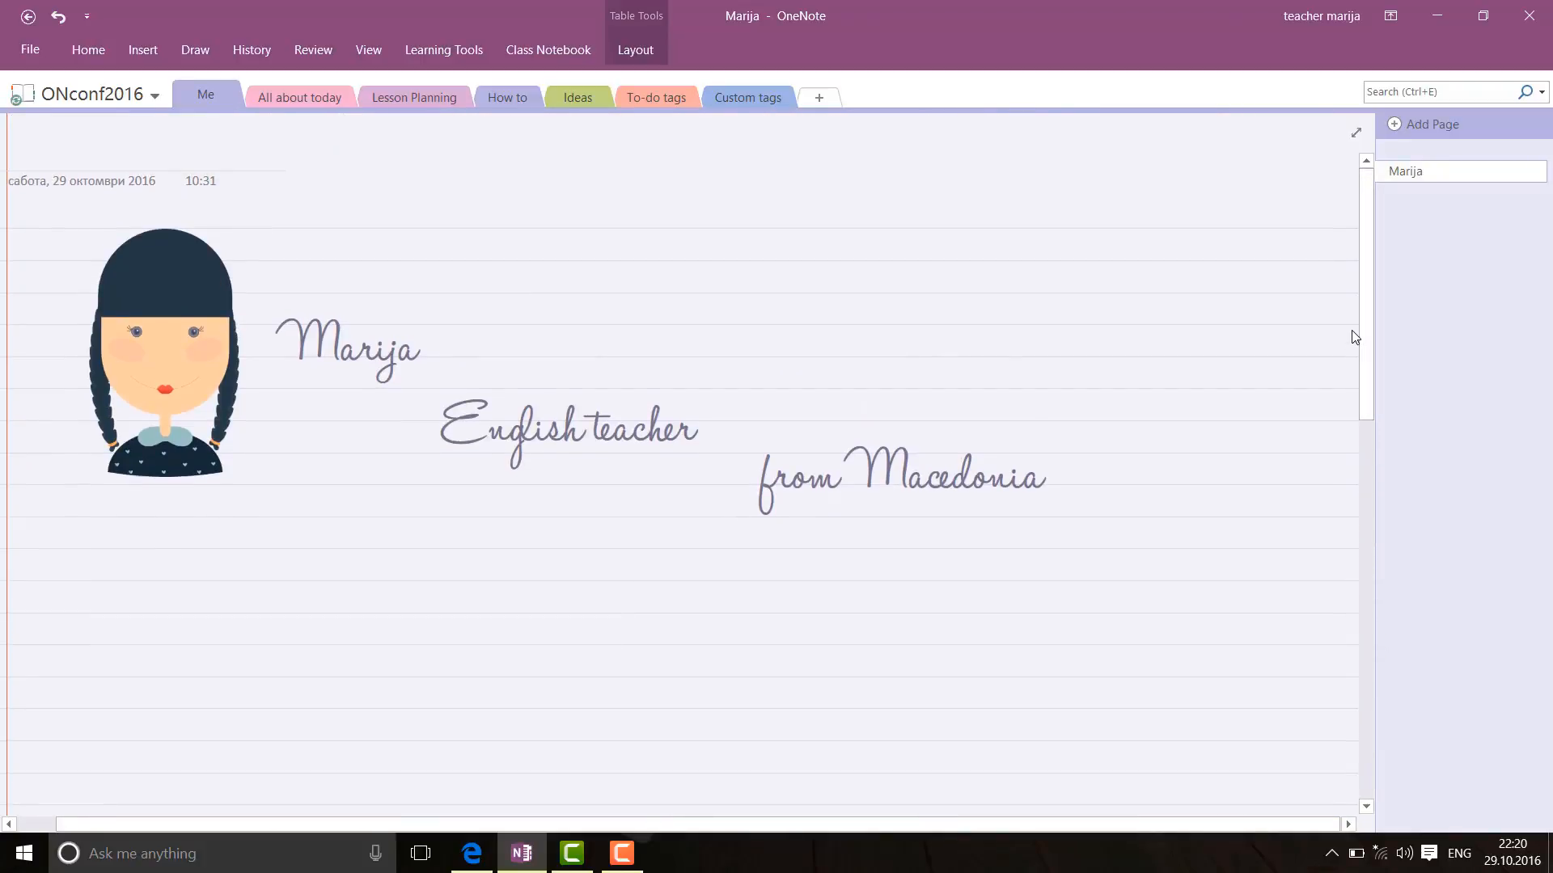